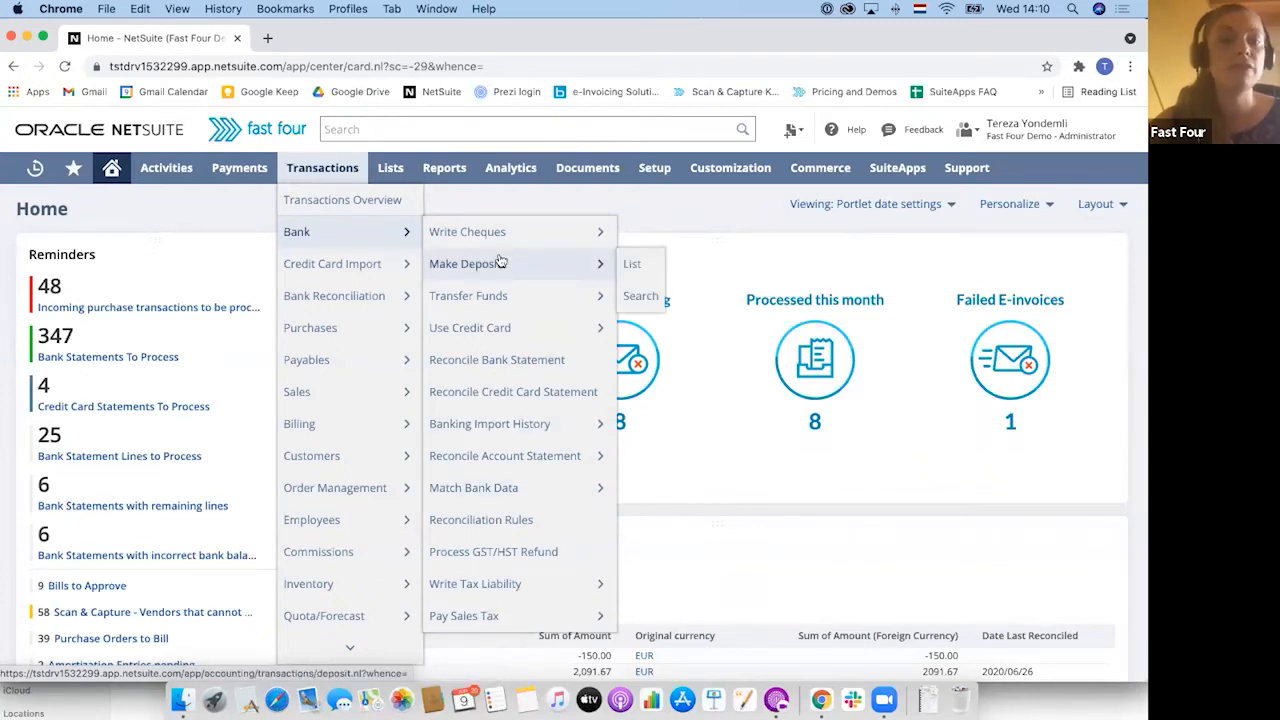
Open the bank statement import form under Bank Reconciliation and choose bank account 1007 ABN 759 (4) for a single import
mouse_move(347, 296)
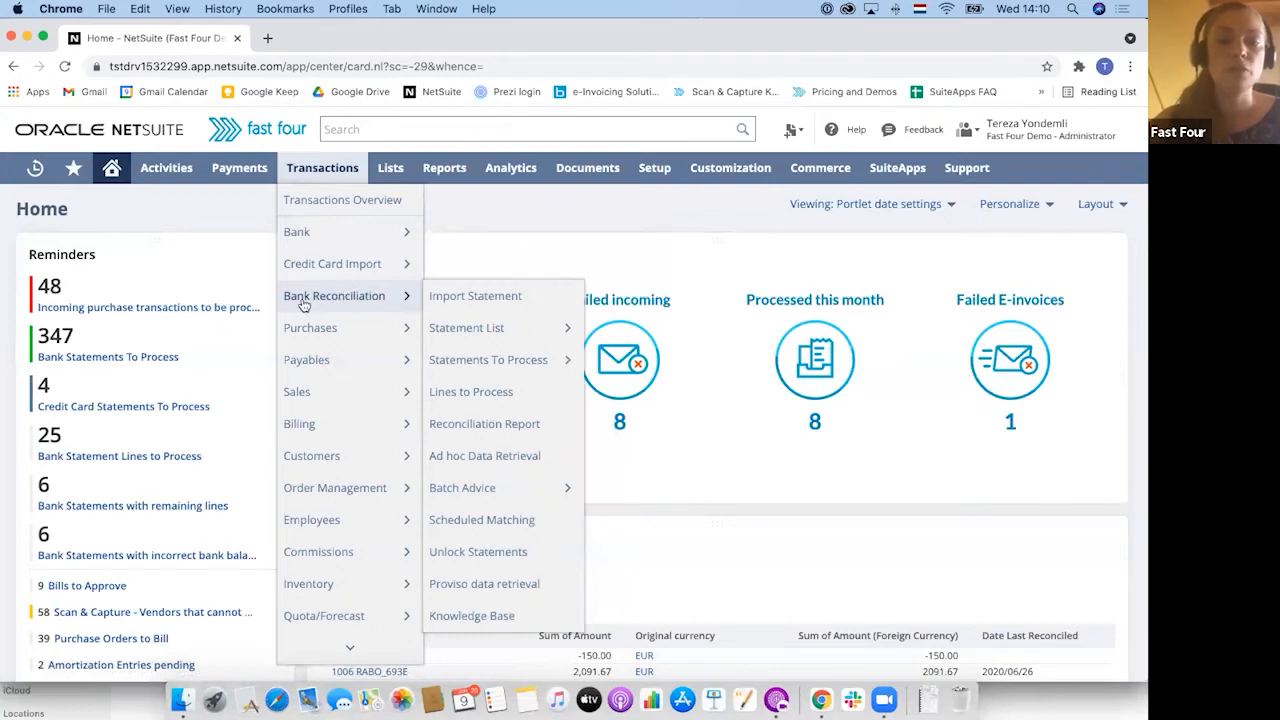
left_click(451, 298)
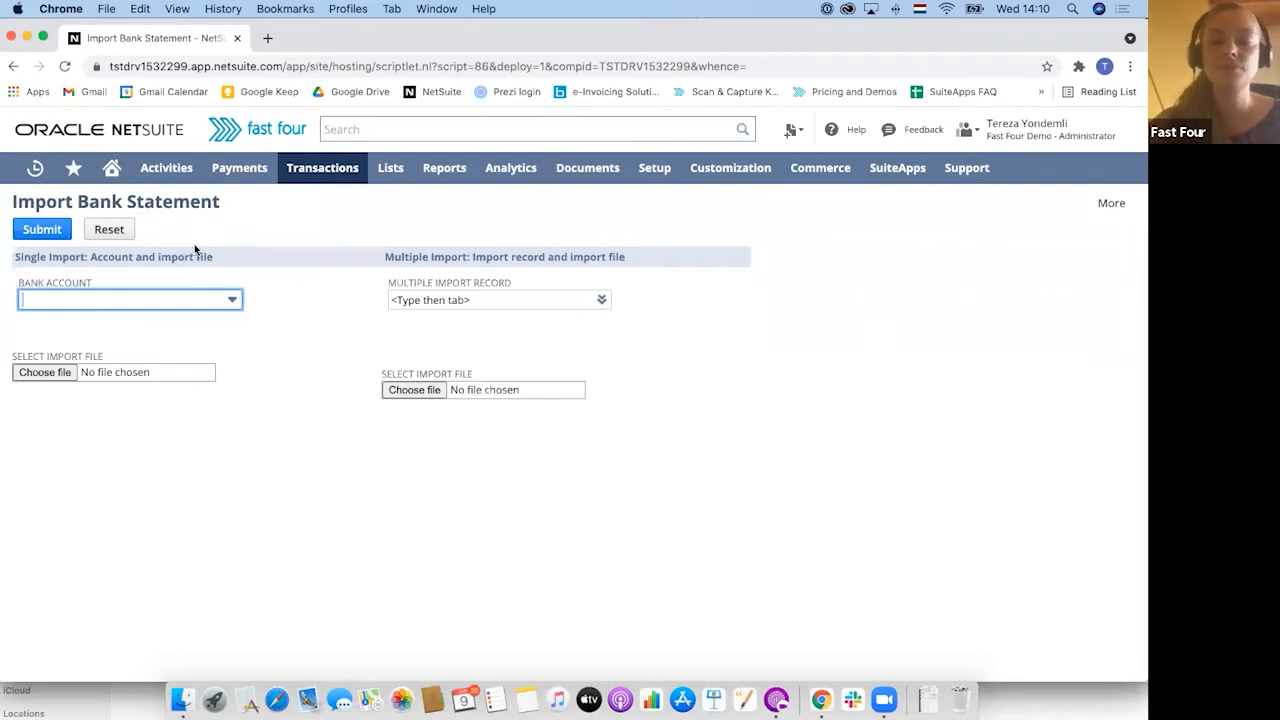
left_click(122, 299)
left_click(49, 343)
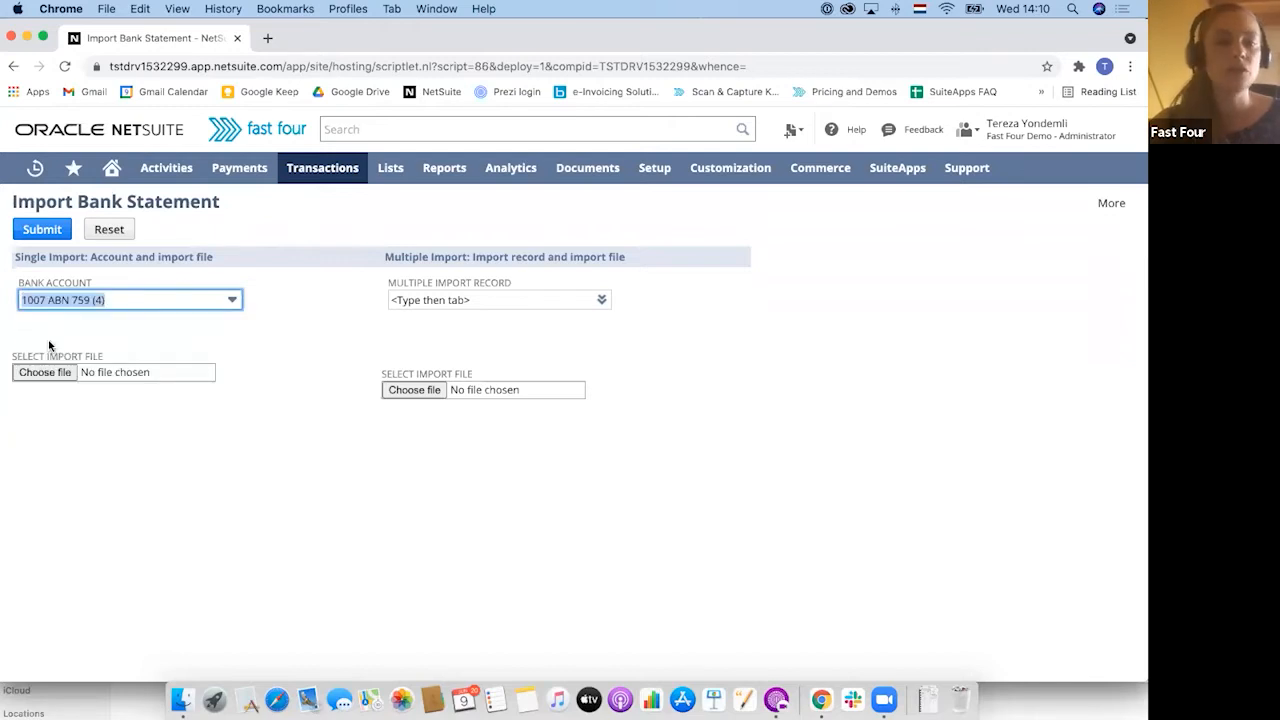
Attach Bank Rec import Webinar.csv from the Webinar File folder as the single import file and submit the import
left_click(37, 373)
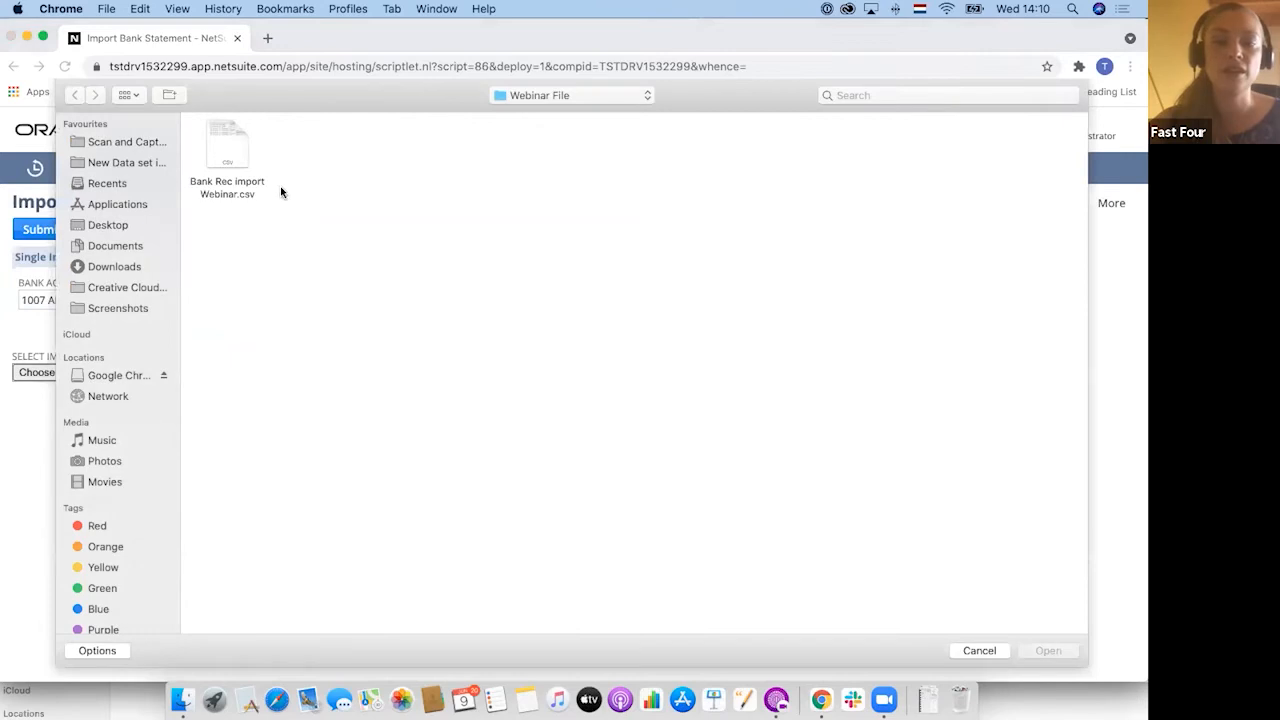
left_click(224, 143)
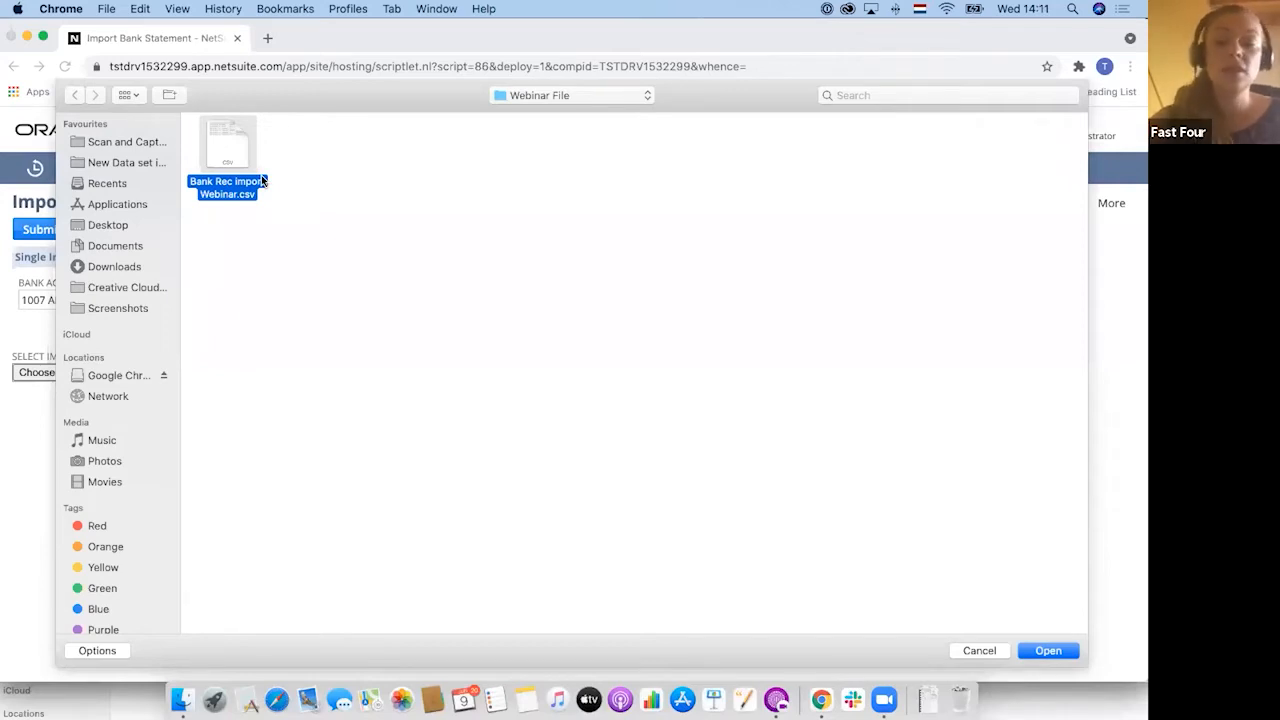
left_click(1048, 650)
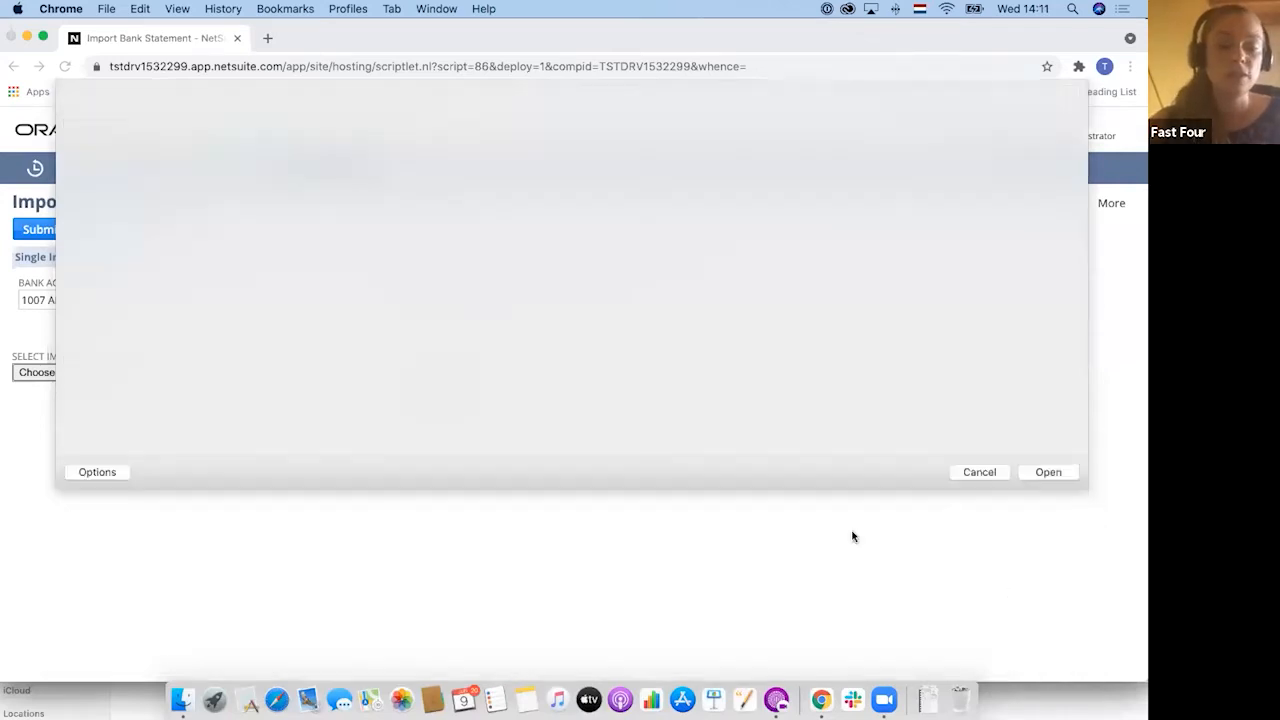
left_click(36, 231)
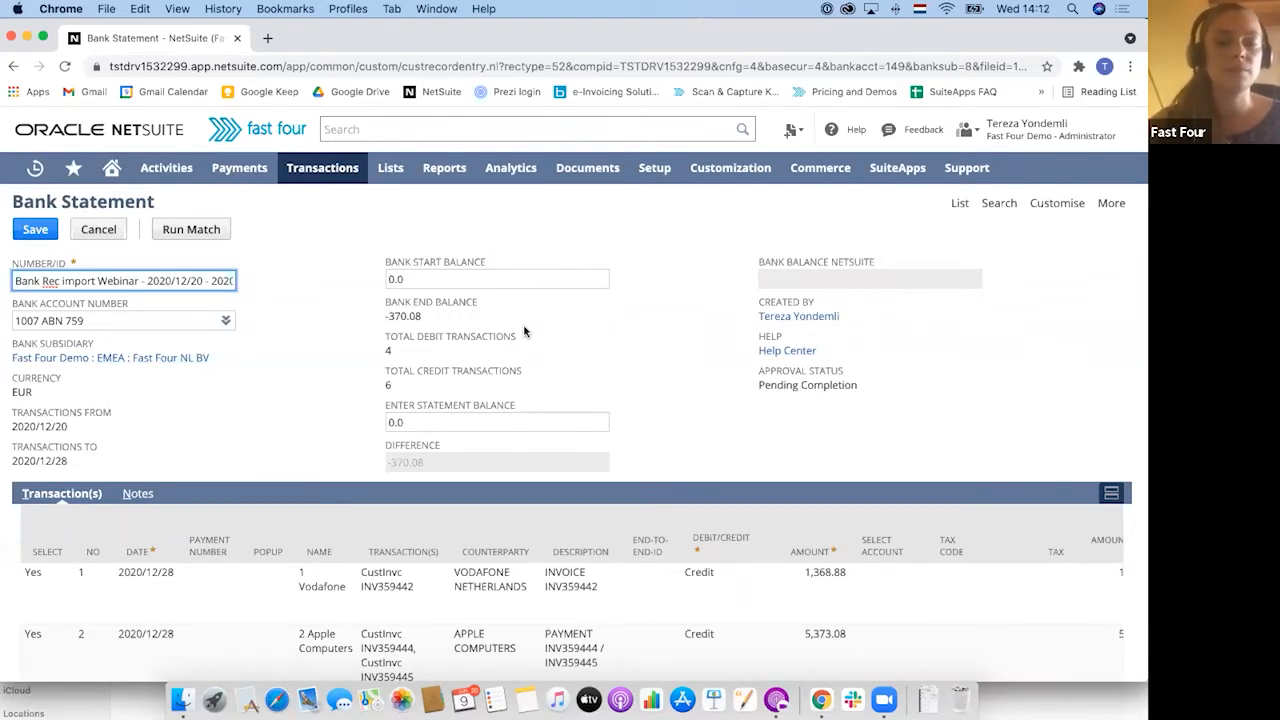
Copy the bank end balance of -370.08 into the statement balance field and update the difference
left_click_drag(423, 316, 384, 316)
key("ctrl+c")
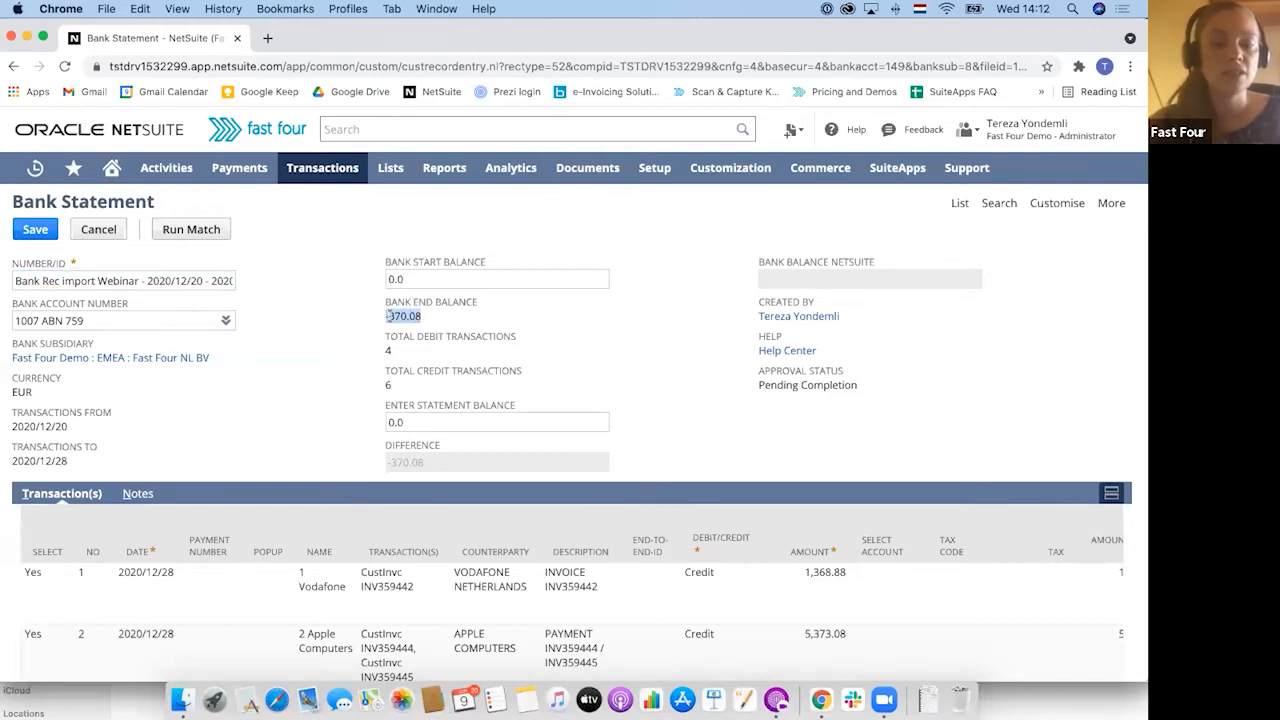
left_click(400, 423)
key("ctrl+v")
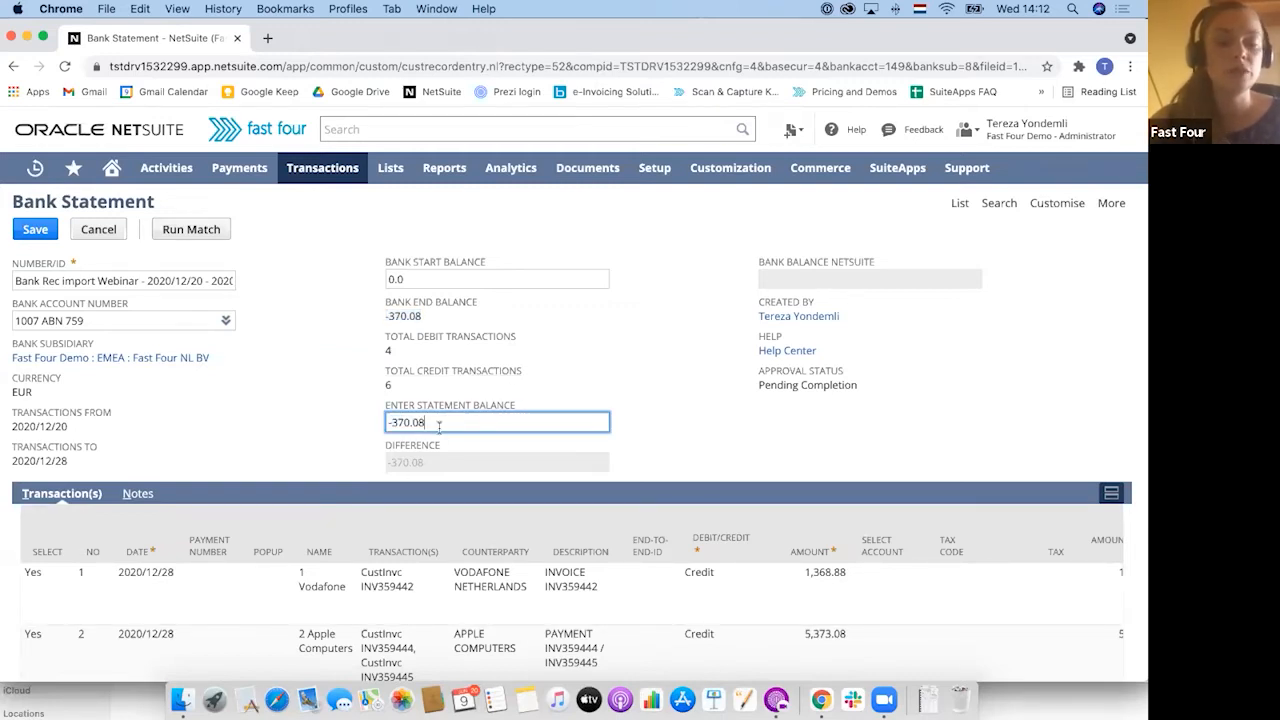
left_click(502, 408)
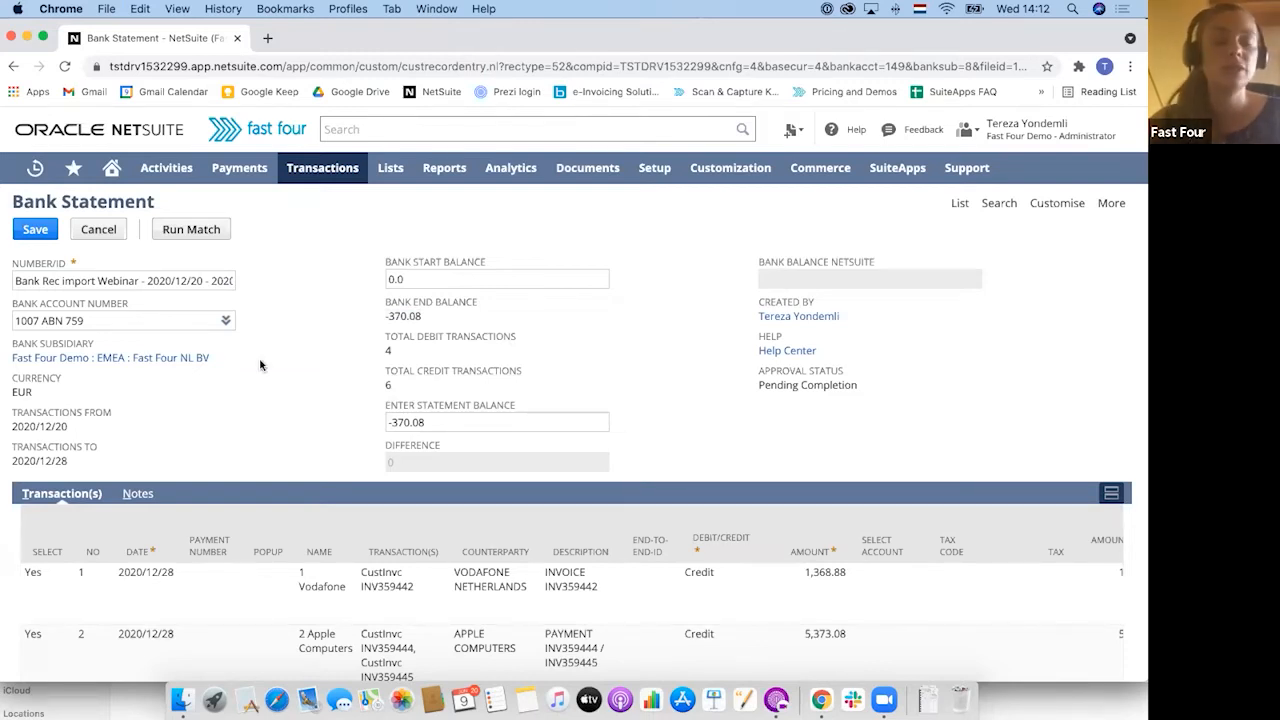
Open the home dashboard in a separate browser tab, check its reminders, and return to the bank statement
left_click(111, 172, "super")
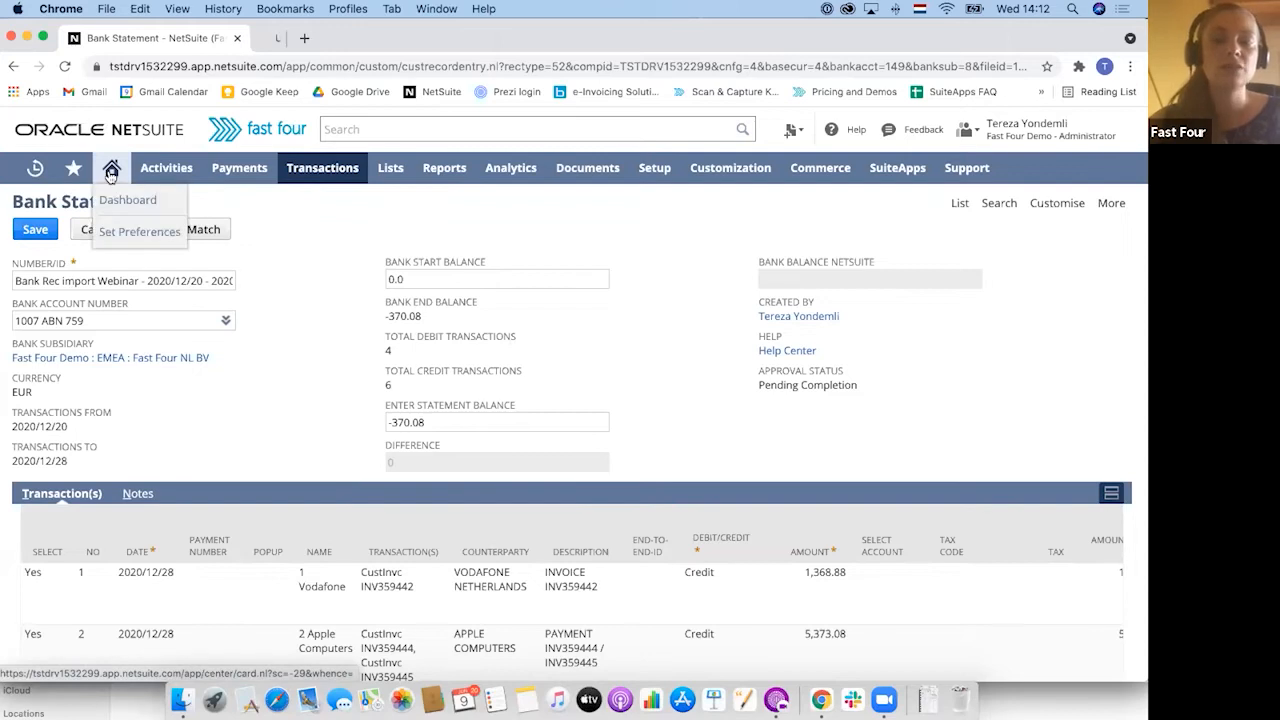
left_click(348, 38)
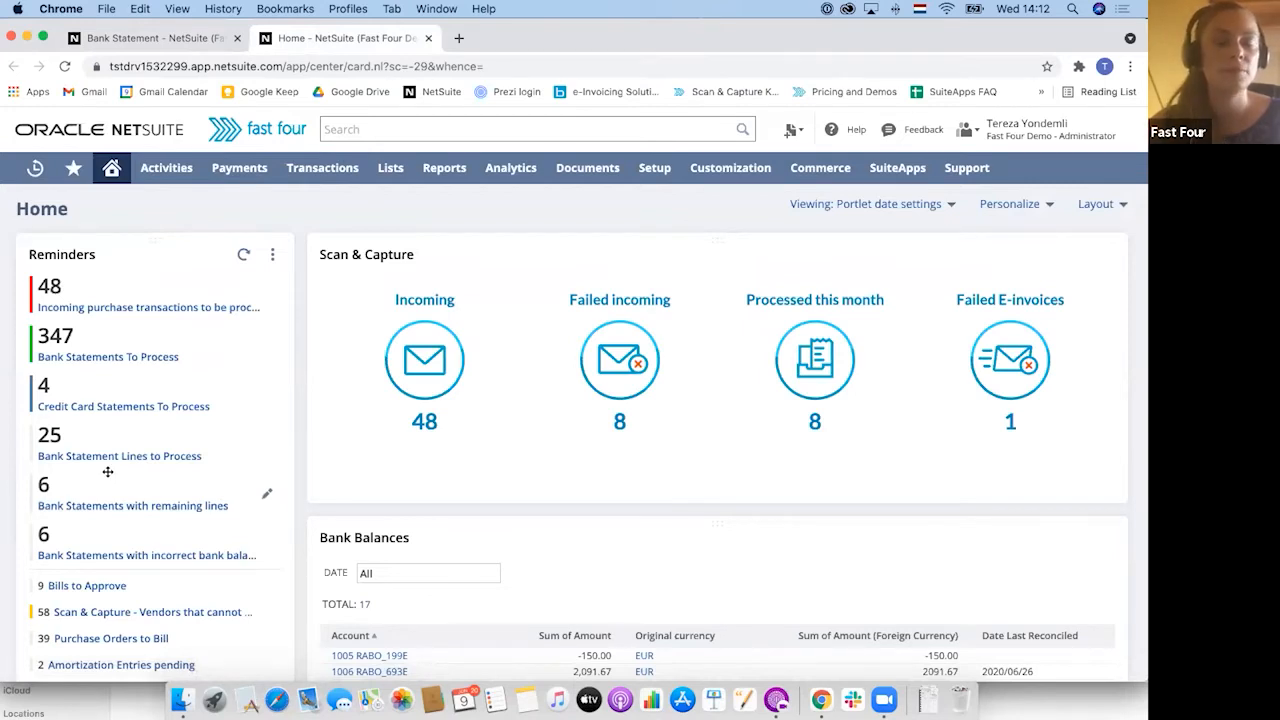
left_click(155, 40)
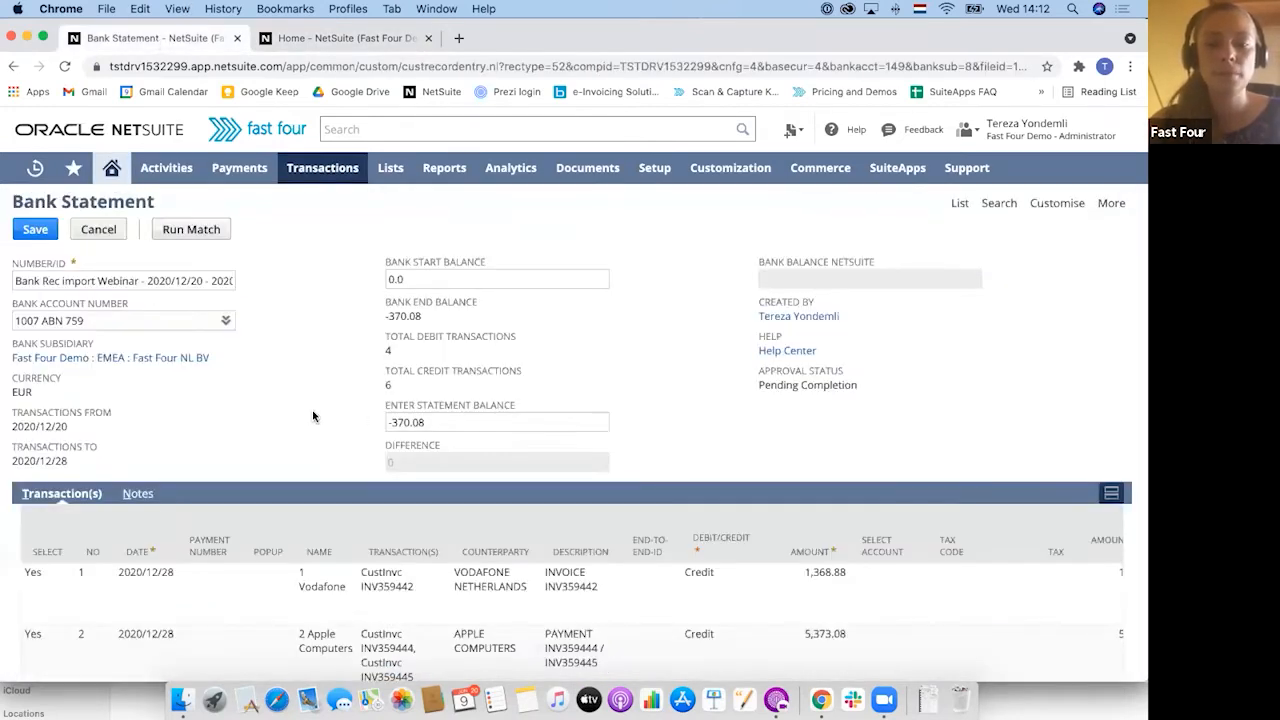
Examine the imported statement lines across all columns, including the matched transactions, amounts and matching reasons
scroll(313, 416, "down", 3)
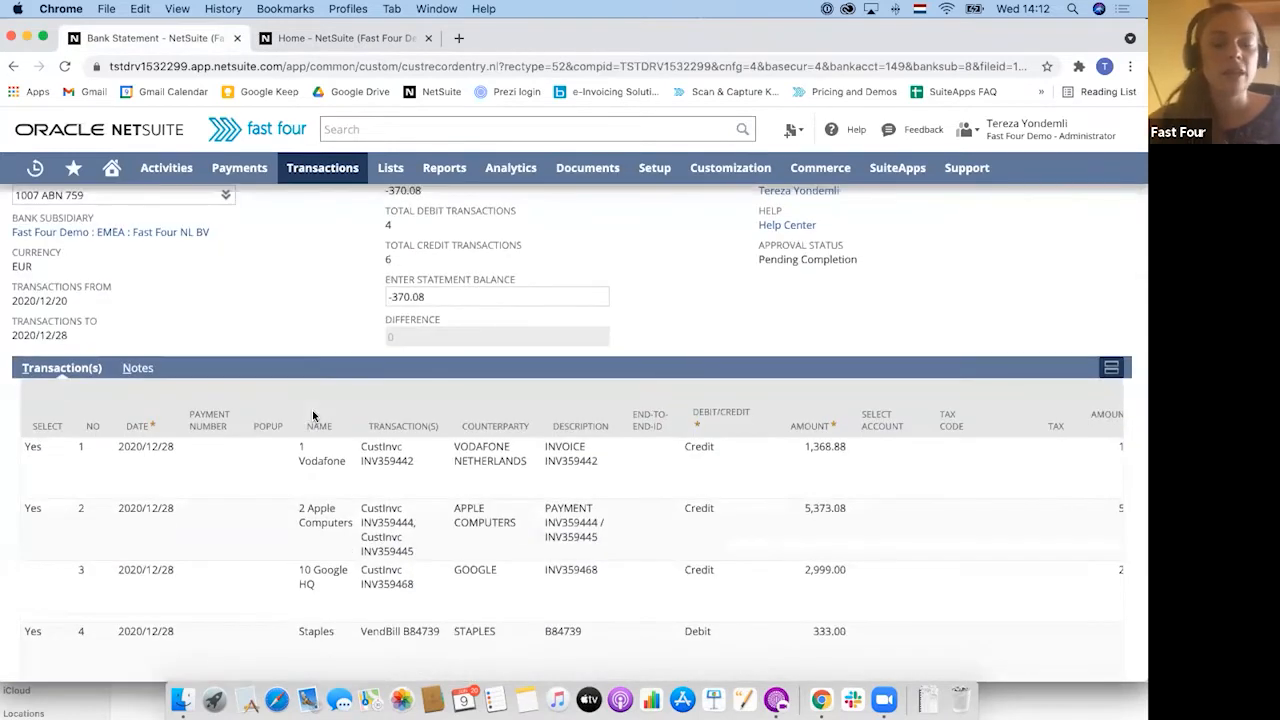
scroll(313, 416, "down", 2)
scroll(313, 416, "up", 2)
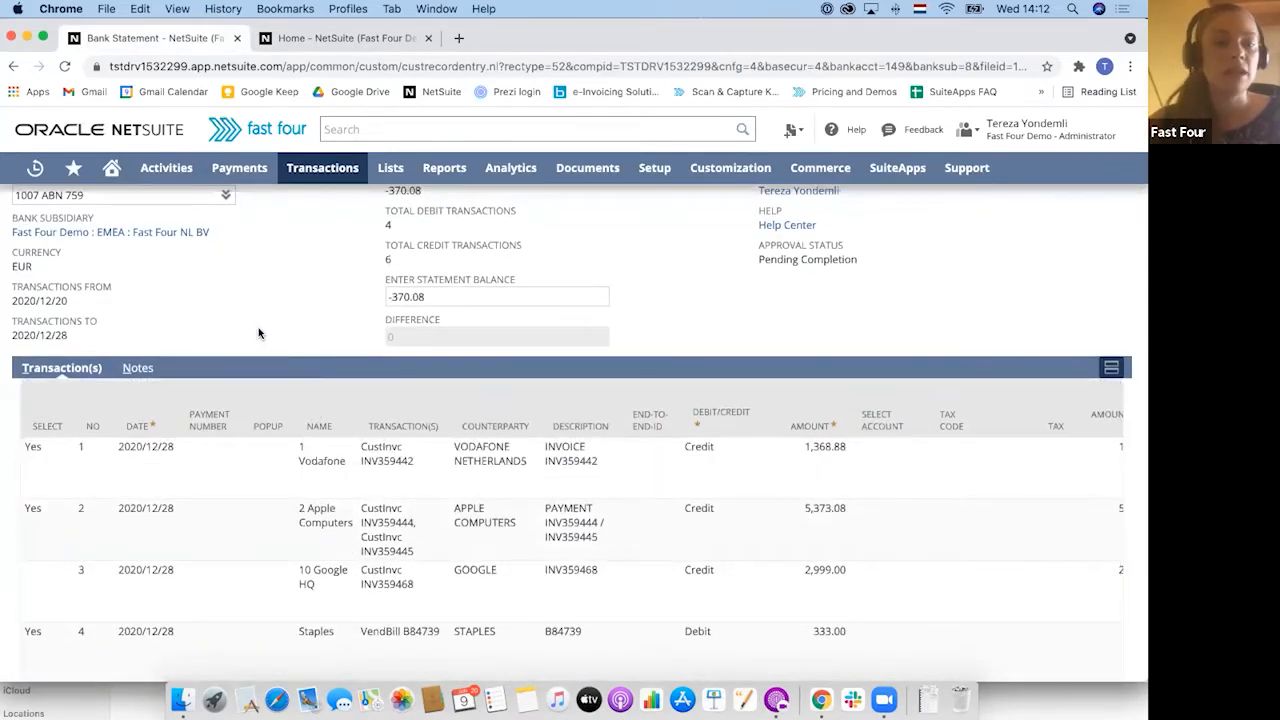
scroll(259, 333, "down", 3)
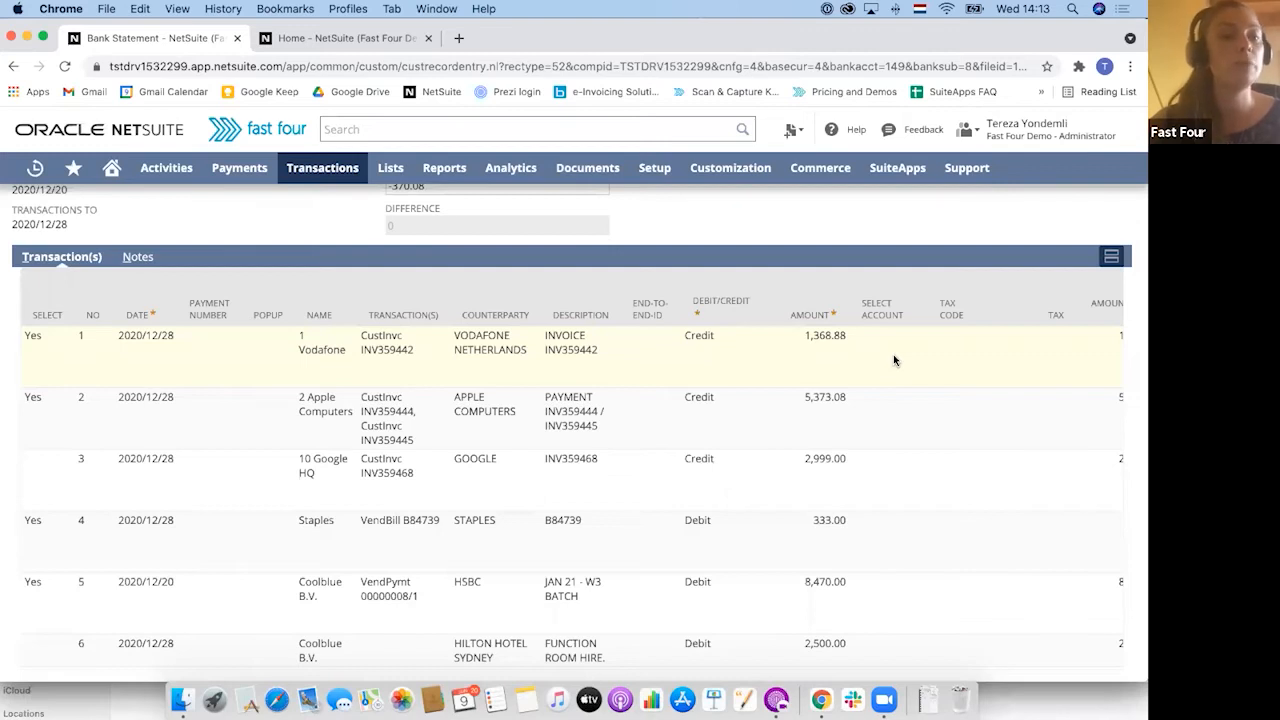
scroll(895, 359, "right", 10)
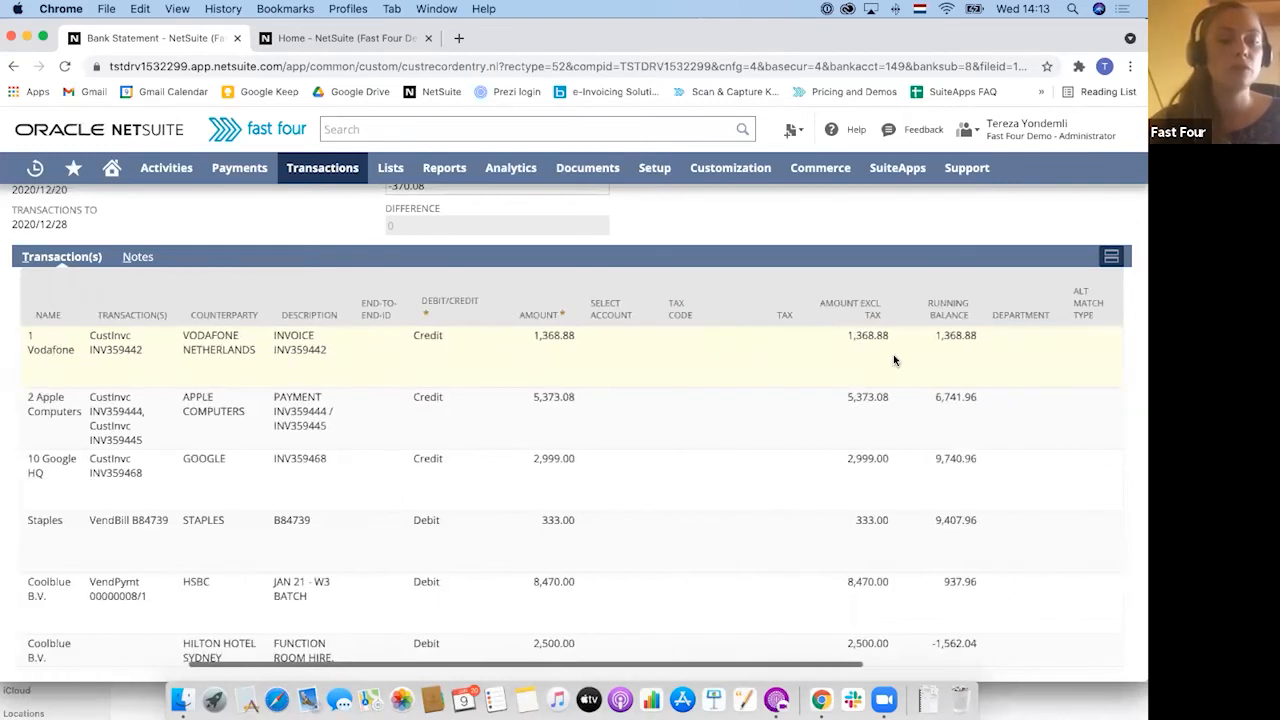
scroll(895, 359, "right", 2)
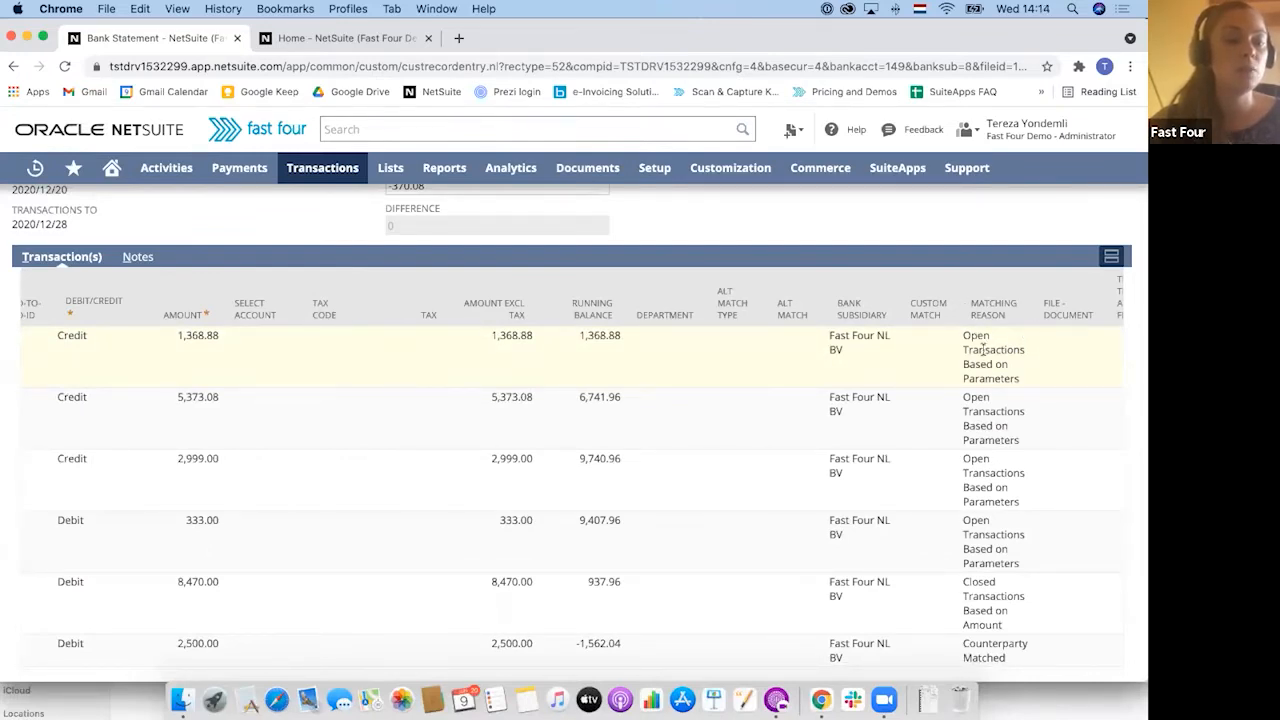
scroll(624, 337, "left", 8)
scroll(624, 337, "left", 3)
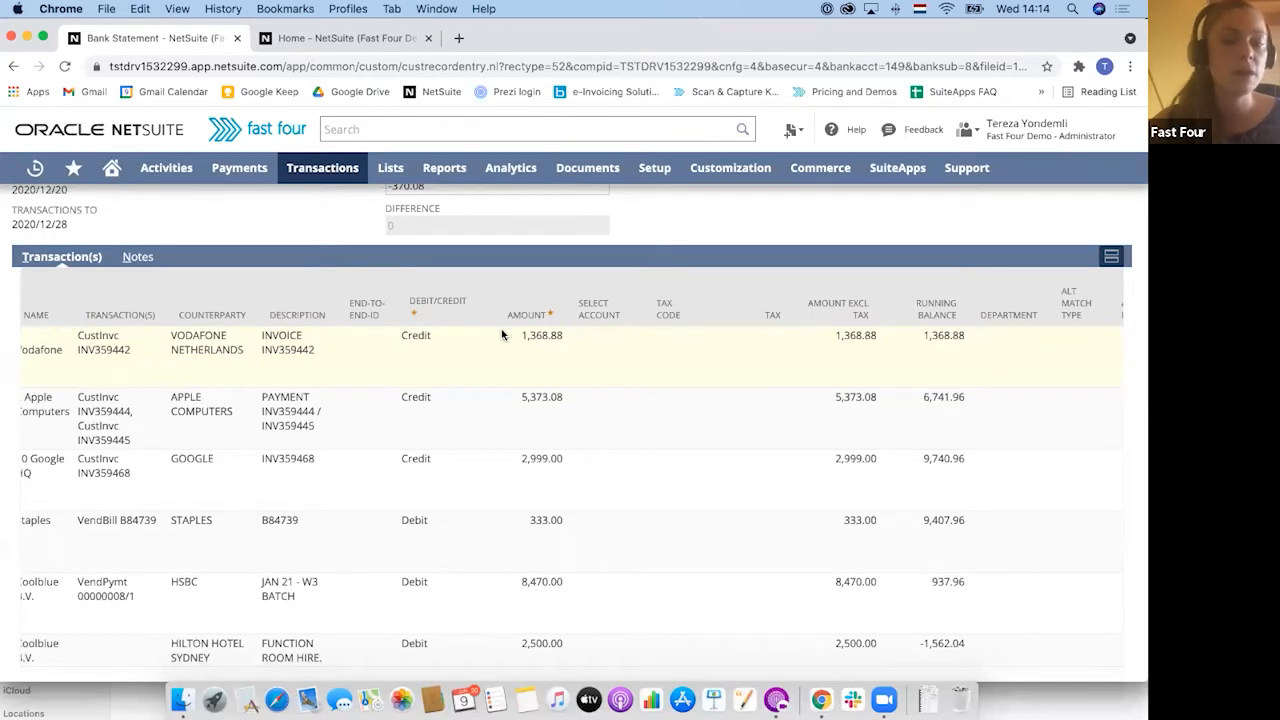
scroll(421, 338, "left", 6)
scroll(421, 338, "left", 3)
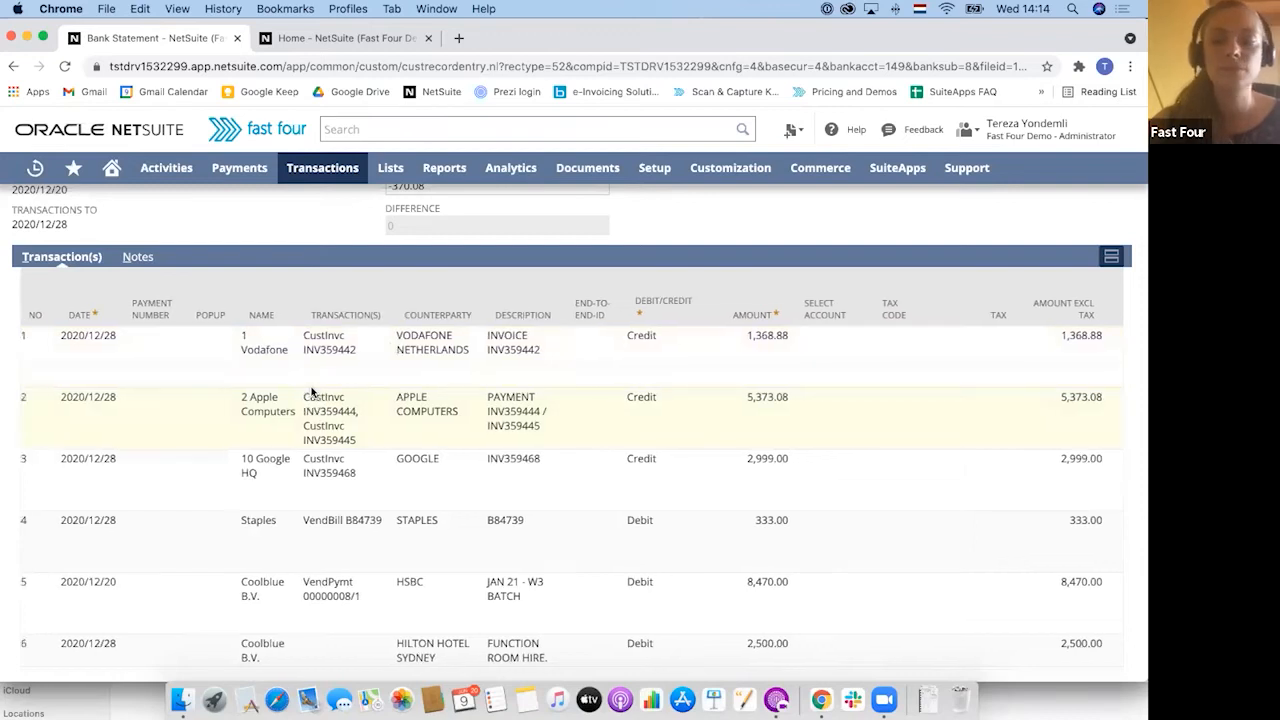
scroll(312, 392, "left", 3)
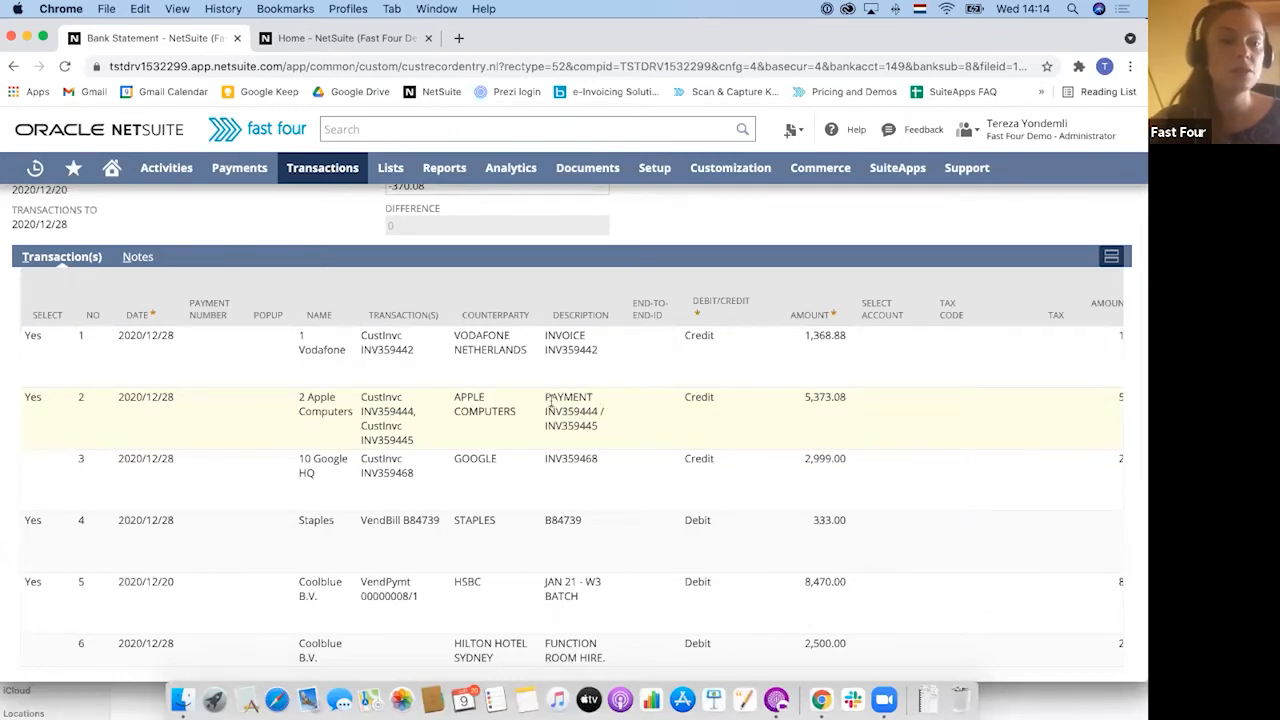
In line 2's transaction selection, set the payment on the 3,000.00 invoice dated 2020/12/28 to 1,500 and include the invoice dated 2020/12/21
left_click(257, 404)
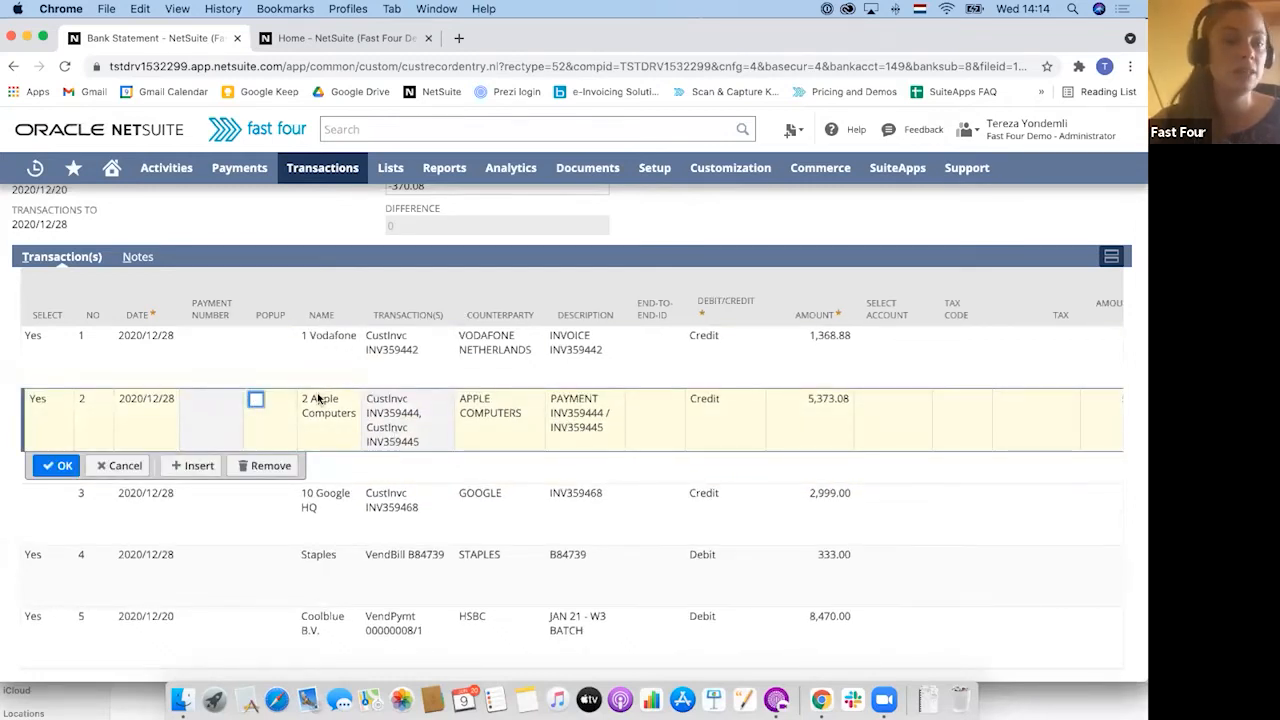
left_click(257, 401)
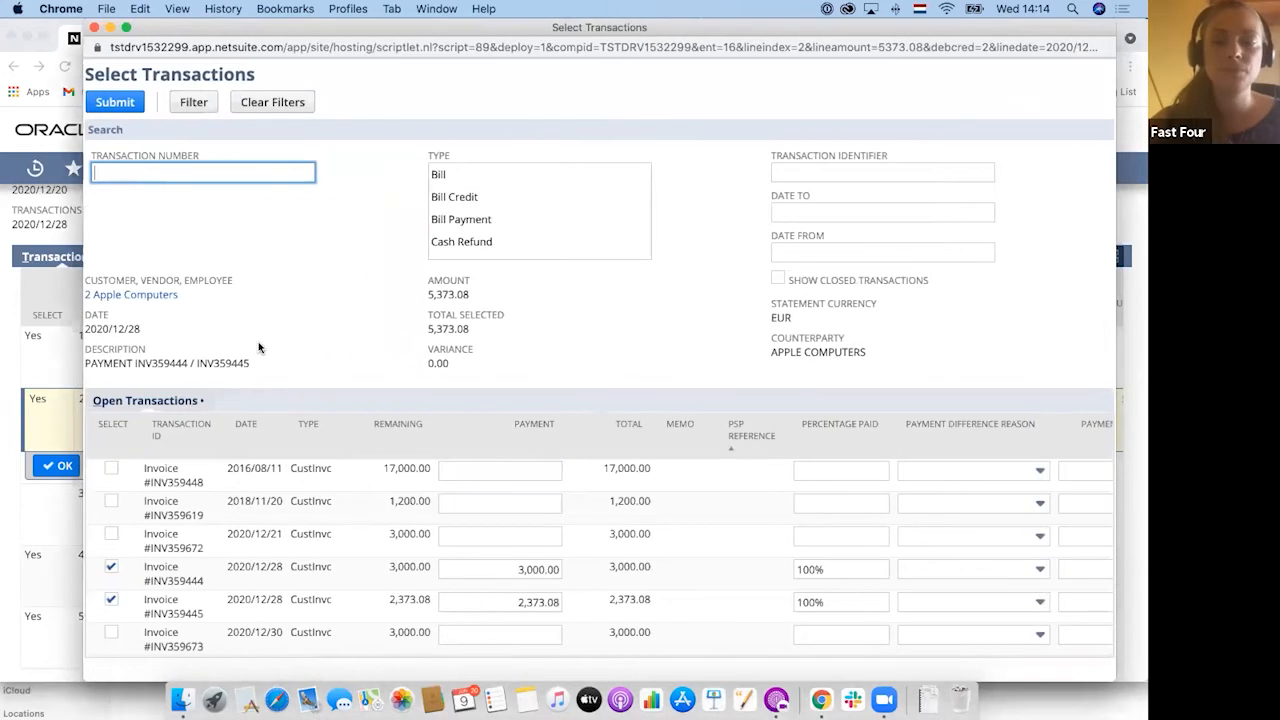
scroll(258, 347, "down", 1)
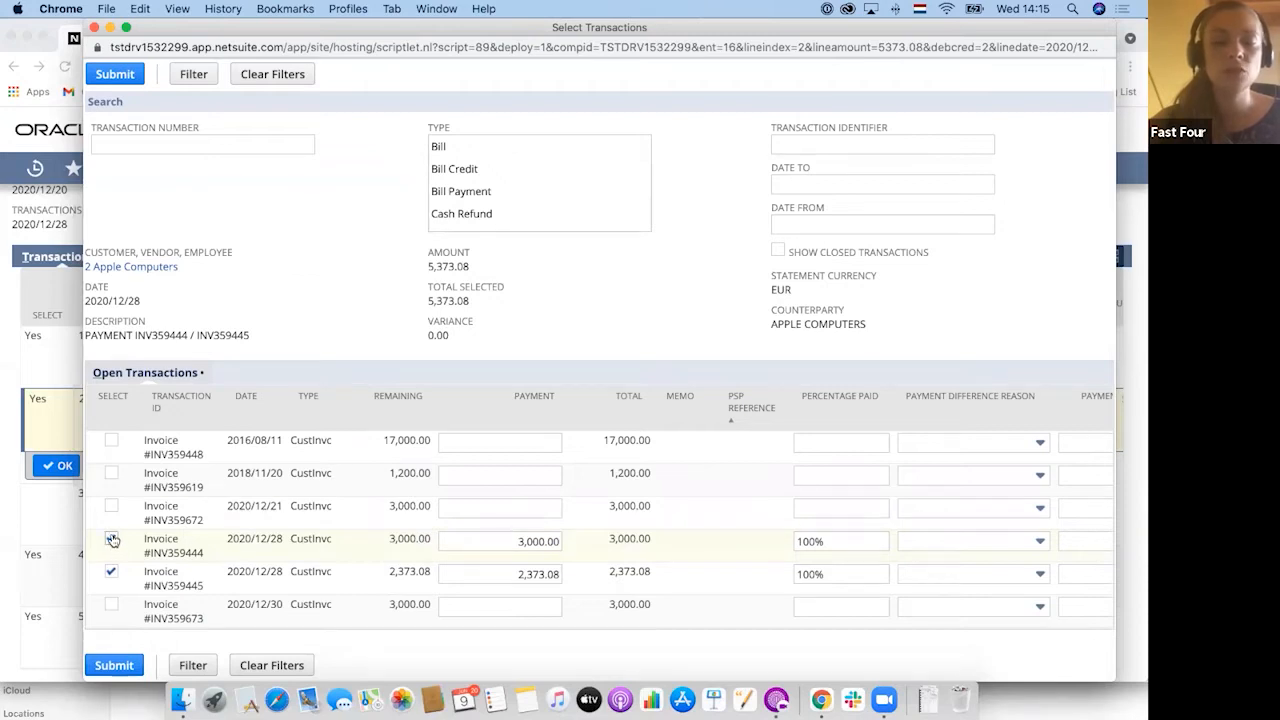
left_click(543, 540)
type("1")
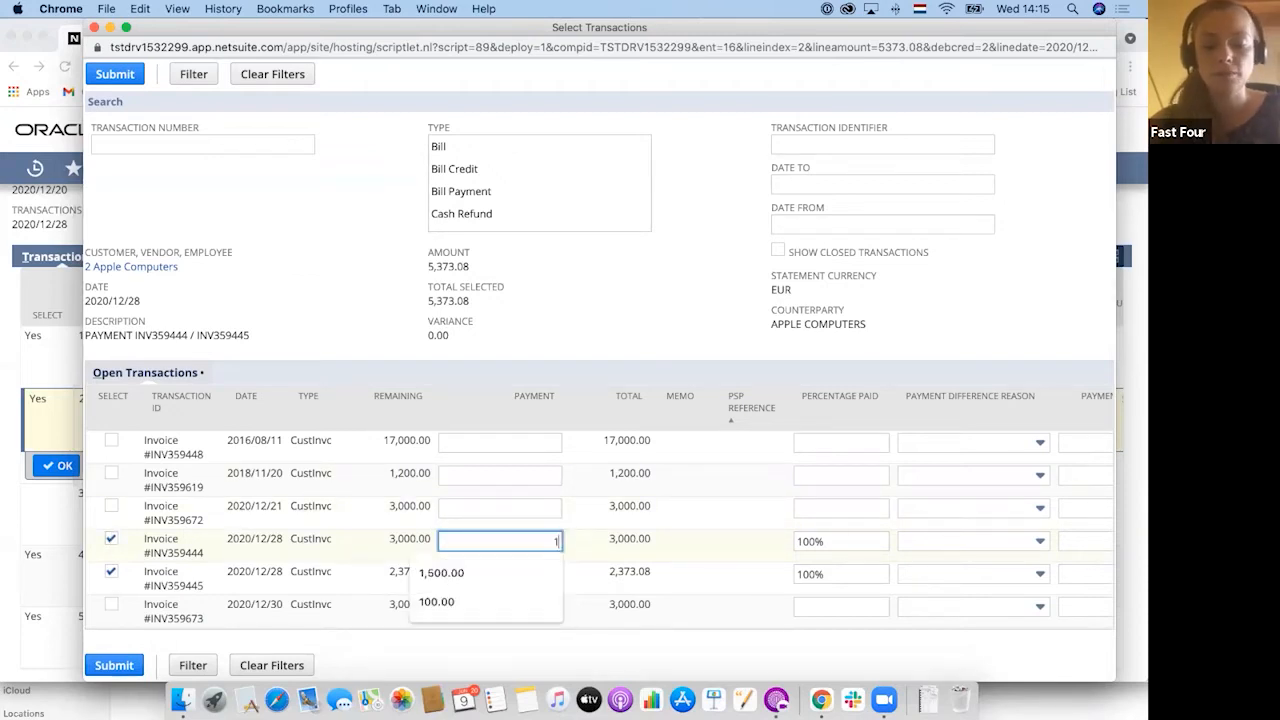
type(",500")
left_click(111, 506)
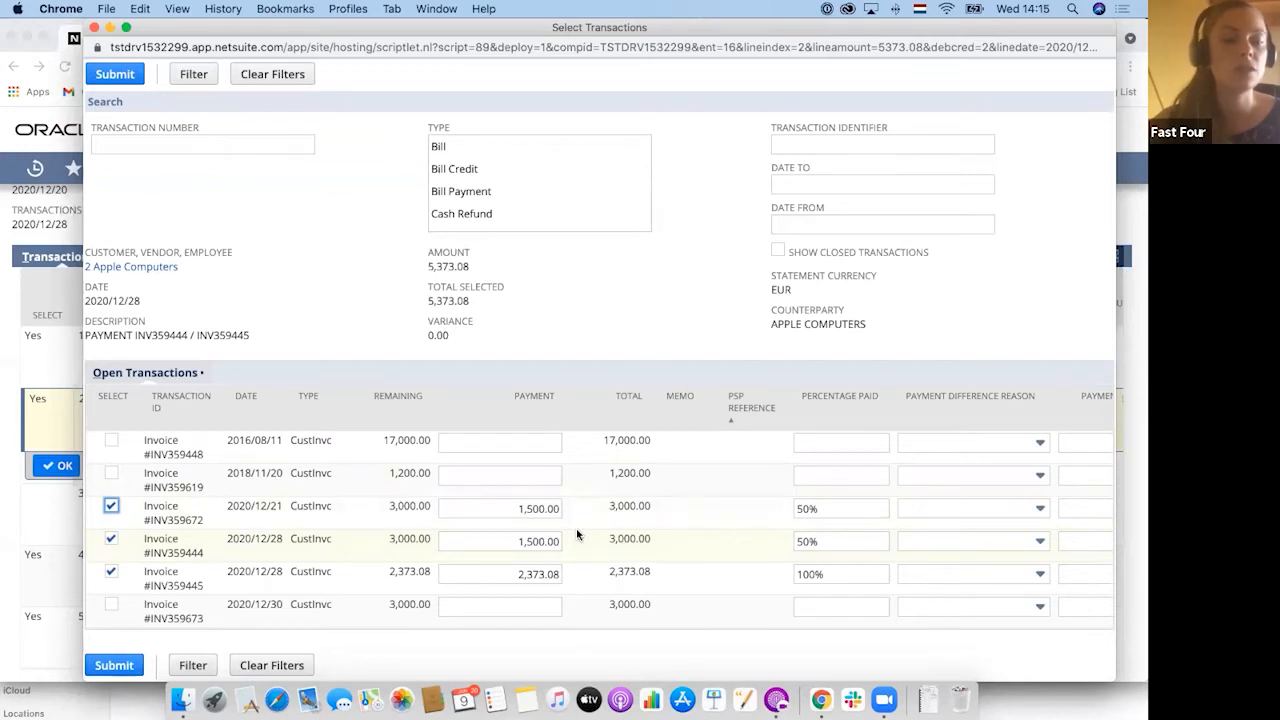
Submit the adjusted invoice selection for Apple Computers and confirm the edited statement line 2
left_click_drag(801, 396, 884, 398)
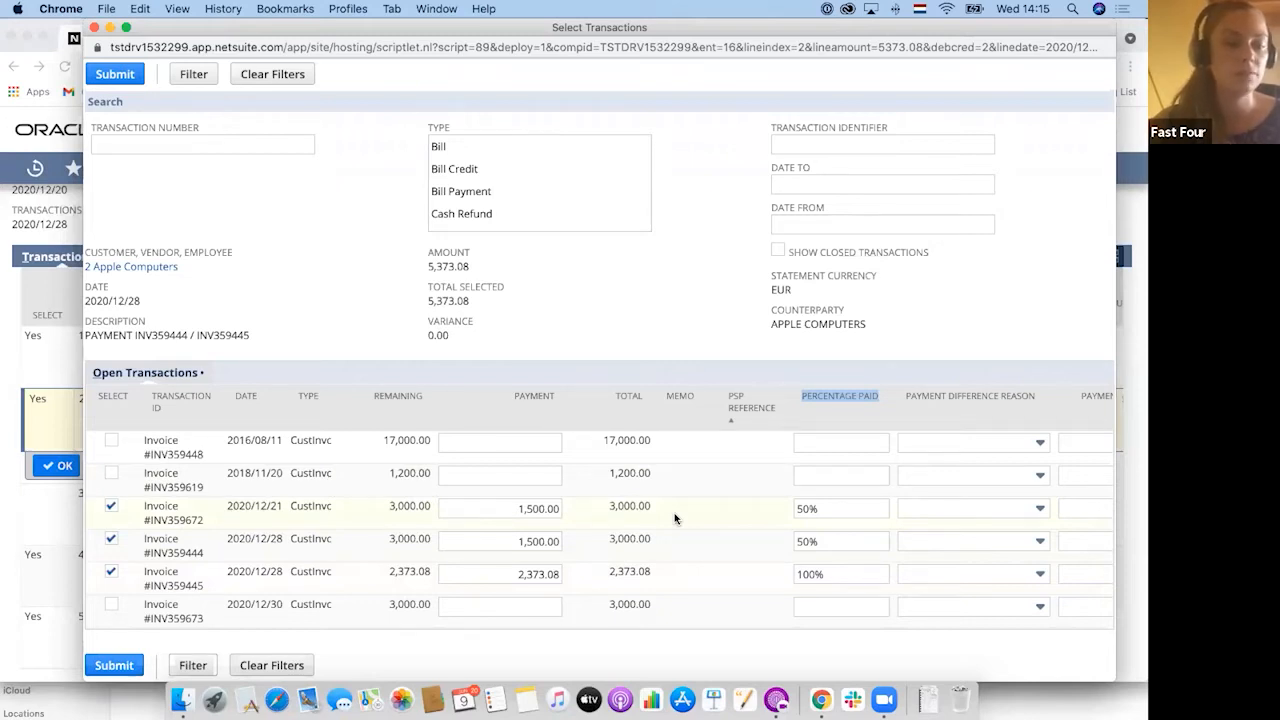
left_click(114, 74)
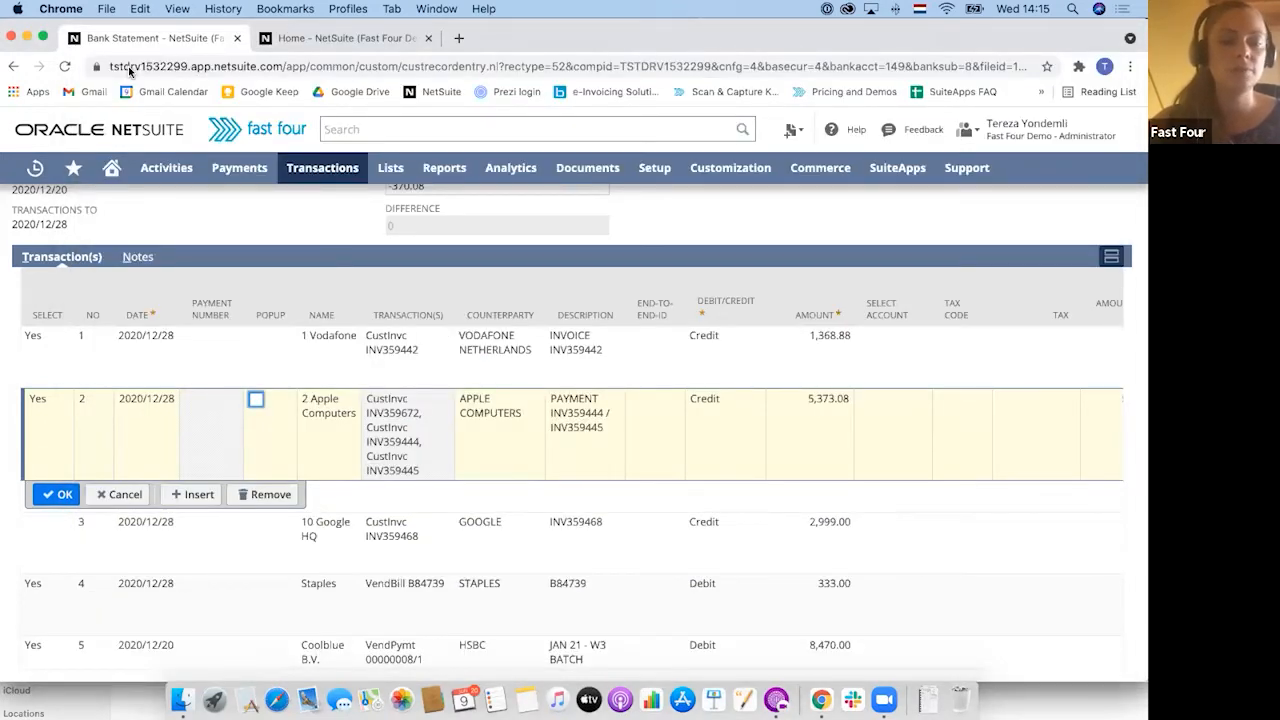
left_click(58, 496)
scroll(57, 497, "up", 10)
left_click(57, 497)
Open the transaction selection for Google statement line 3 and widen its window to fit the payment difference columns
scroll(686, 465, "down", 1)
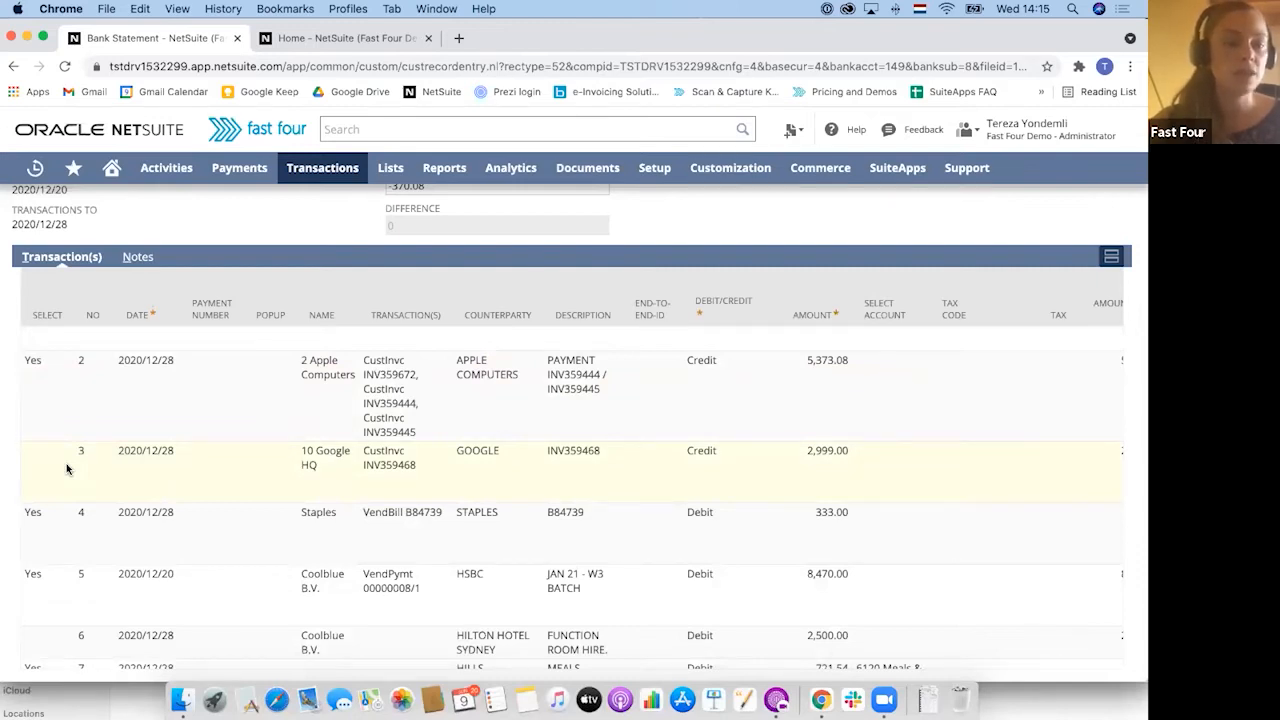
left_click(258, 462)
left_click(257, 461)
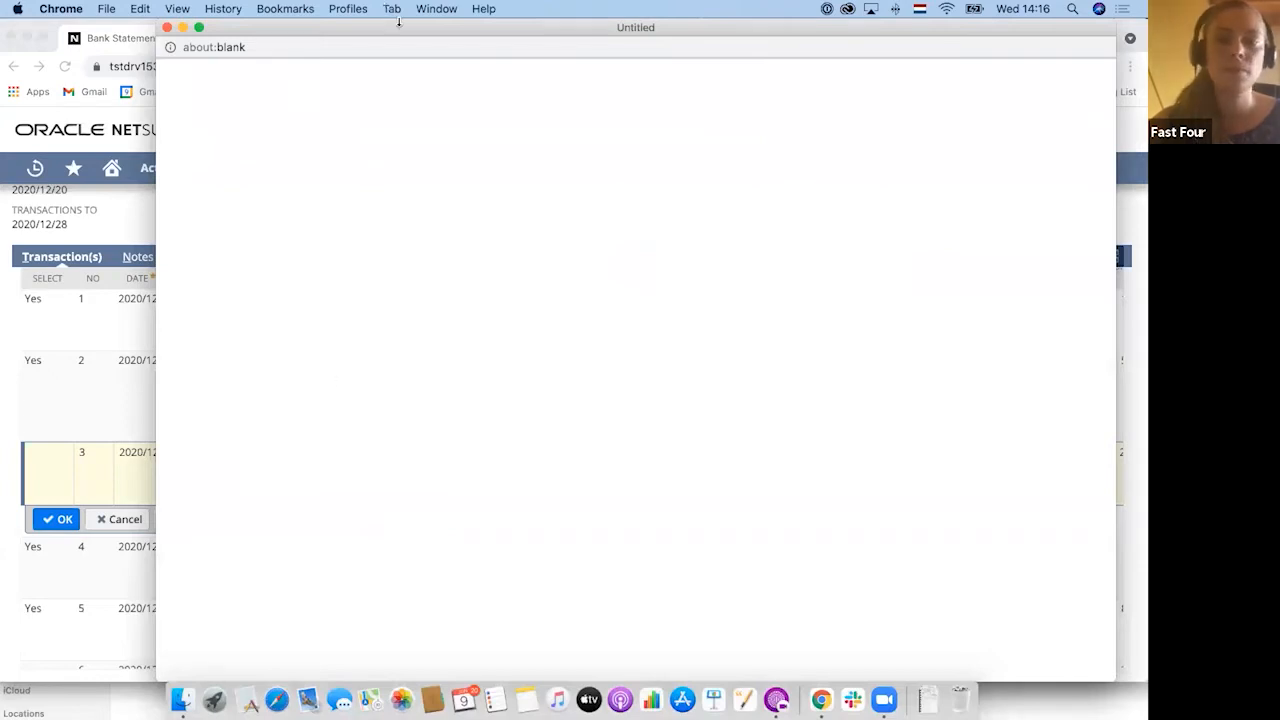
left_click_drag(402, 28, 314, 28)
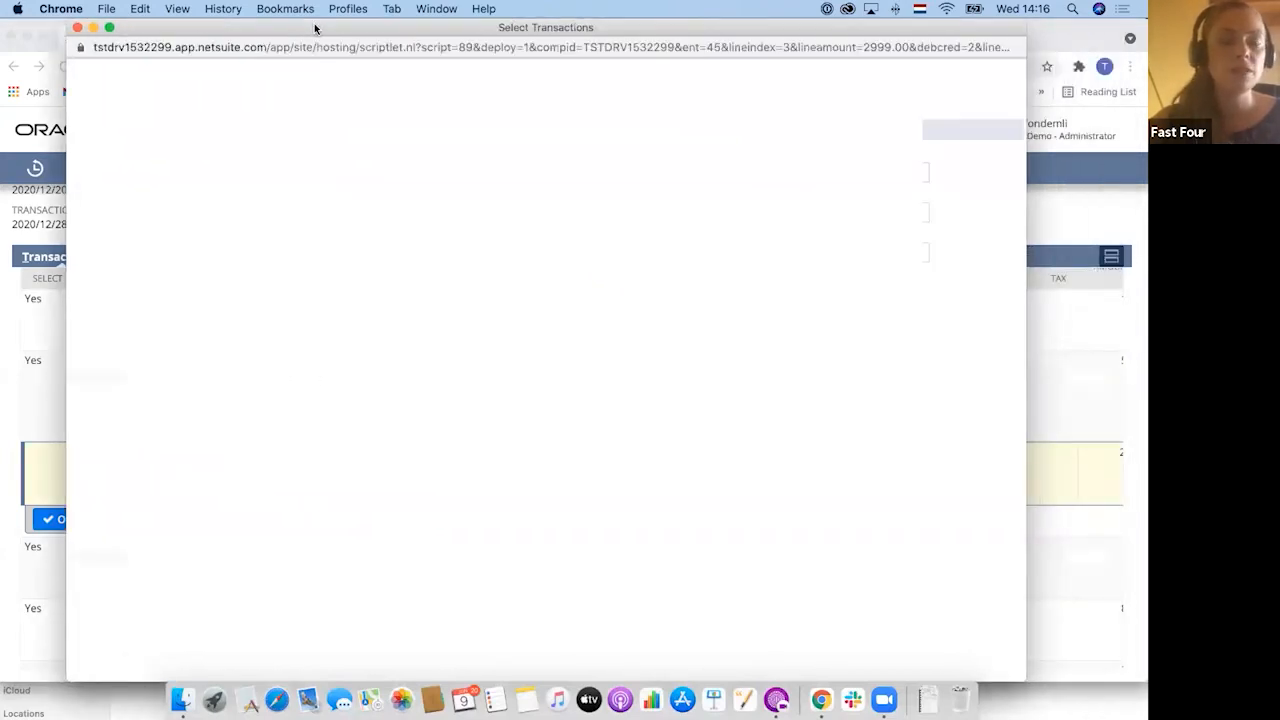
left_click_drag(430, 294, 384, 293)
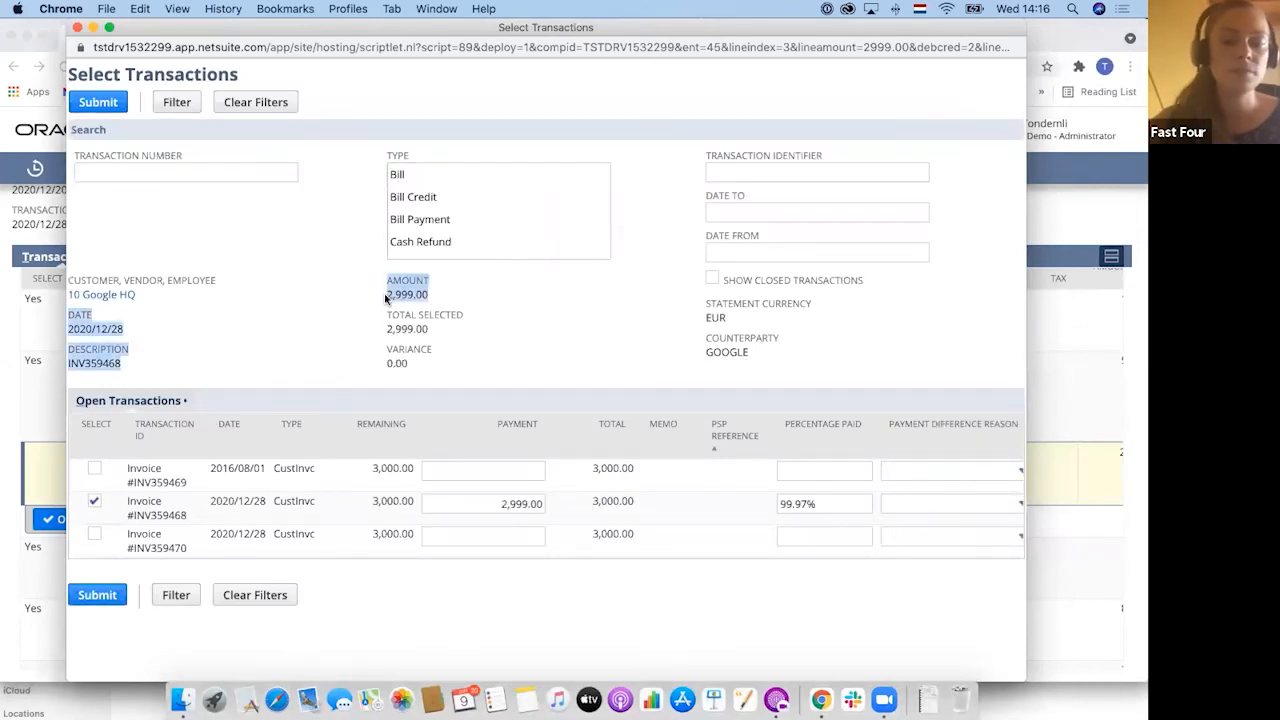
left_click(384, 293)
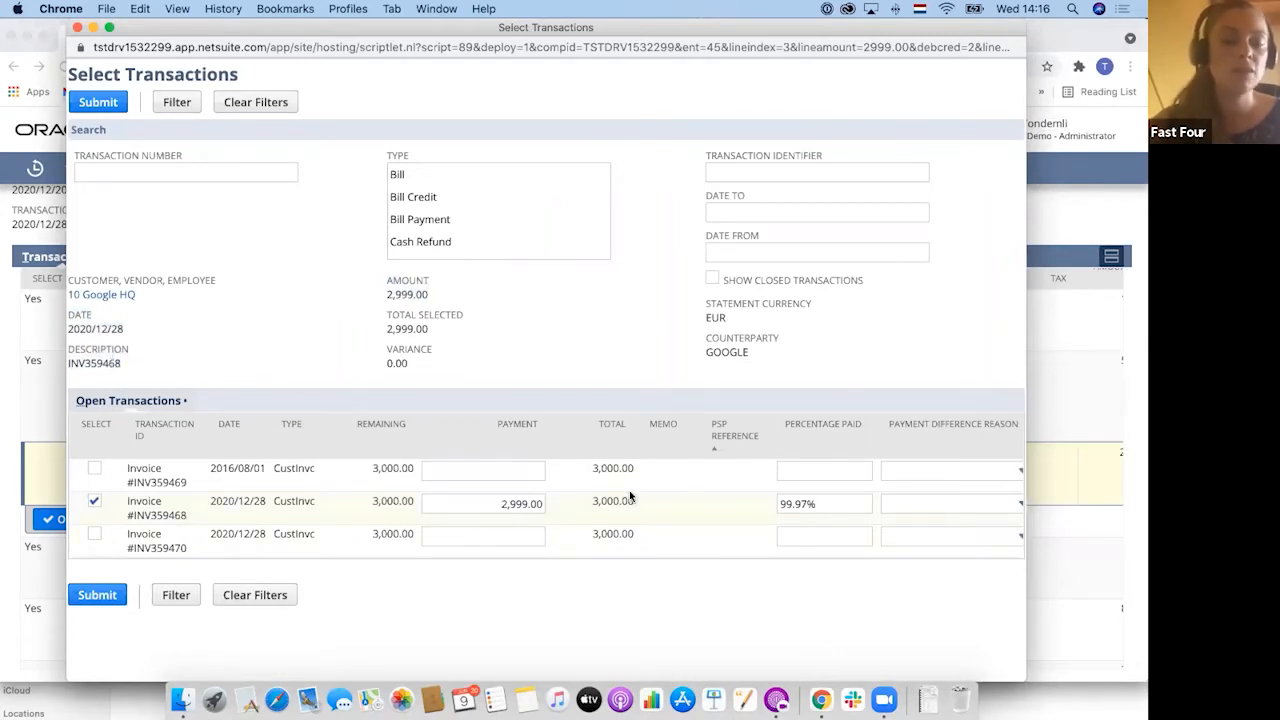
left_click_drag(1026, 474, 1140, 472)
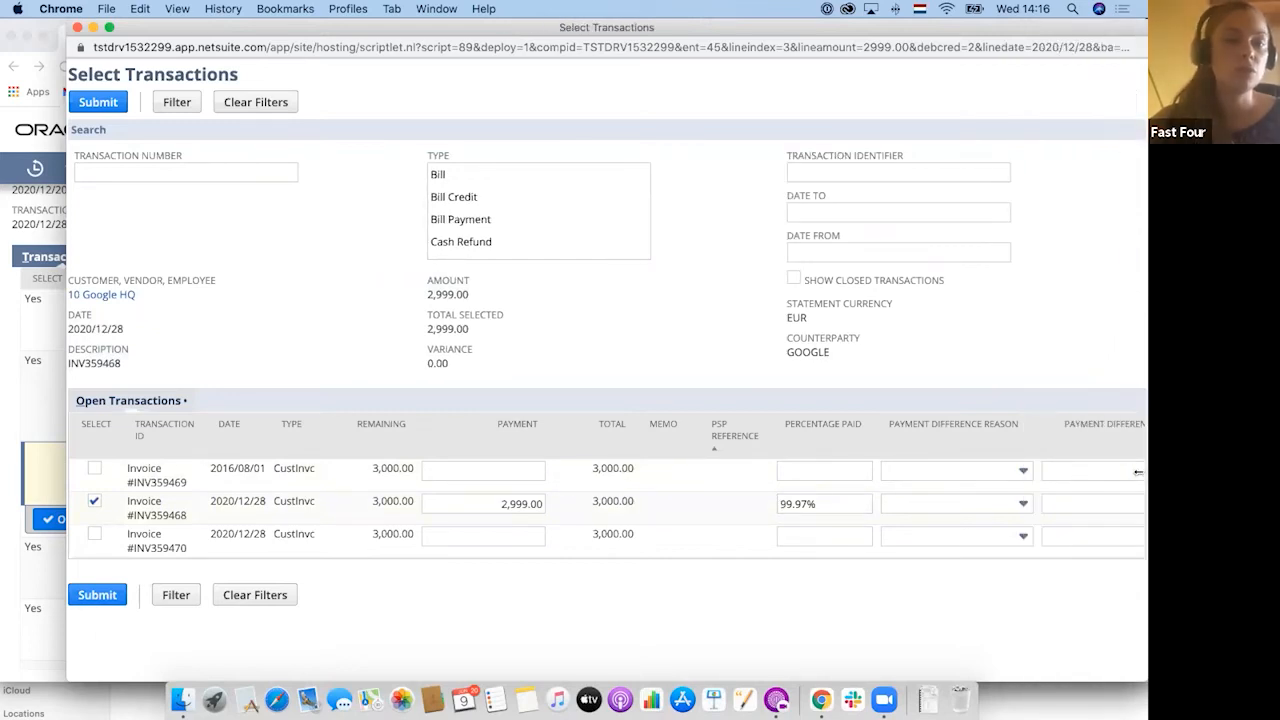
left_click_drag(760, 37, 709, 37)
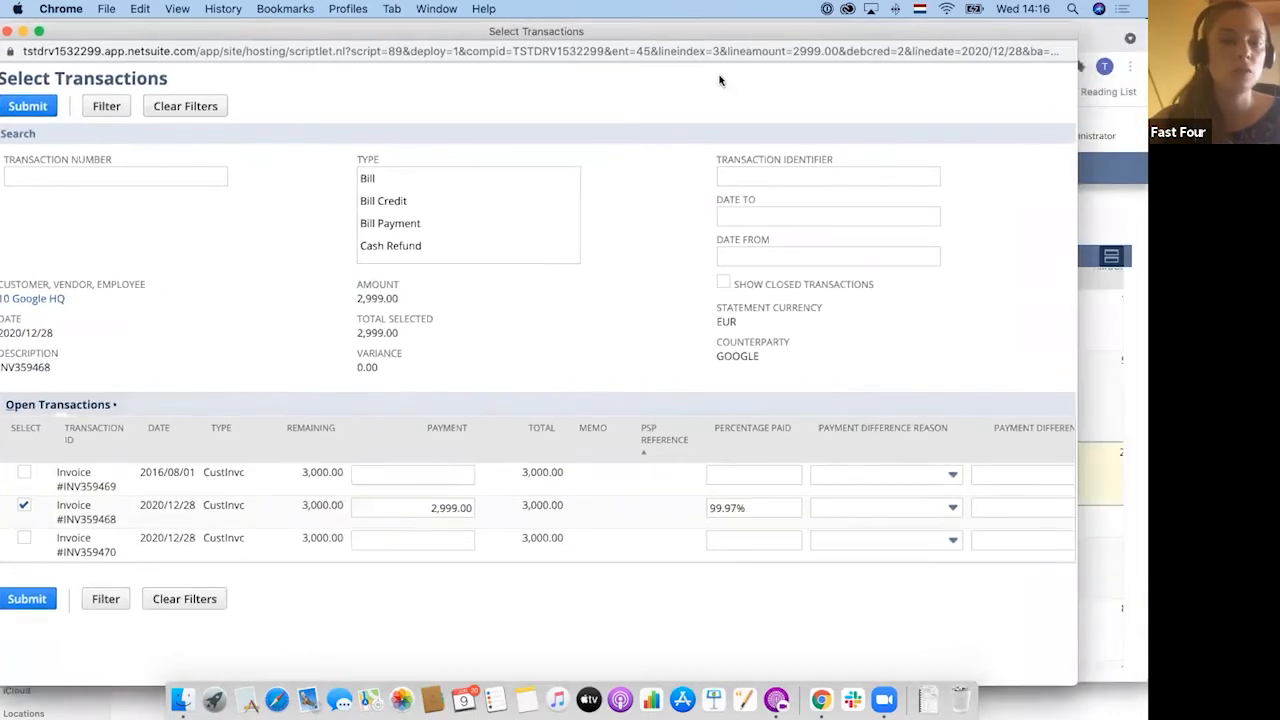
left_click_drag(1079, 349, 1143, 349)
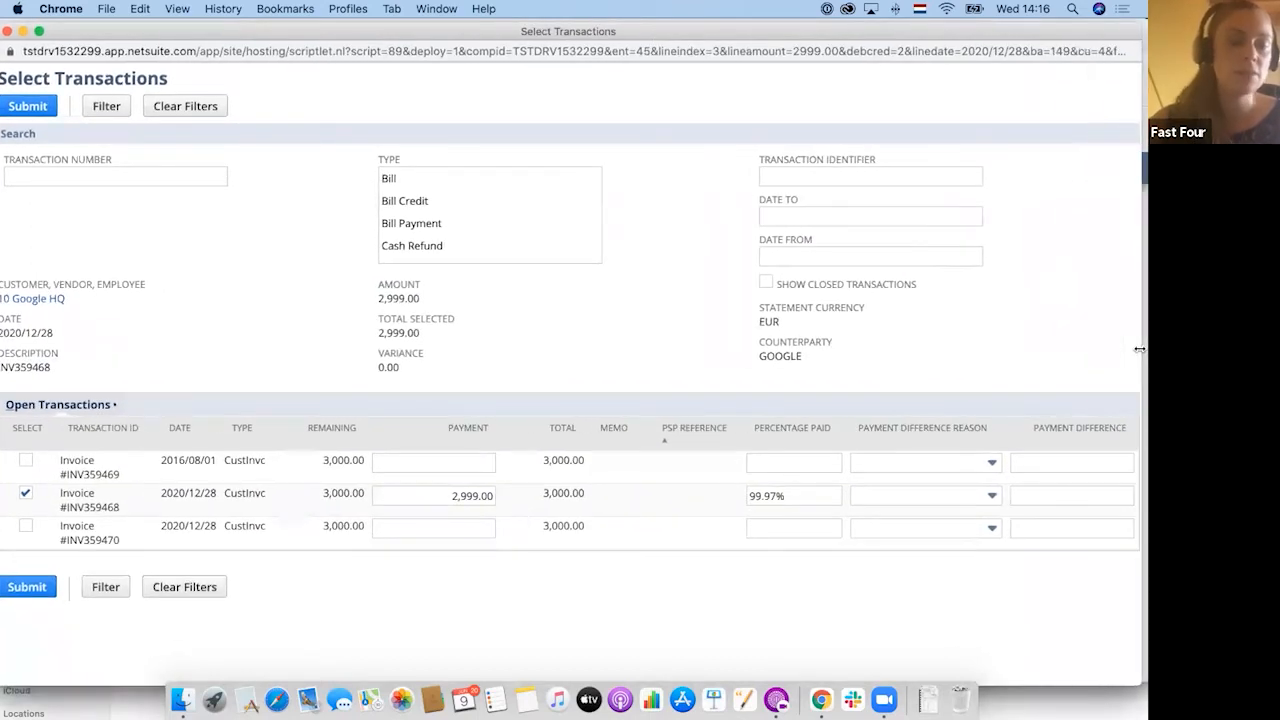
Set the payment difference reason for the selected 2,999.00 Google invoice payment to Bank Fees Customer
left_click(882, 502)
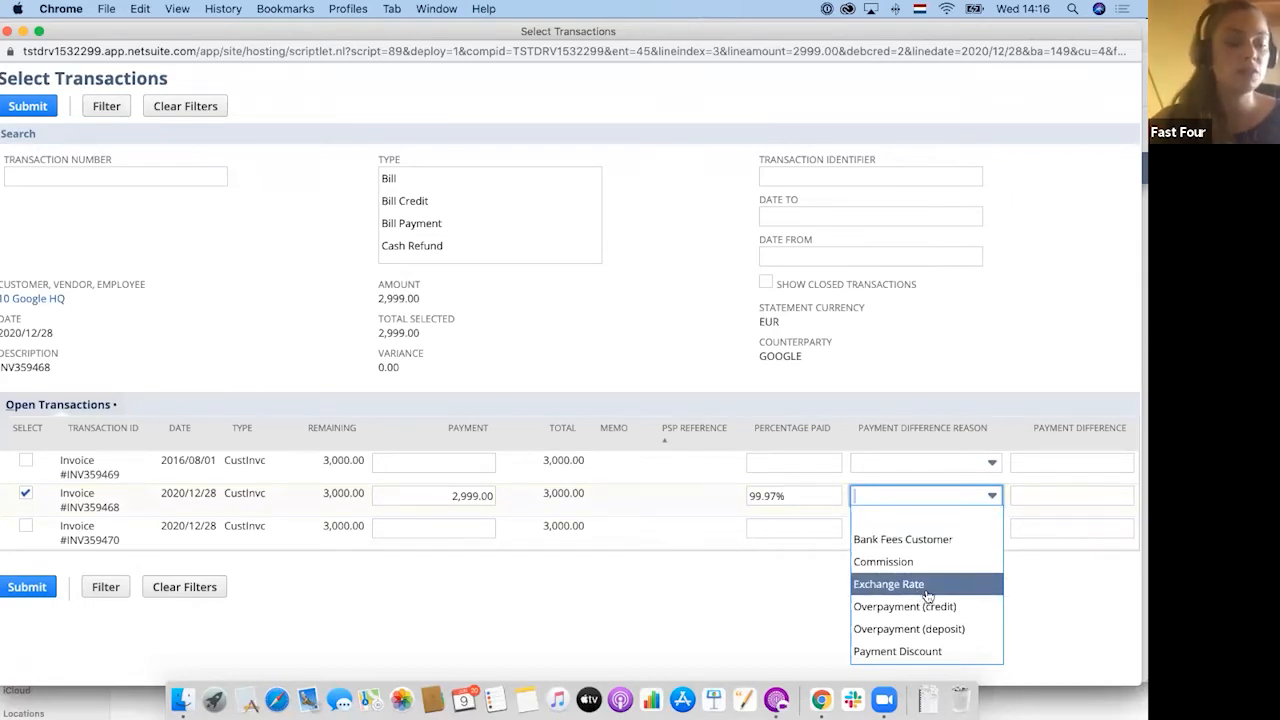
scroll(928, 595, "down", 2)
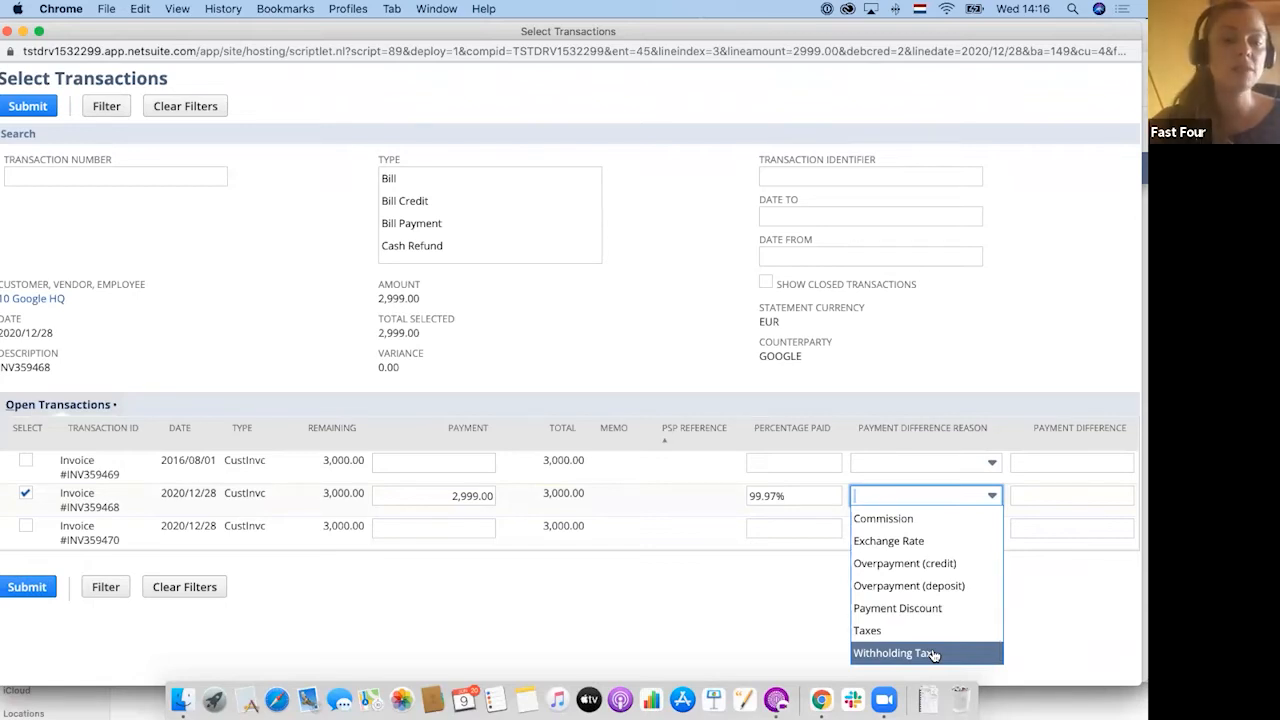
scroll(905, 595, "up", 2)
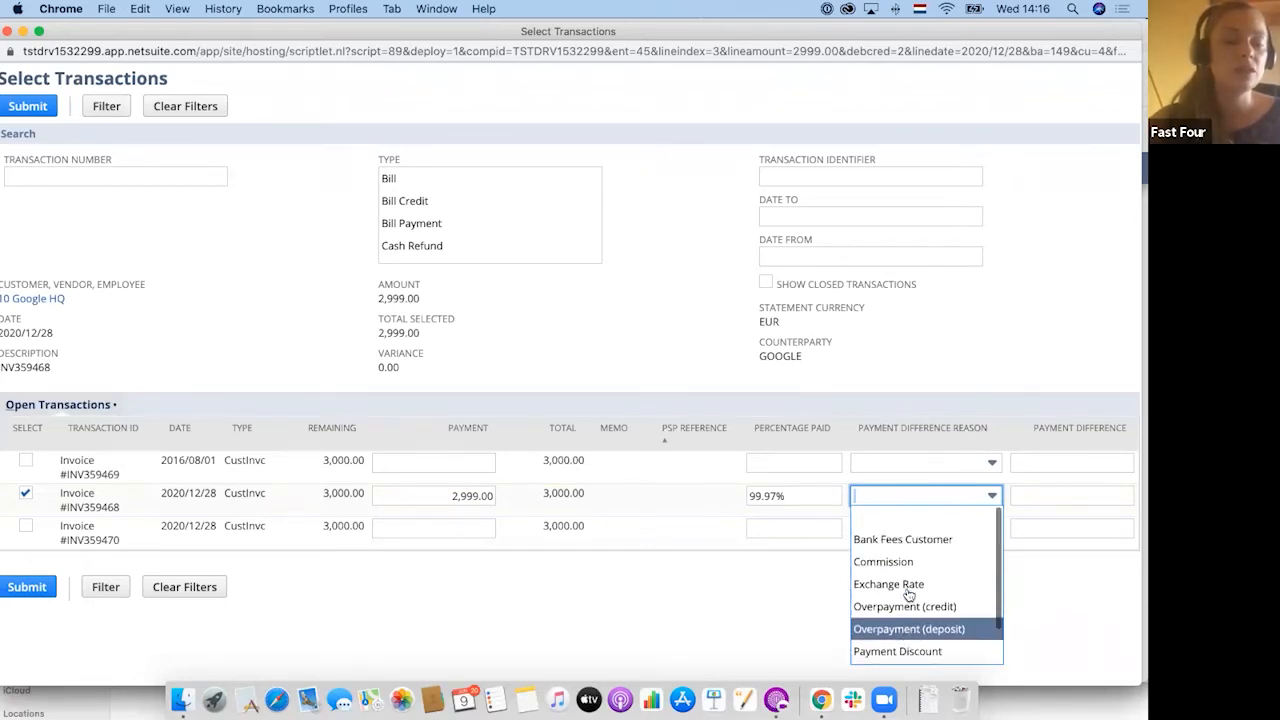
left_click(947, 540)
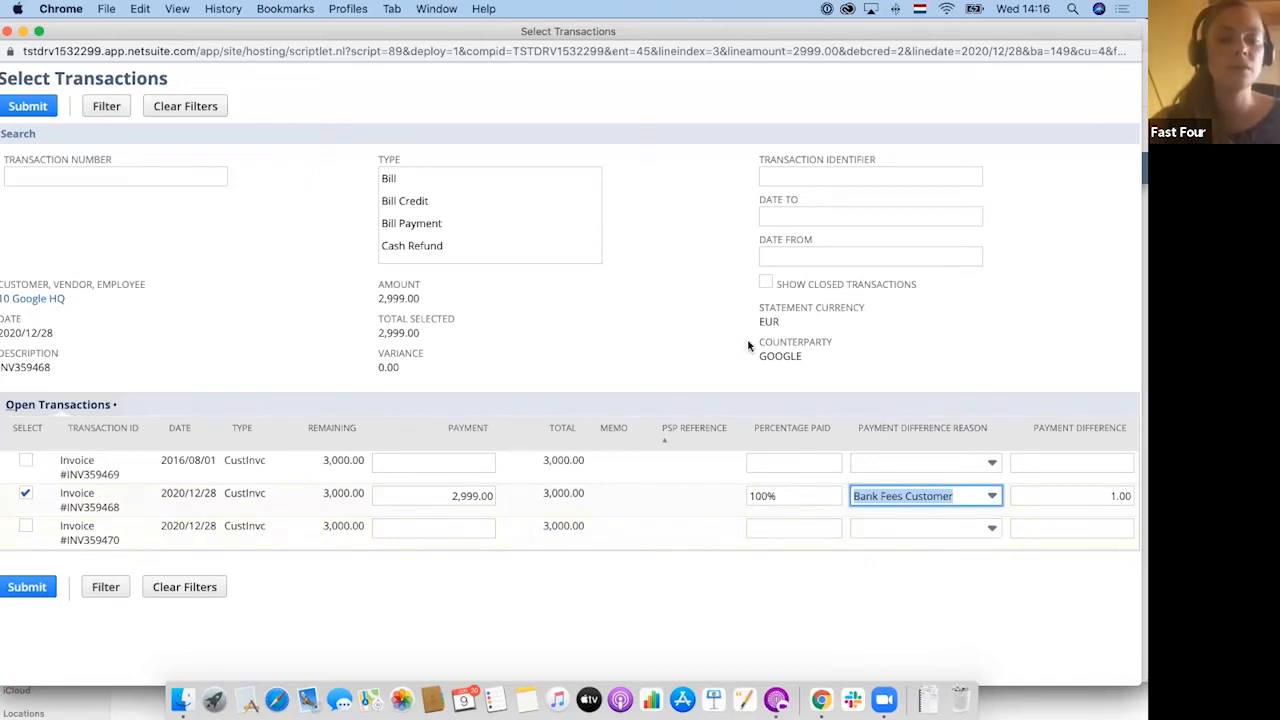
left_click(716, 340)
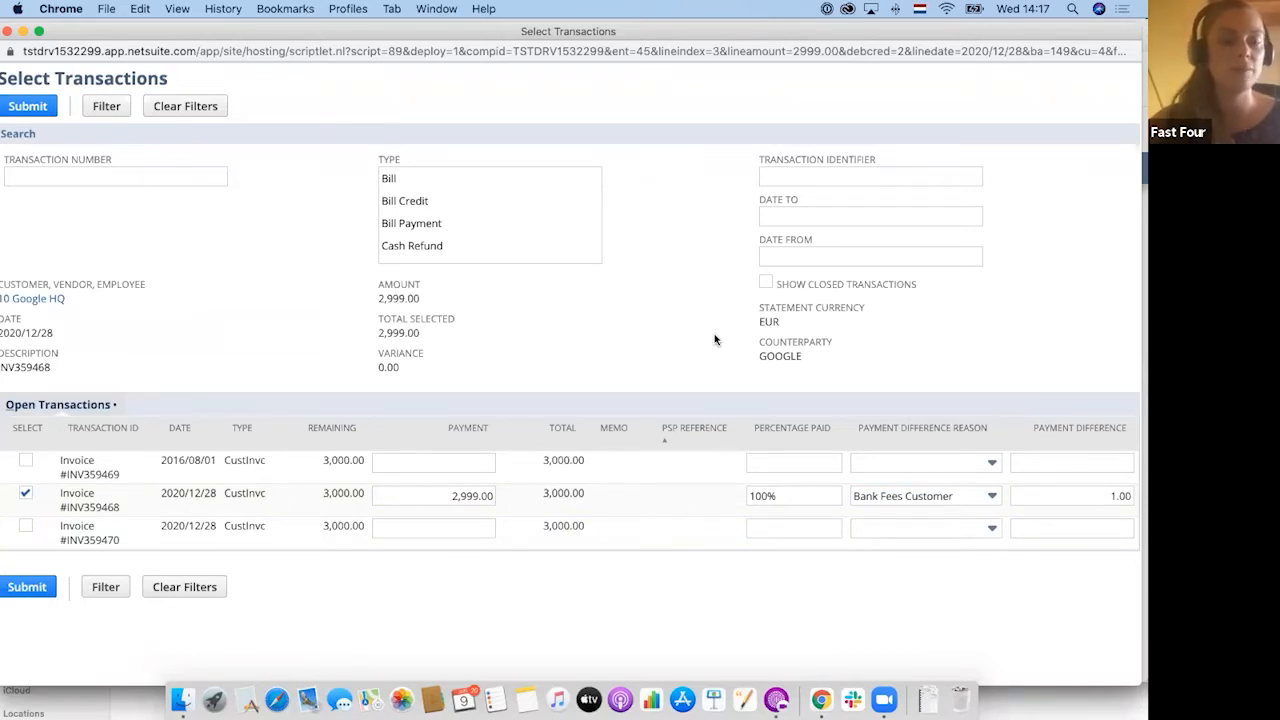
Submit the Google HQ transaction selection and confirm statement line 3
left_click(27, 108)
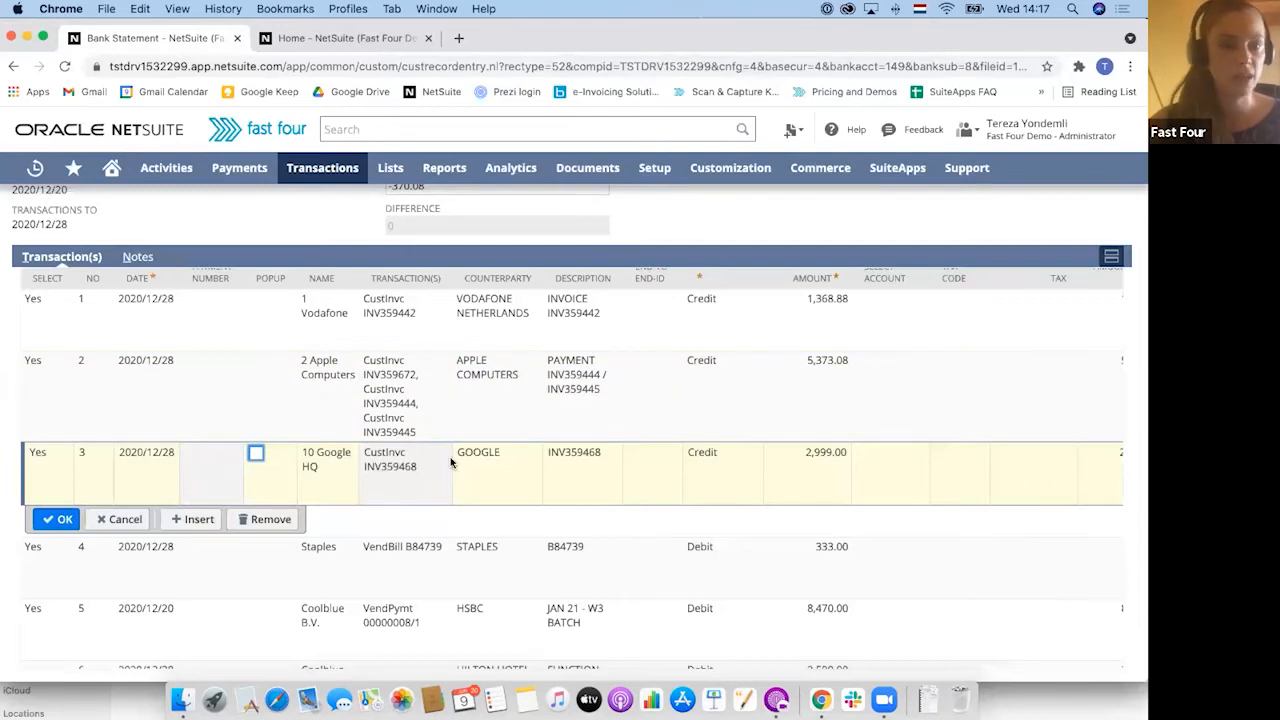
scroll(450, 462, "down", 3)
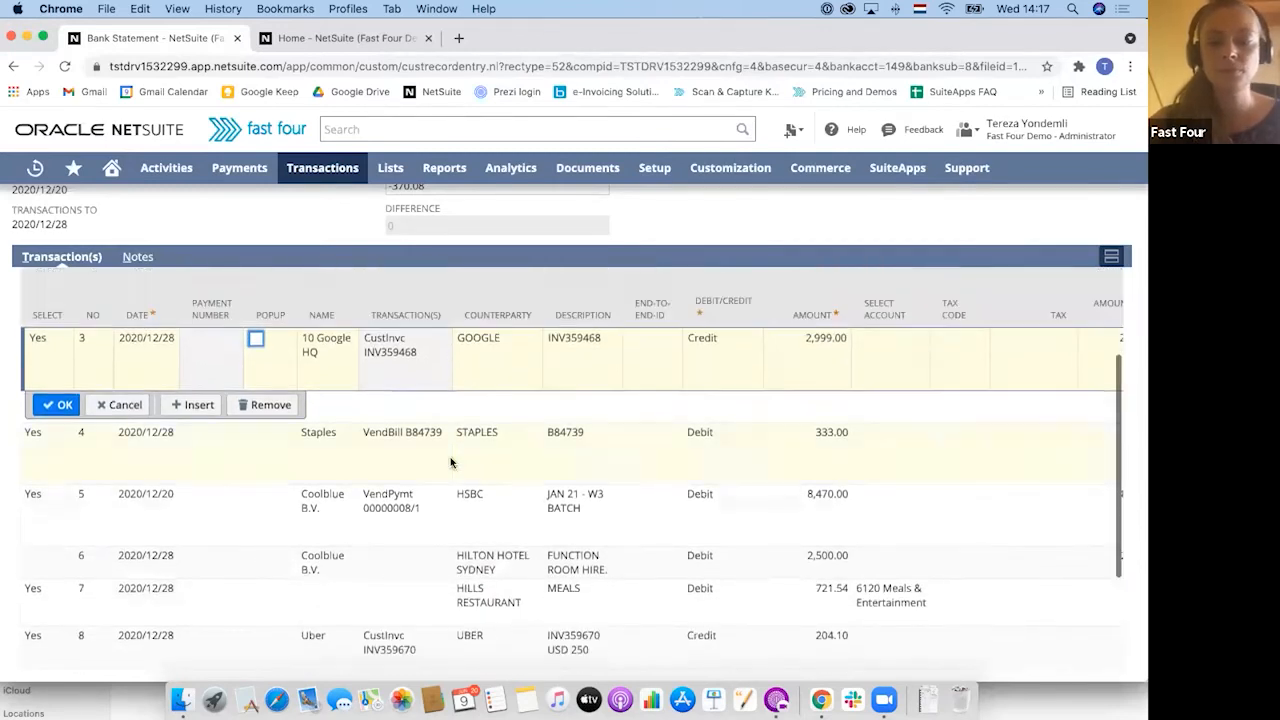
left_click(57, 408)
scroll(57, 410, "up", 2)
scroll(57, 410, "up", 1)
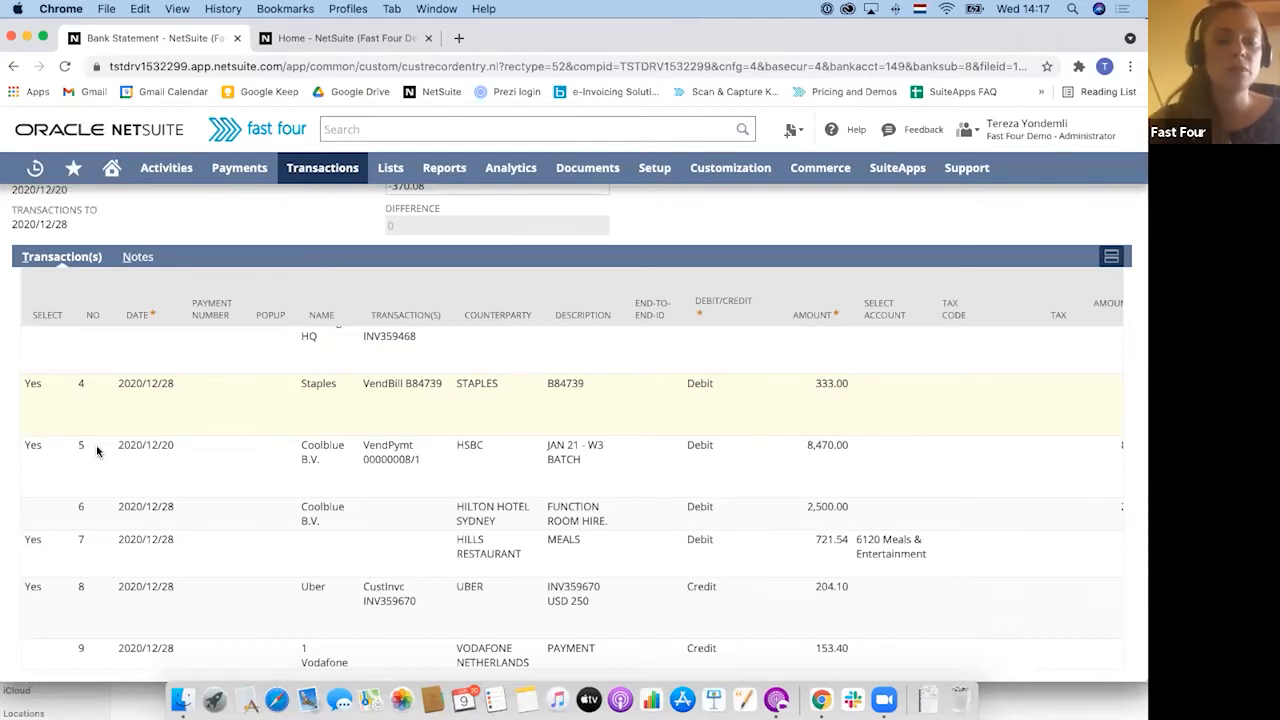
Set the alternative match type of statement line 5, JAN 21 - W3 BATCH, to NetSuite Electronic Payments Batch
scroll(97, 450, "down", 1)
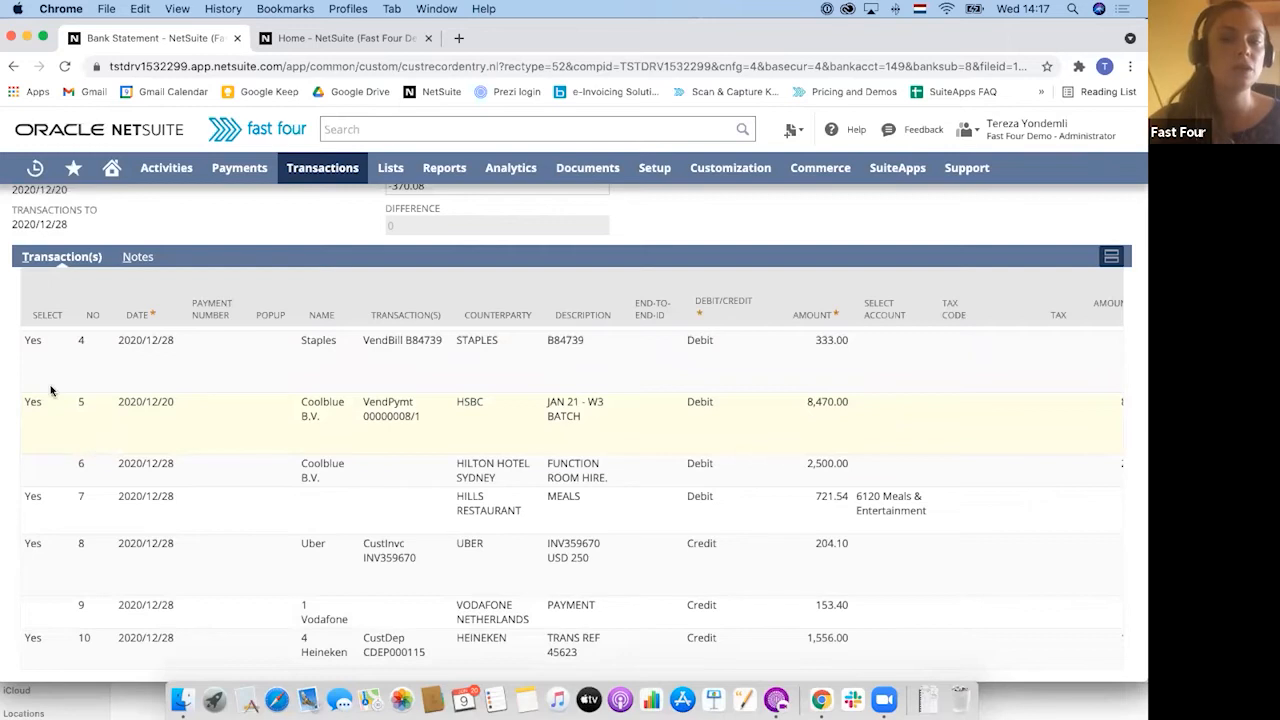
mouse_move(243, 171)
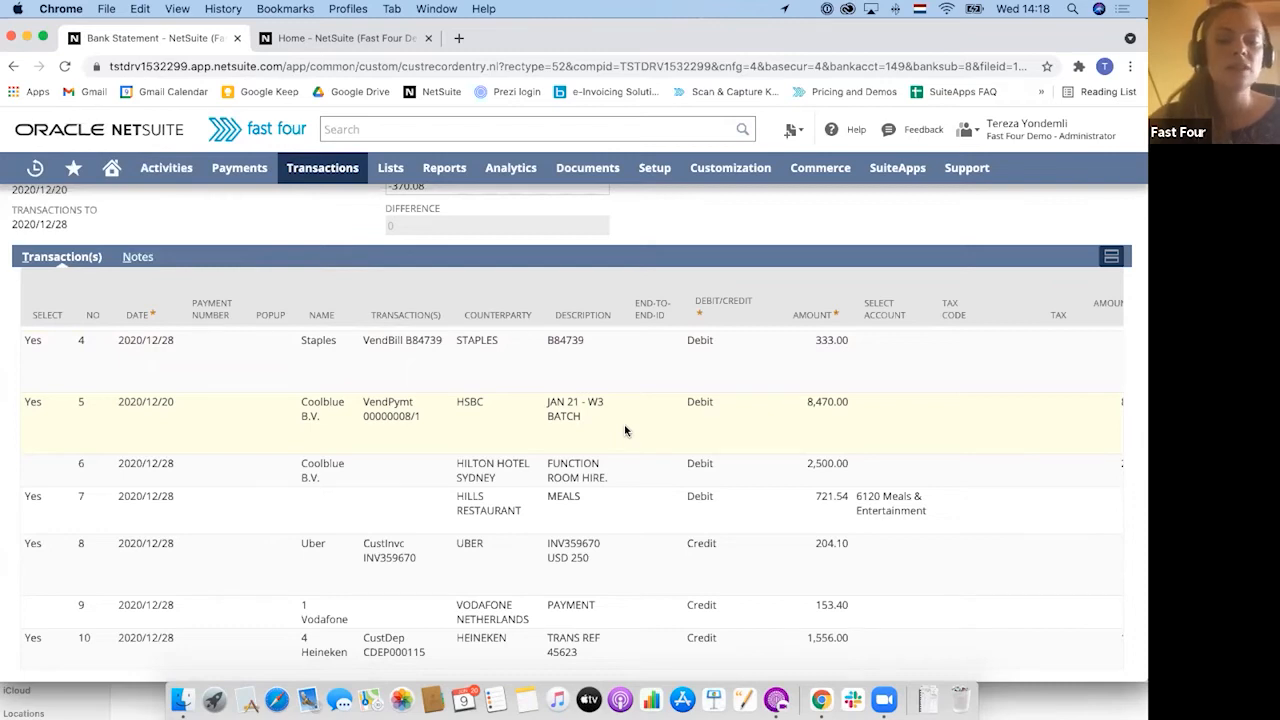
scroll(625, 431, "right", 5)
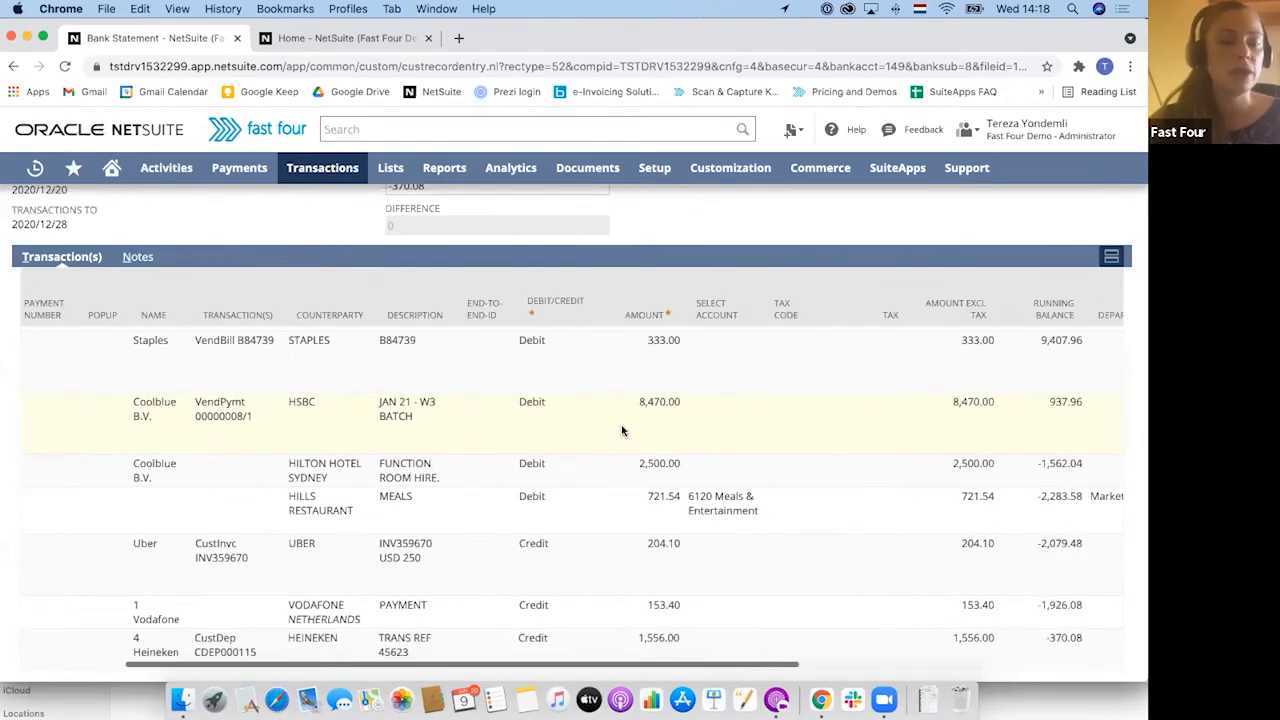
scroll(622, 431, "right", 3)
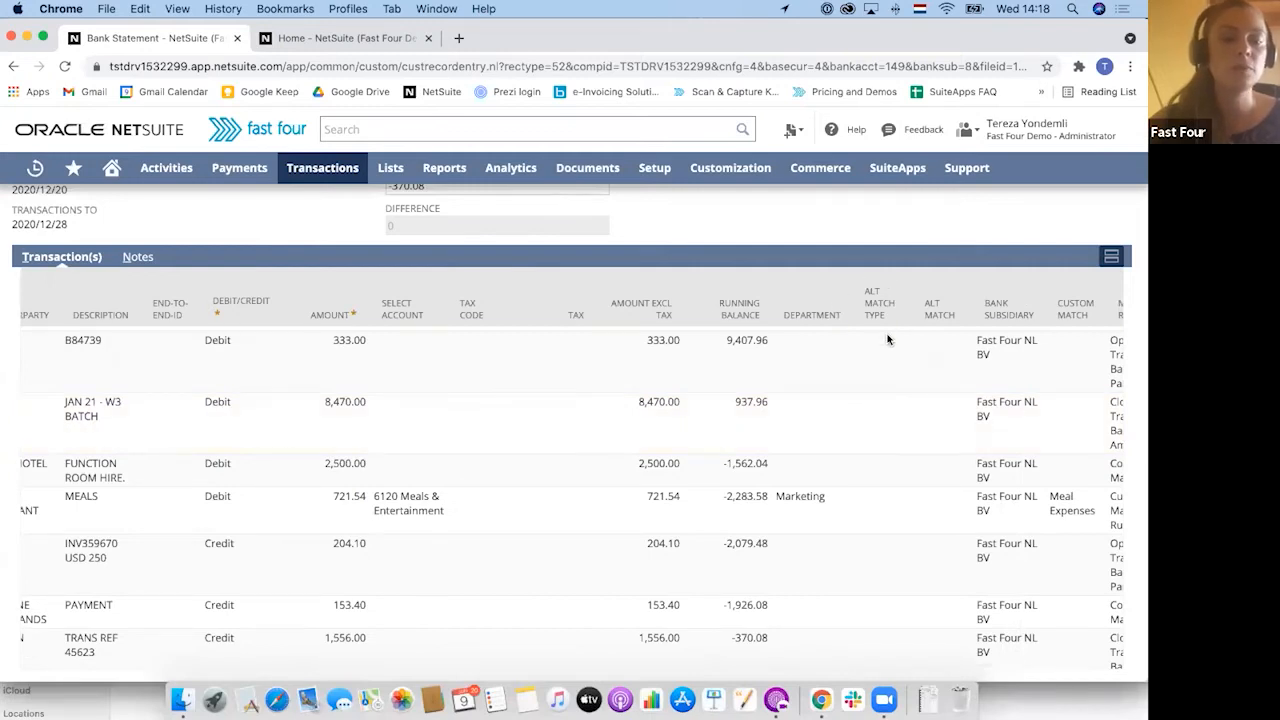
left_click(877, 414)
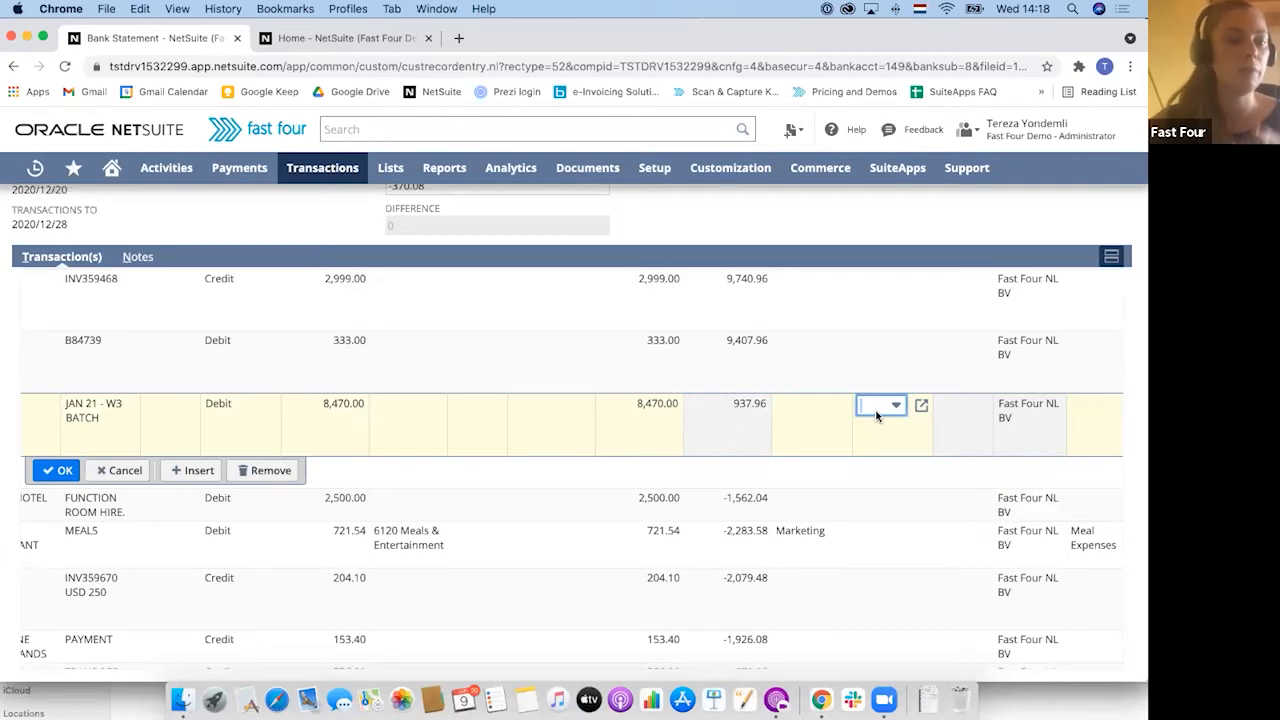
left_click(877, 414)
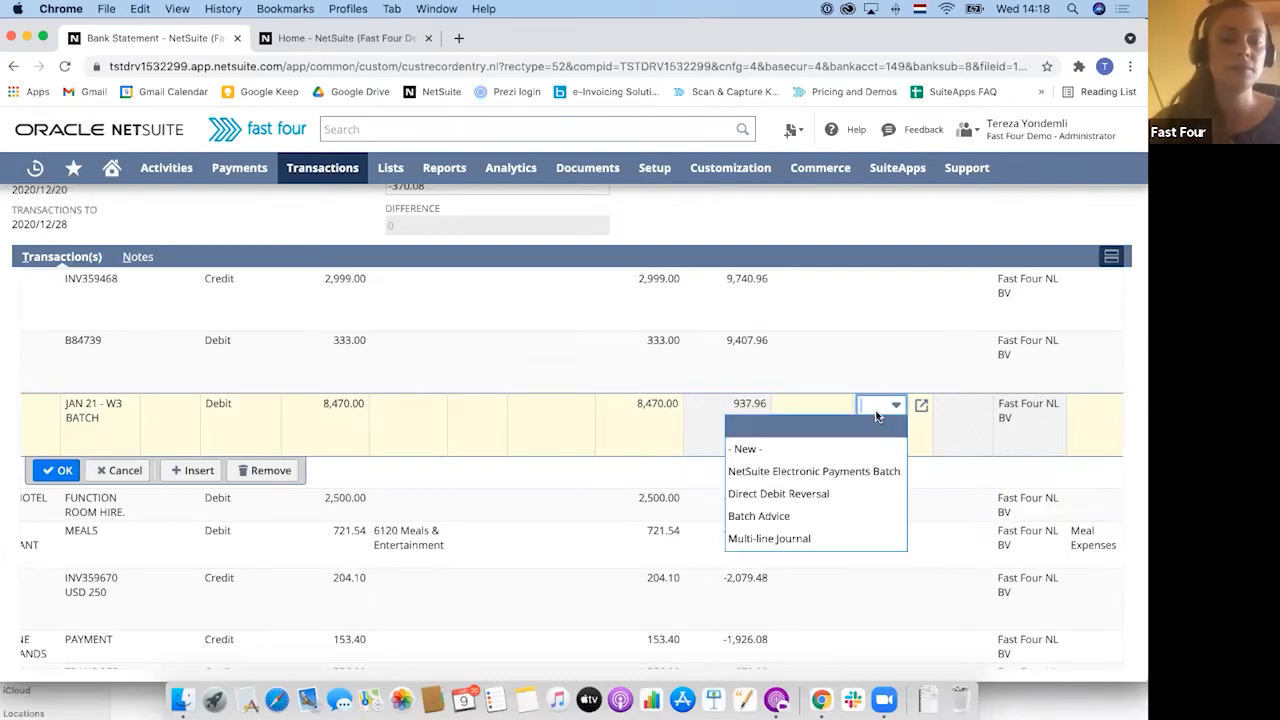
left_click(814, 477)
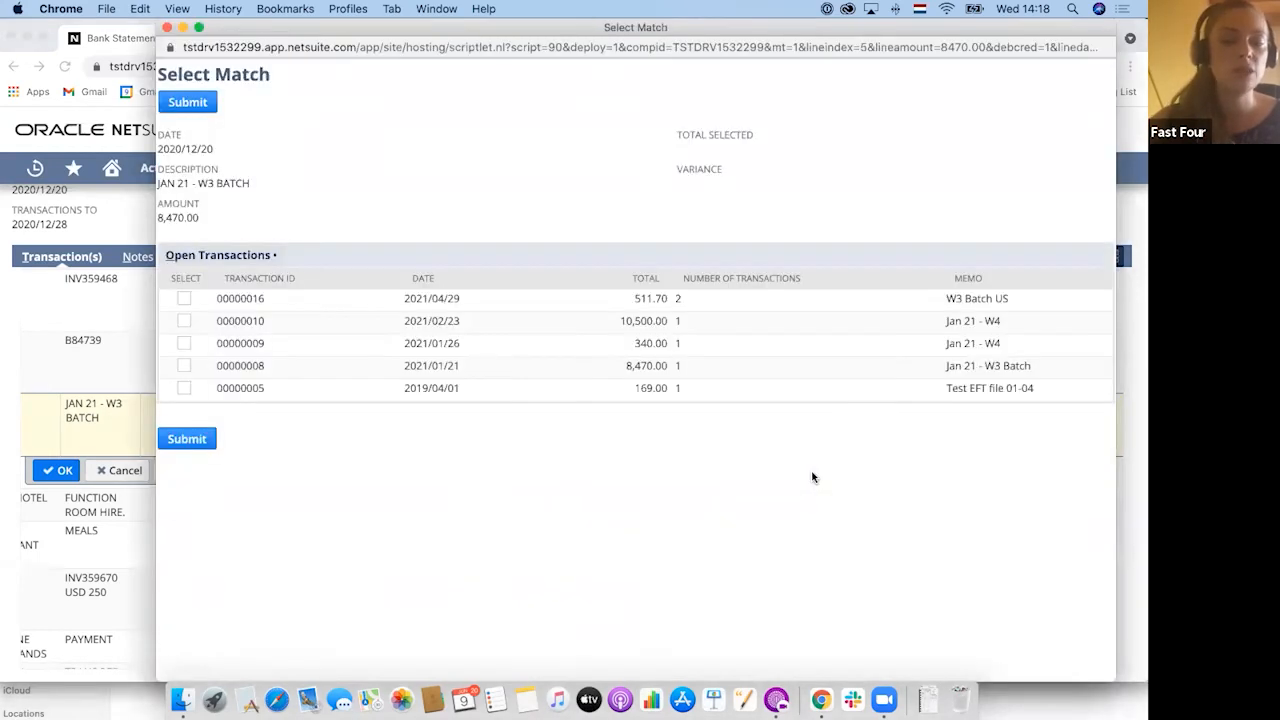
Match line 5 to the 8,470.00 payment batch with memo Jan 21 - W3 Batch, then submit and confirm the line
left_click_drag(255, 183, 155, 183)
left_click_drag(203, 217, 166, 217)
left_click(184, 366)
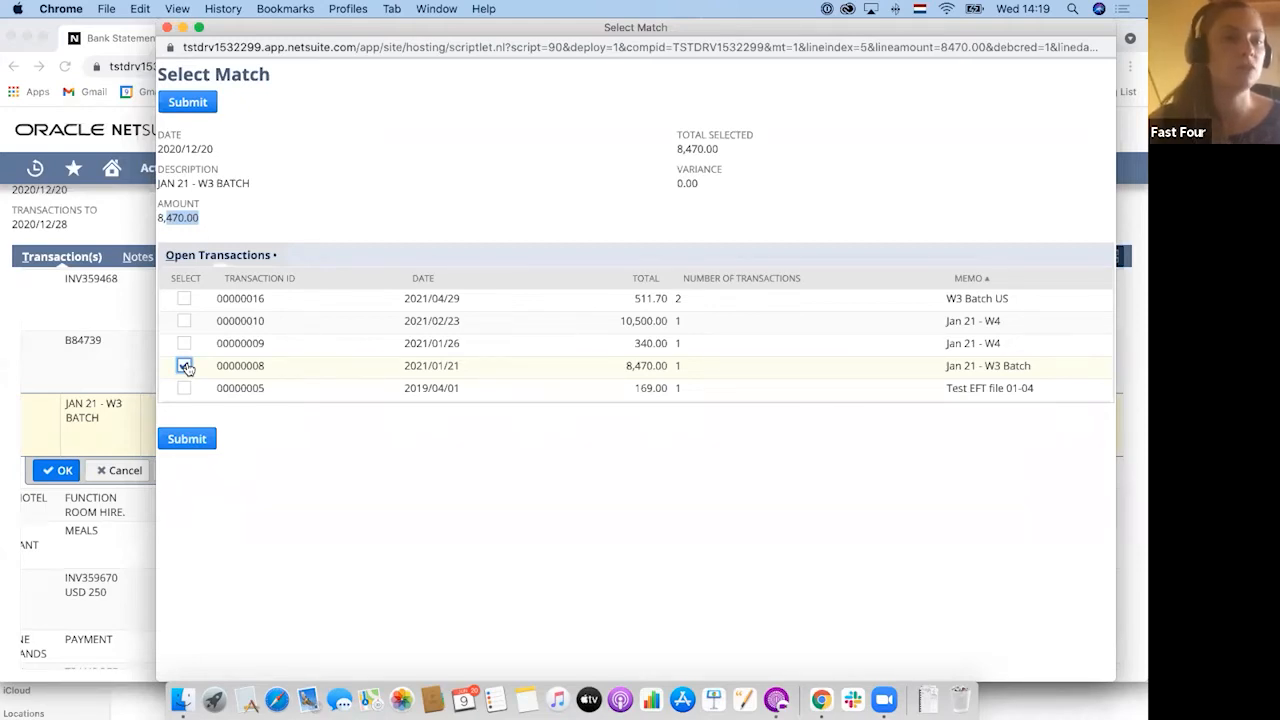
left_click(188, 438)
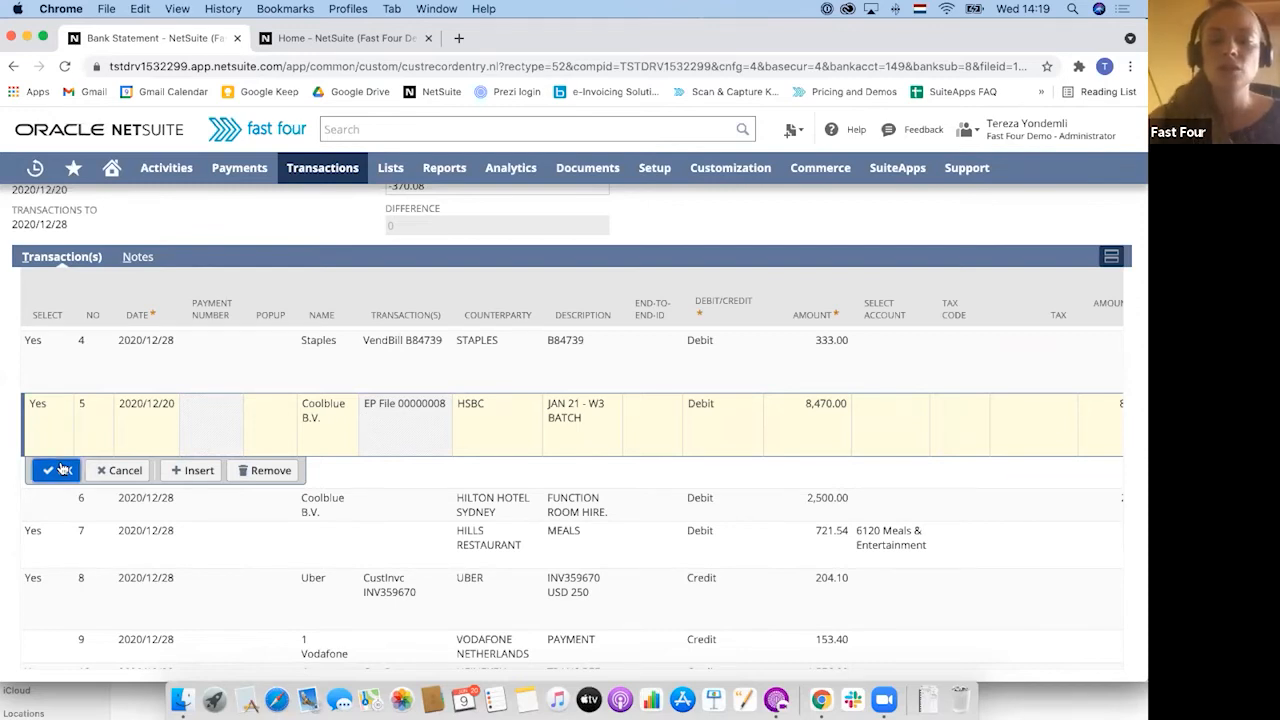
left_click(62, 468)
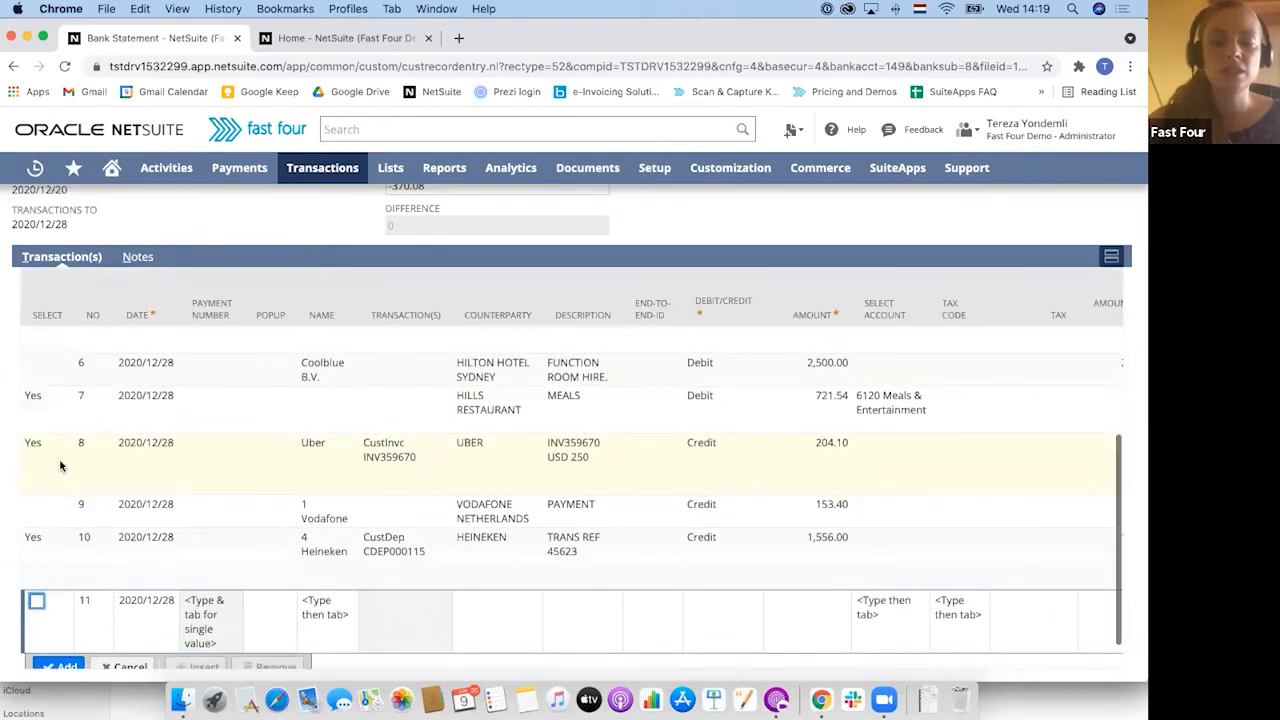
Remove the name Coolblue B.V. from statement line 6 for the Hilton Hotel Sydney function room hire
left_click(330, 367)
key("BackSpace")
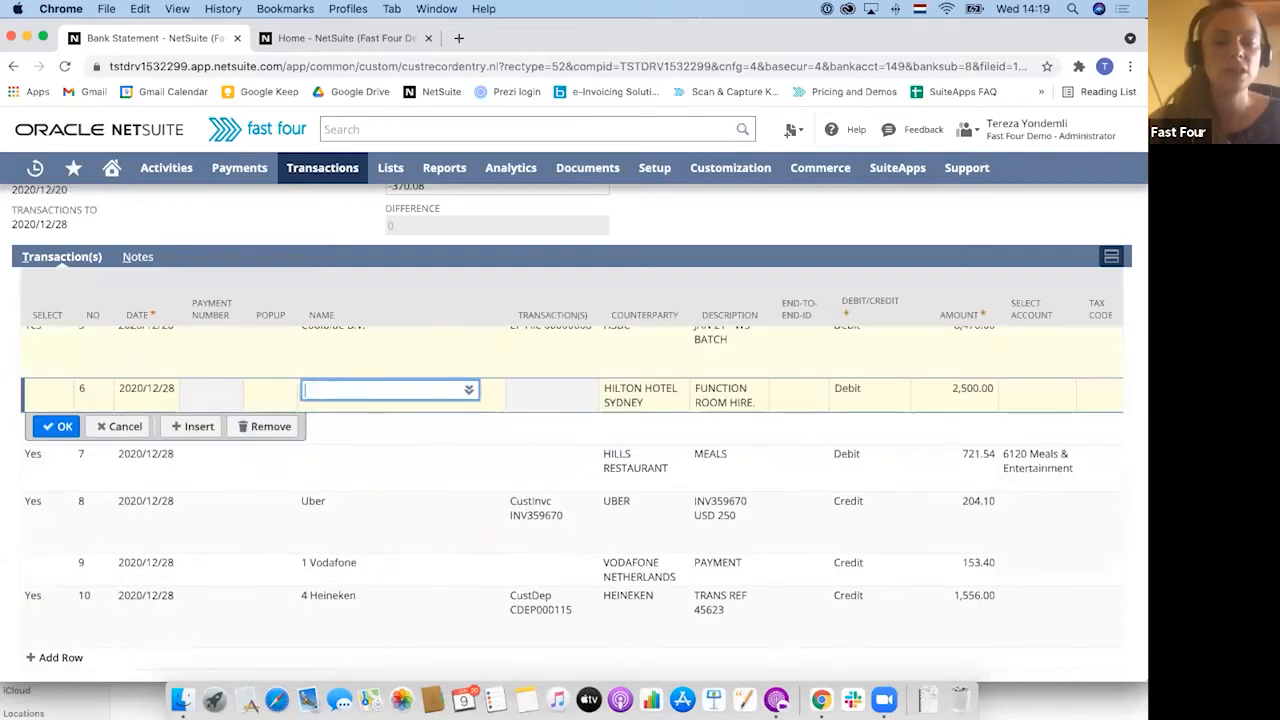
left_click(540, 389)
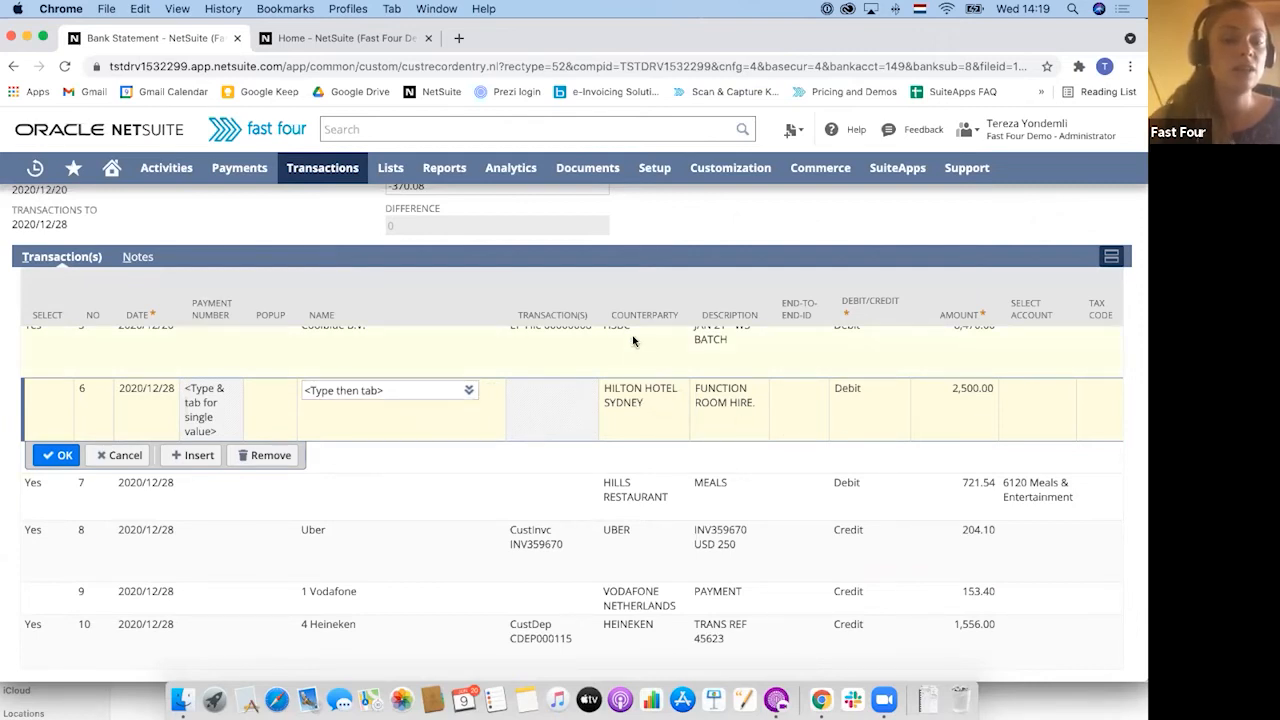
Try to find a name for line 6 by entering hilton, and clear the entered text
left_click(383, 389)
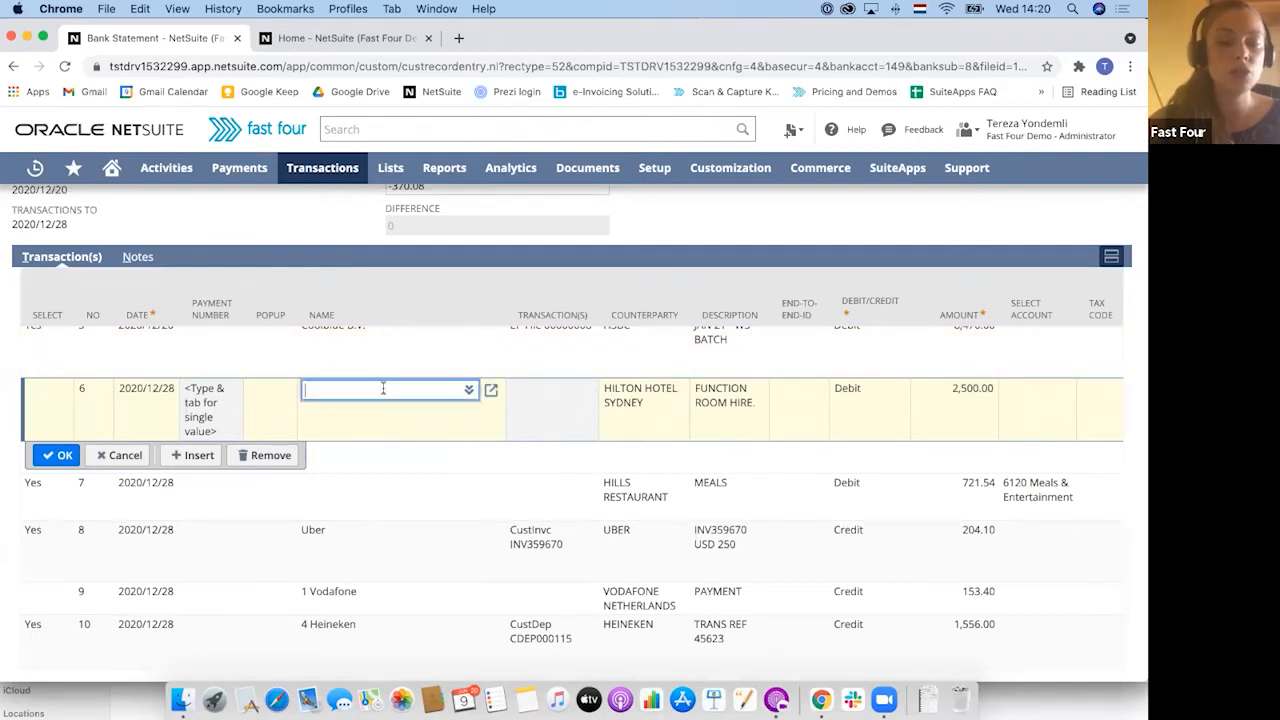
type("hilton")
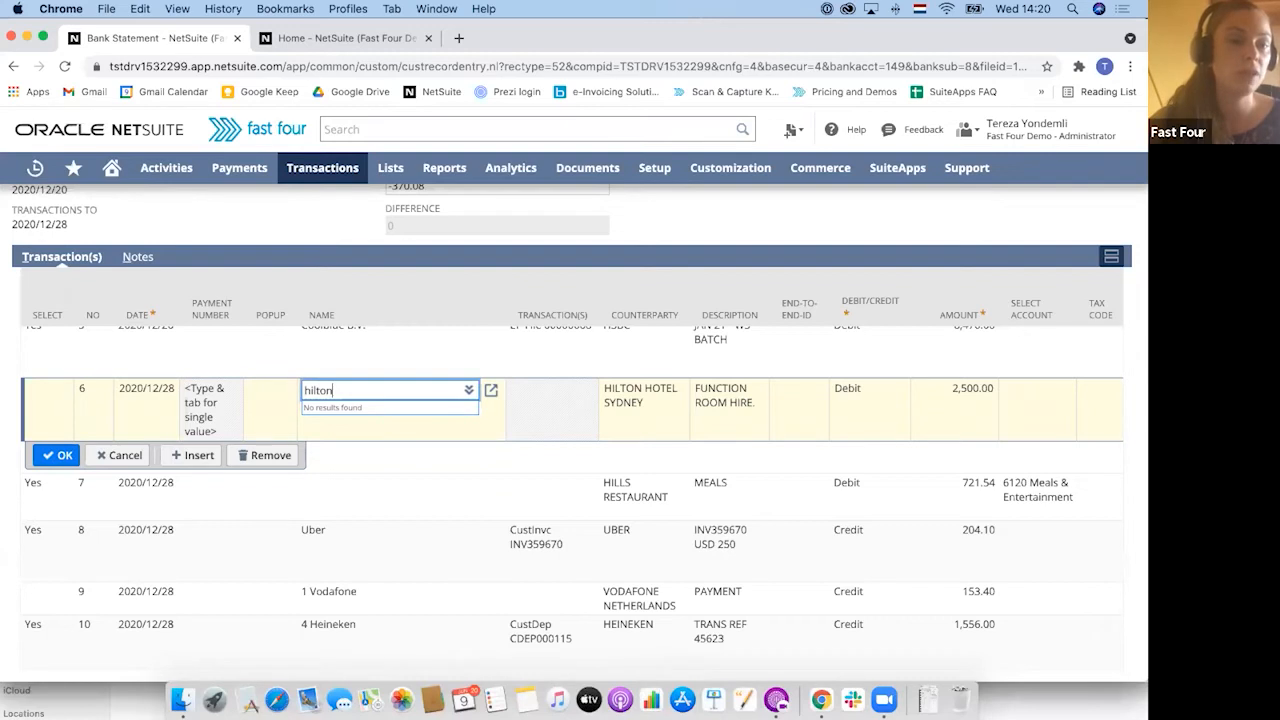
key("BackSpace")
key("BackSpace")
key("BackSpace")
key("BackSpace")
key("BackSpace")
key("BackSpace")
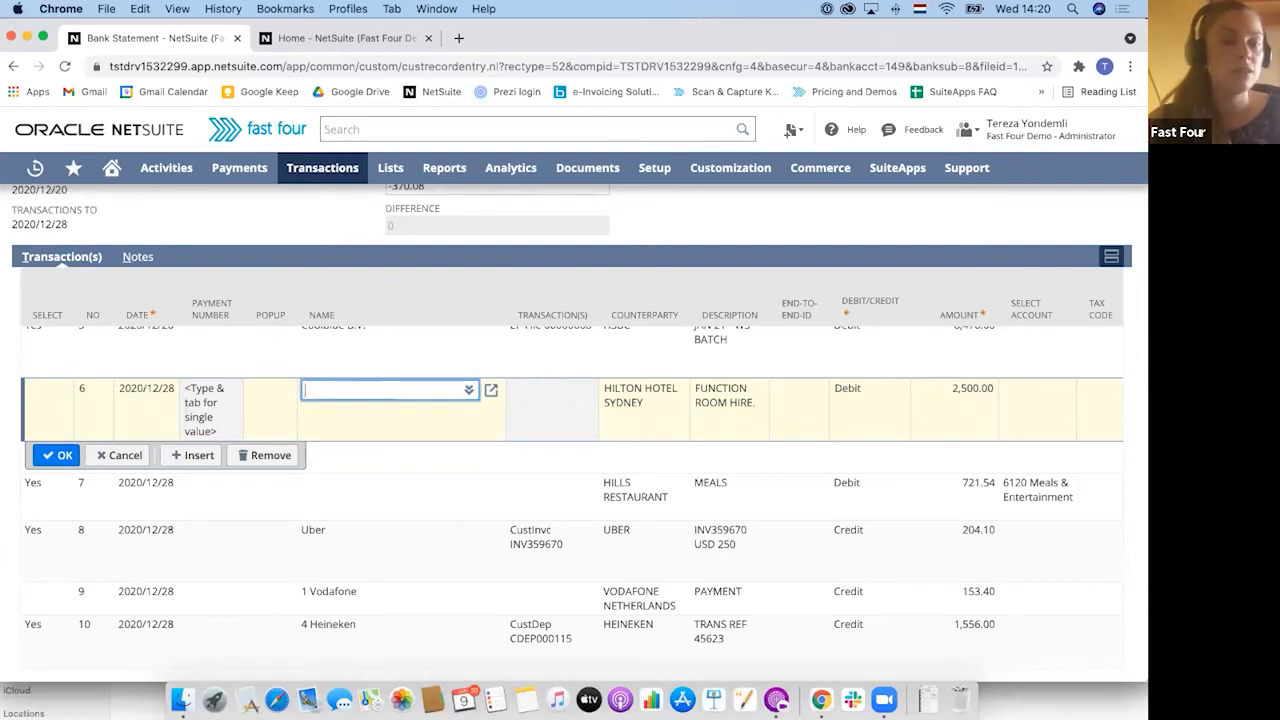
left_click(569, 415)
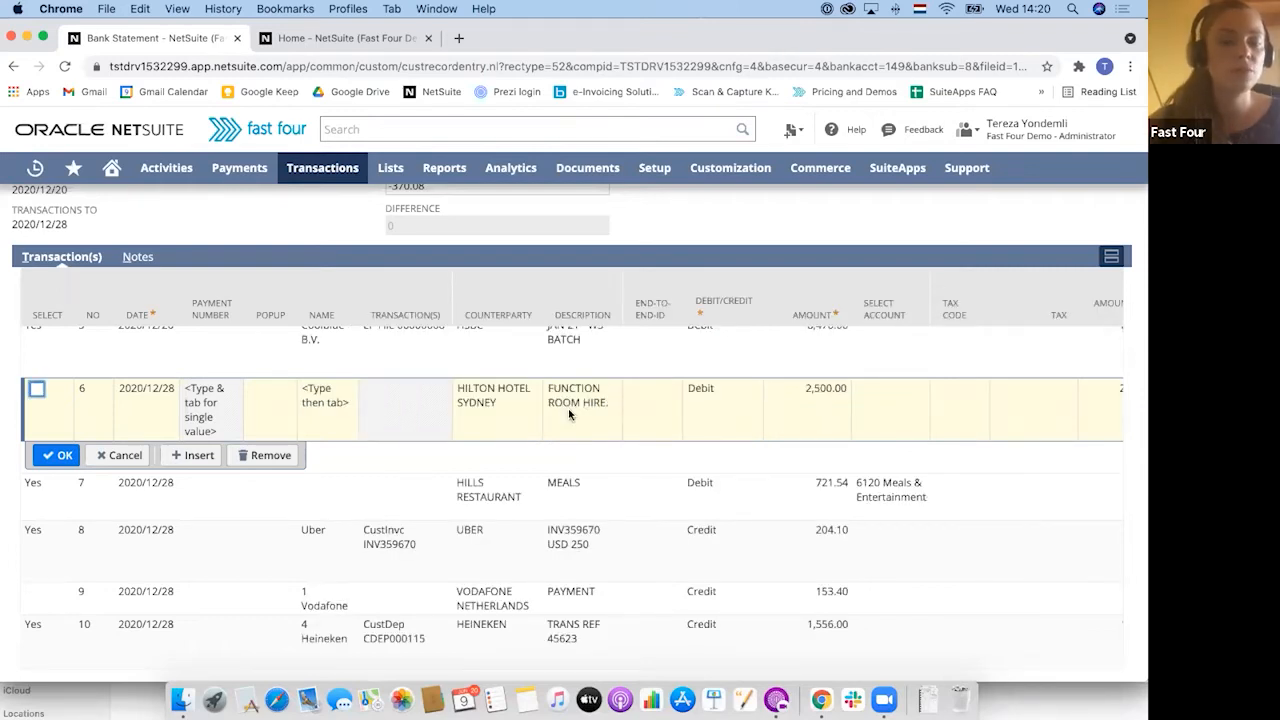
Assign the account 6020 Transportation Expense to the Hilton Hotel Sydney line
left_click(876, 396)
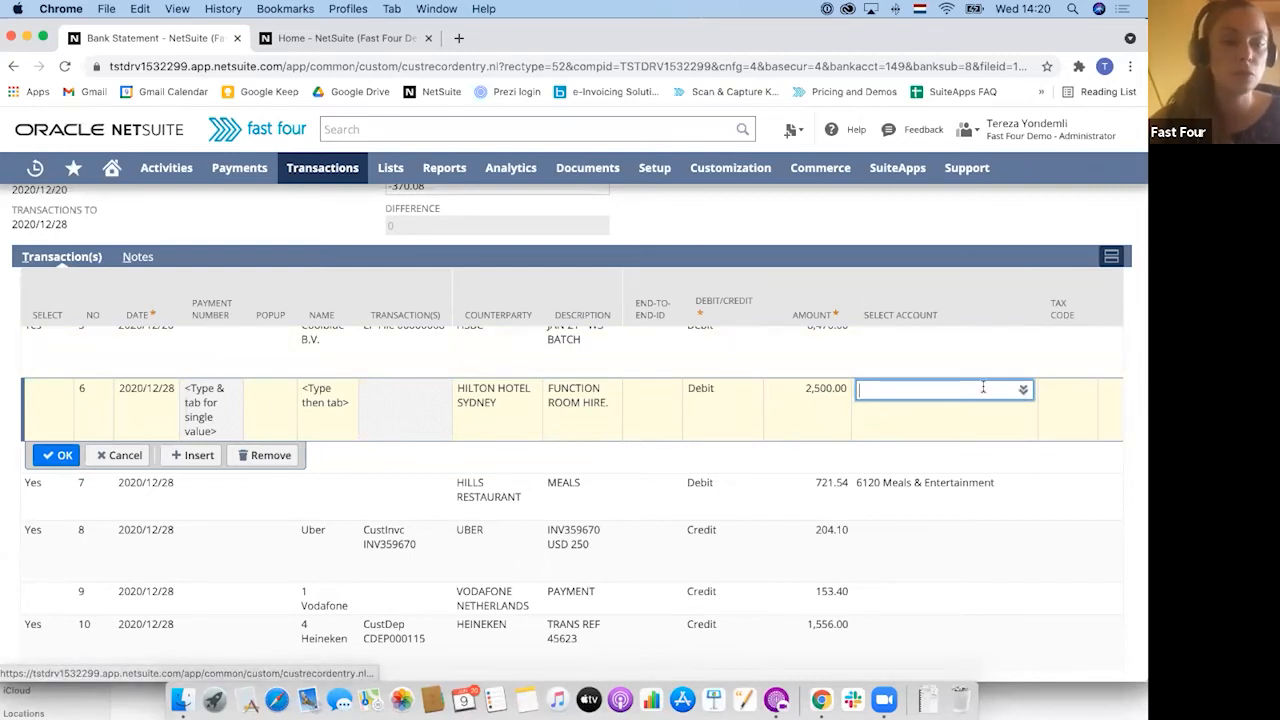
type("trans")
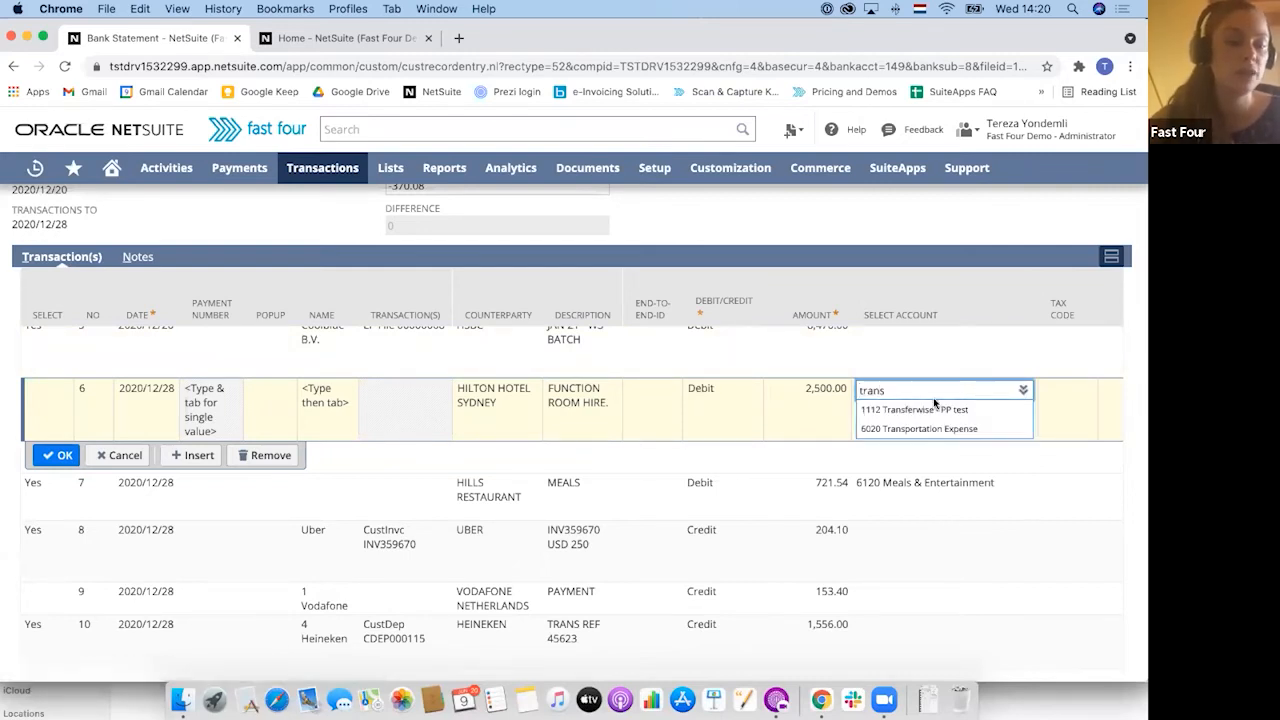
left_click(914, 424)
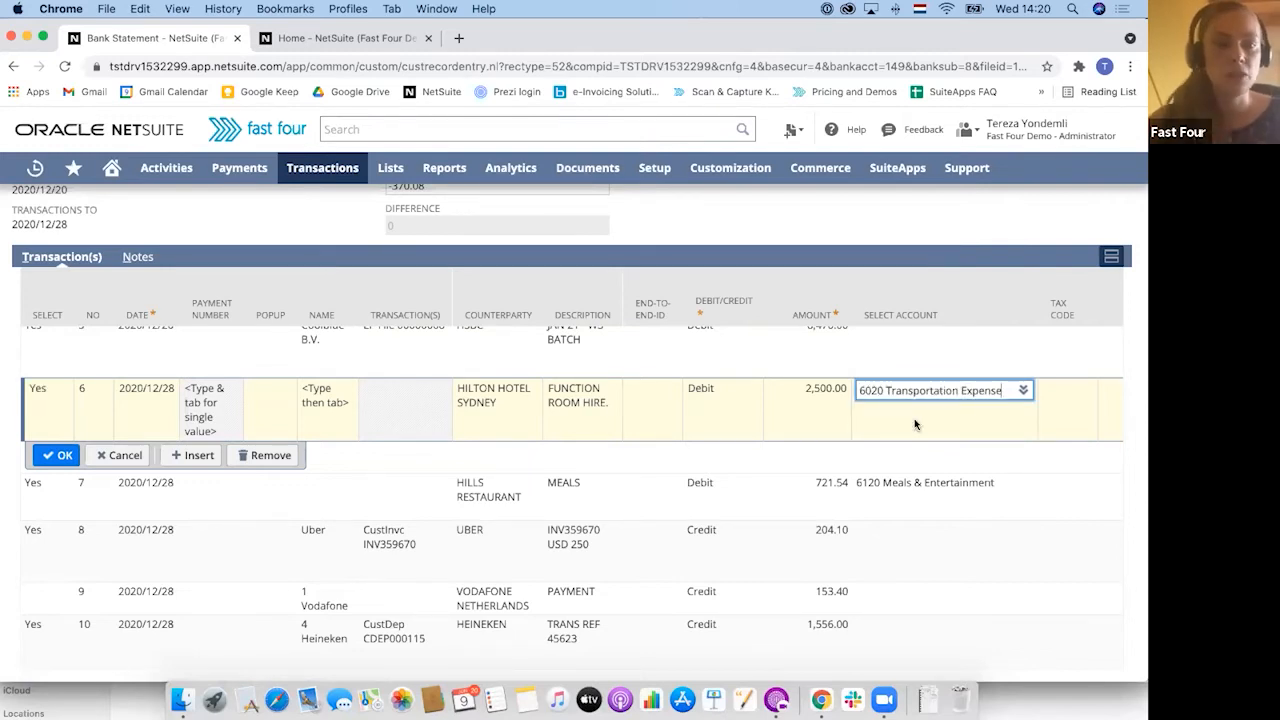
Set the department to Finance on the Hilton Hotel Sydney line and confirm the line
scroll(870, 445, "right", 5)
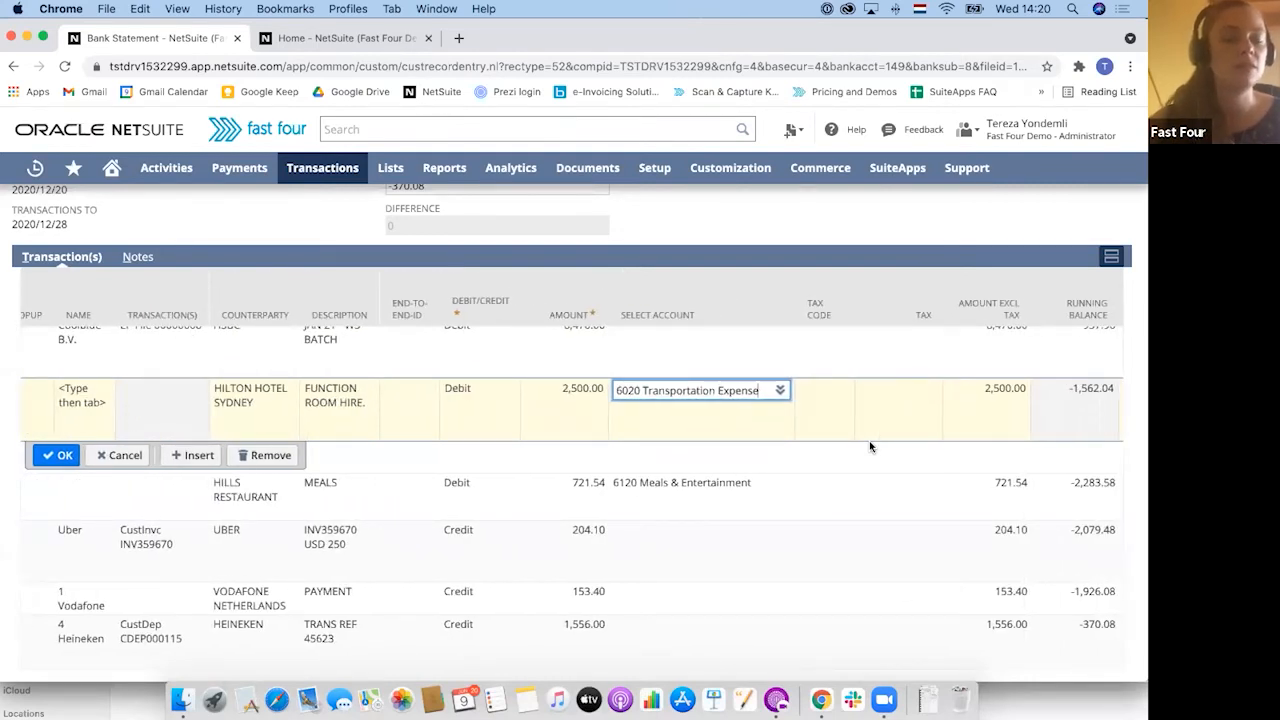
scroll(870, 447, "right", 2)
scroll(870, 447, "right", 1)
left_click(963, 393)
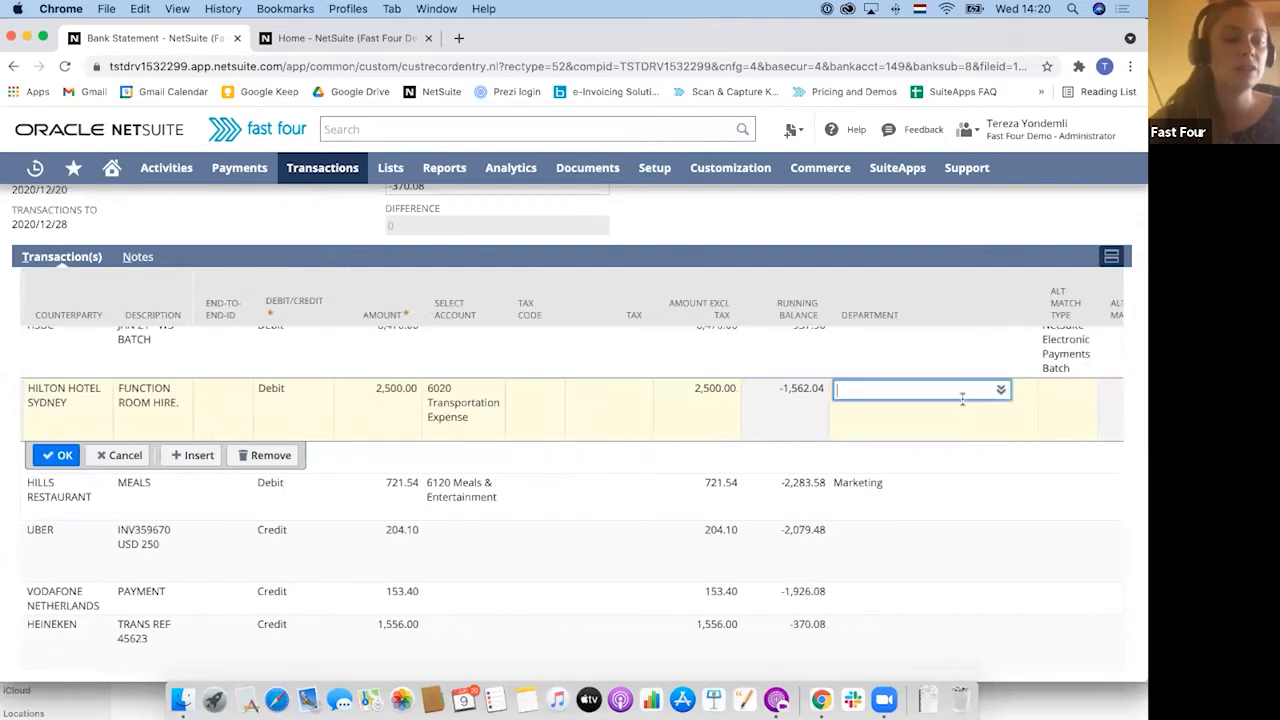
left_click(999, 389)
left_click(974, 346)
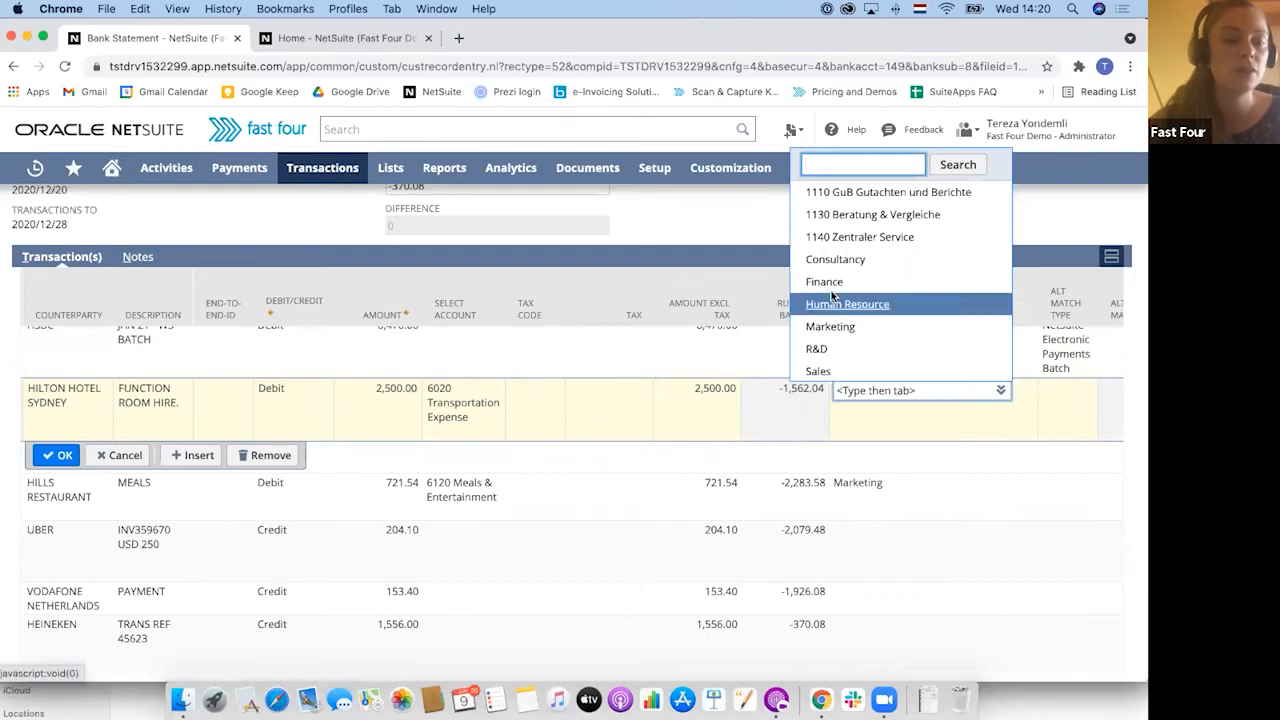
left_click(823, 284)
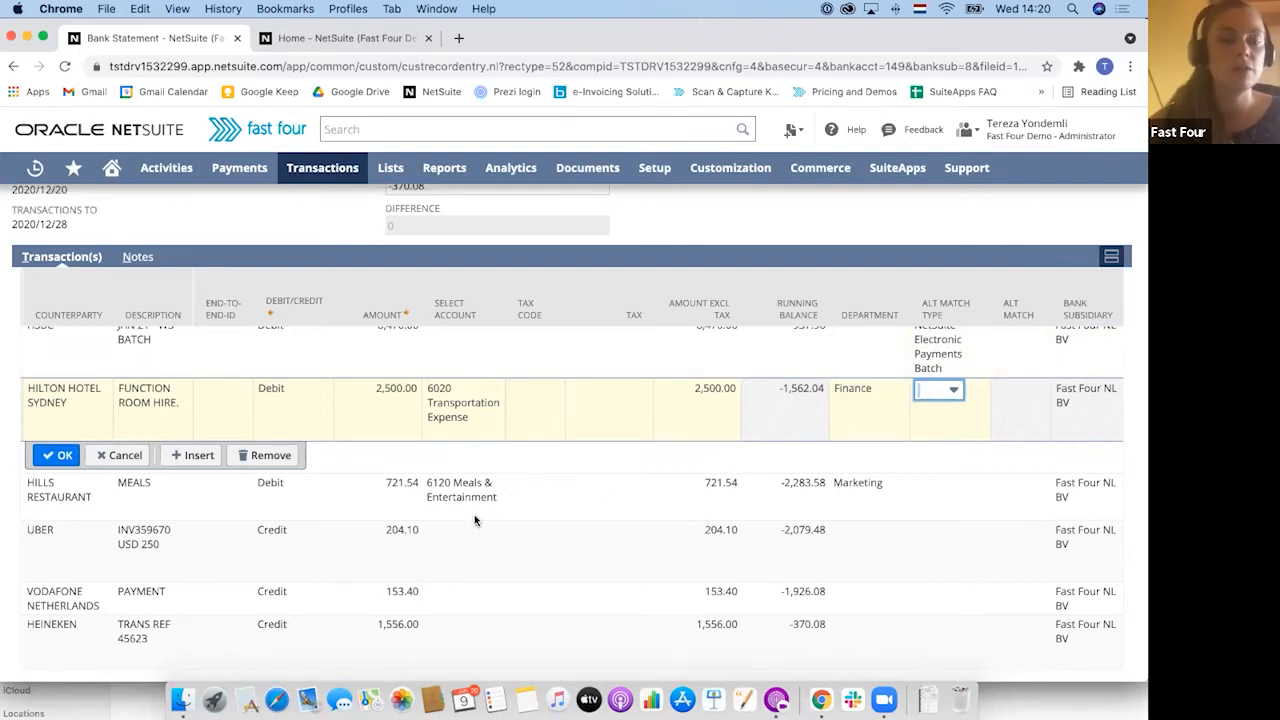
scroll(474, 519, "left", 2)
scroll(474, 514, "left", 5)
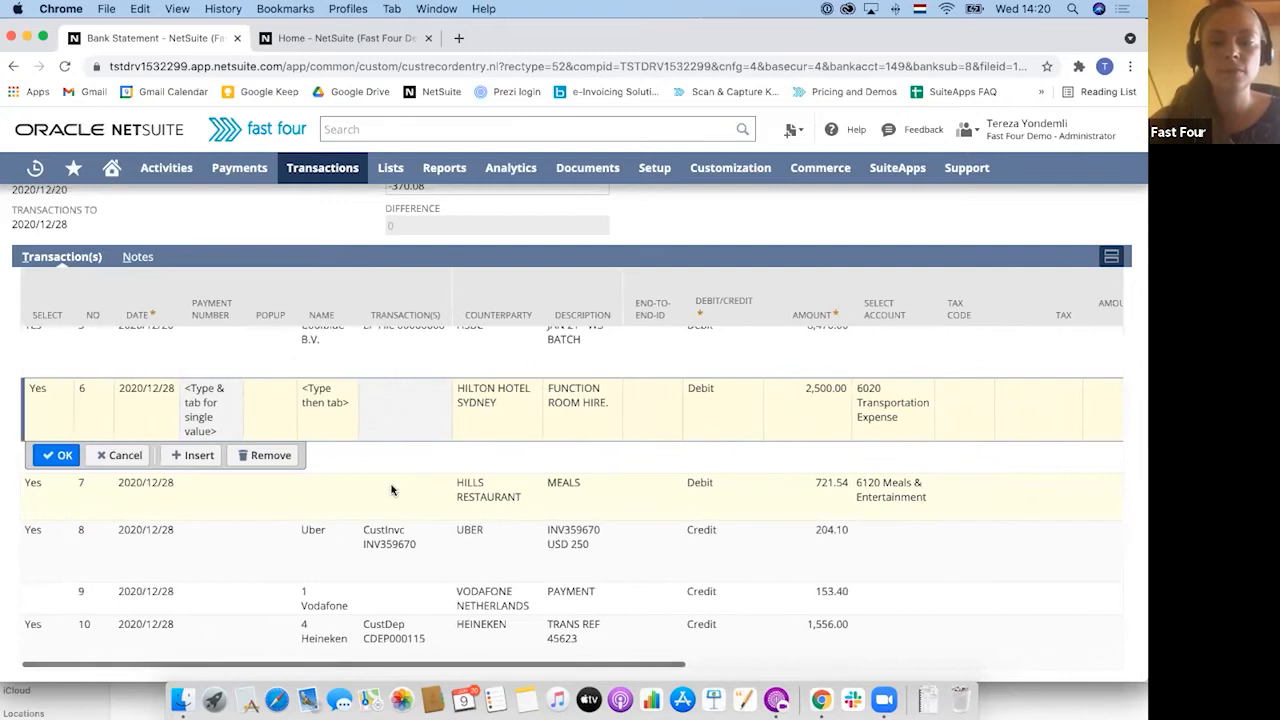
left_click(55, 455)
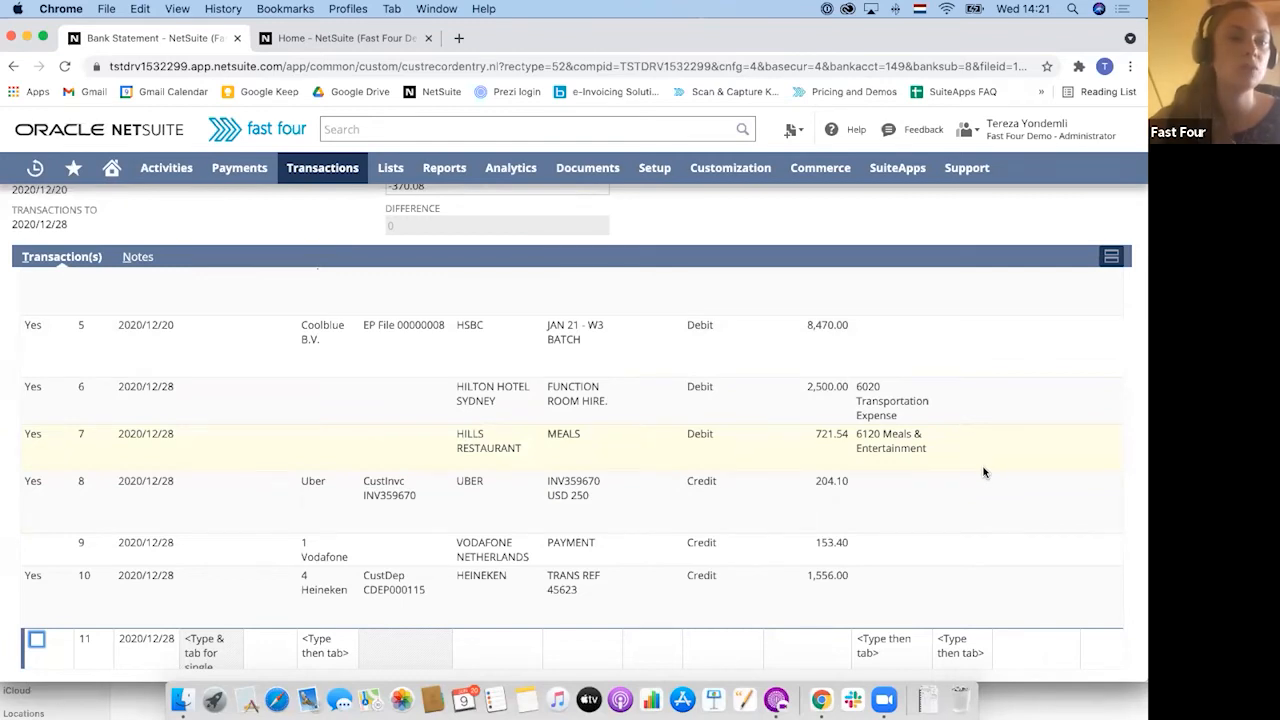
Open the Meal Expenses custom matching rule record assigned to the Hills Restaurant line
scroll(984, 472, "right", 10)
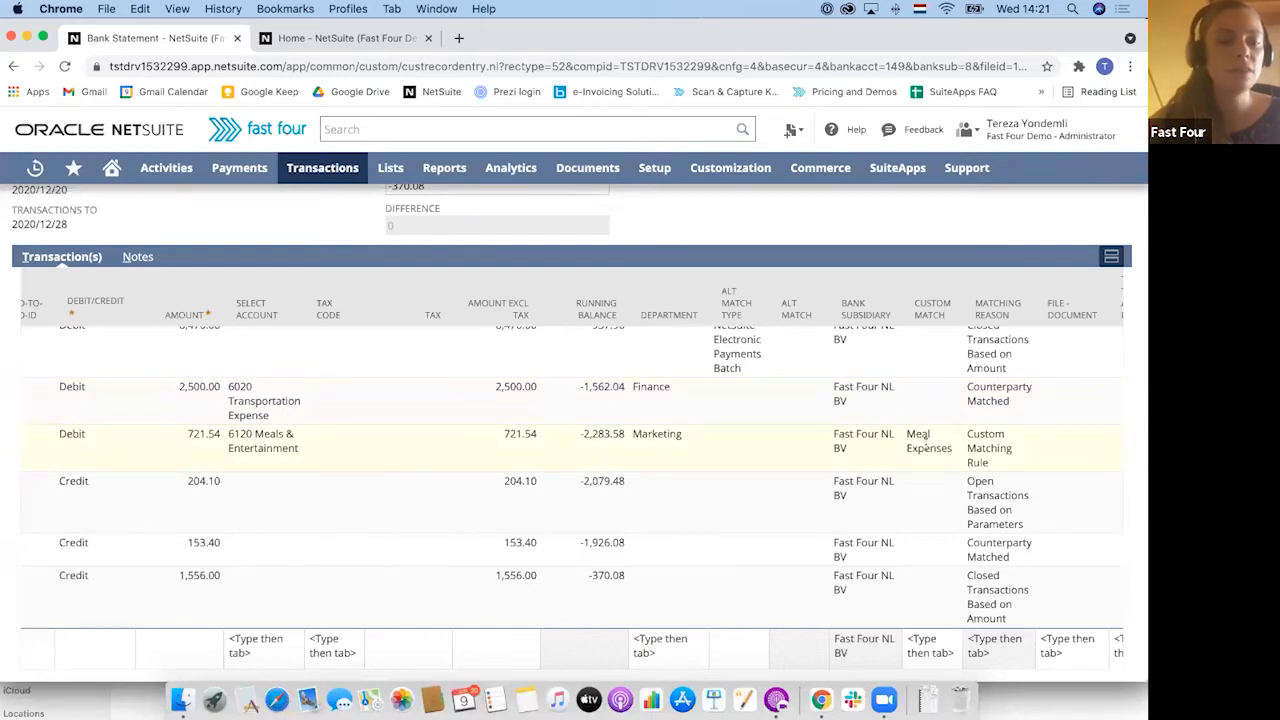
left_click(937, 440)
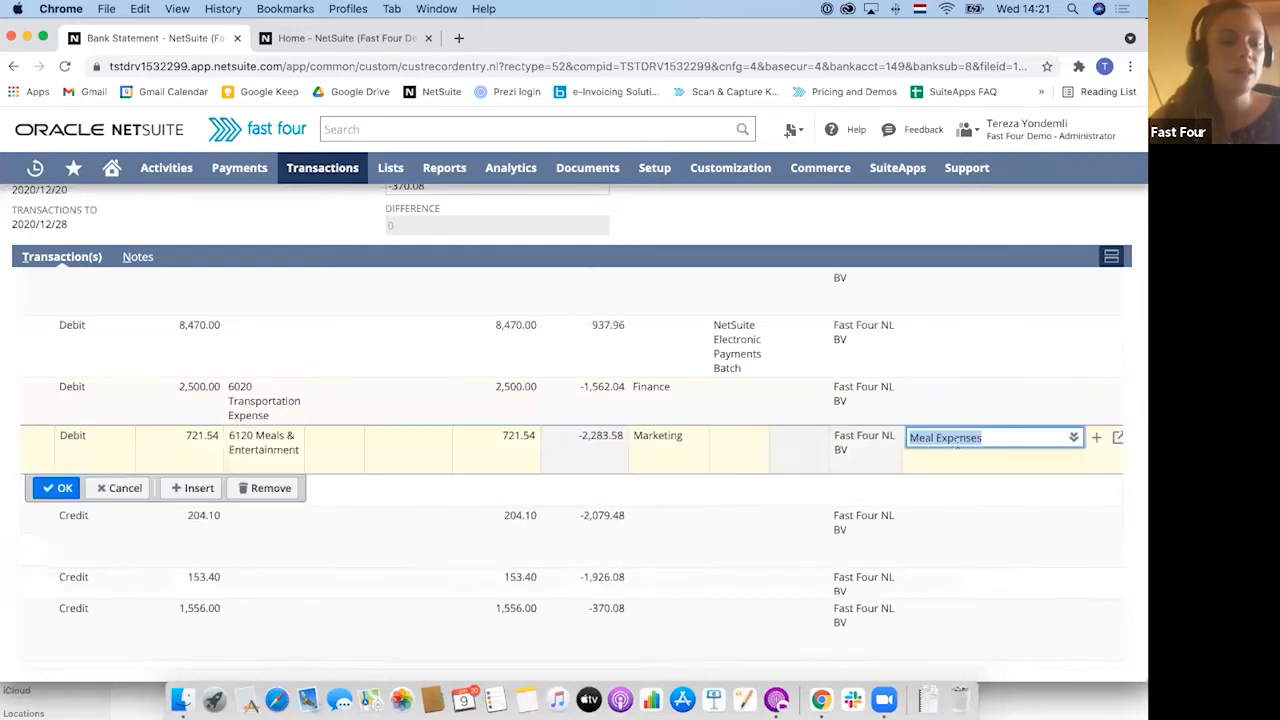
left_click(1122, 446)
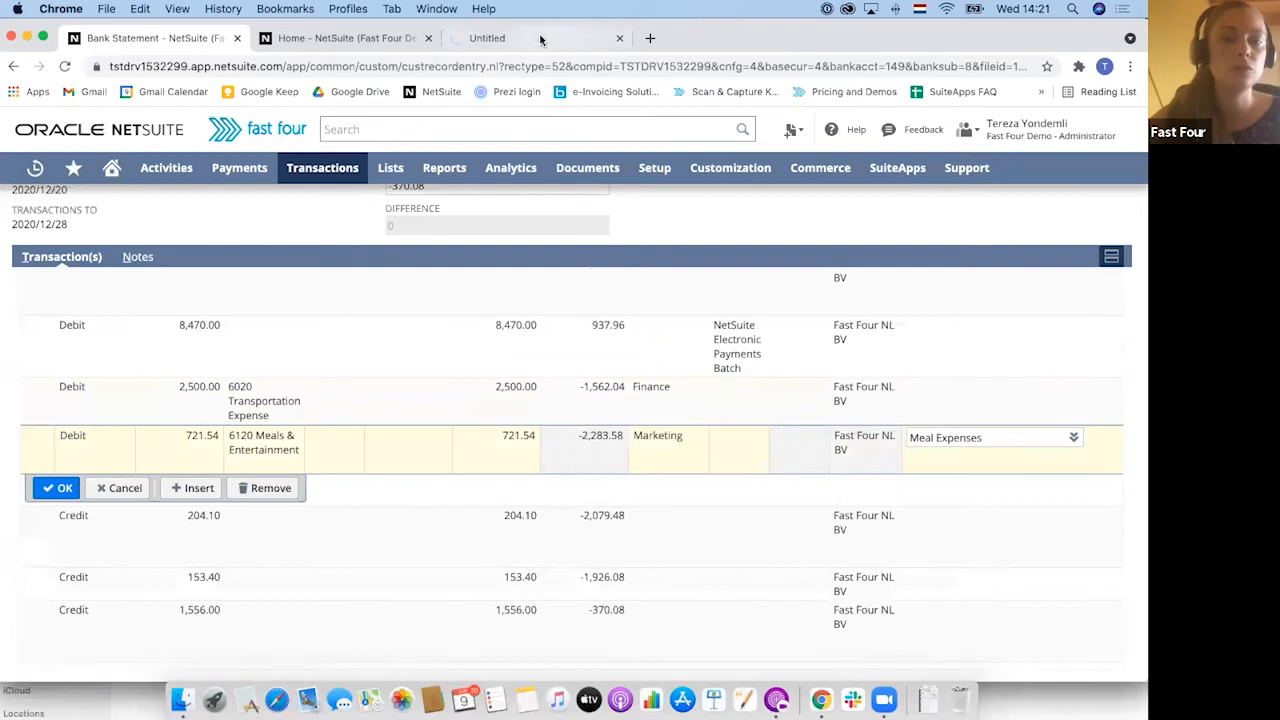
left_click(538, 38)
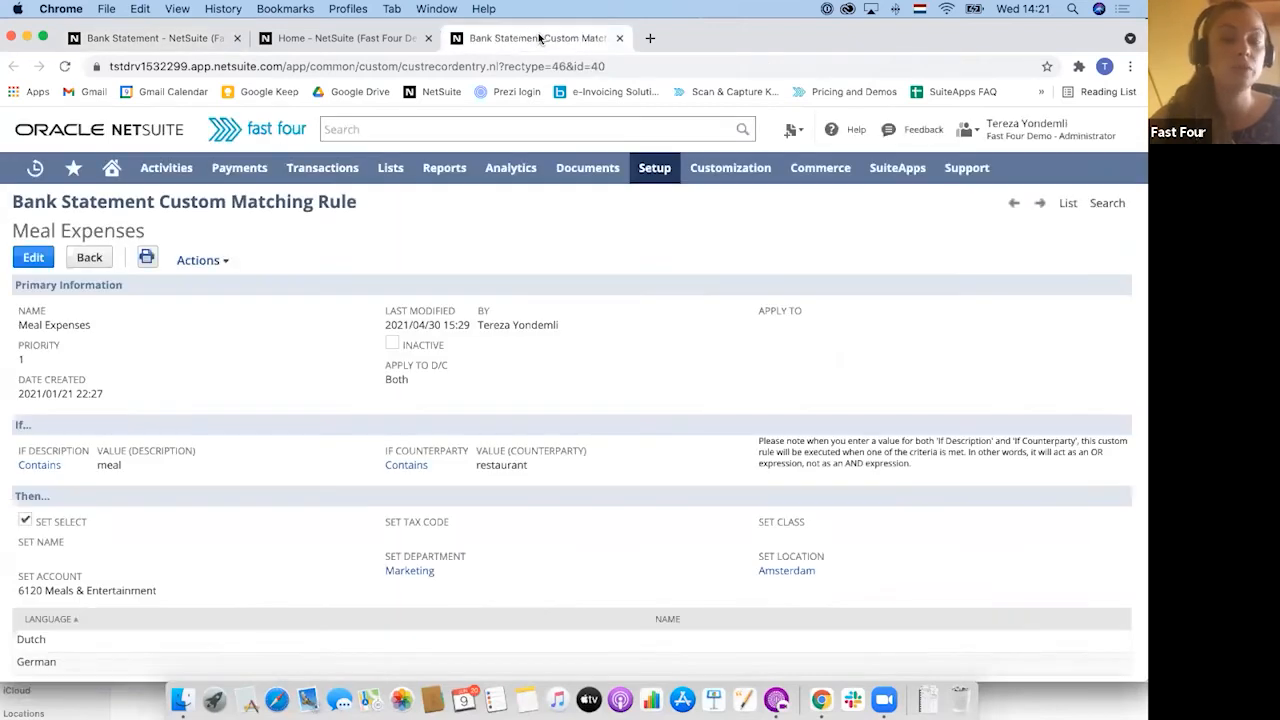
Open the Meal Expenses rule for editing and review its description and counterparty conditions and the field values it sets
left_click(27, 260)
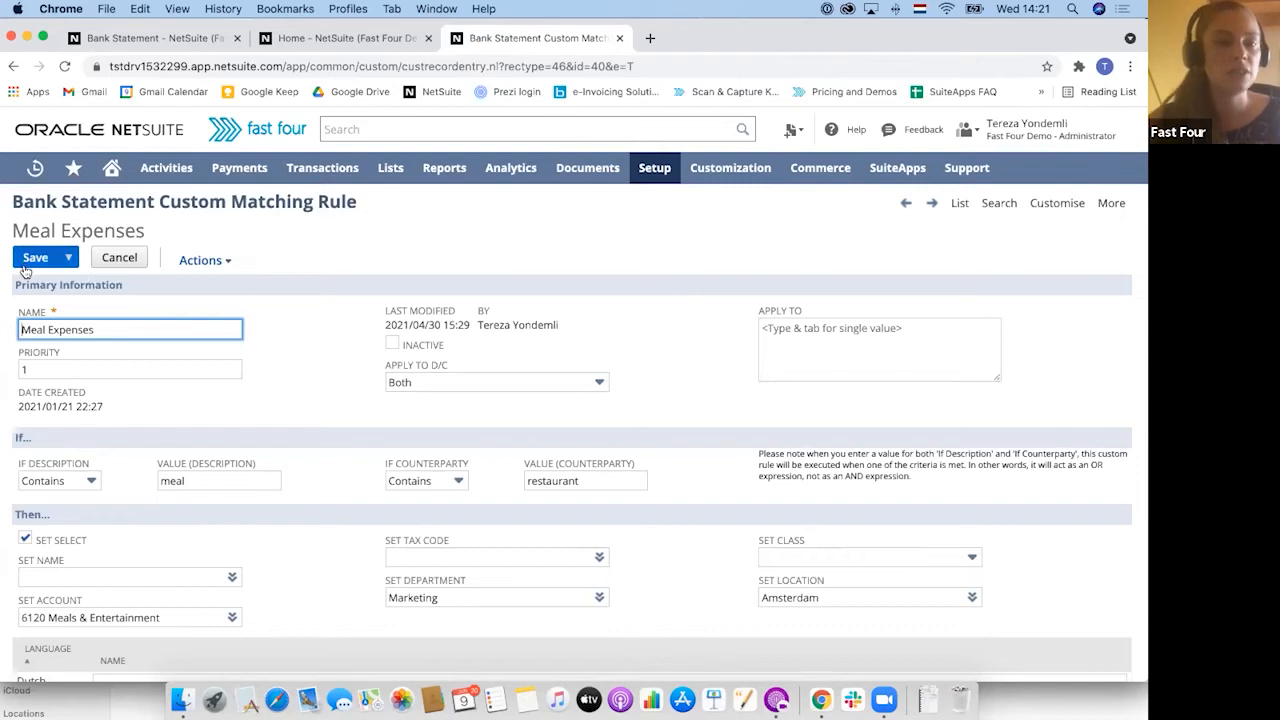
left_click_drag(155, 202, 386, 206)
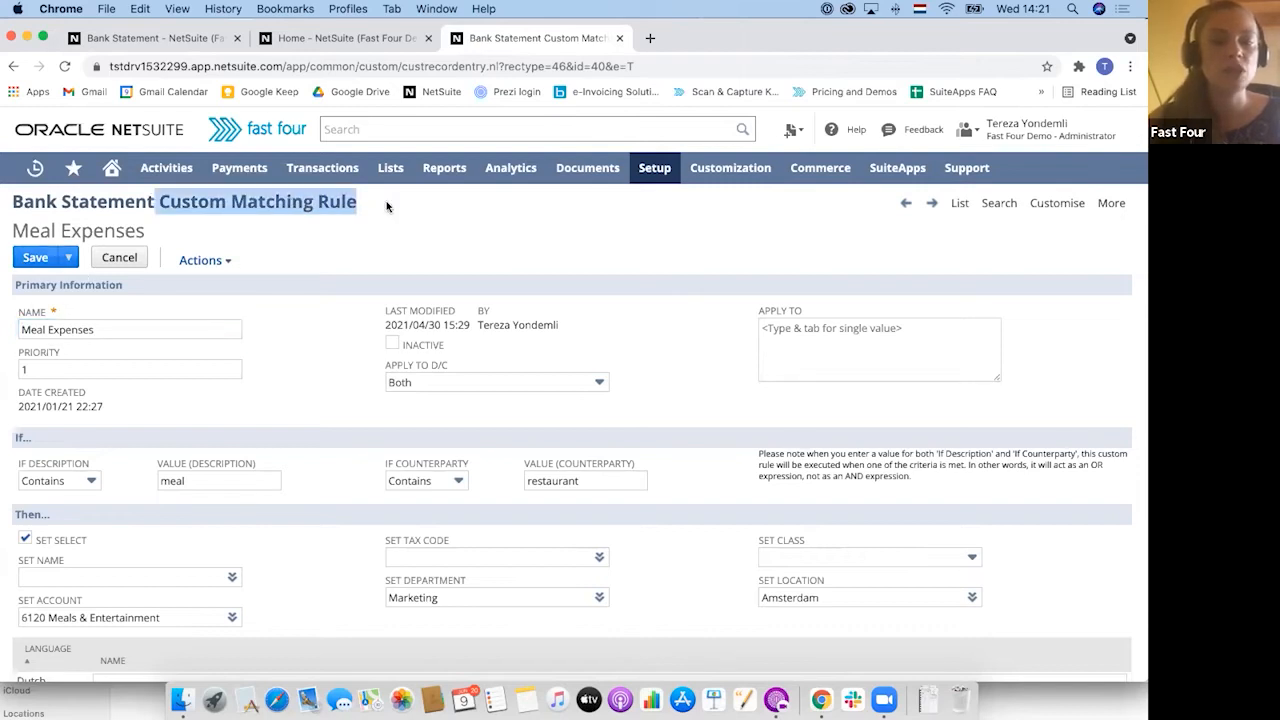
left_click(284, 336)
scroll(284, 336, "down", 3)
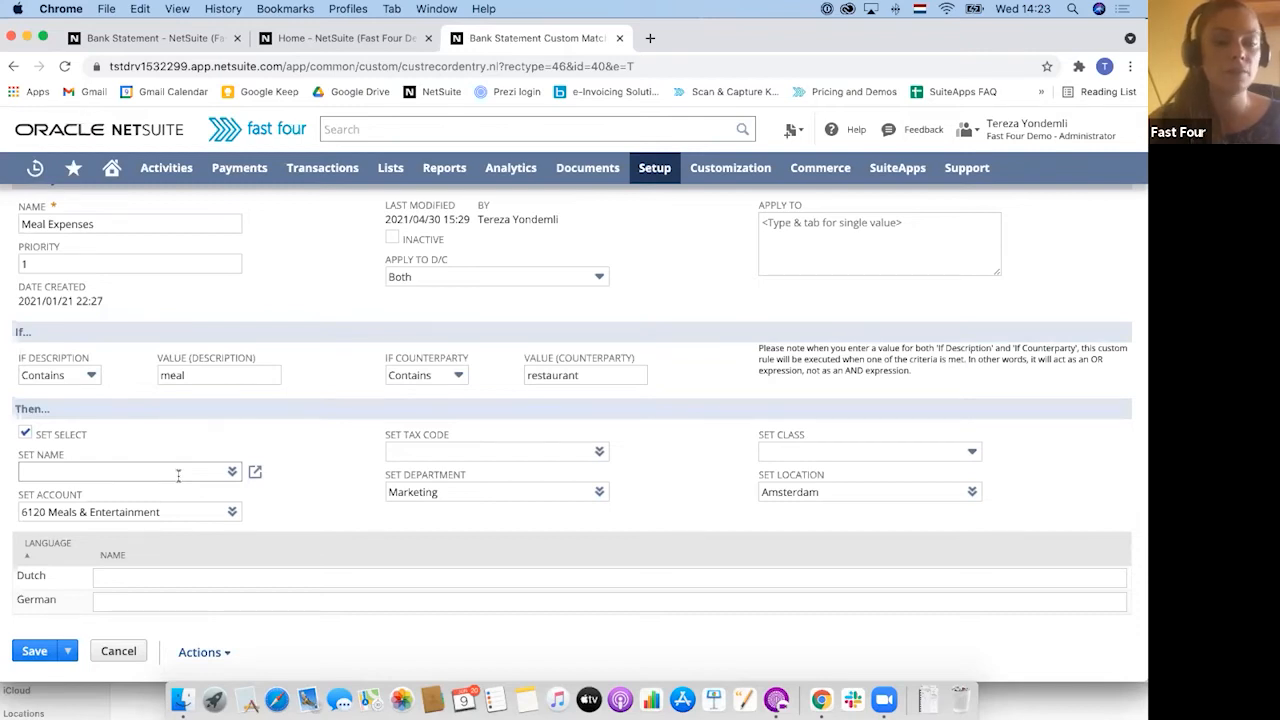
scroll(178, 476, "up", 3)
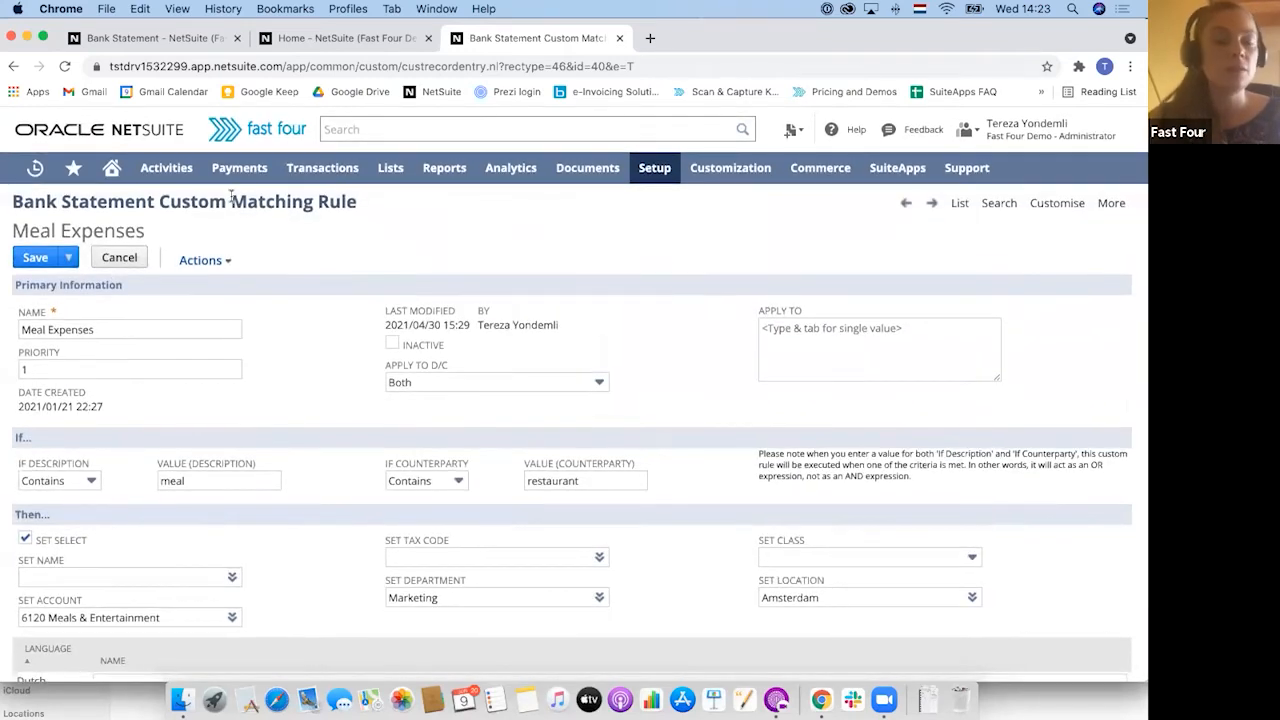
Return to the bank statement and confirm line 7 for the Hills Restaurant meals
left_click(176, 44)
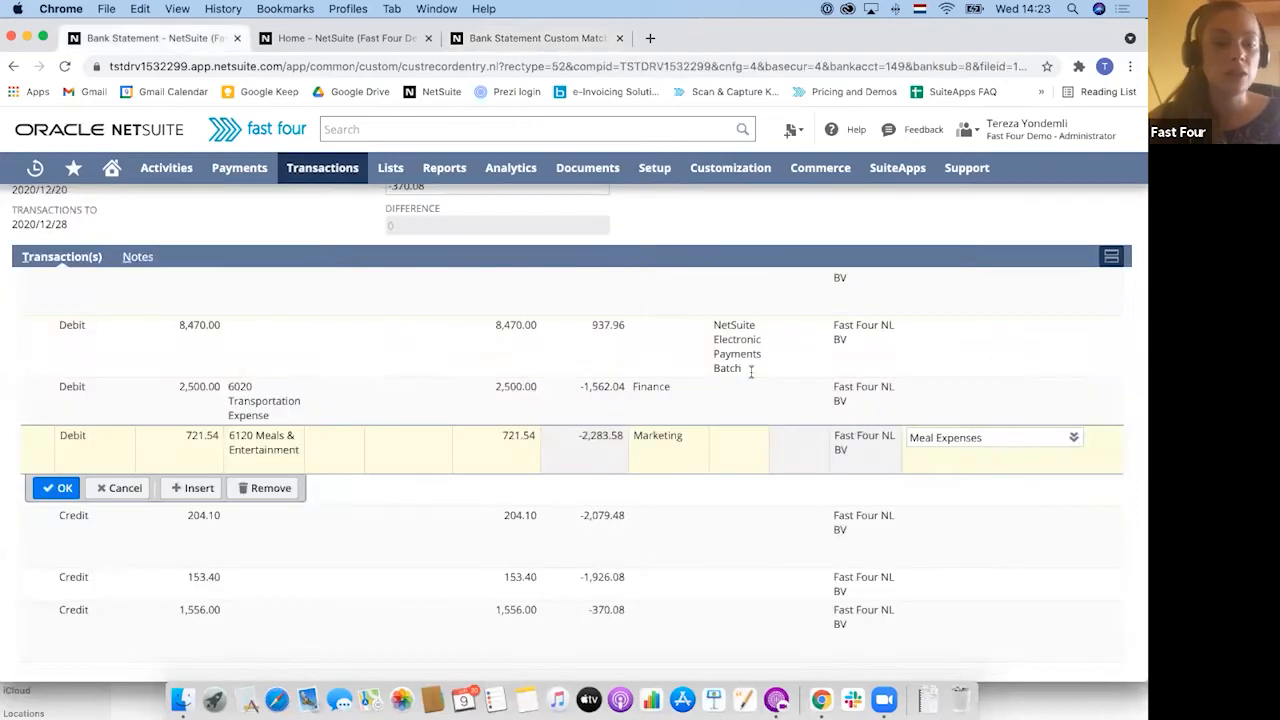
mouse_move(1110, 444)
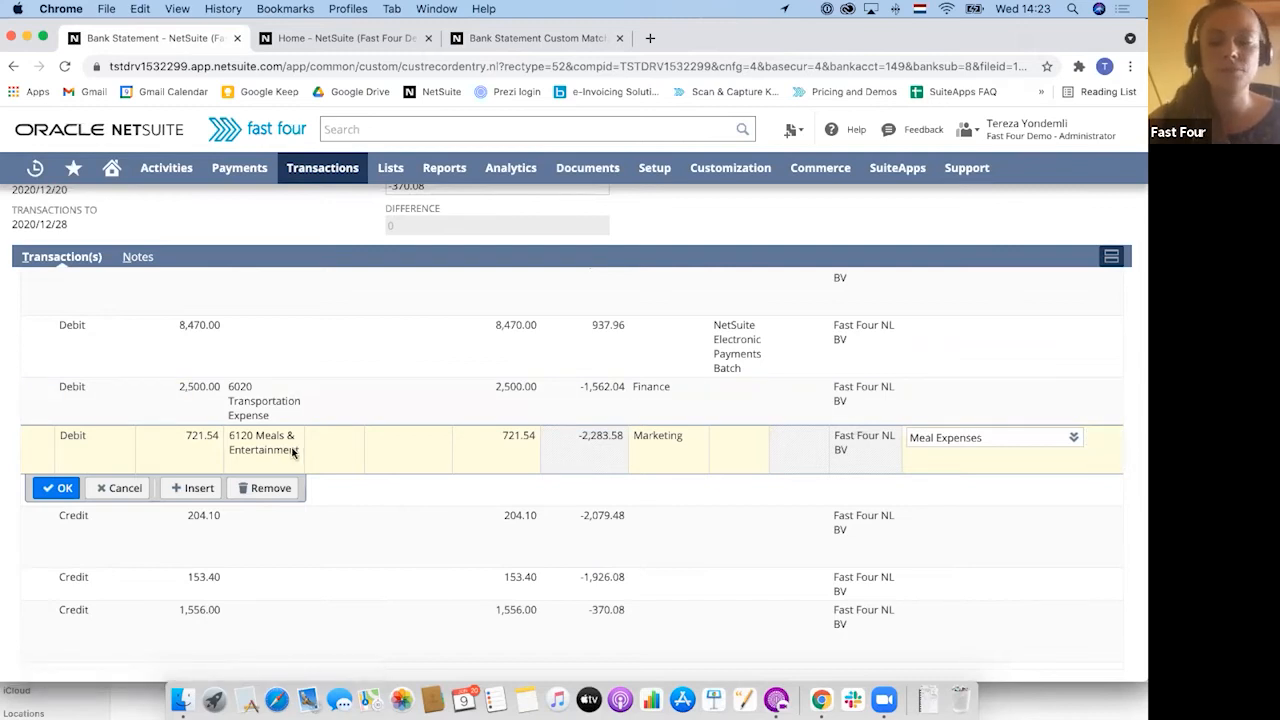
left_click(55, 487)
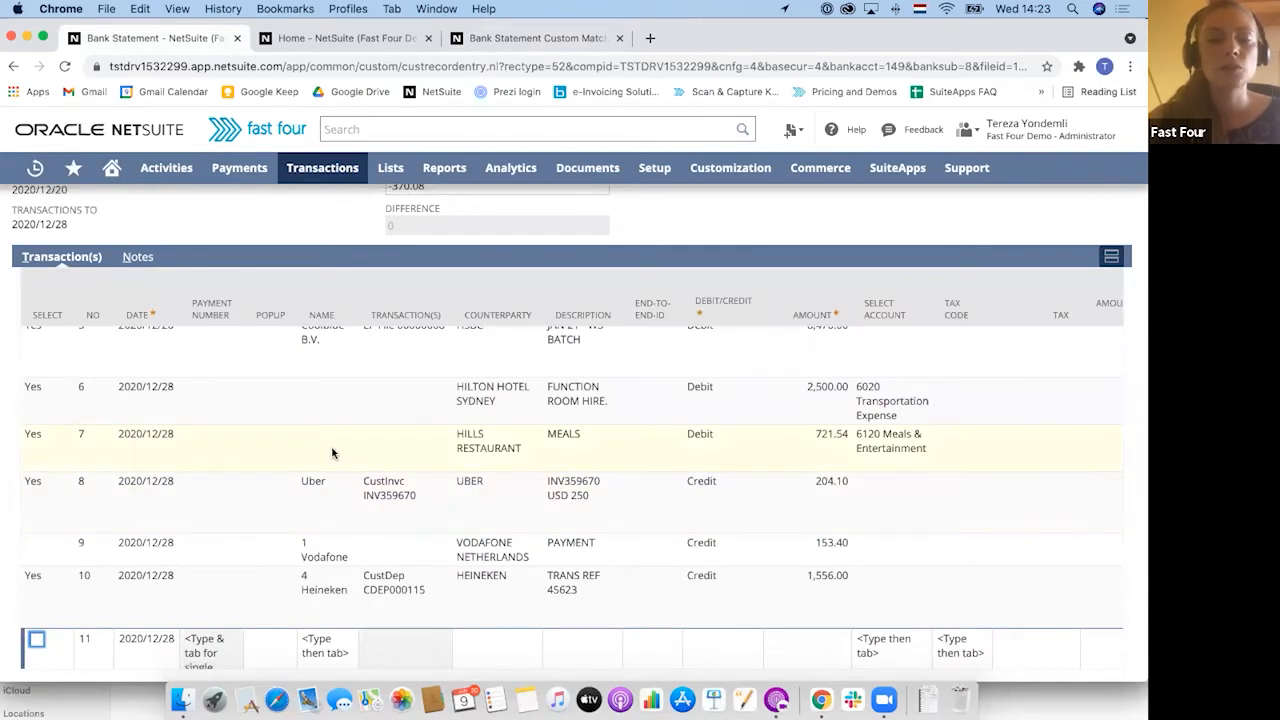
Open the transaction selection for the Vodafone Netherlands payment on line 9, check the amount to match, and widen the window
scroll(333, 453, "down", 1)
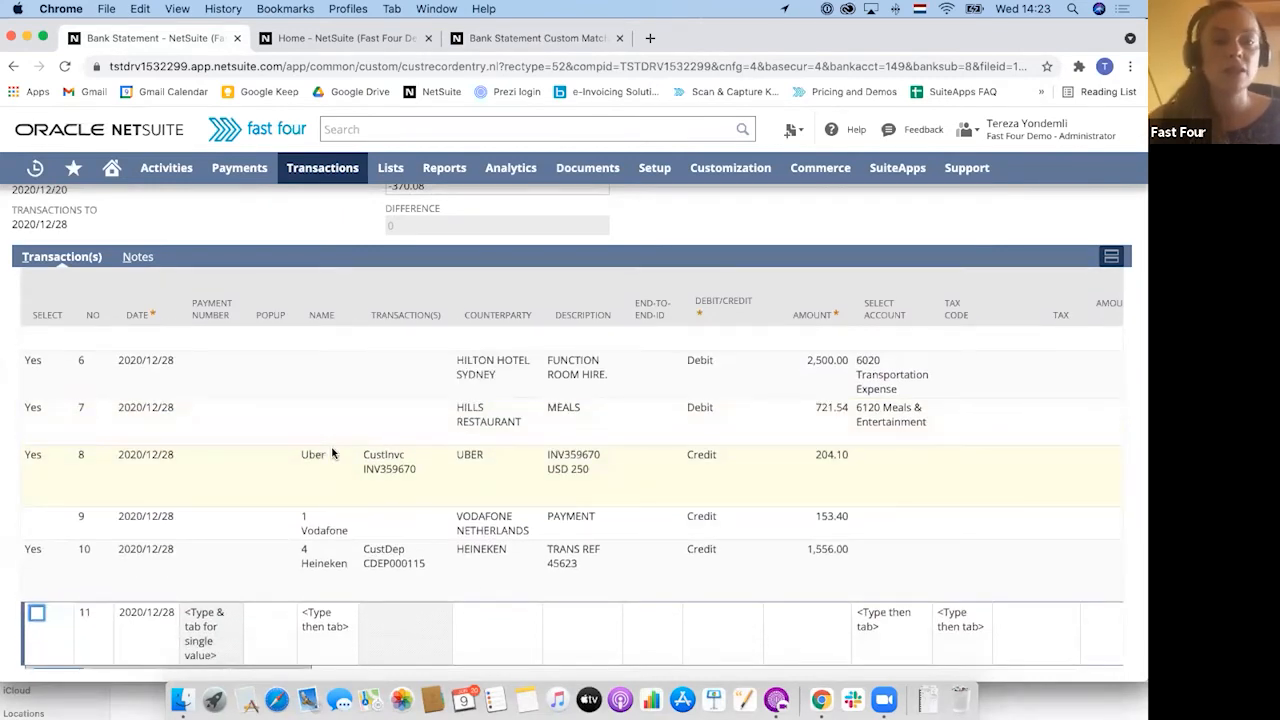
scroll(567, 425, "up", 3)
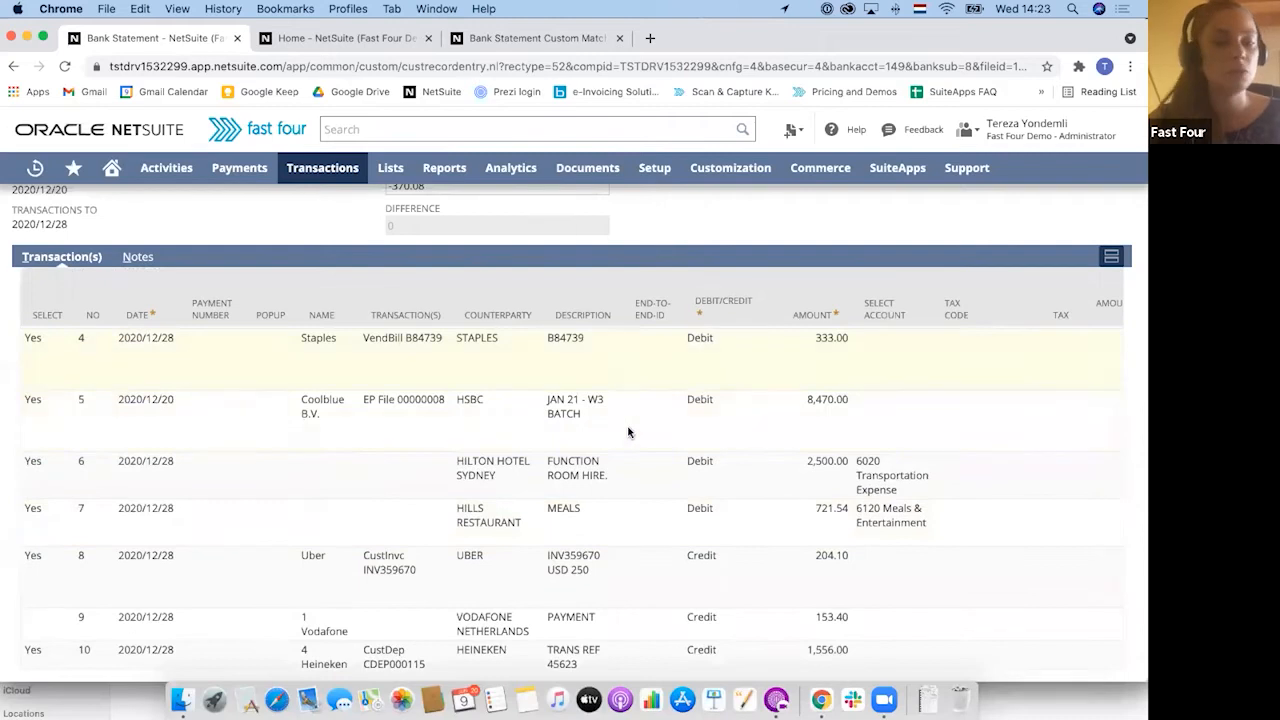
scroll(628, 436, "down", 3)
scroll(628, 436, "down", 1)
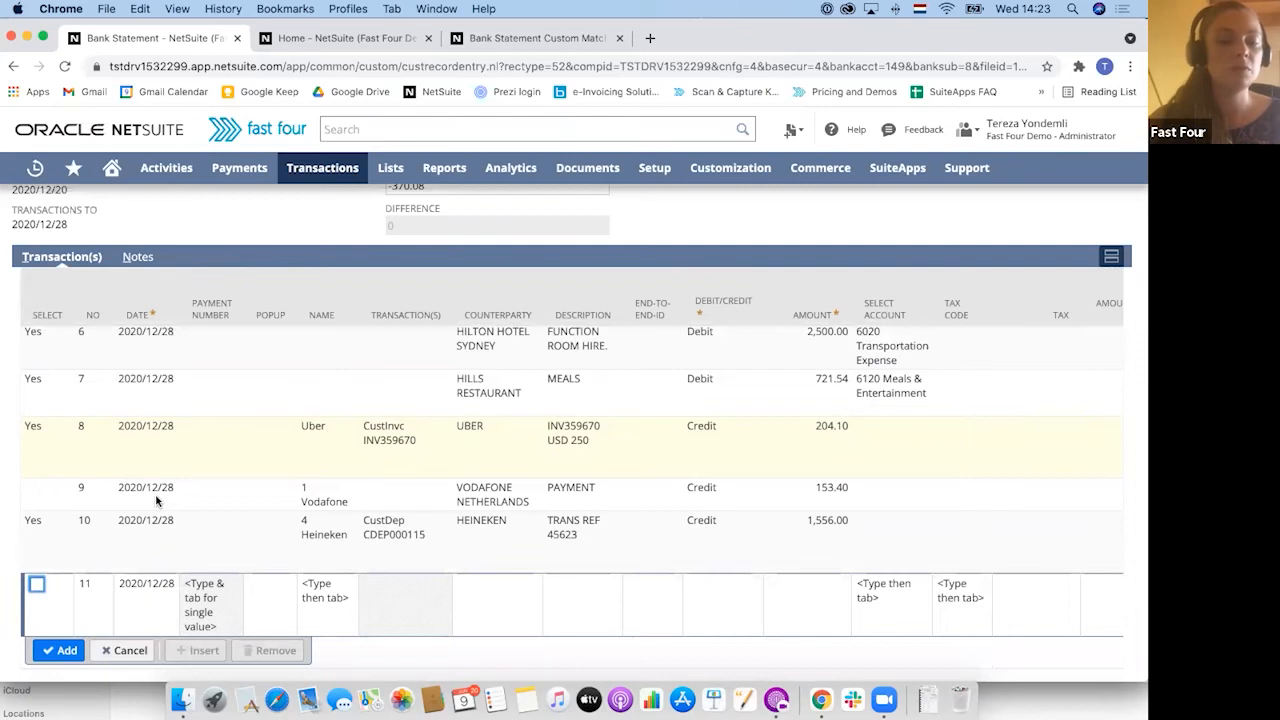
left_click(295, 504)
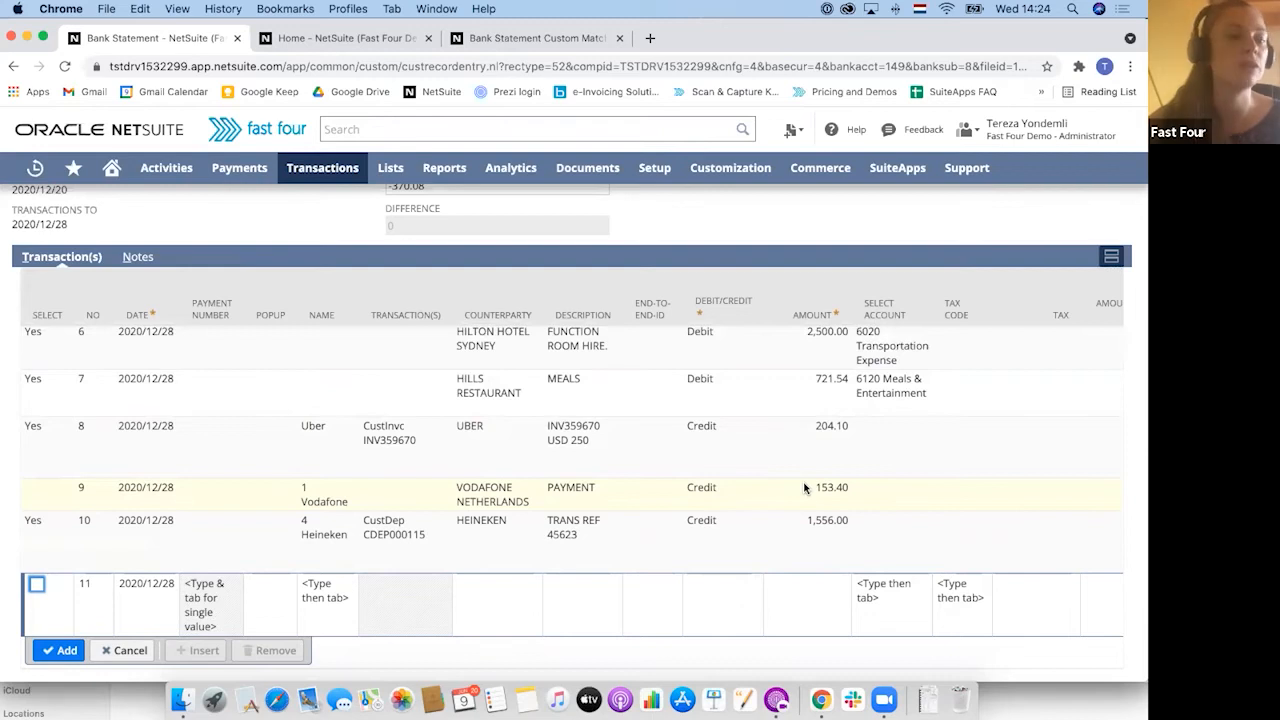
left_click(261, 485)
left_click(256, 530)
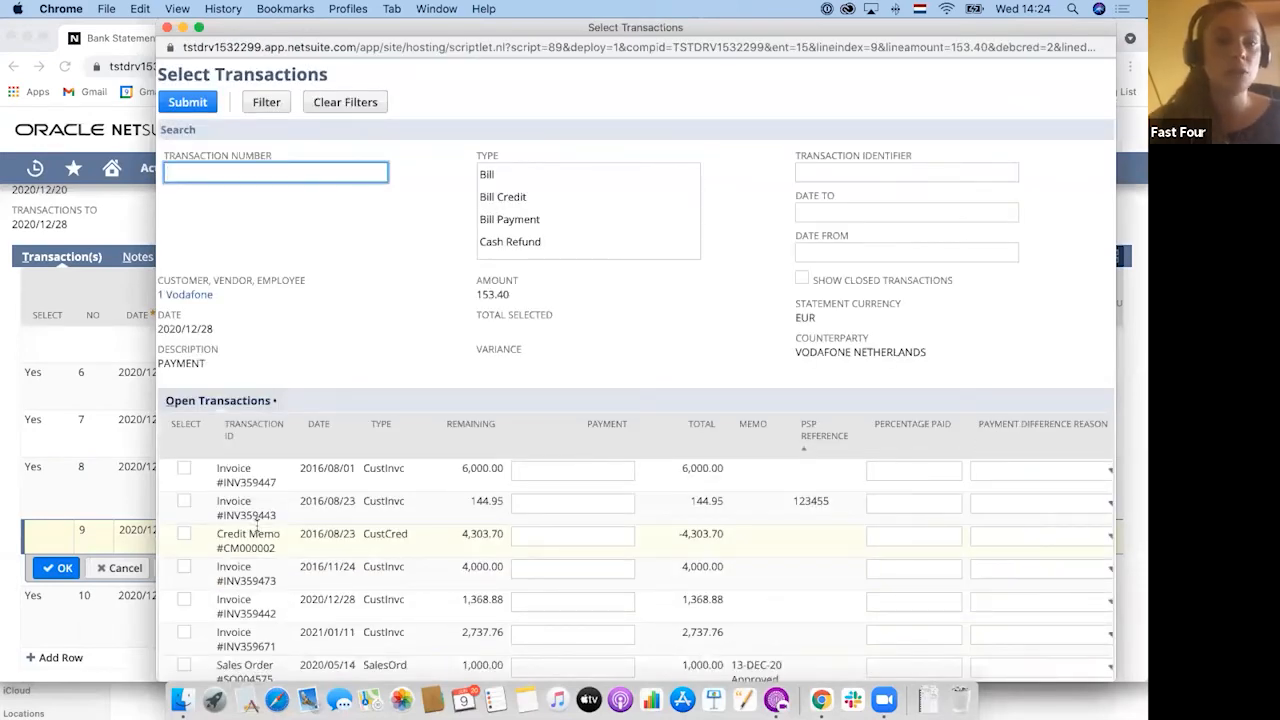
left_click(373, 346)
scroll(373, 346, "down", 3)
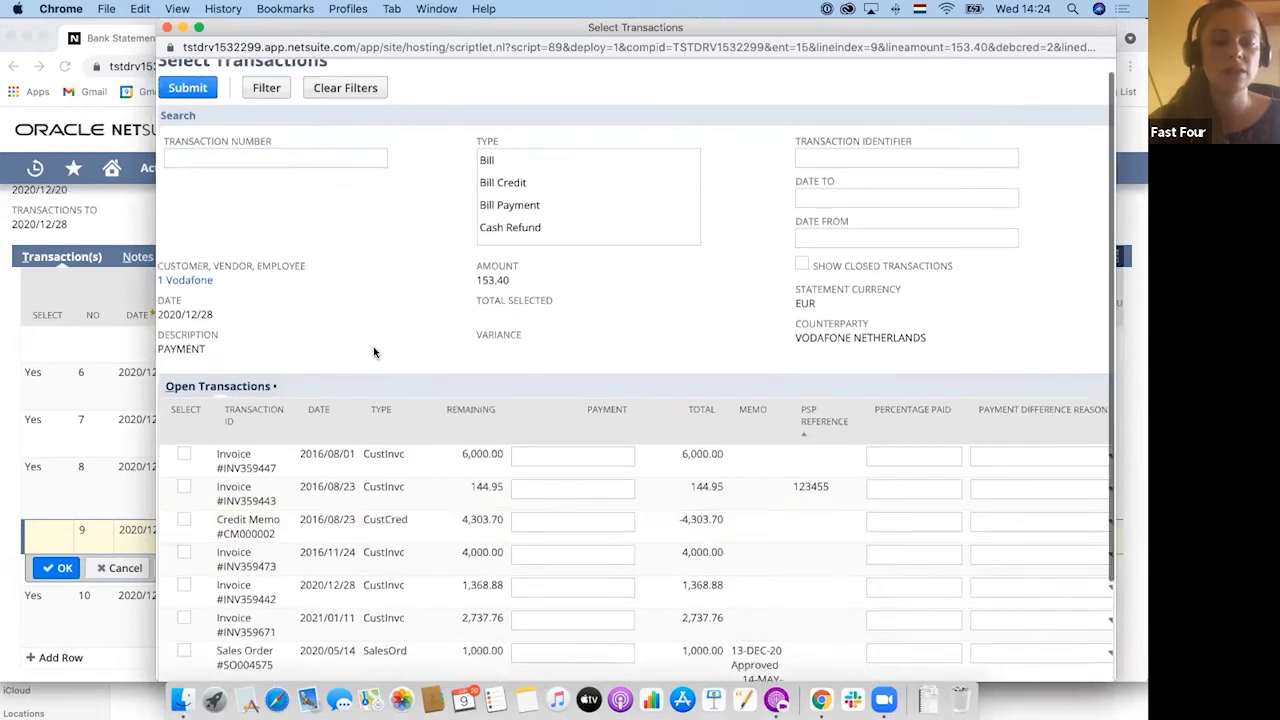
left_click_drag(511, 162, 476, 166)
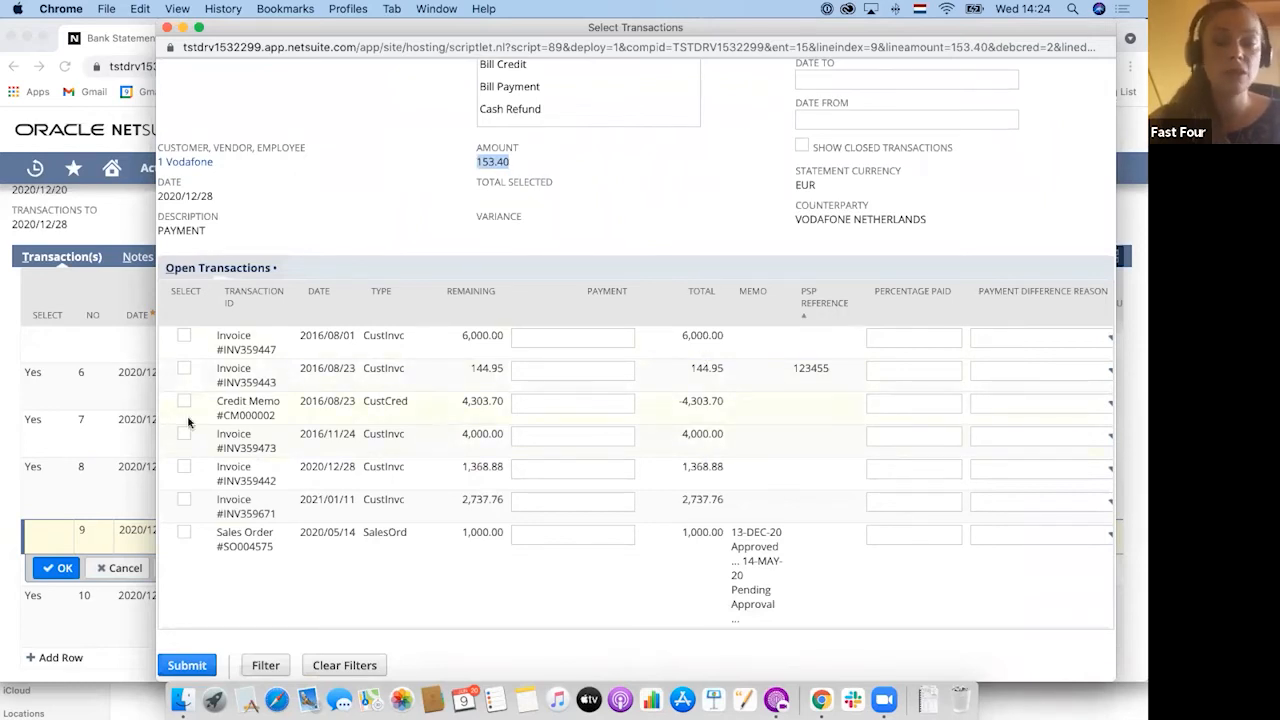
left_click_drag(157, 420, 54, 421)
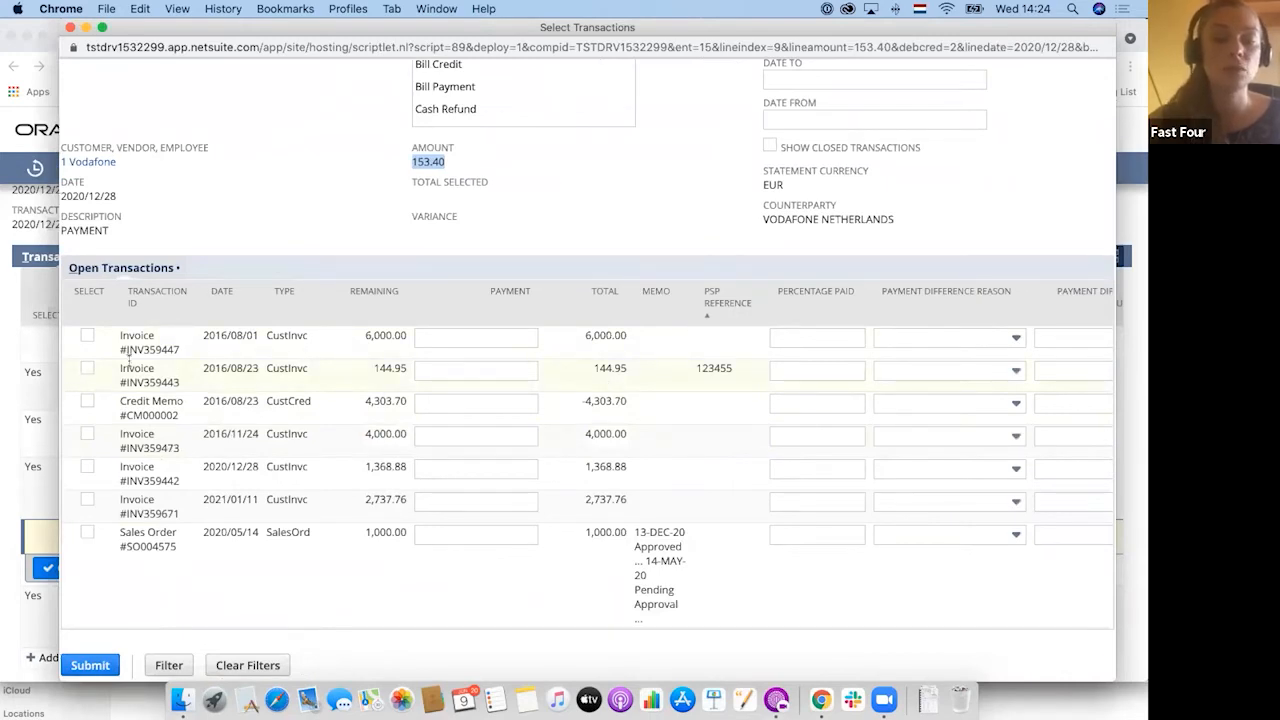
Try matching the Vodafone payment to invoice #INV359443, look through the payment difference reasons, and deselect the invoice
left_click(87, 368)
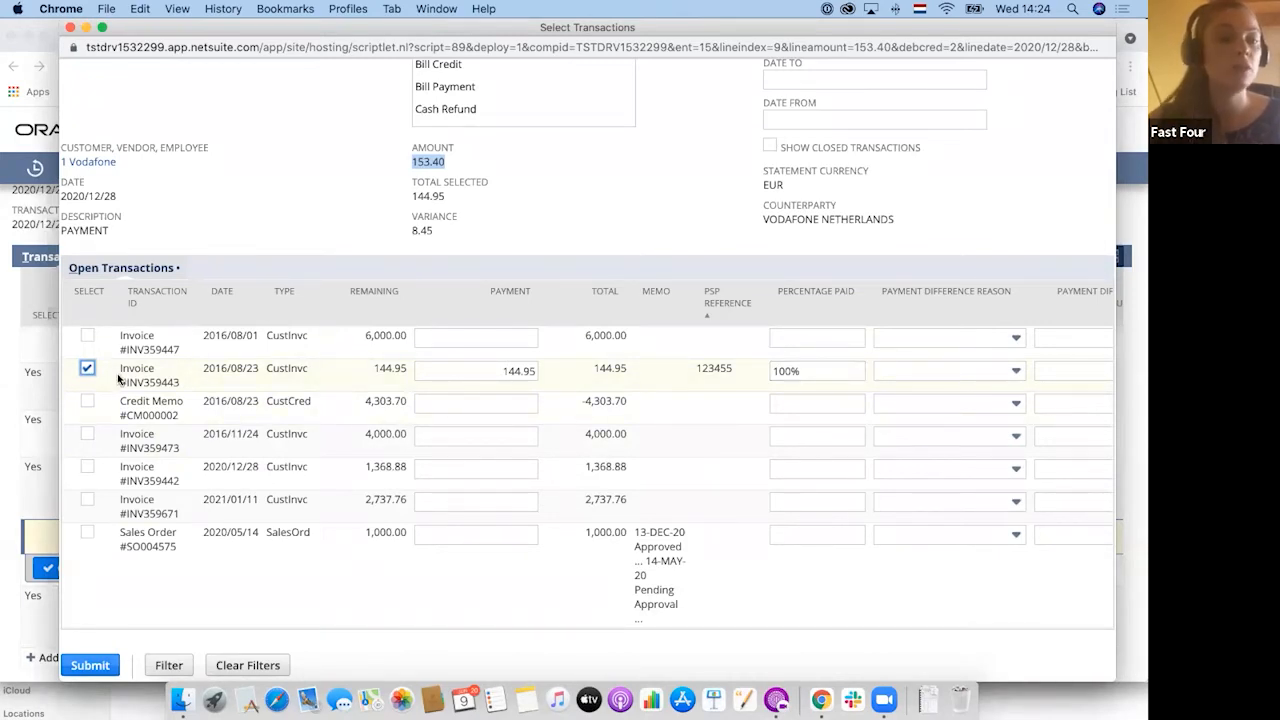
left_click(966, 371)
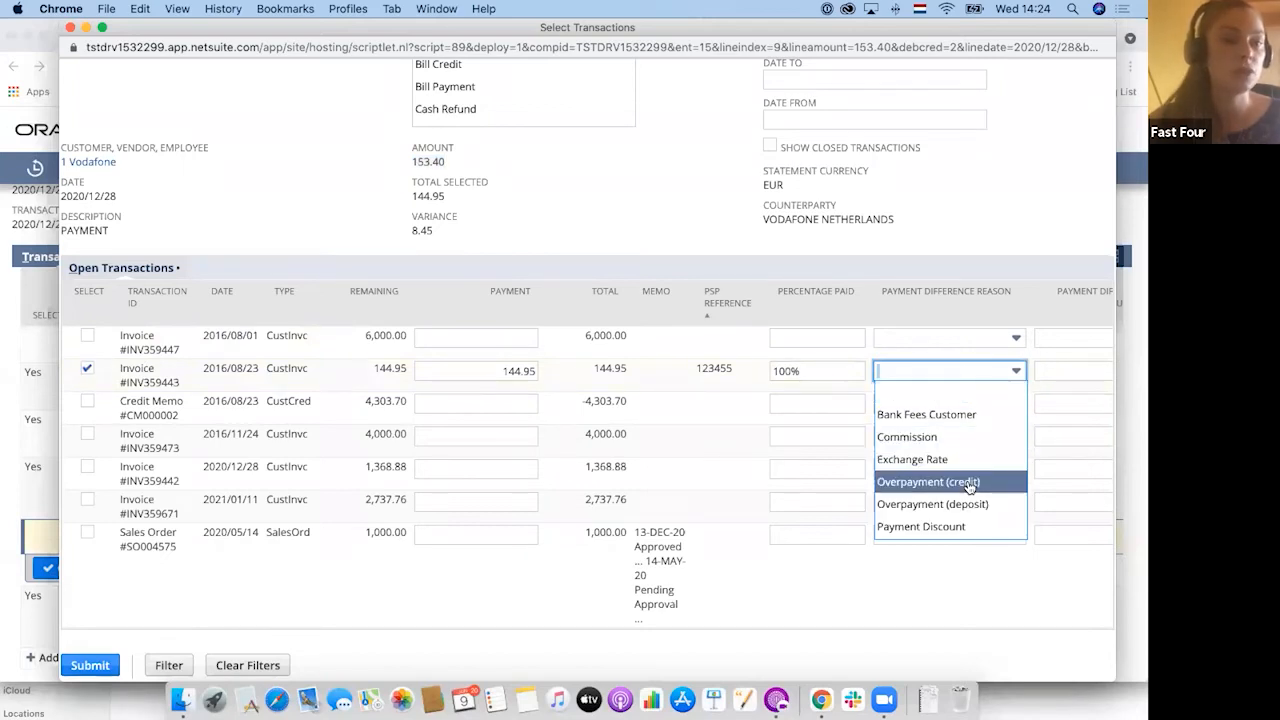
left_click(87, 369)
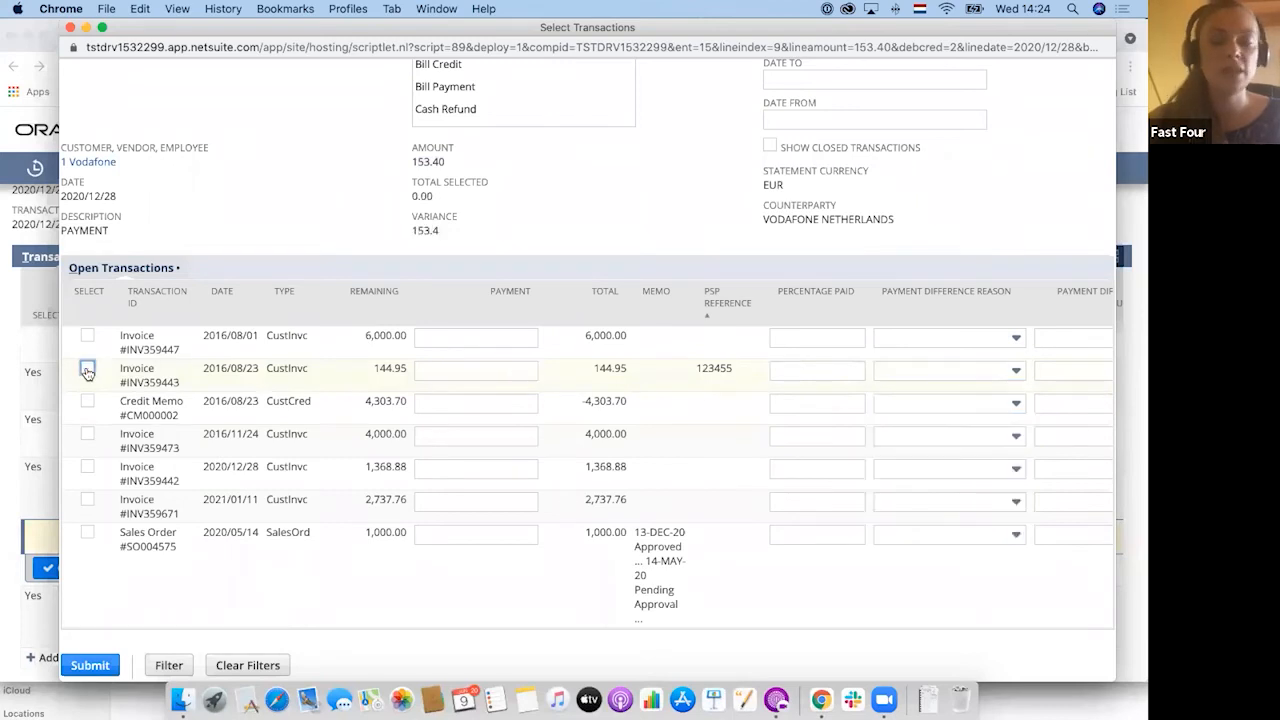
Match the Vodafone payment to sales order #SO004575 with a payment of 153.4 and submit the selection
left_click(87, 536)
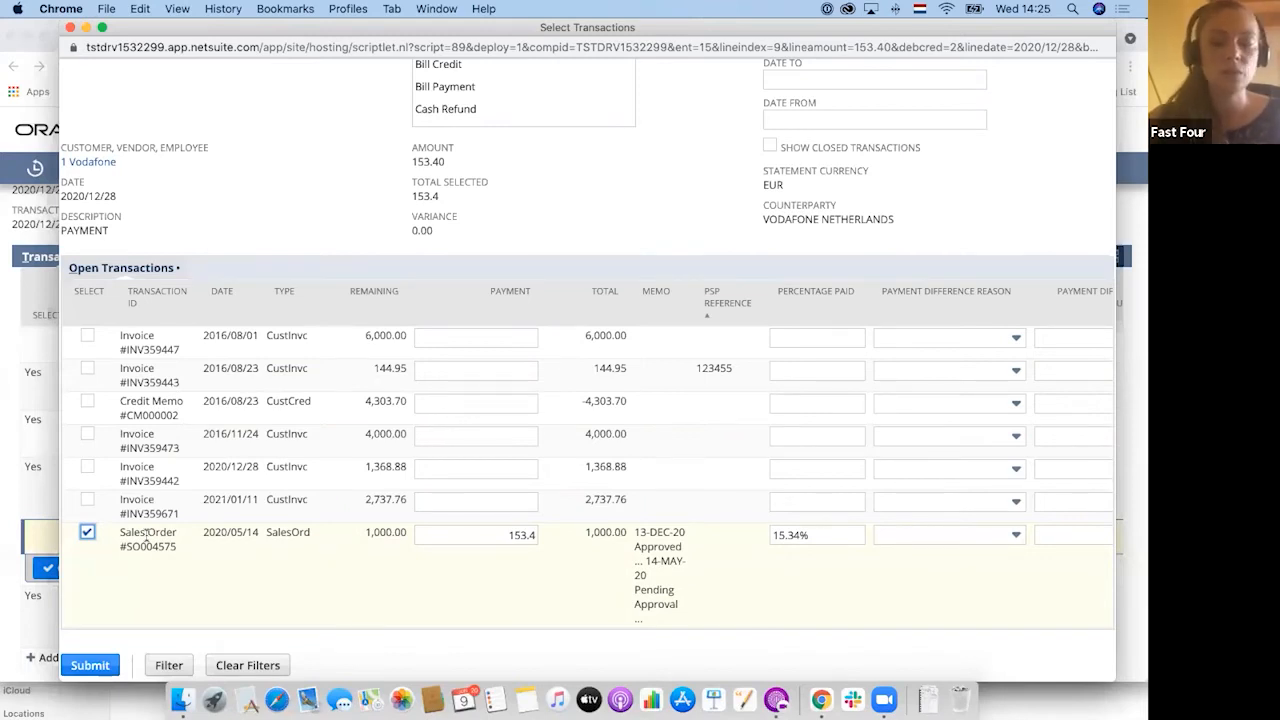
left_click(88, 535)
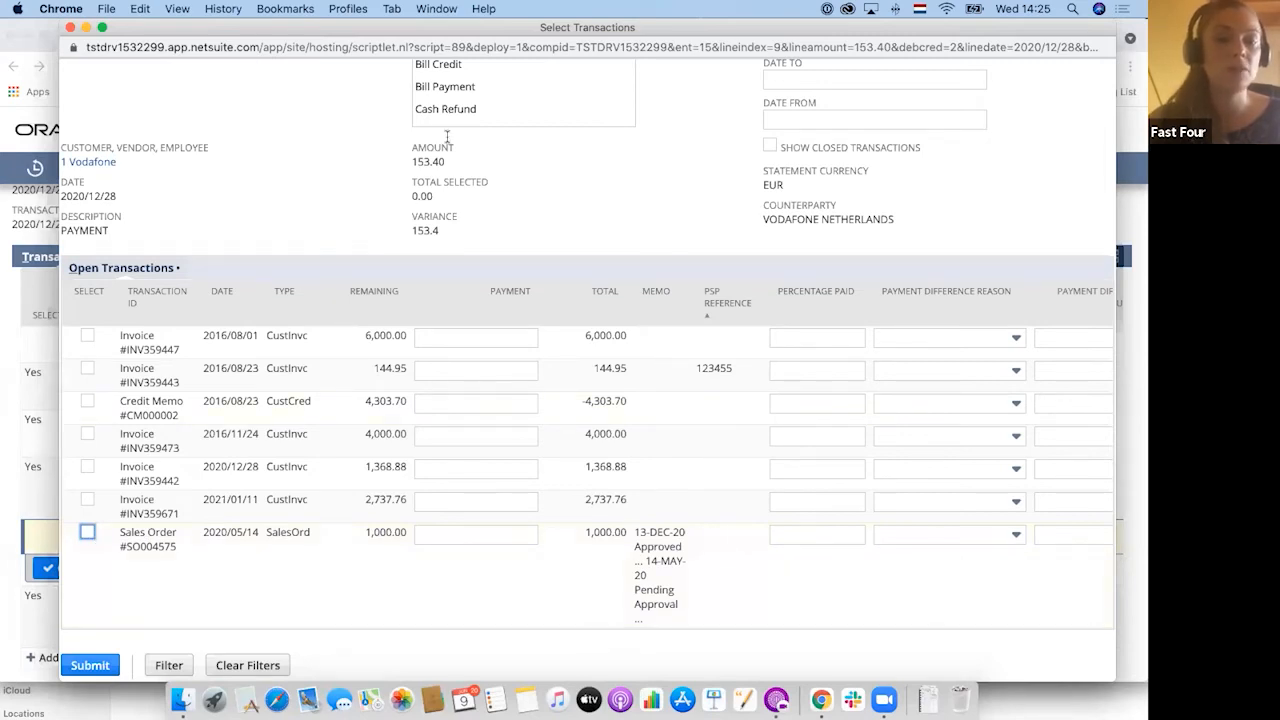
left_click_drag(446, 161, 411, 161)
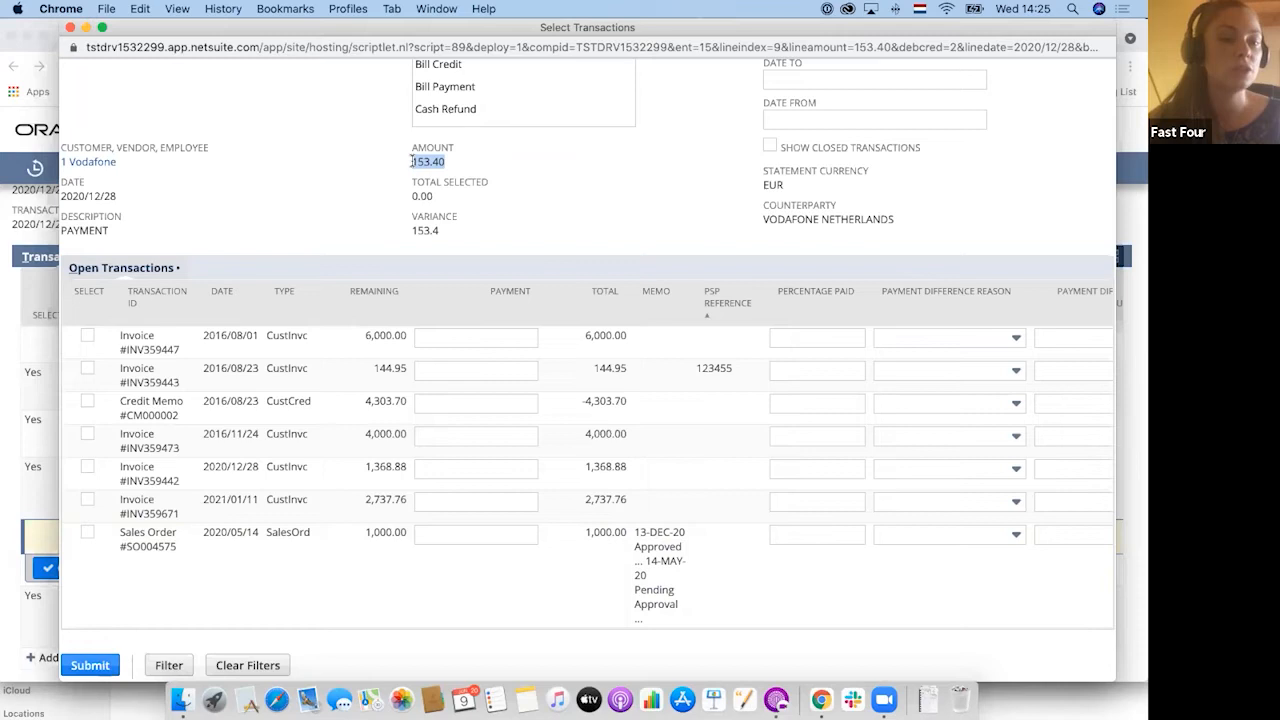
left_click(361, 176)
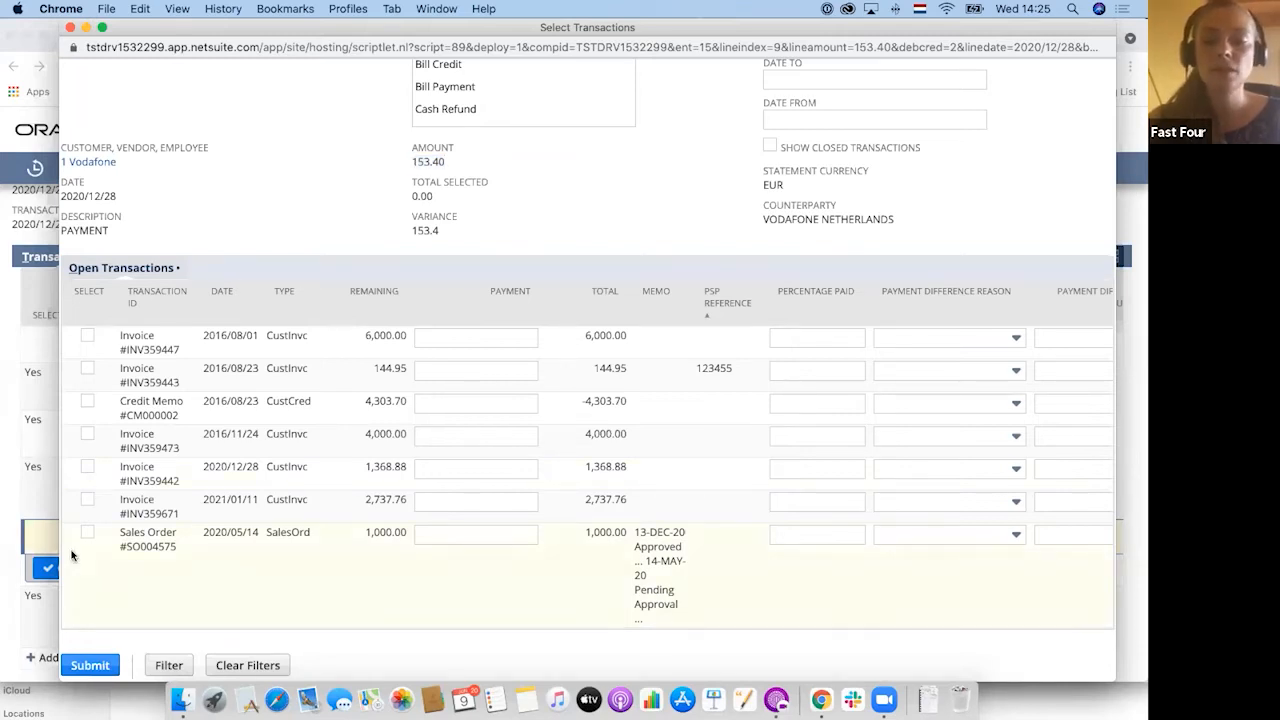
left_click(87, 535)
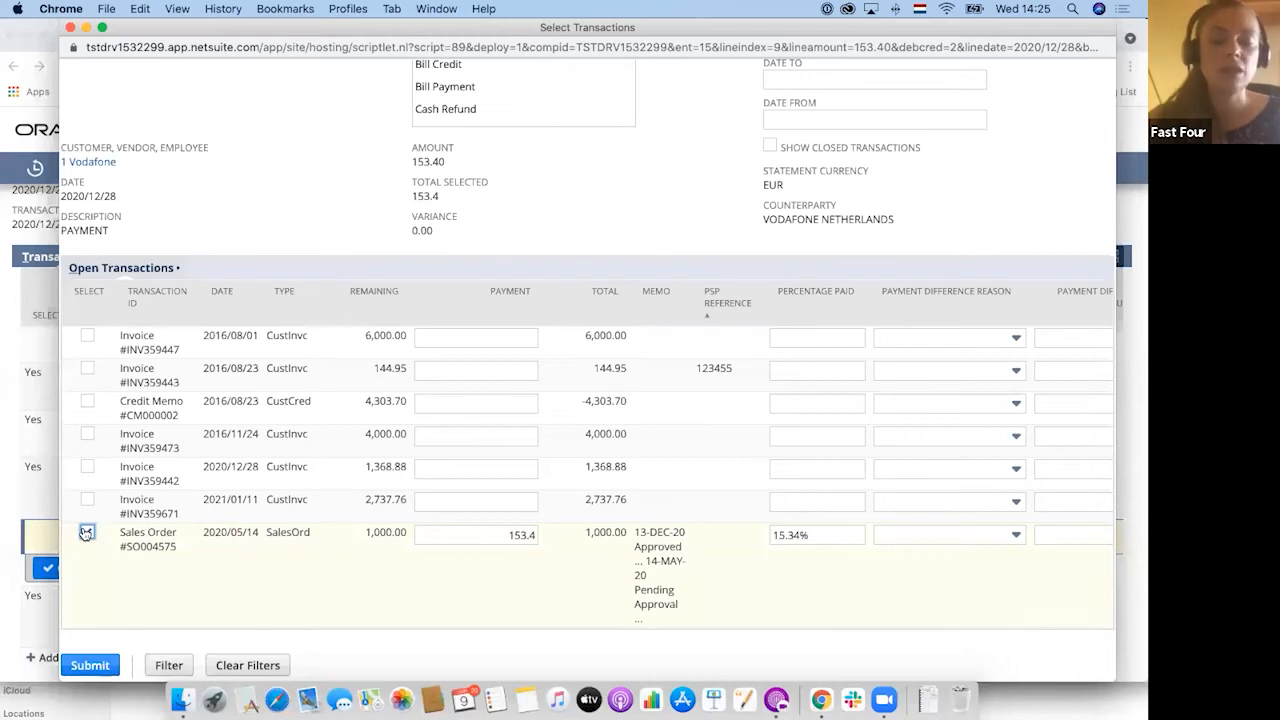
left_click(90, 666)
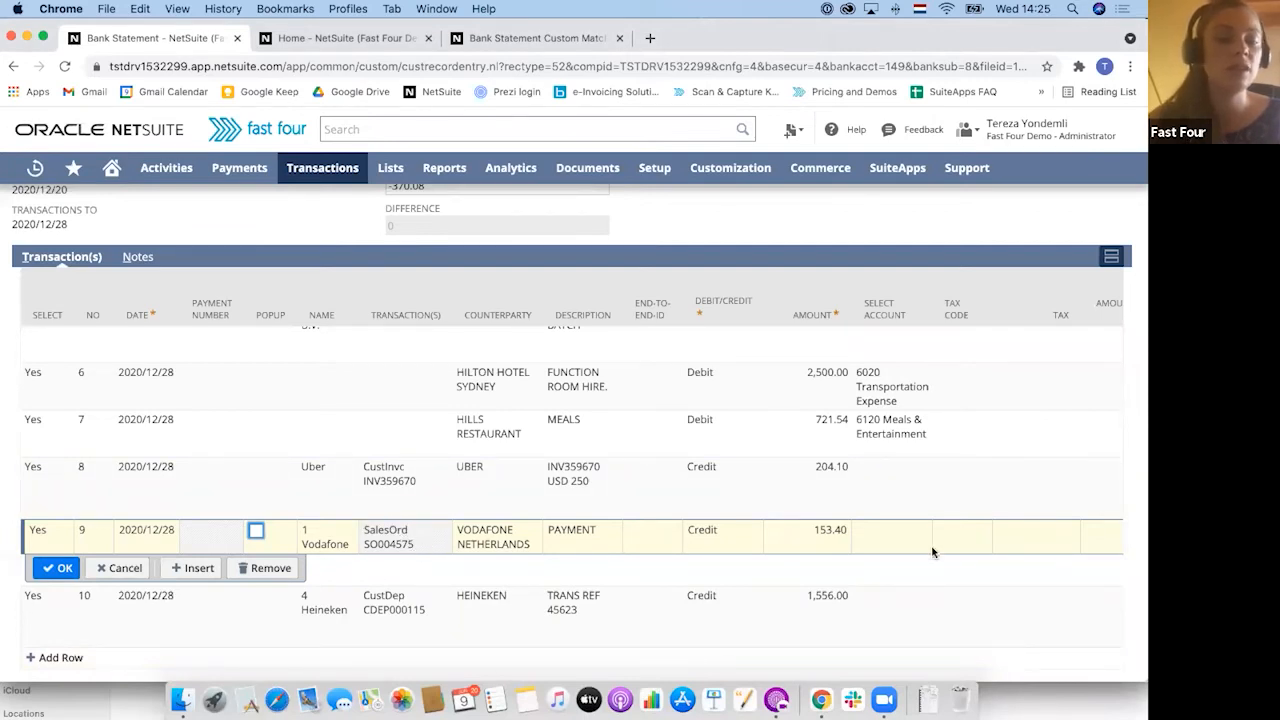
scroll(932, 551, "down", 1)
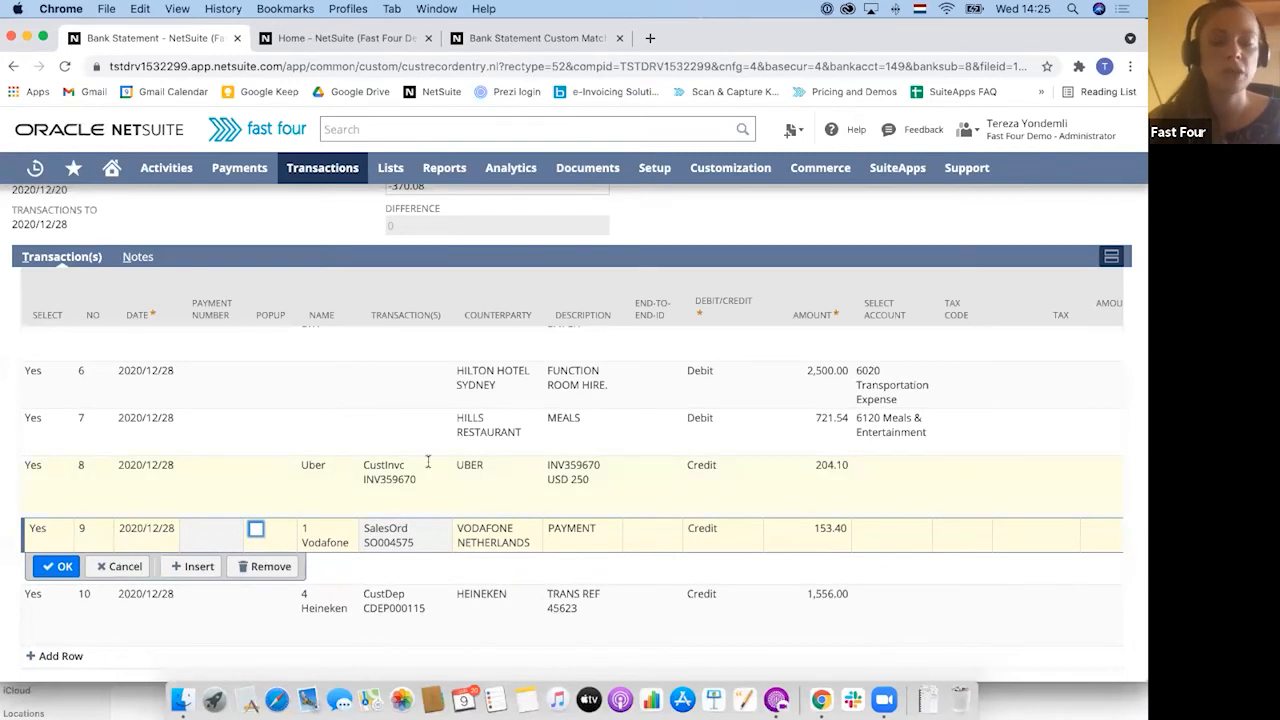
Confirm line 9 for the Vodafone payment and review the statement lines' remaining columns and header details
left_click(55, 568)
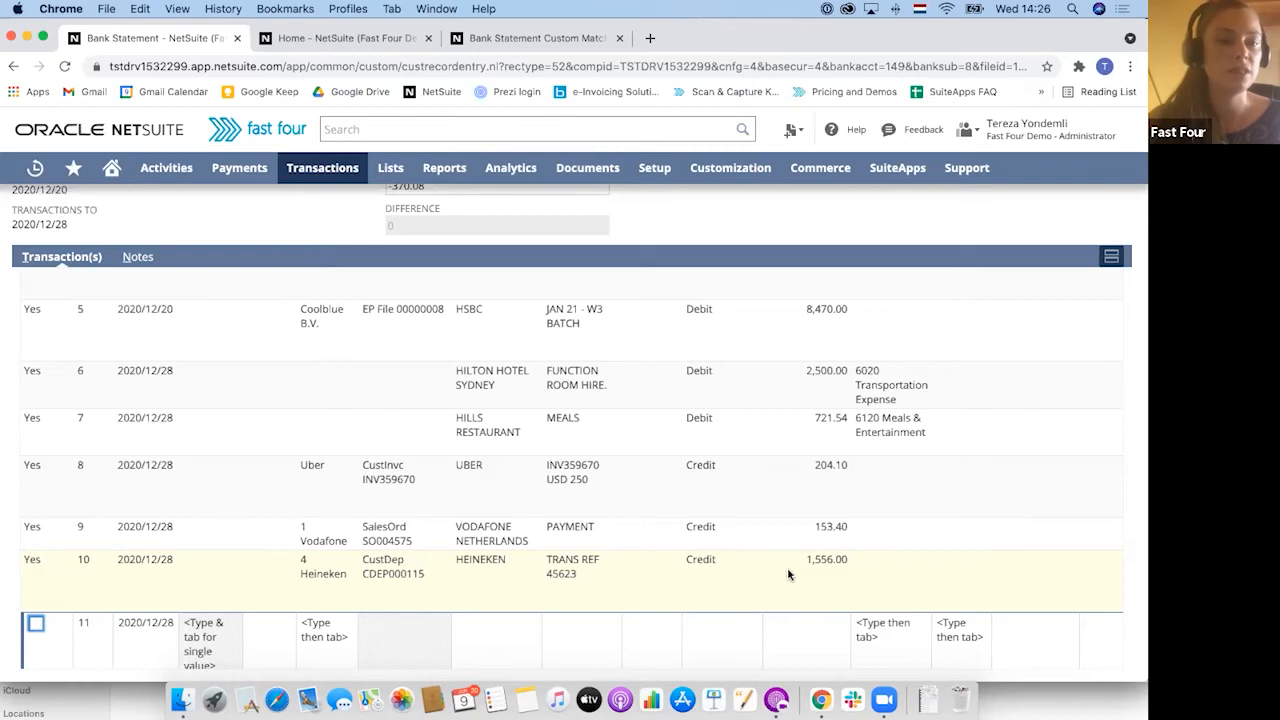
scroll(790, 572, "right", 5)
scroll(788, 574, "right", 5)
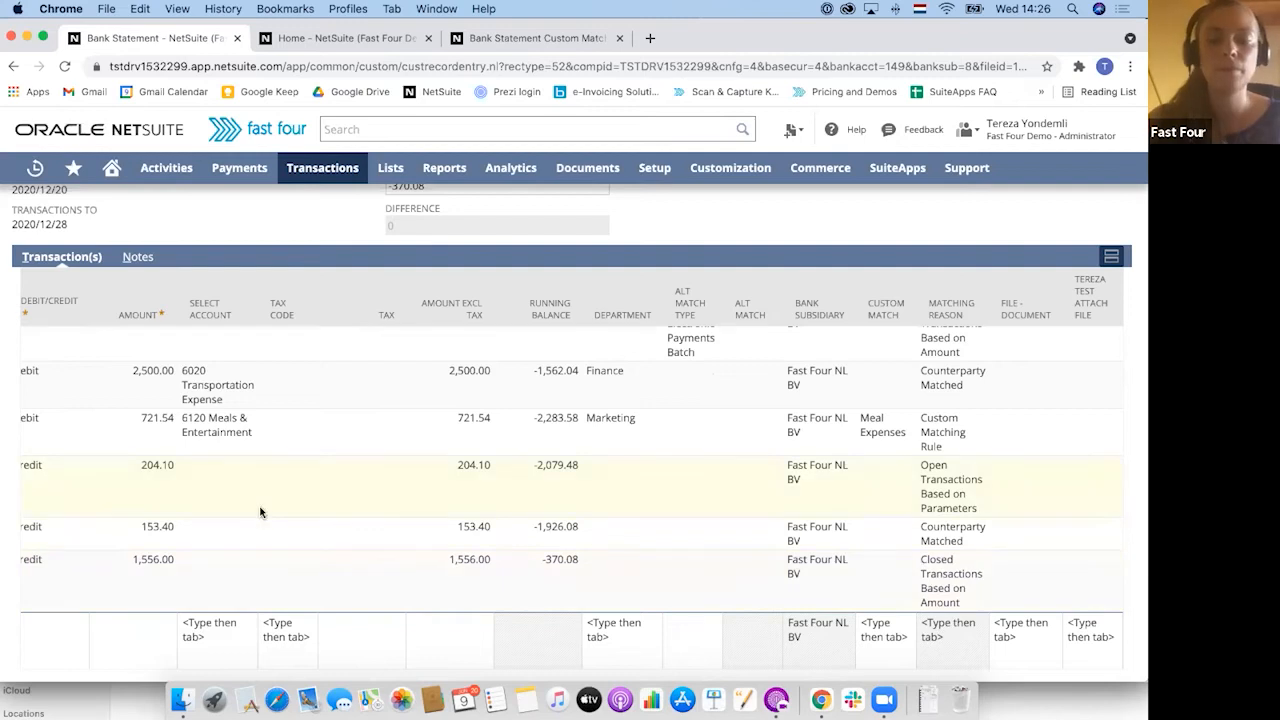
scroll(262, 513, "left", 10)
scroll(262, 509, "up", 5)
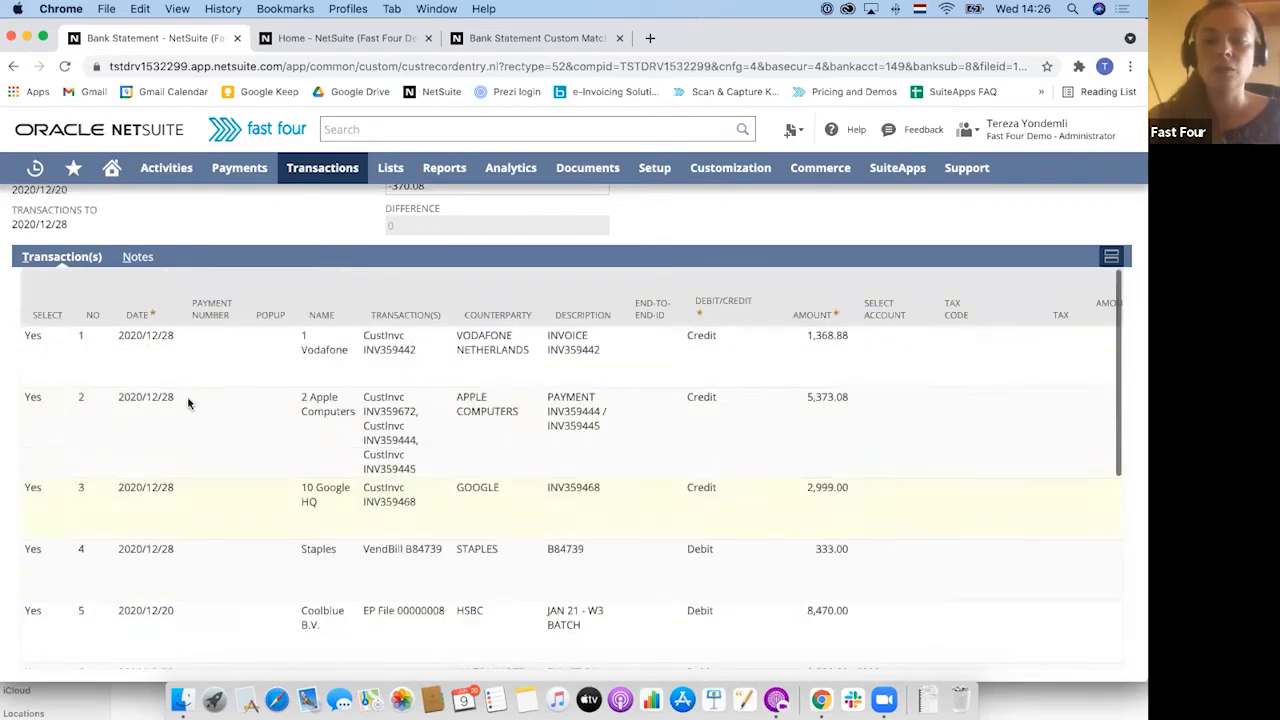
scroll(252, 238, "up", 5)
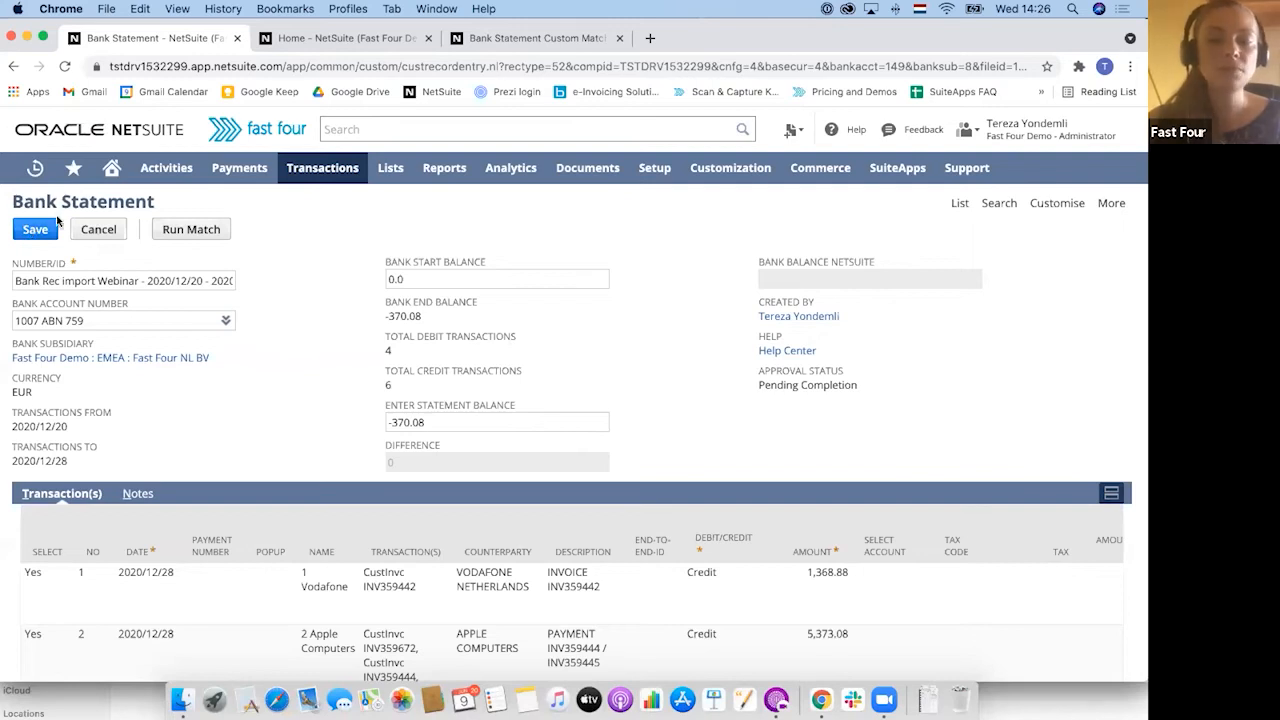
scroll(288, 341, "down", 1)
scroll(288, 345, "down", 2)
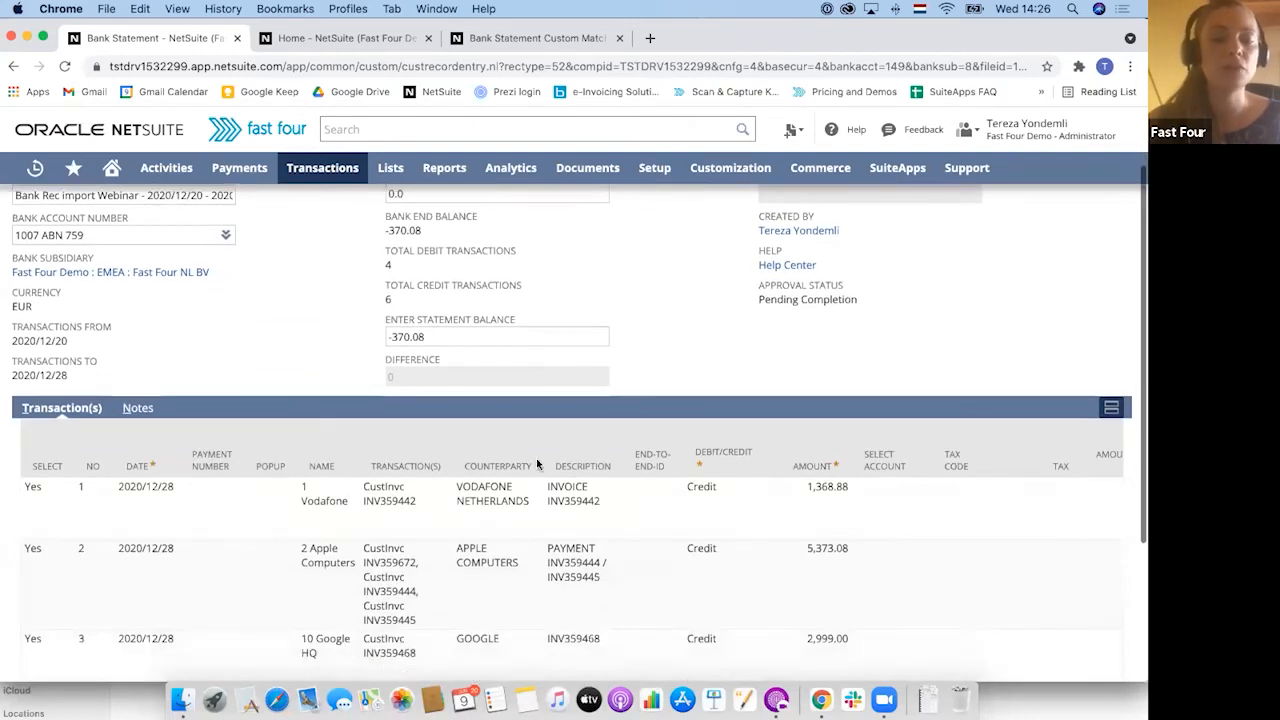
Copy invoice number INV359442 from line 1's description, search for it globally, and open the invoice in a new tab
left_click(598, 490)
left_click_drag(594, 490, 661, 489)
key("ctrl+c")
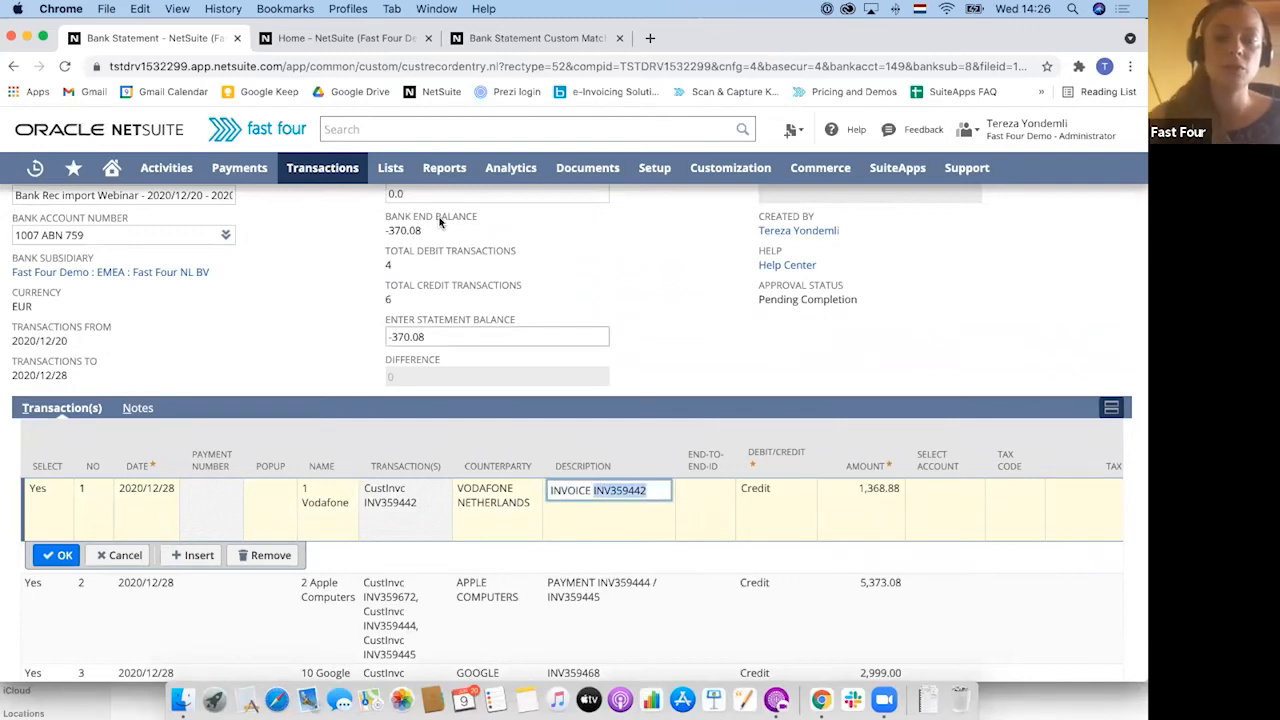
left_click(406, 129)
key("ctrl+v")
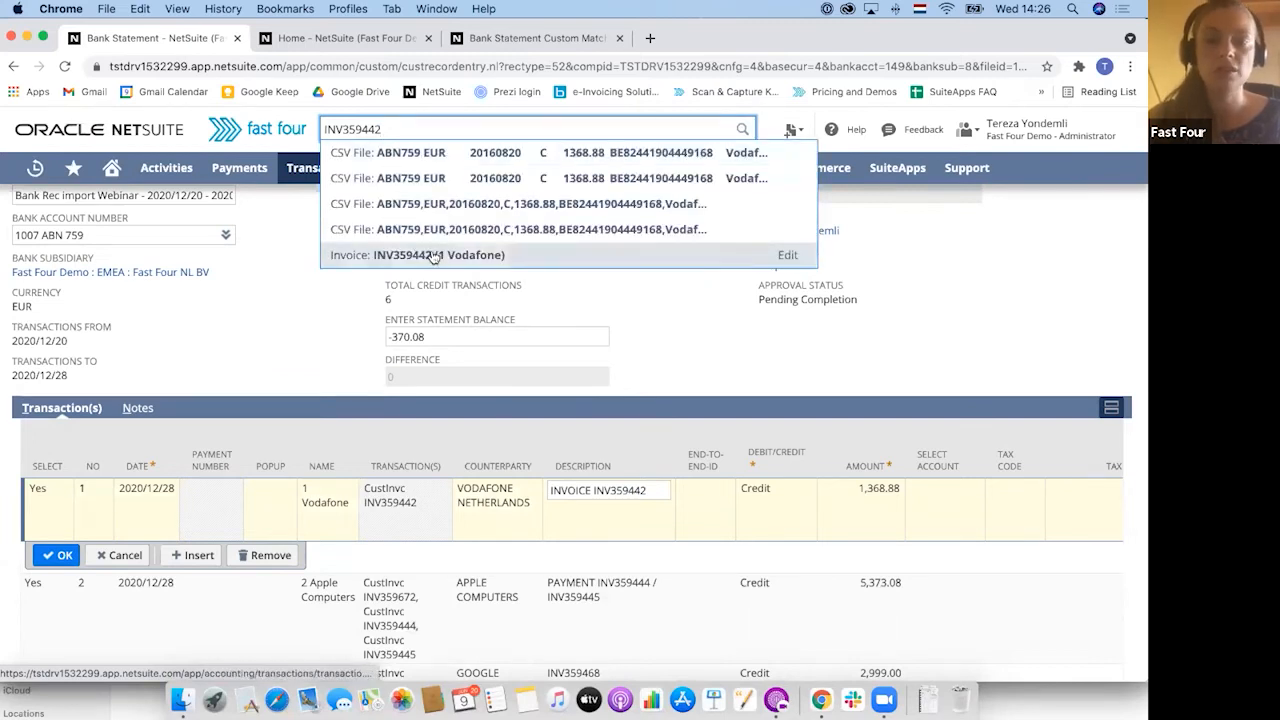
left_click(433, 257, "super")
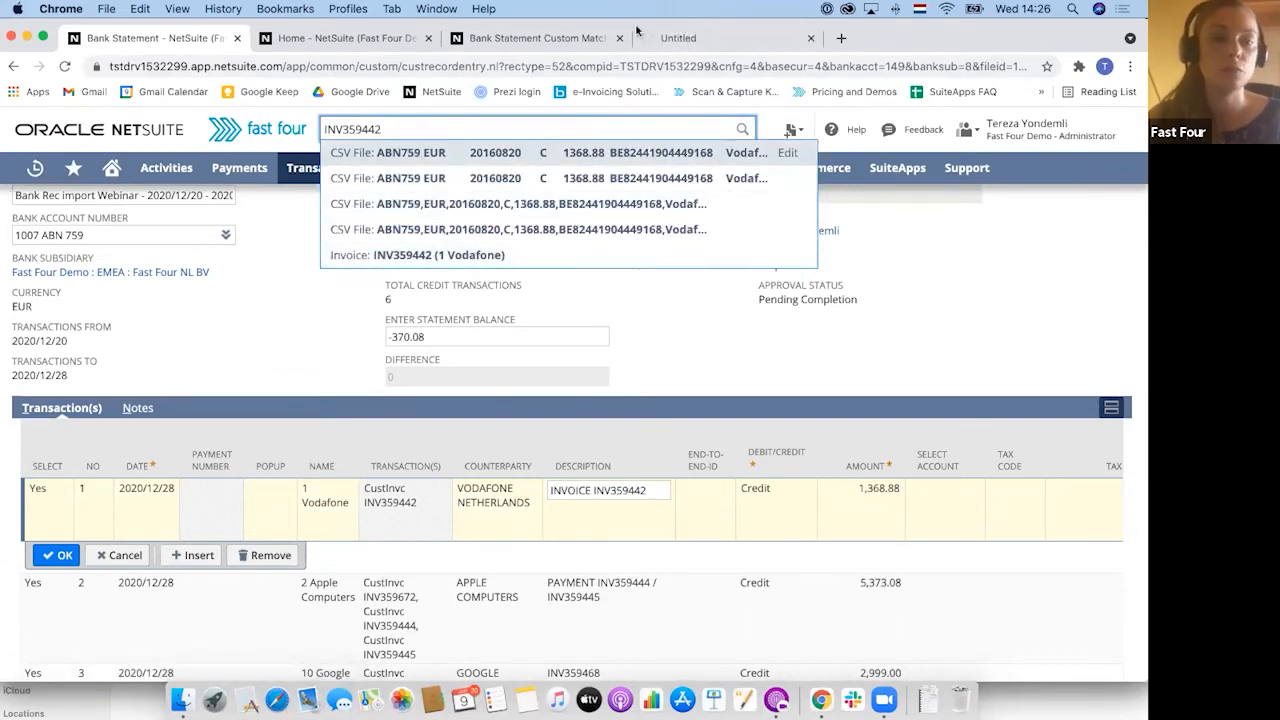
Save the bank statement and close the Home and Bank Statement Custom Matching browser tabs
scroll(154, 220, "up", 2)
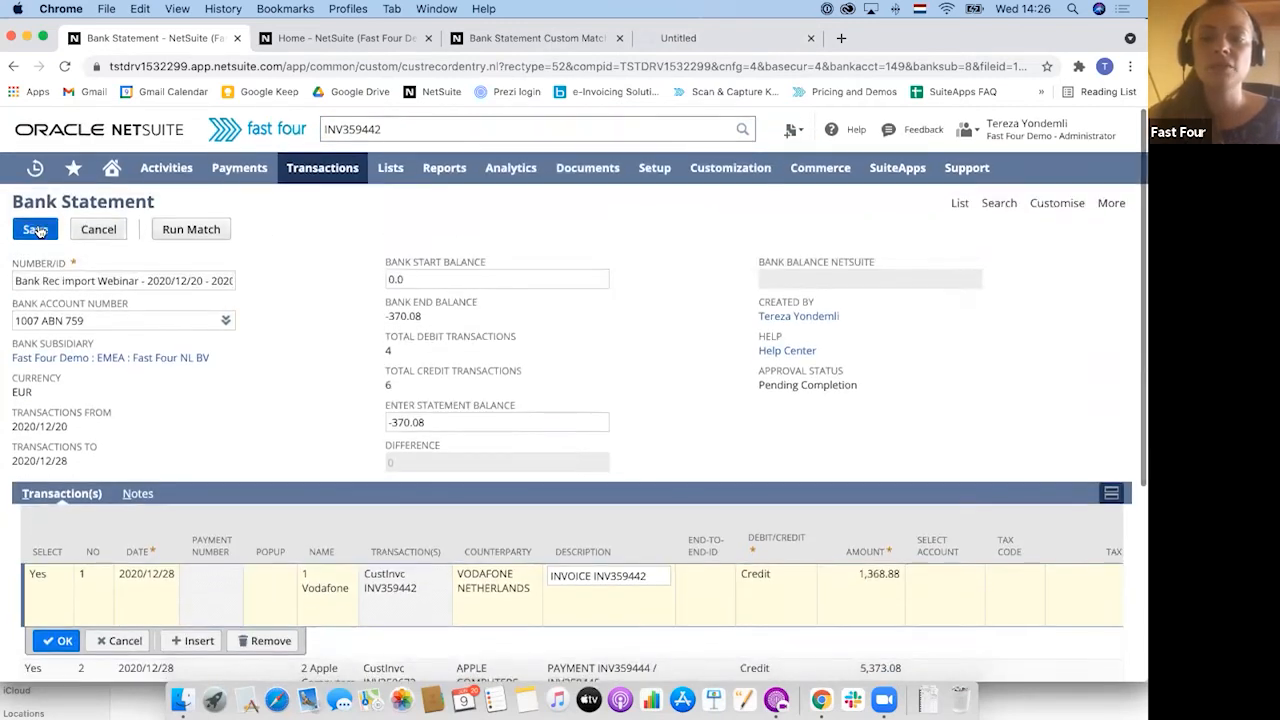
left_click(36, 230)
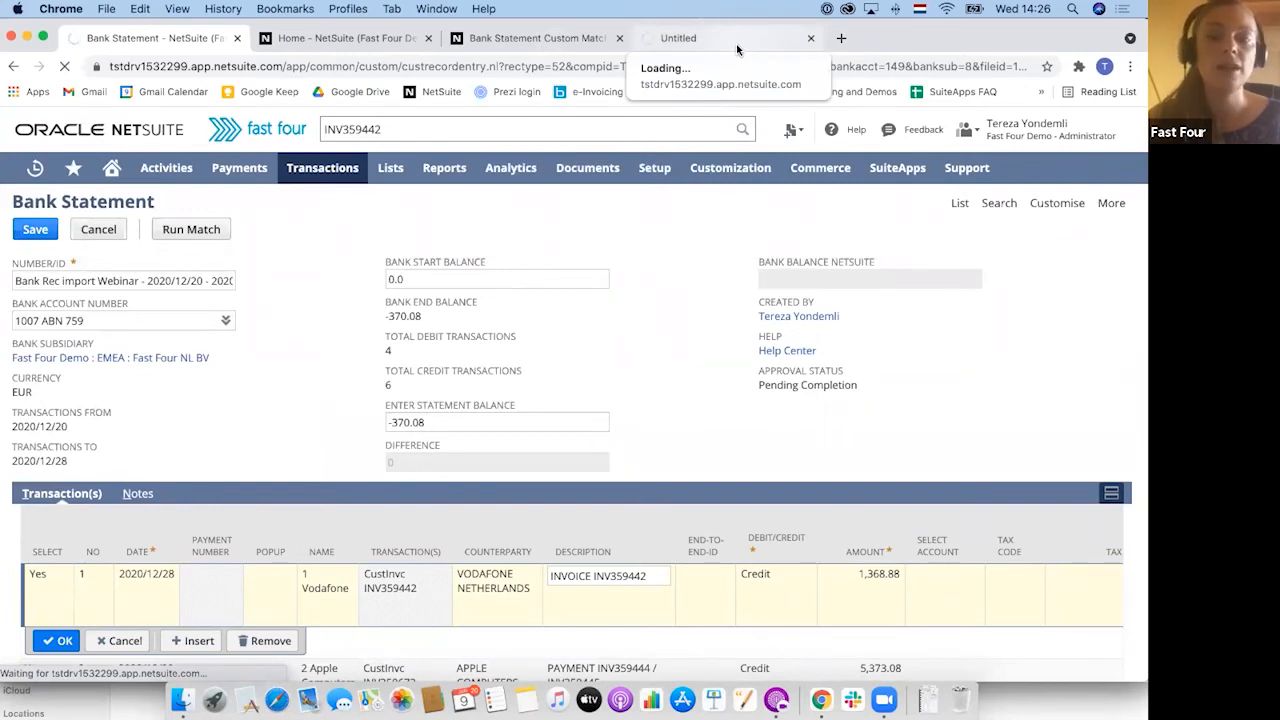
left_click(393, 38)
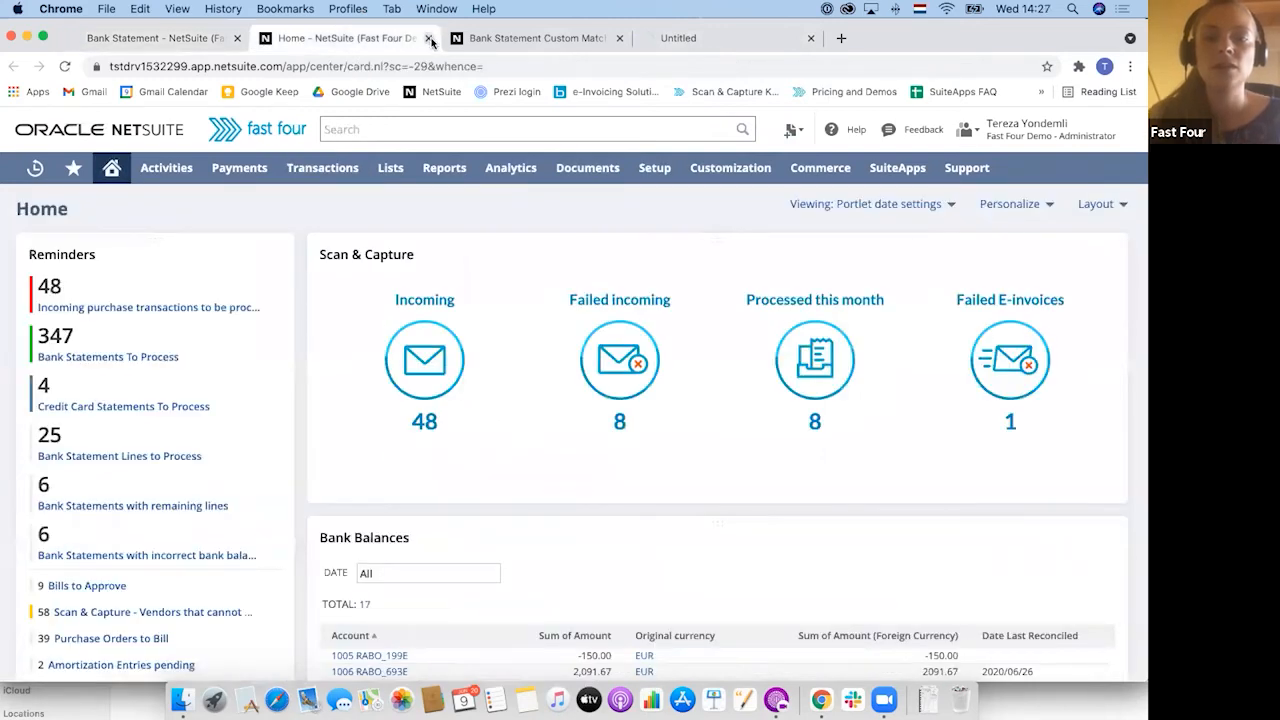
left_click(429, 38)
left_click(429, 38)
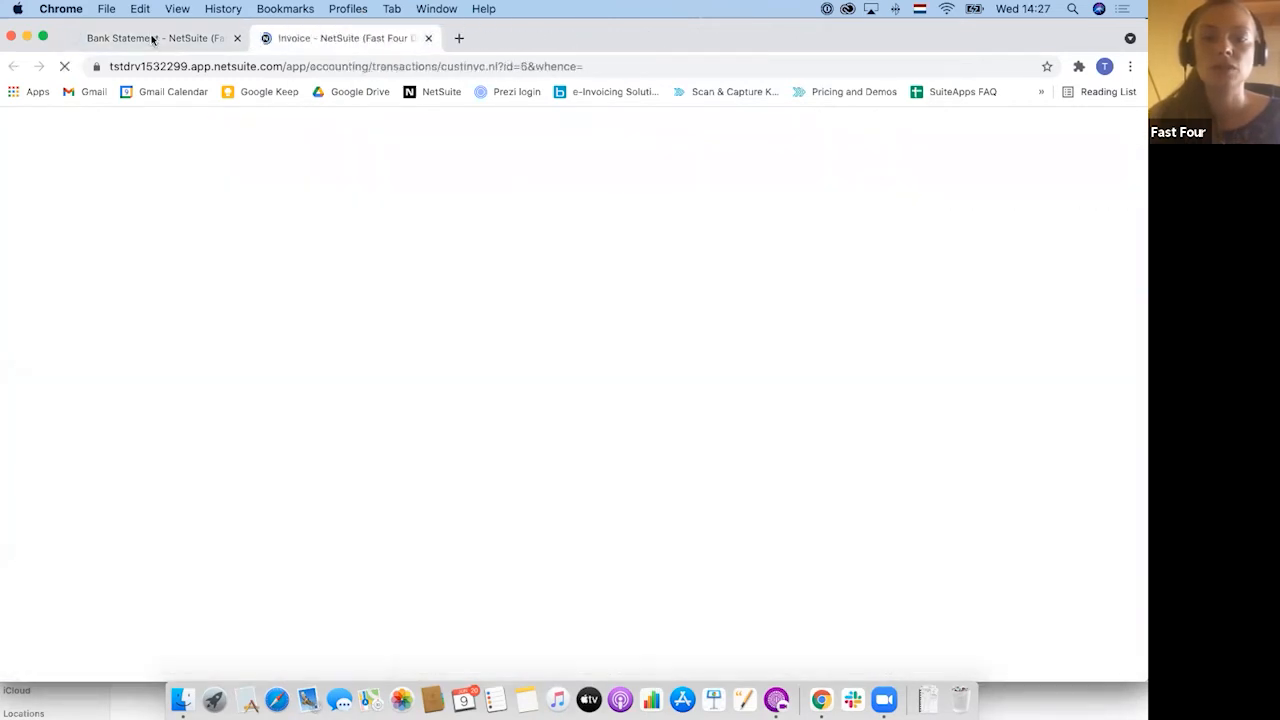
Check the saving bank statement and inspect the status of Vodafone invoice INV359442
left_click(152, 38)
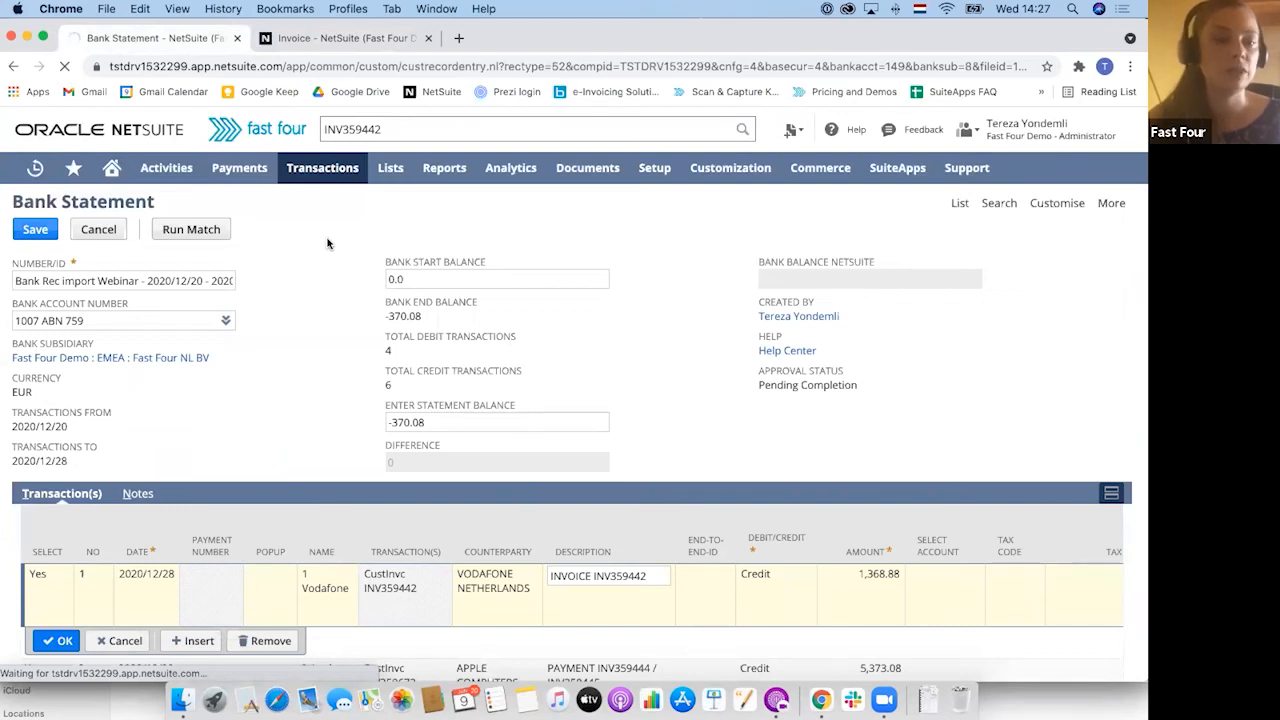
left_click(320, 42)
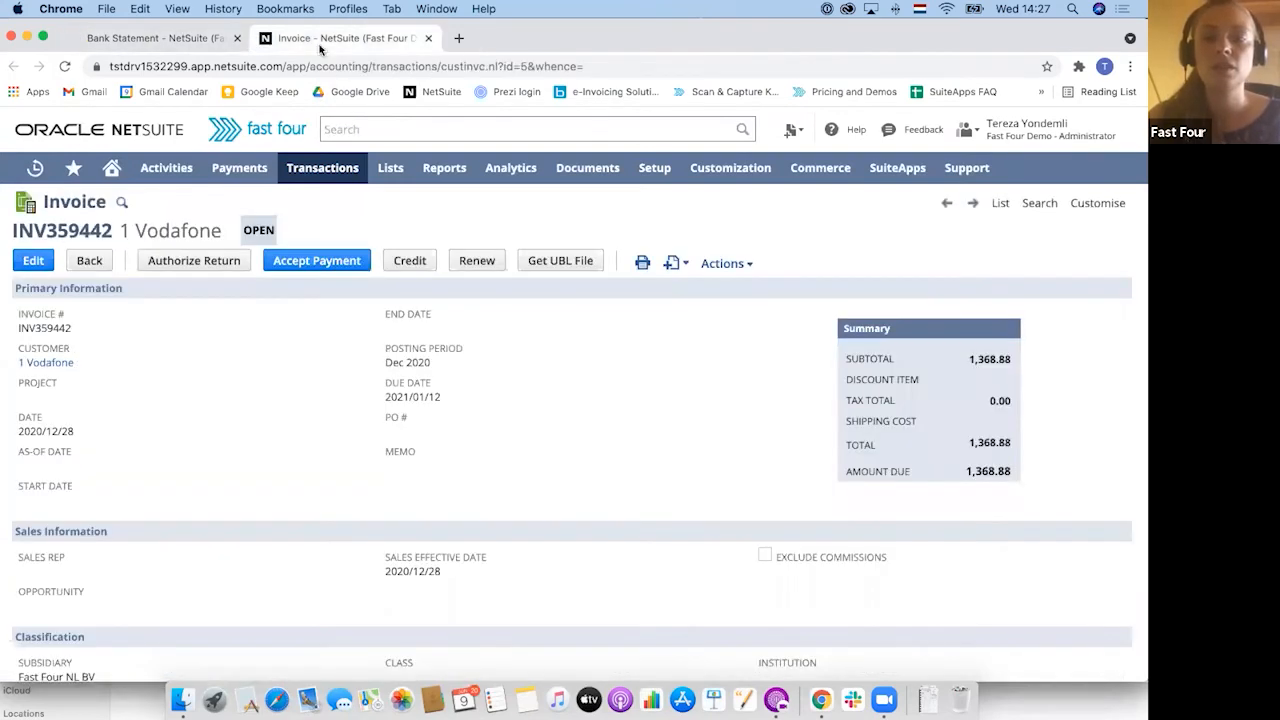
left_click_drag(241, 231, 277, 233)
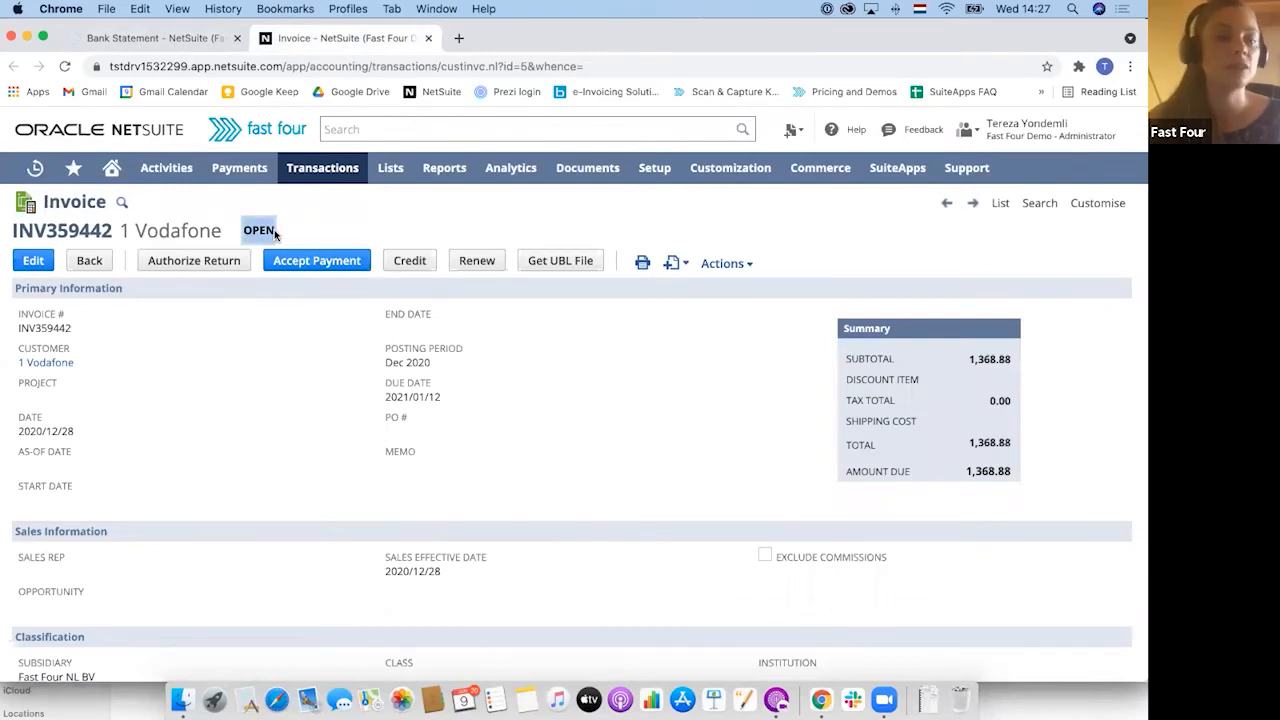
Open the bank reconciliation Statement List in a new tab from the bank statement
left_click(142, 40)
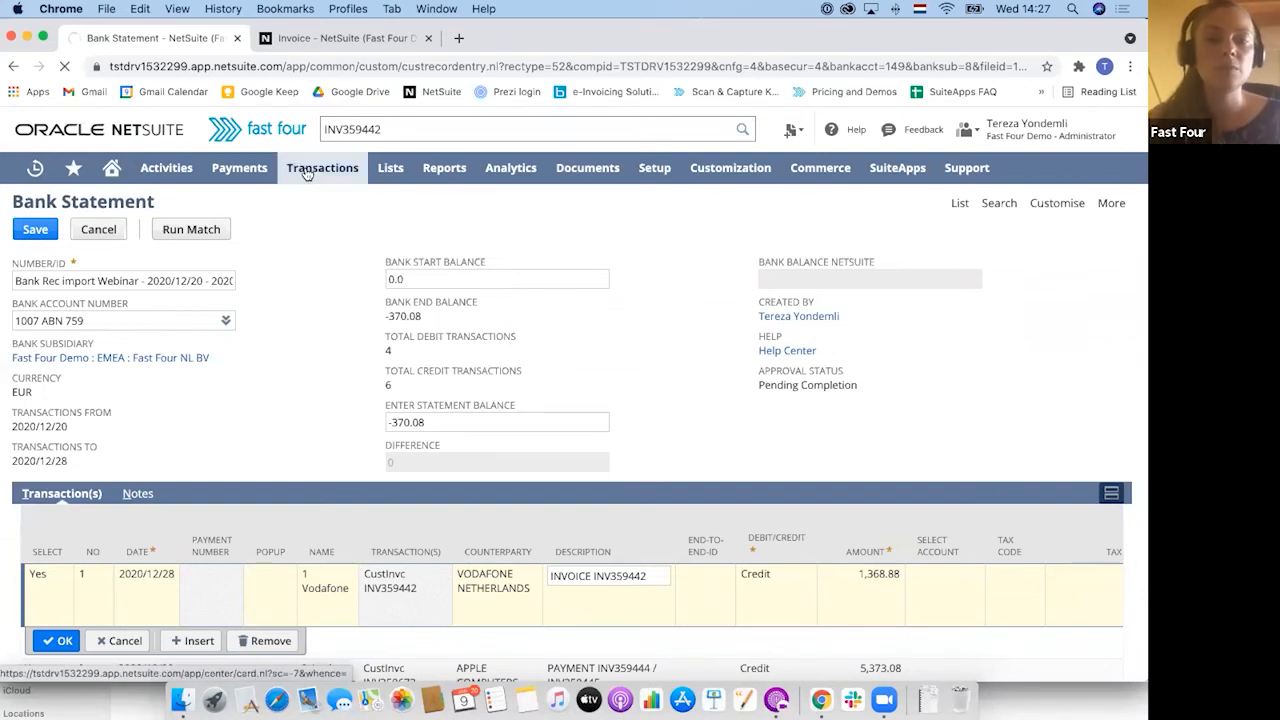
mouse_move(322, 170)
mouse_move(371, 292)
mouse_move(494, 333)
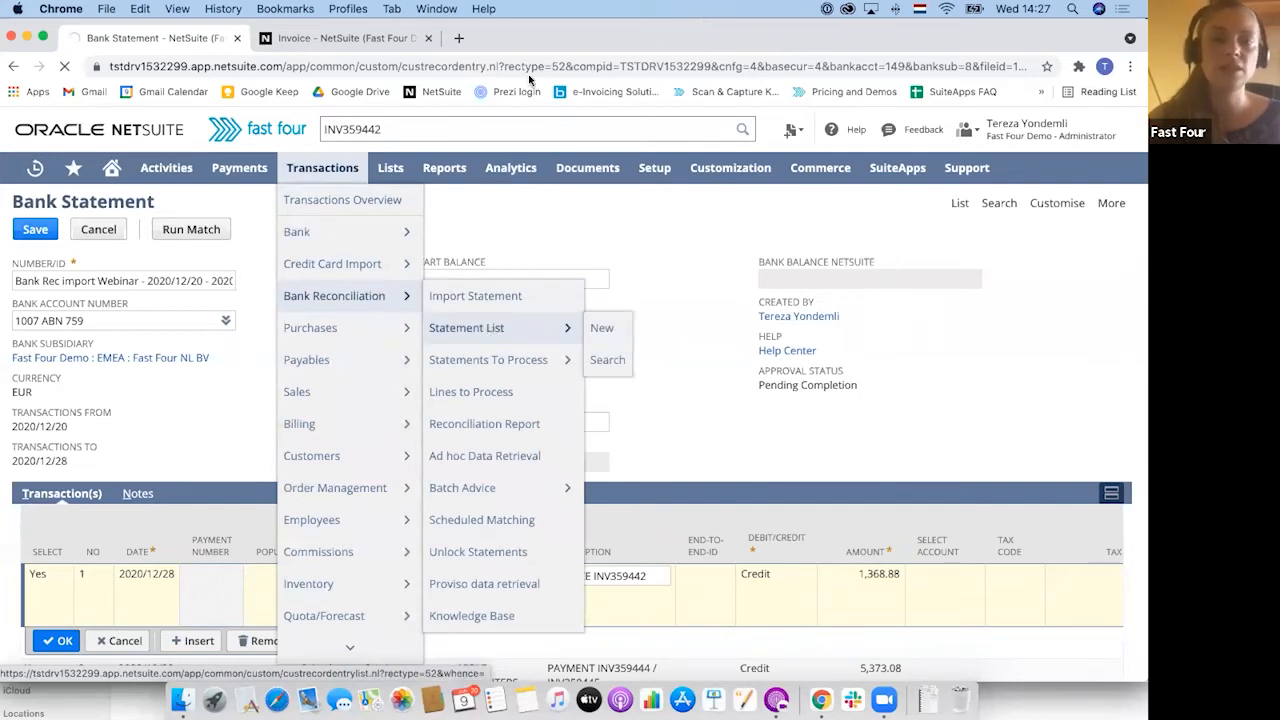
left_click(549, 44)
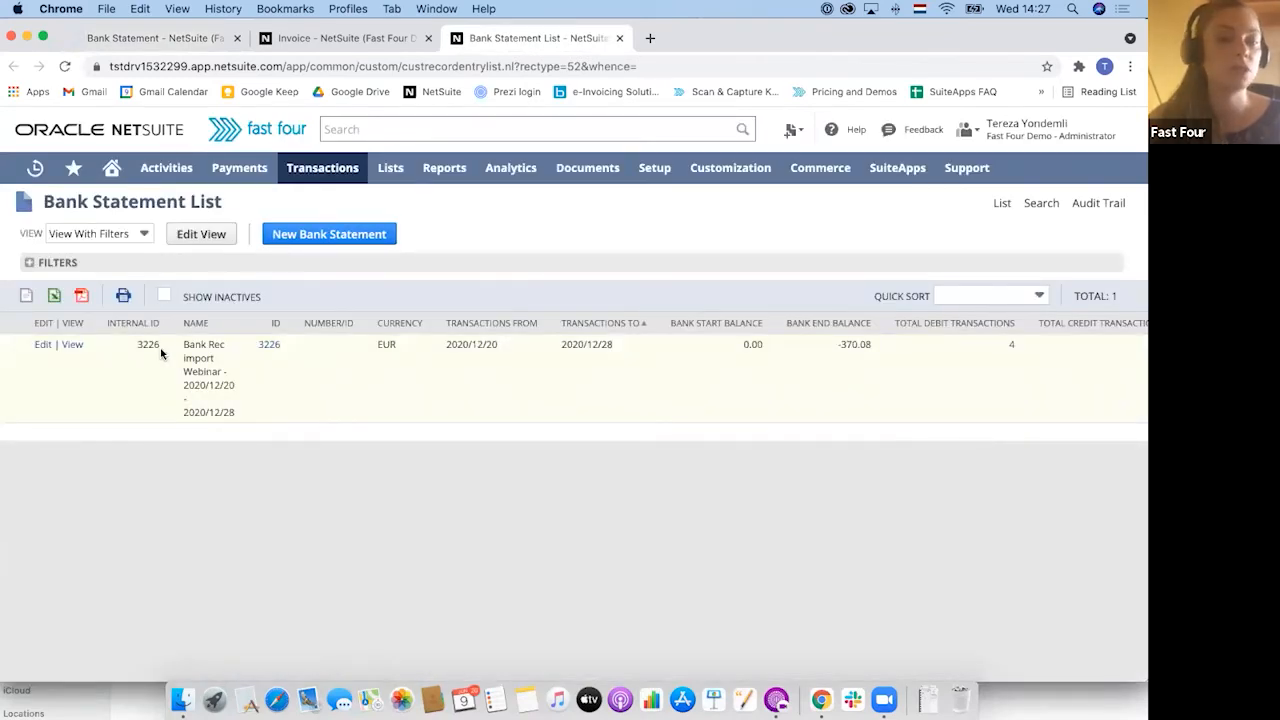
From the saved bank statement, open line 1's customer payment in a new tab and reload invoice INV359442 to check its status
left_click(108, 41)
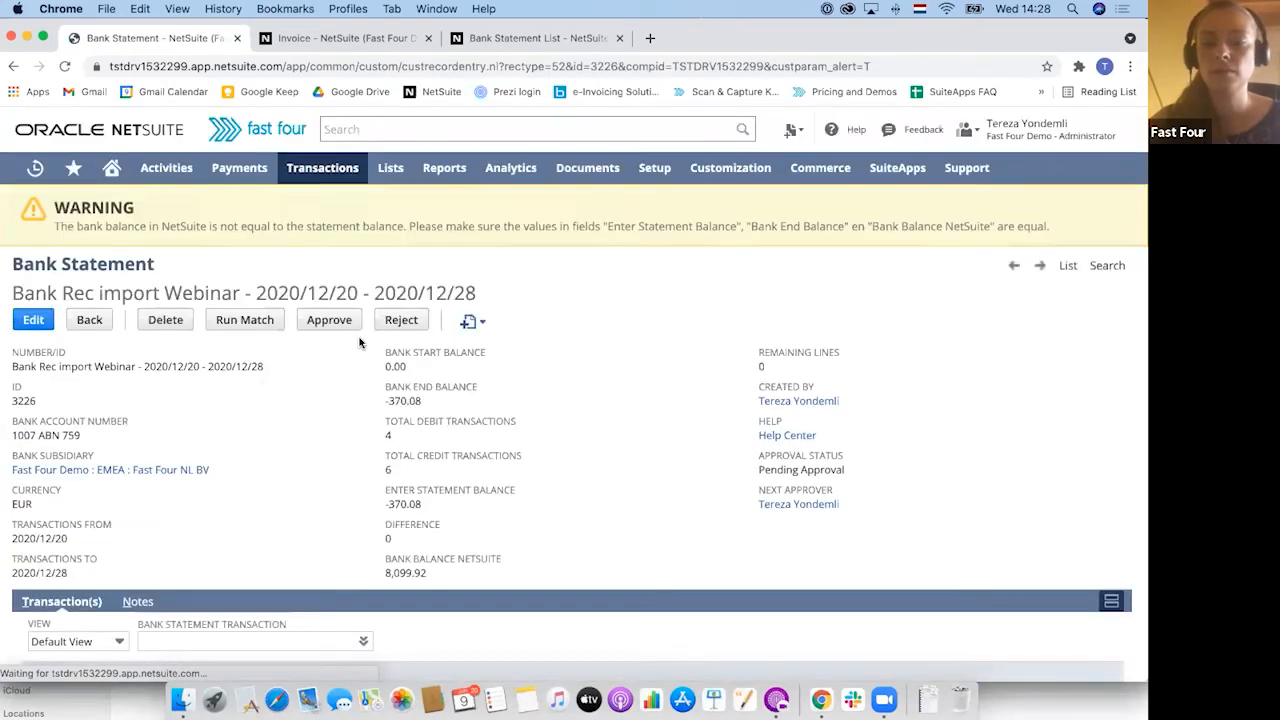
scroll(324, 458, "down", 8)
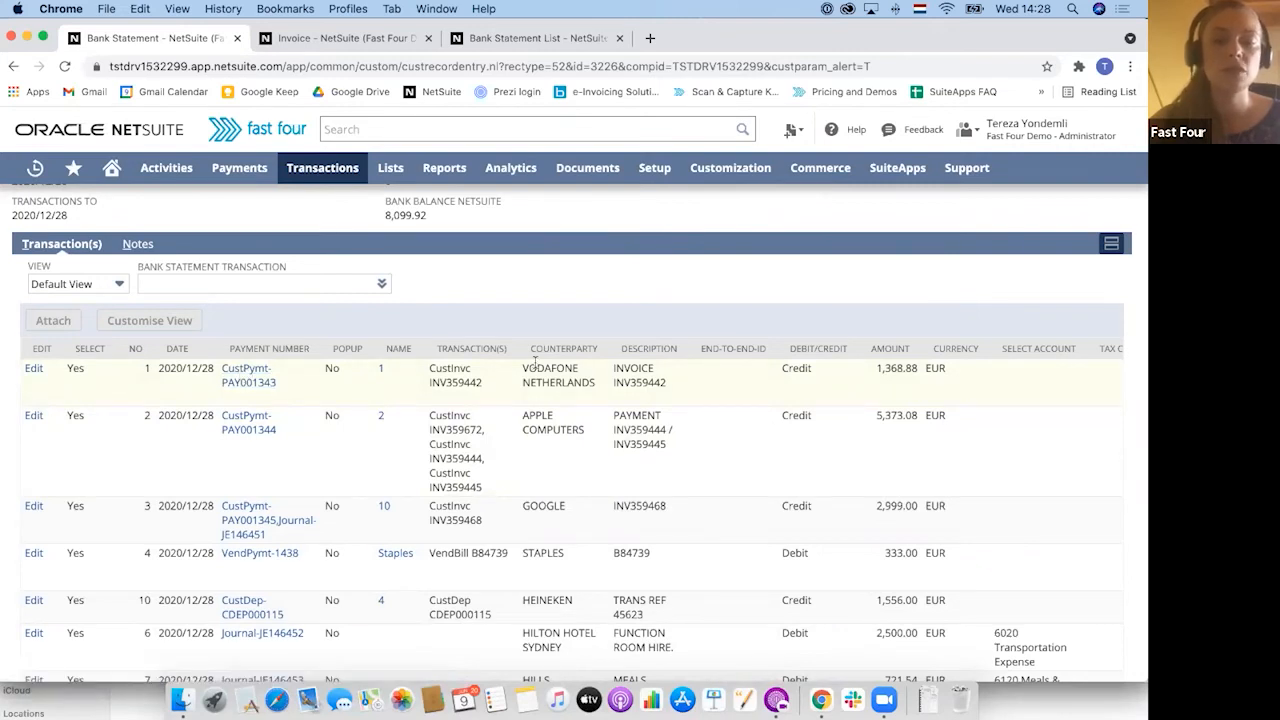
left_click(250, 373)
left_click(340, 38)
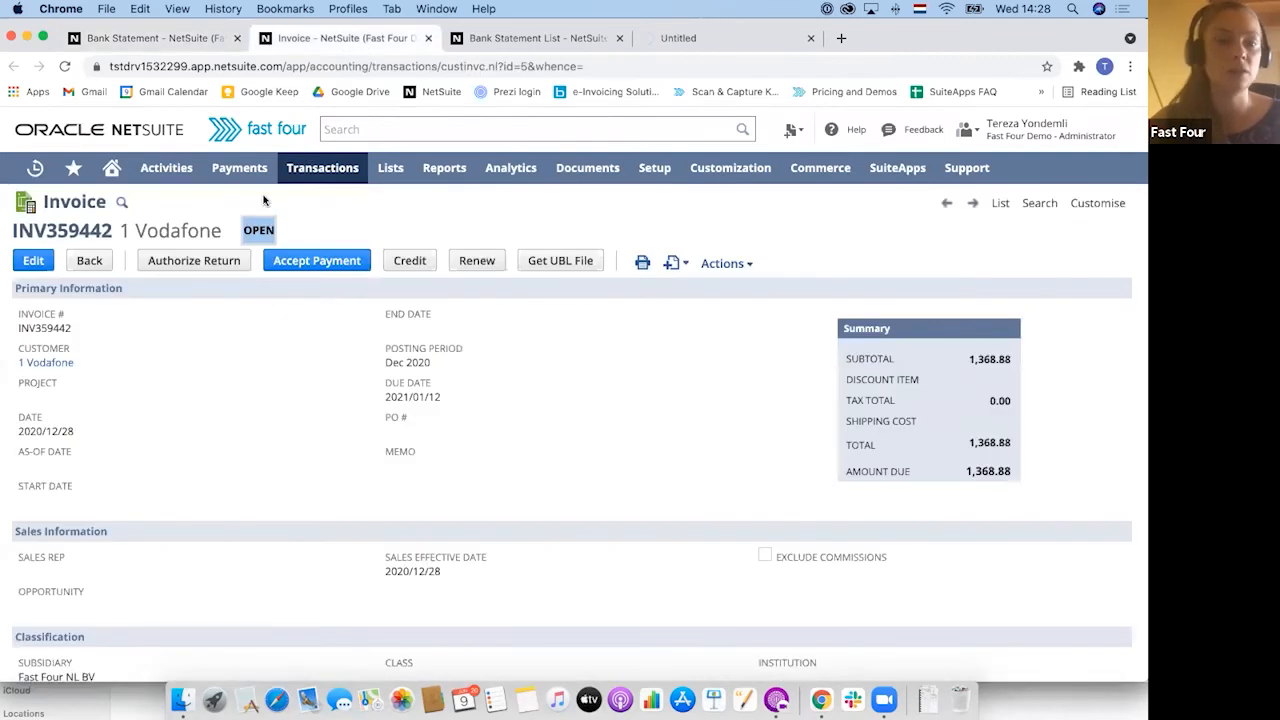
left_click(65, 66)
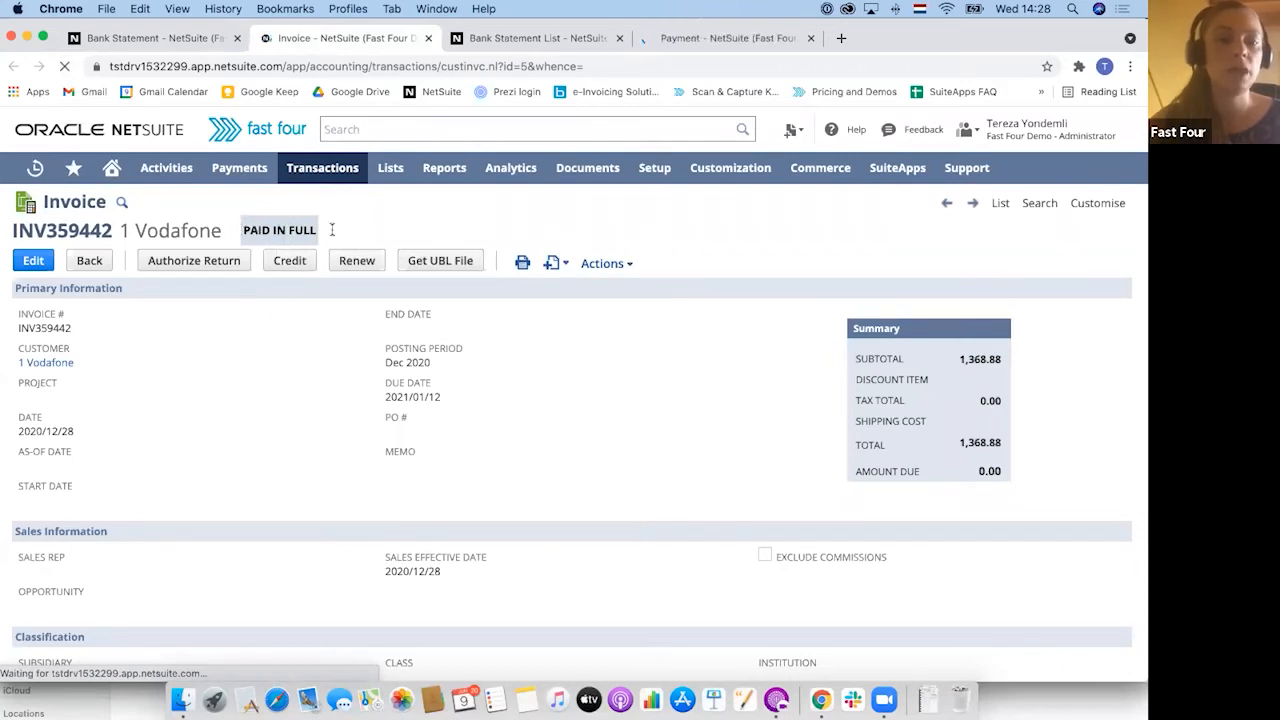
Examine the Vodafone payment record, including its account, linked bank statement and applied invoice
left_click(738, 38)
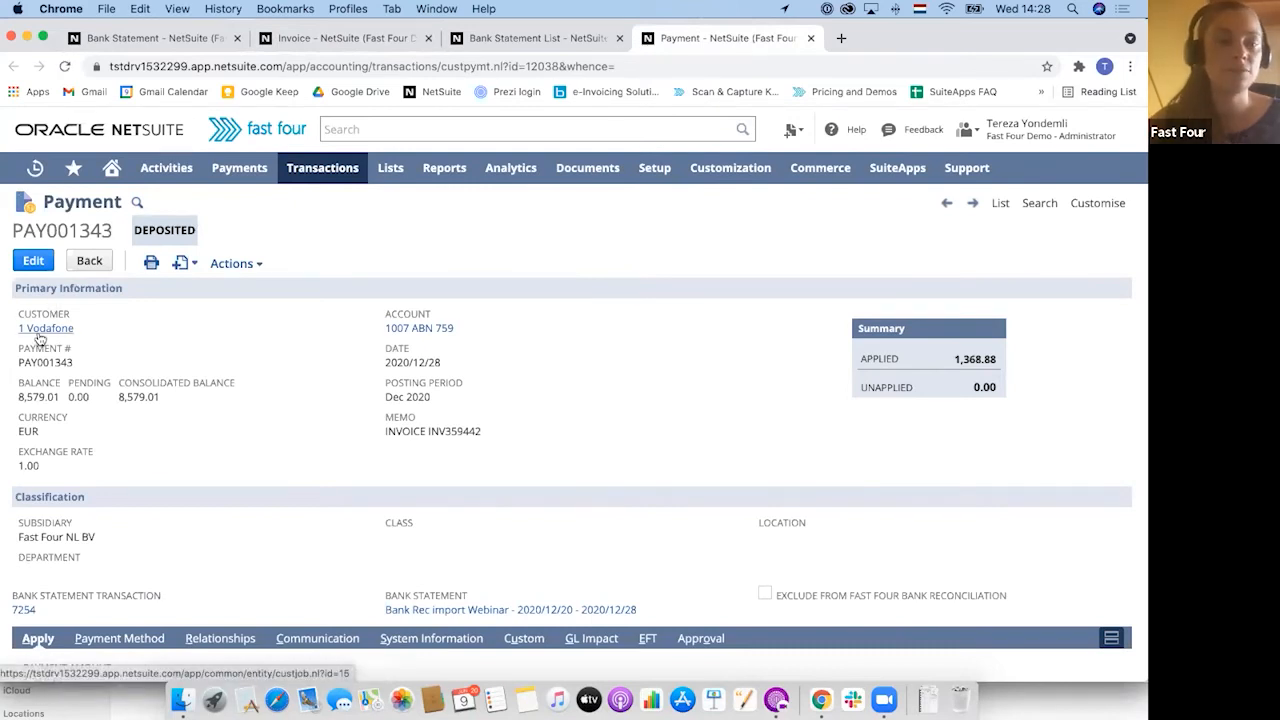
scroll(64, 390, "down", 1)
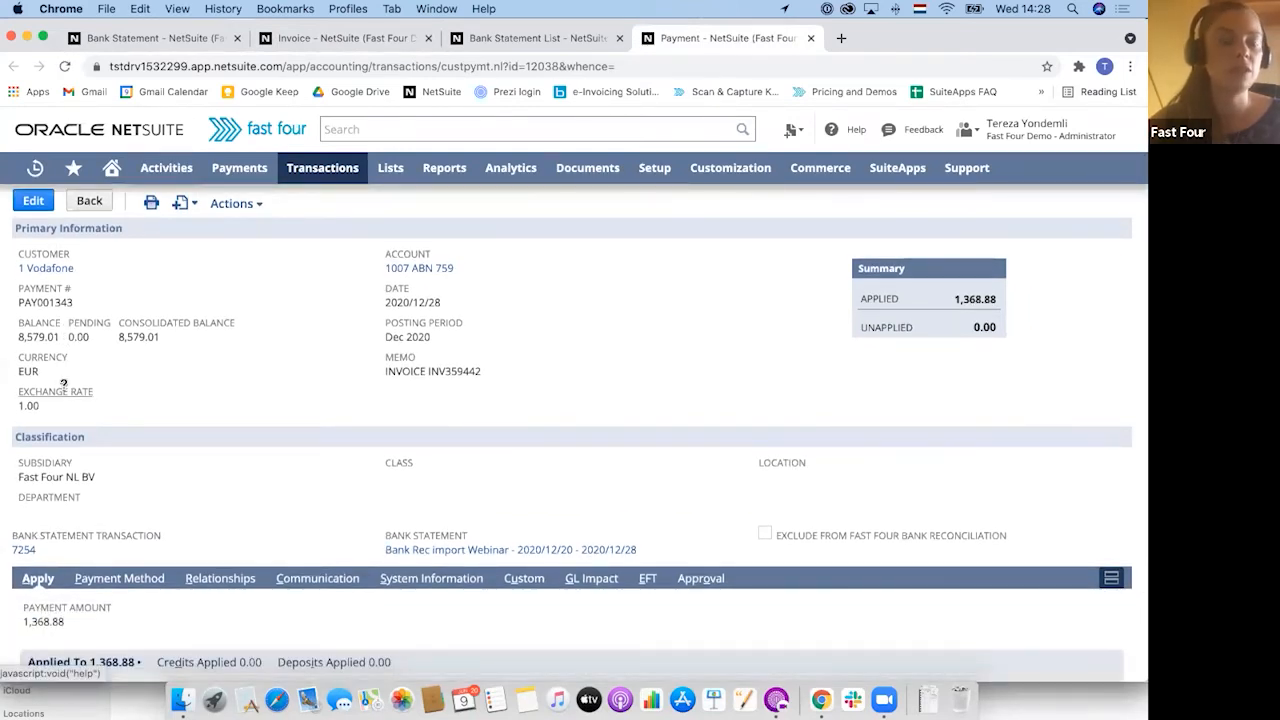
scroll(286, 418, "down", 1)
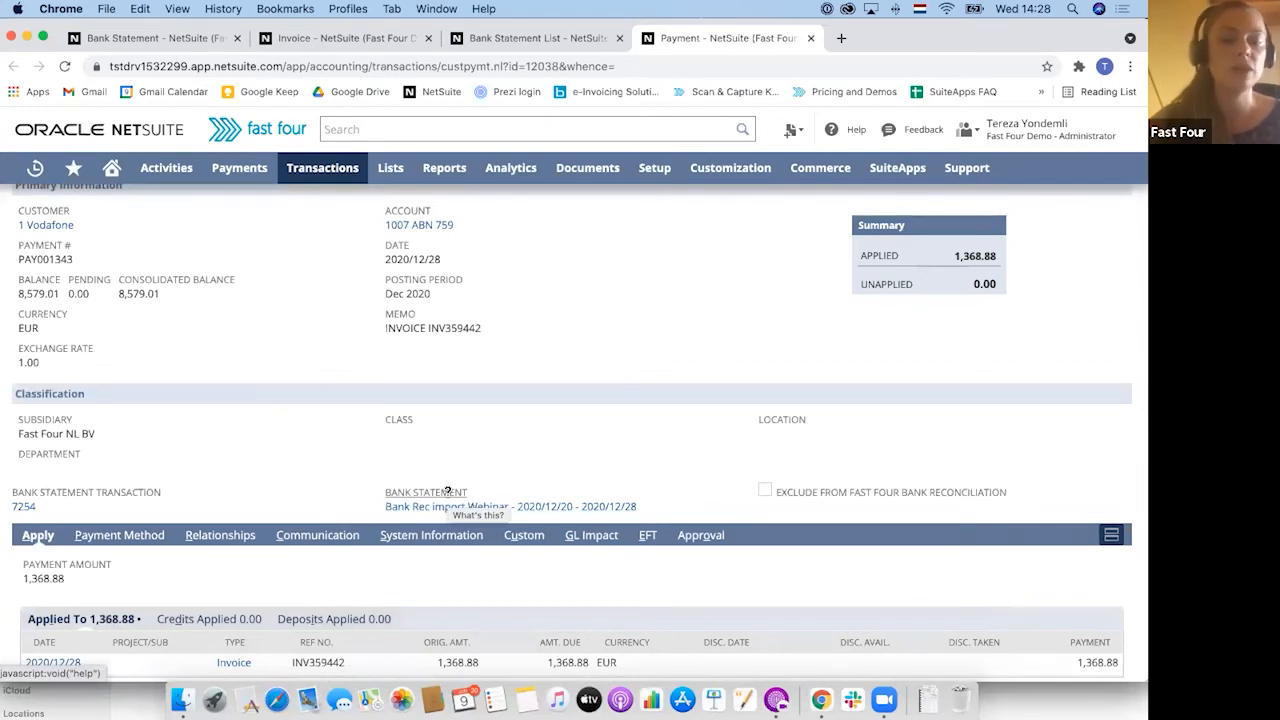
scroll(306, 474, "down", 2)
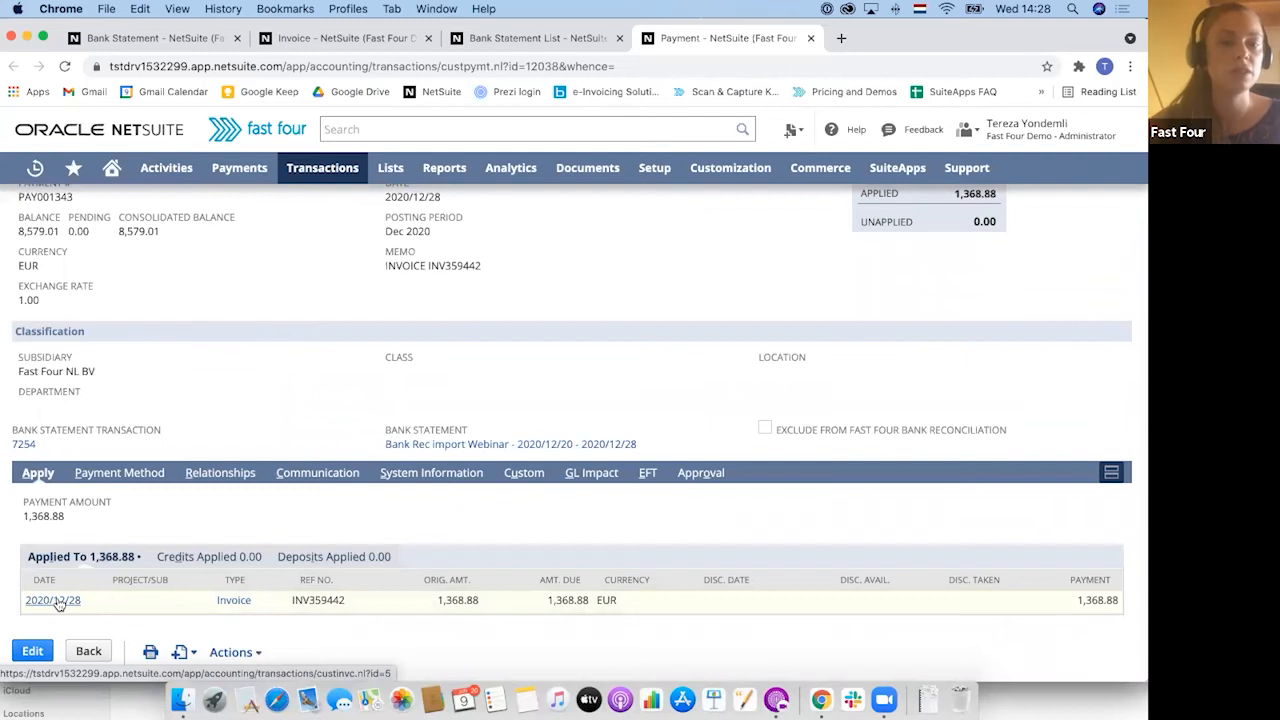
Open the Apple Computers payment from line 2 of the bank statement in a new tab and review its applied invoices
left_click(183, 40)
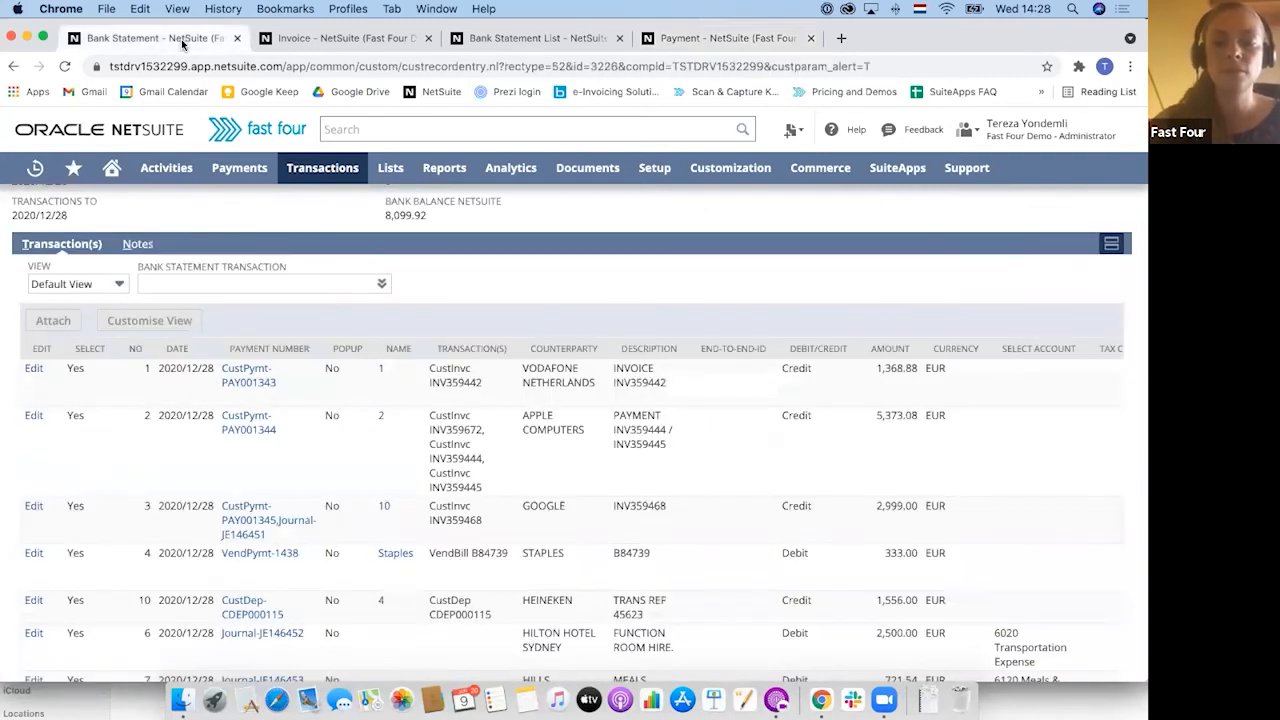
scroll(354, 455, "down", 1)
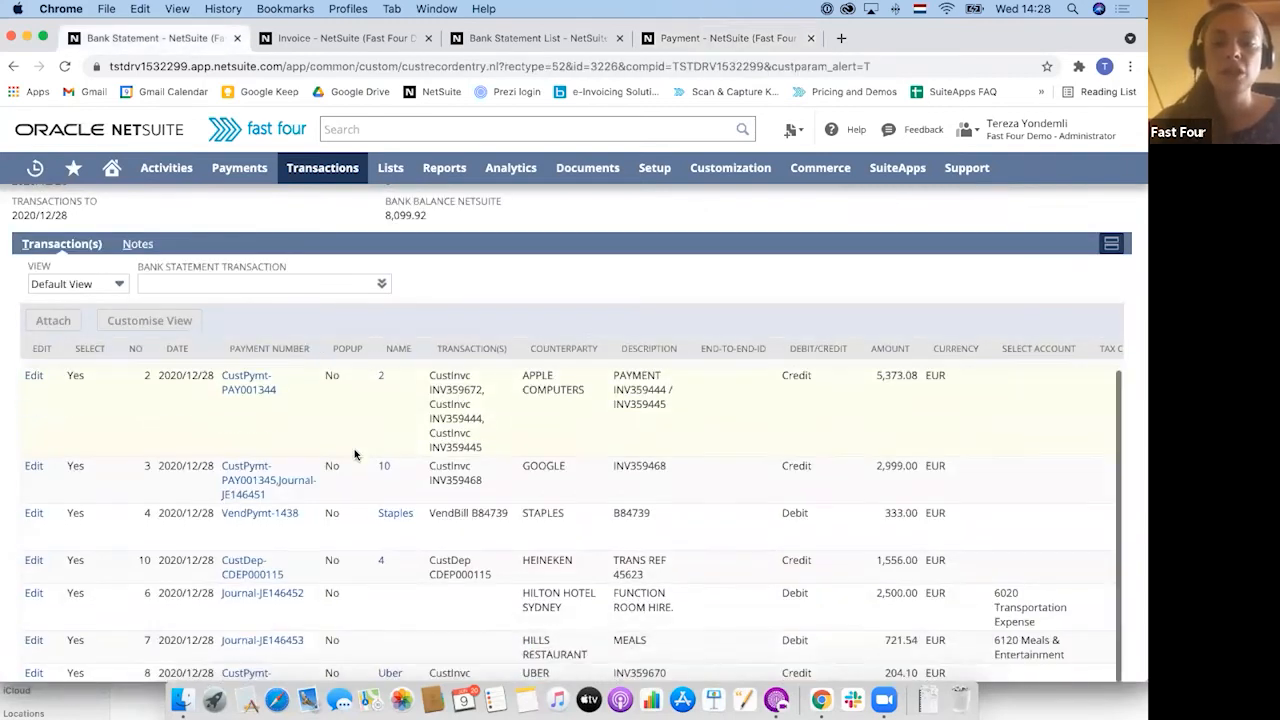
left_click(246, 392, "super")
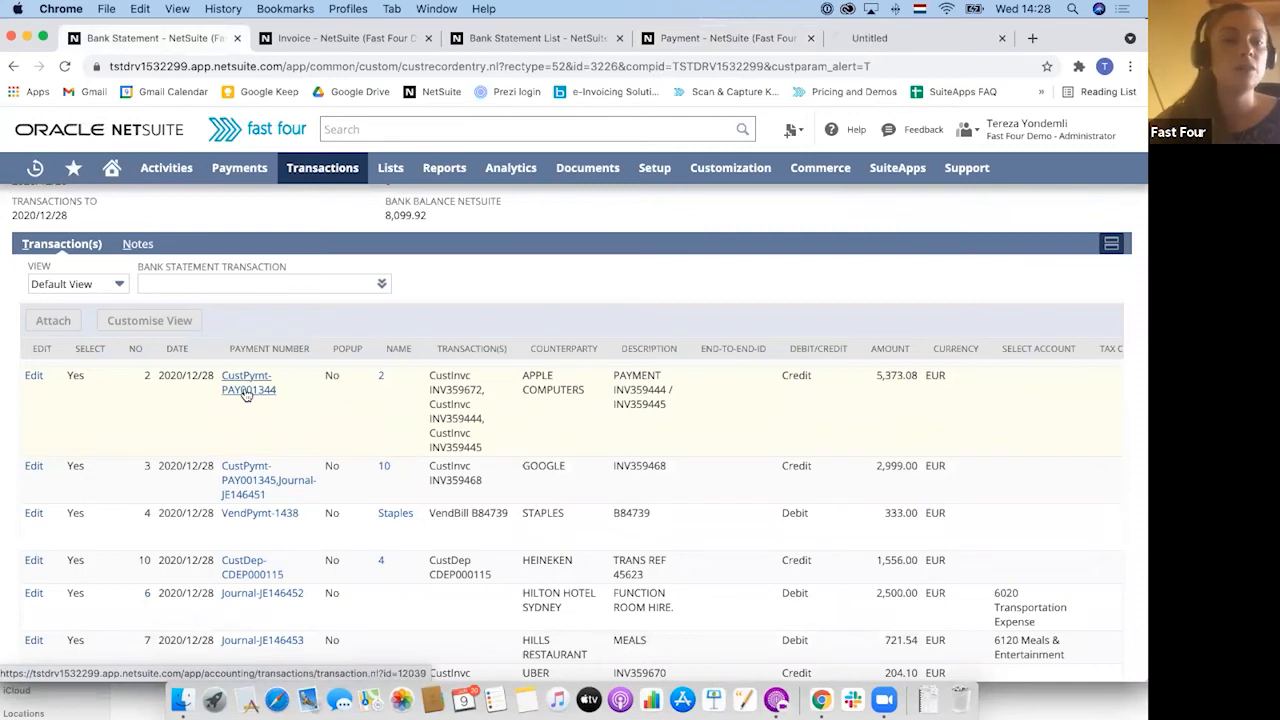
left_click(858, 40)
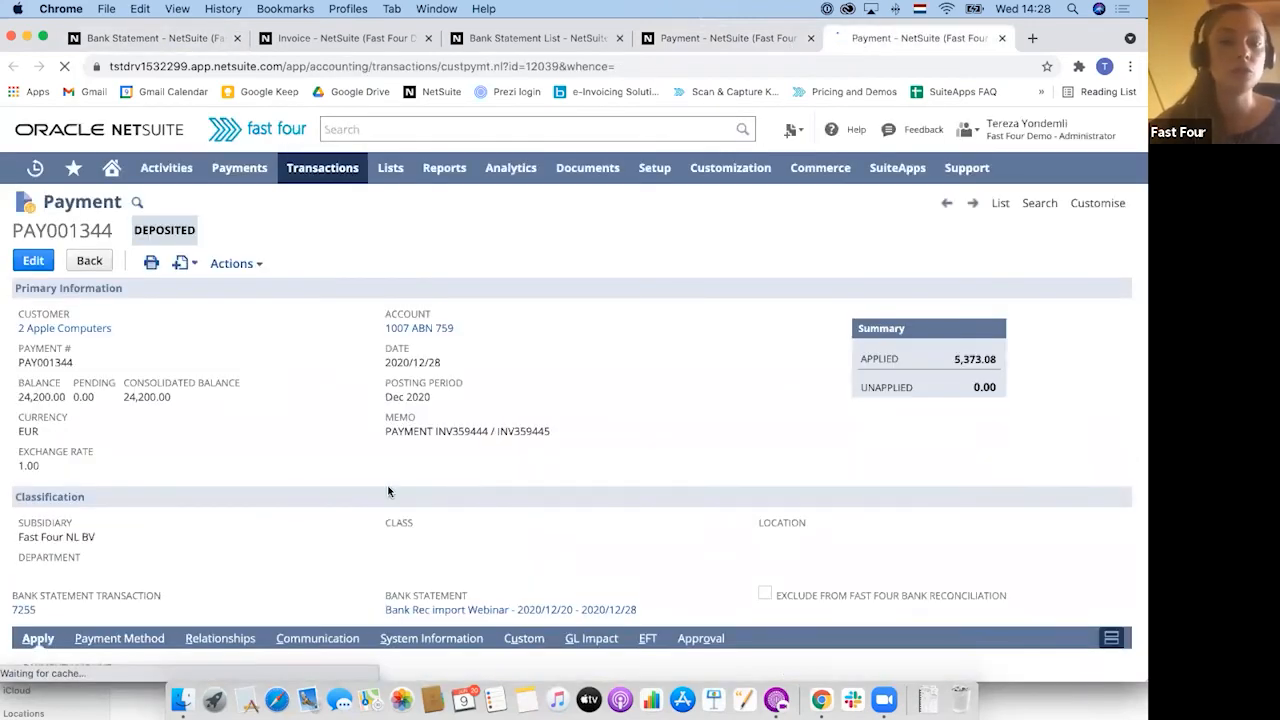
scroll(309, 497, "down", 1)
scroll(309, 500, "down", 5)
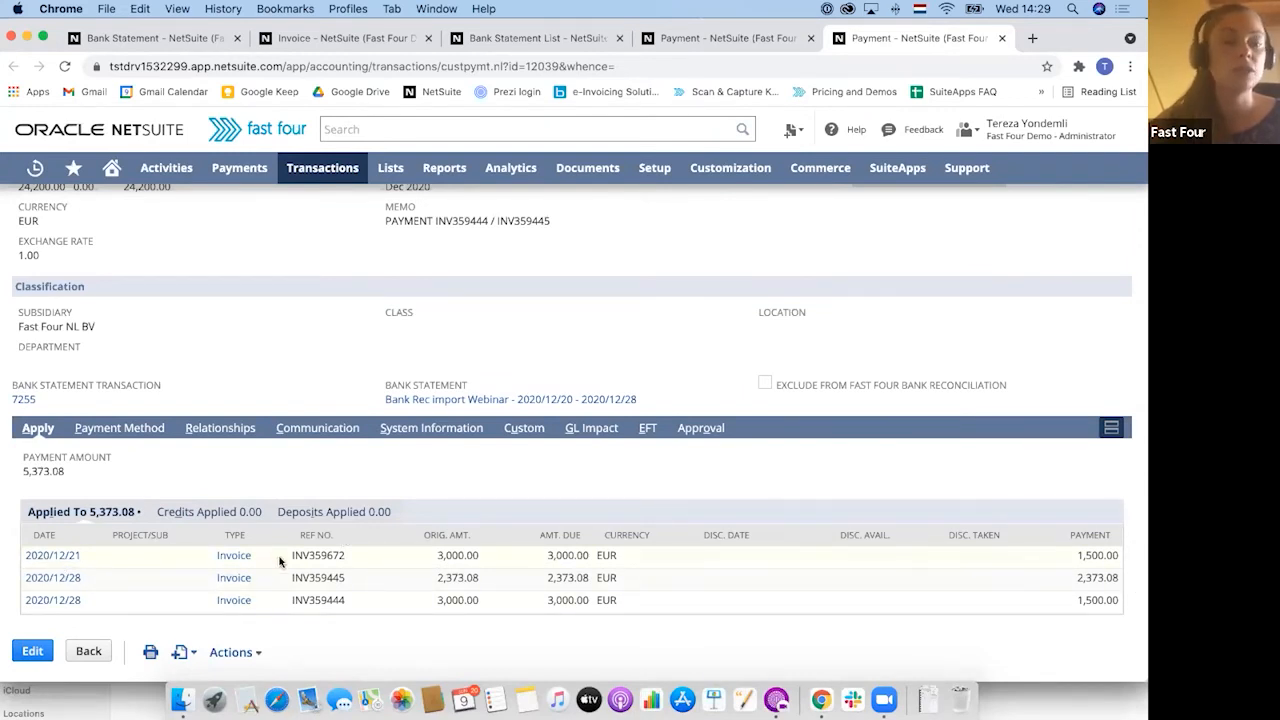
Open applied invoice INV359672 in a new tab, check its customer and status, and return to the bank statement
left_click(55, 557, "super")
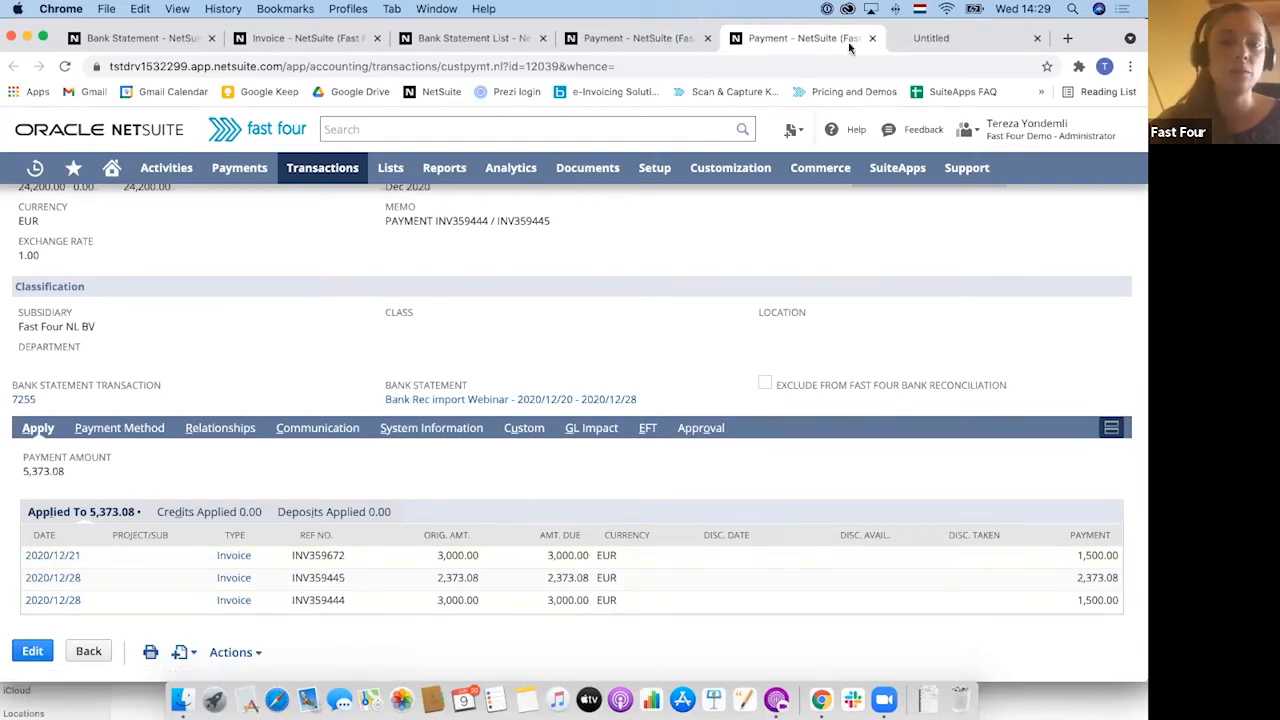
left_click(908, 41)
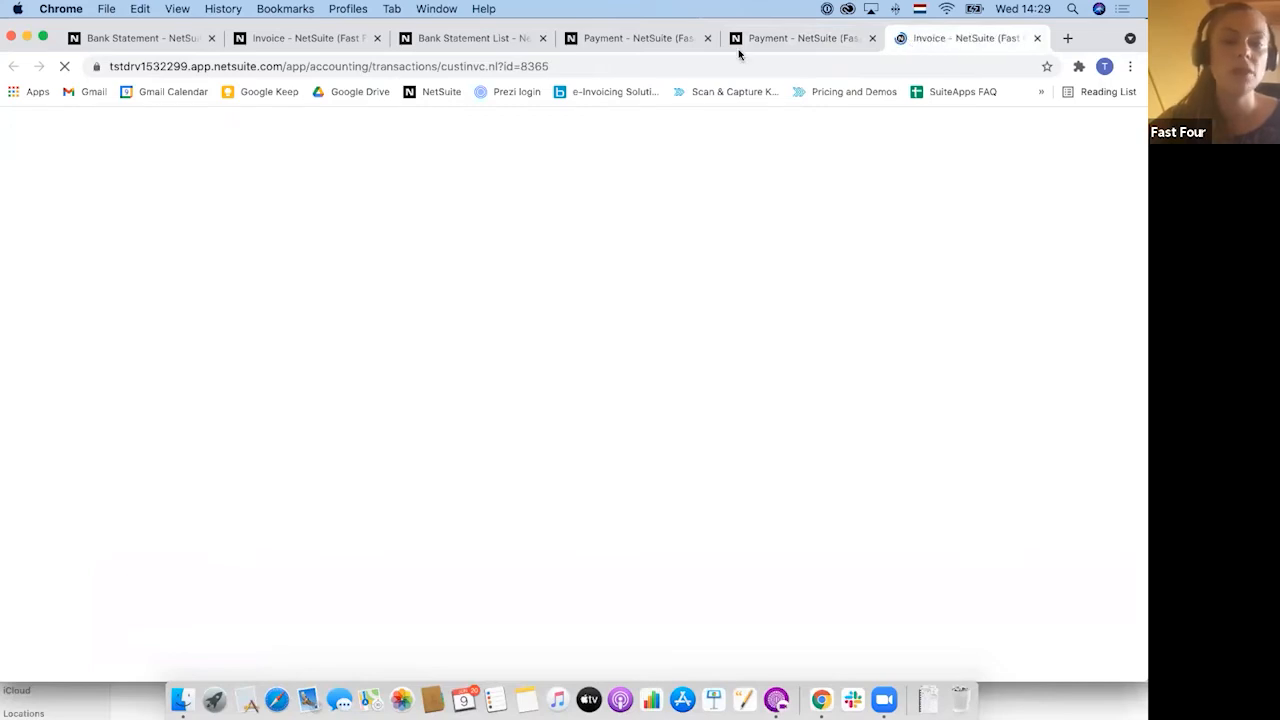
left_click_drag(136, 231, 293, 231)
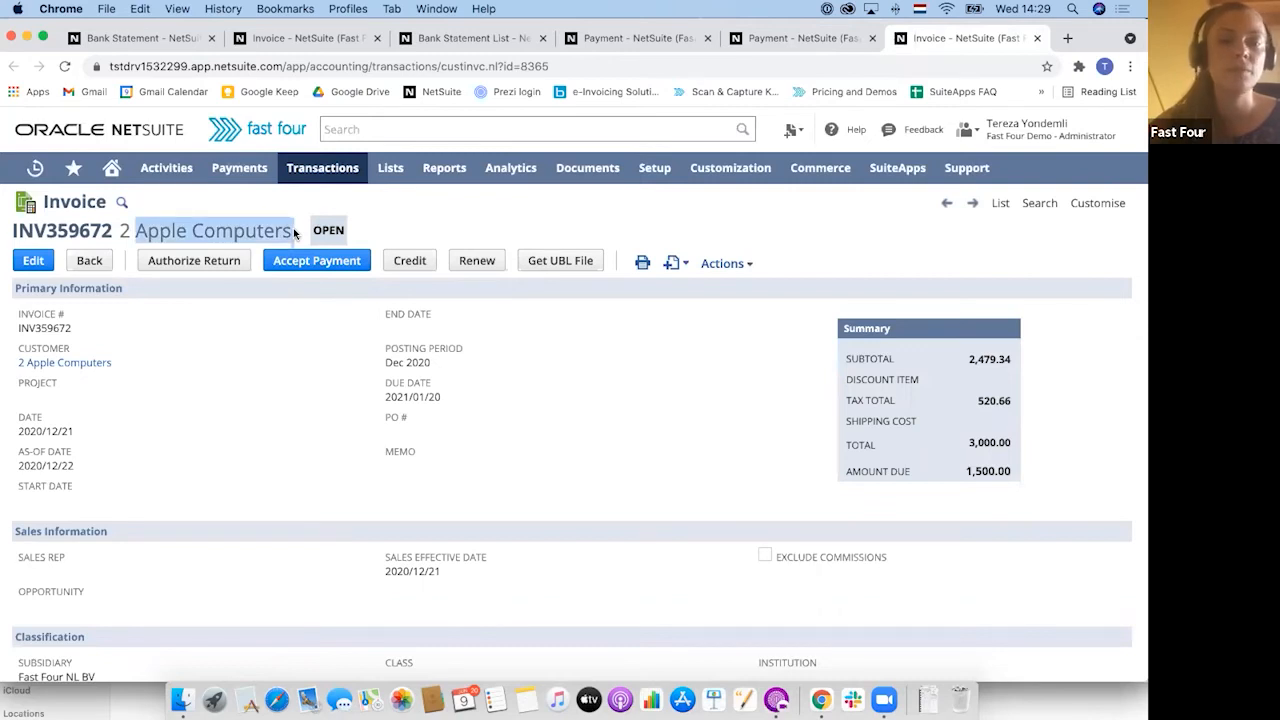
left_click(155, 40)
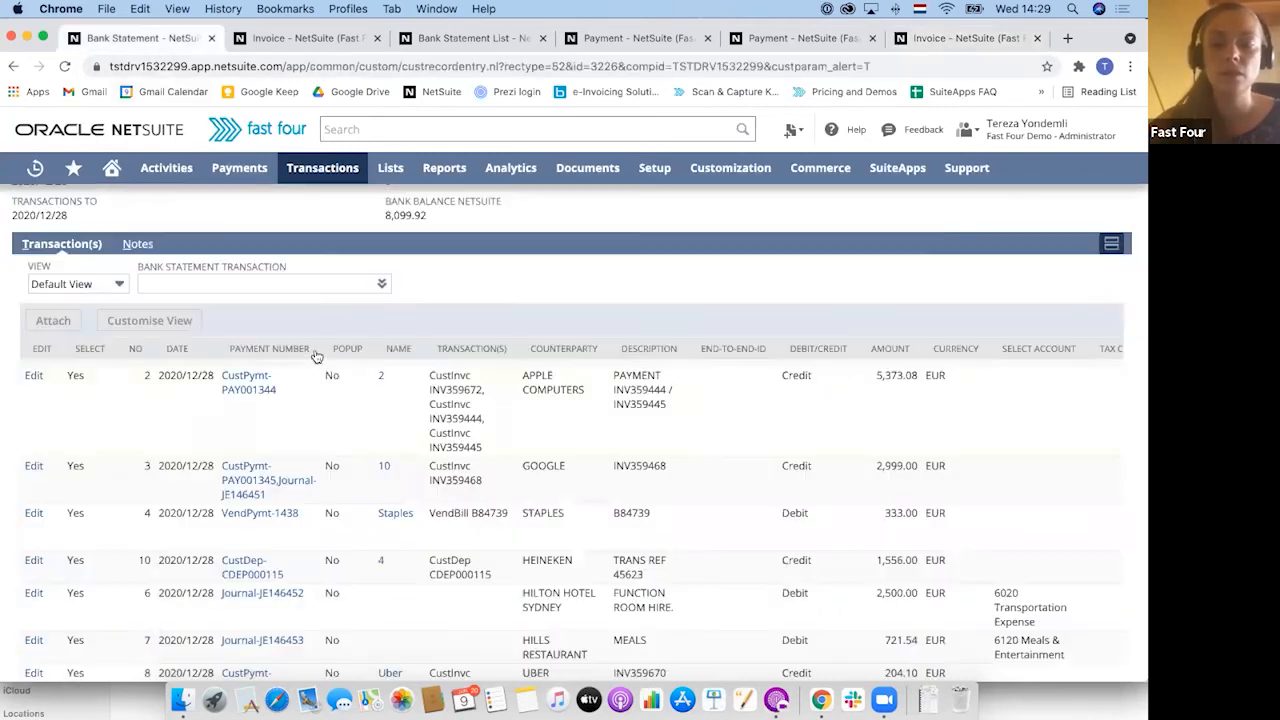
Search for journal JE146451 from line 3 of the bank statement and open it in a new tab
scroll(340, 465, "down", 1)
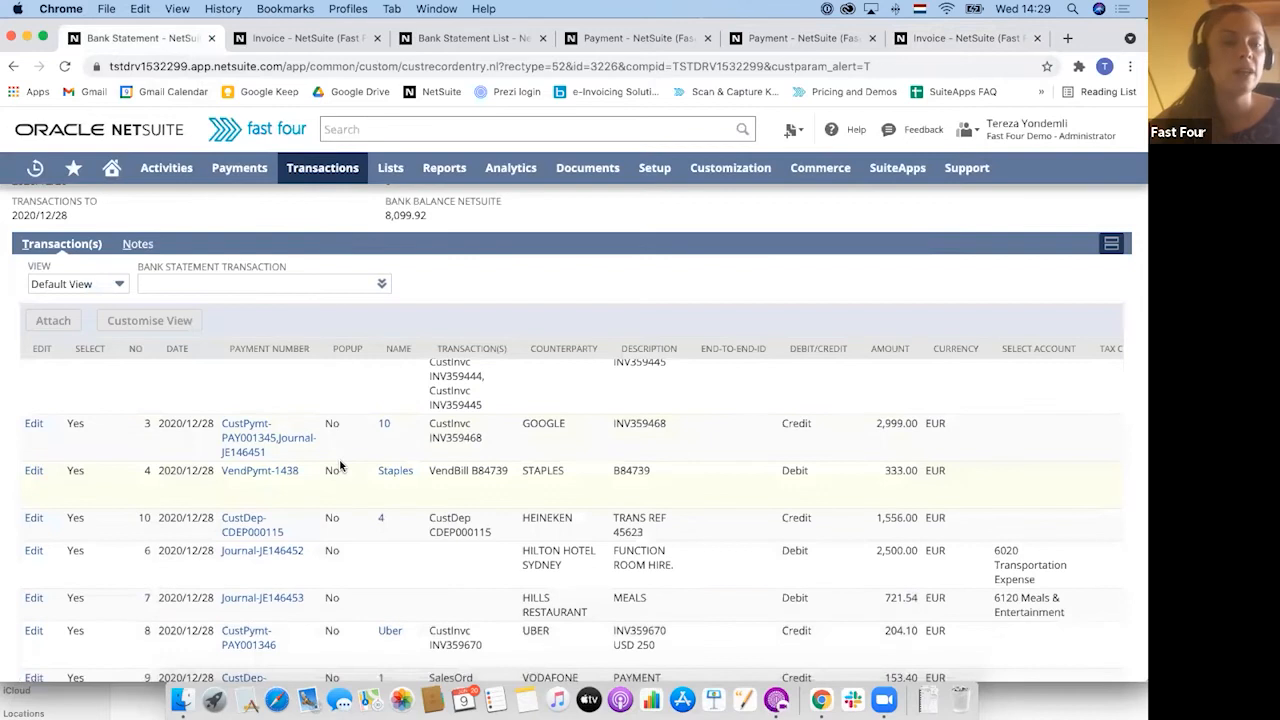
left_click_drag(272, 456, 218, 457)
key("super+c")
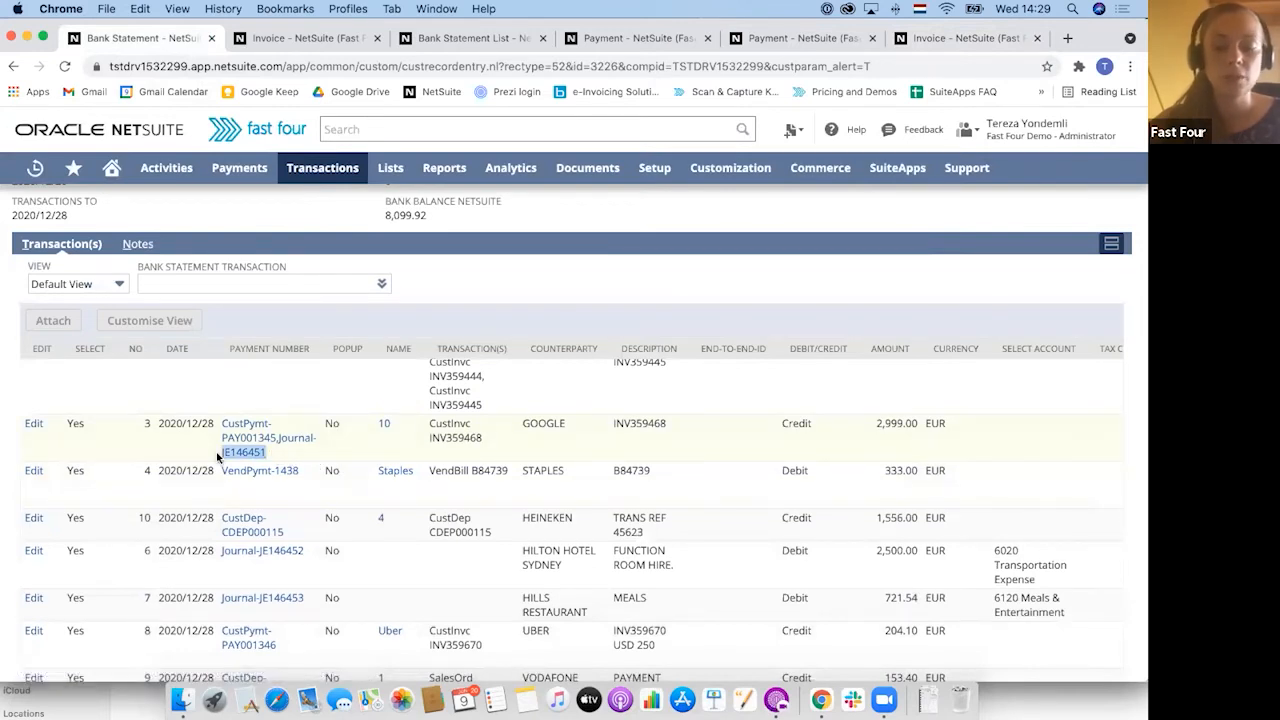
left_click(418, 130)
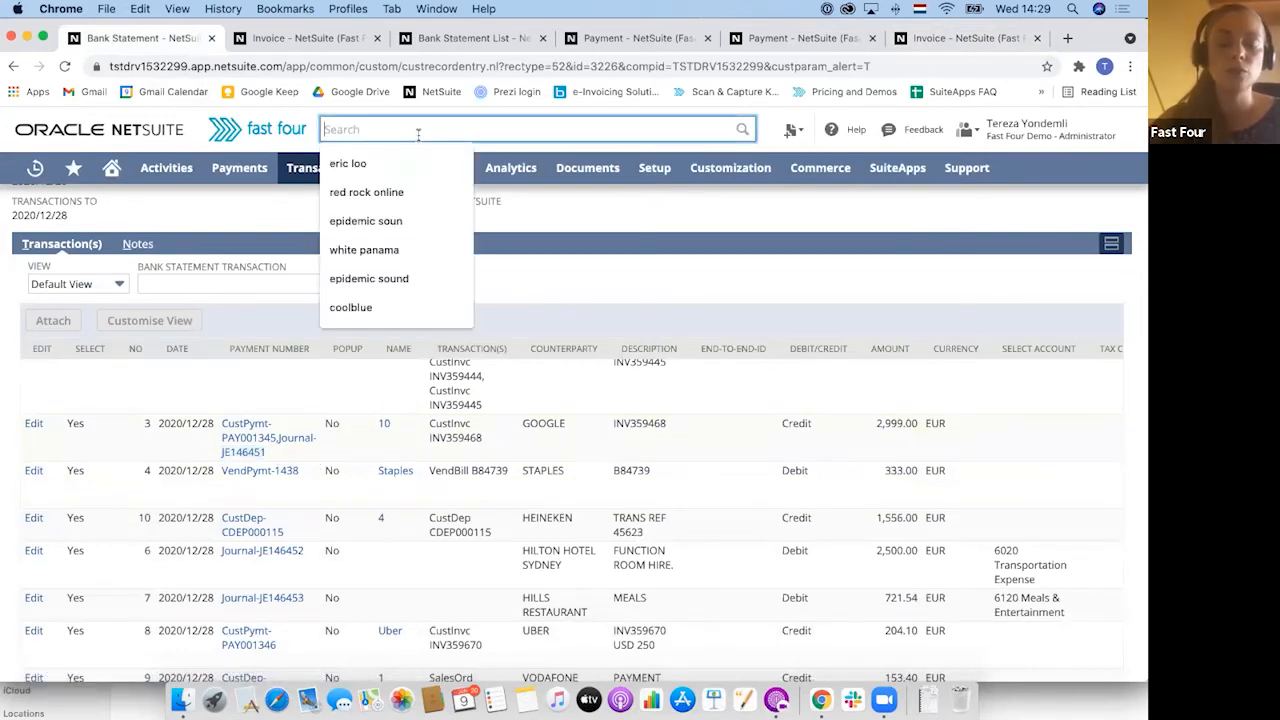
key("super+v")
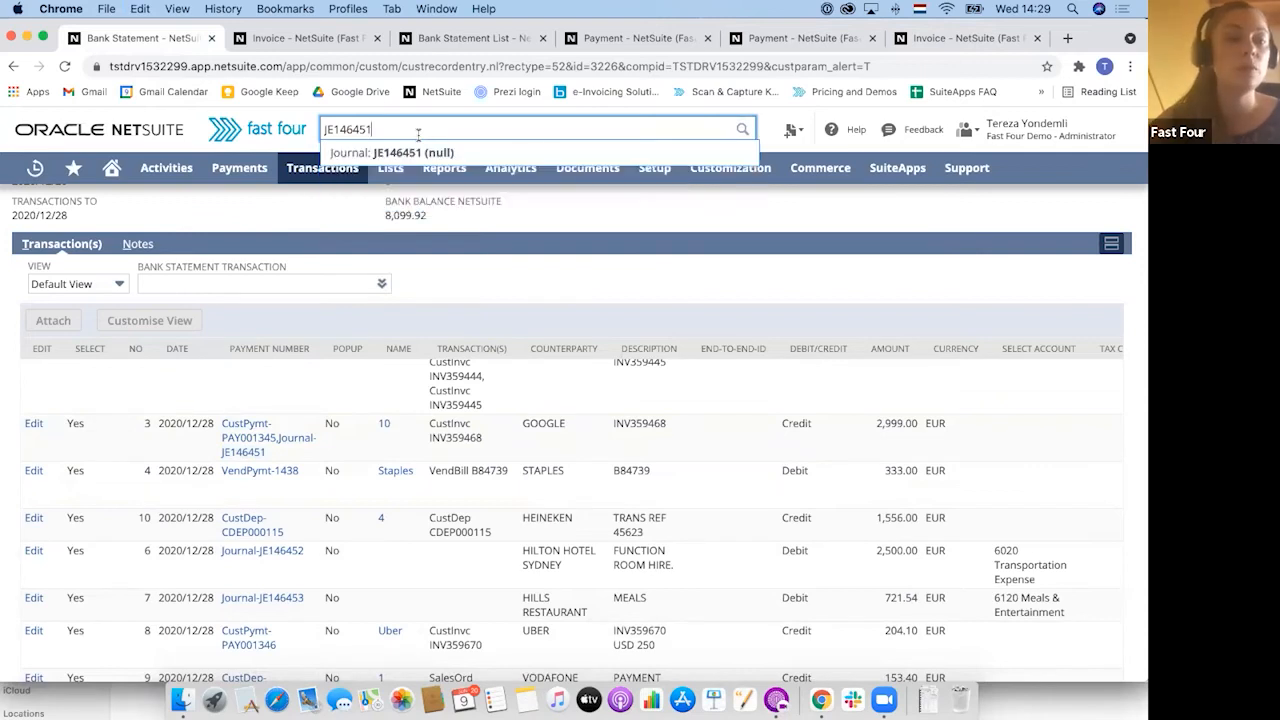
left_click(426, 157, "super")
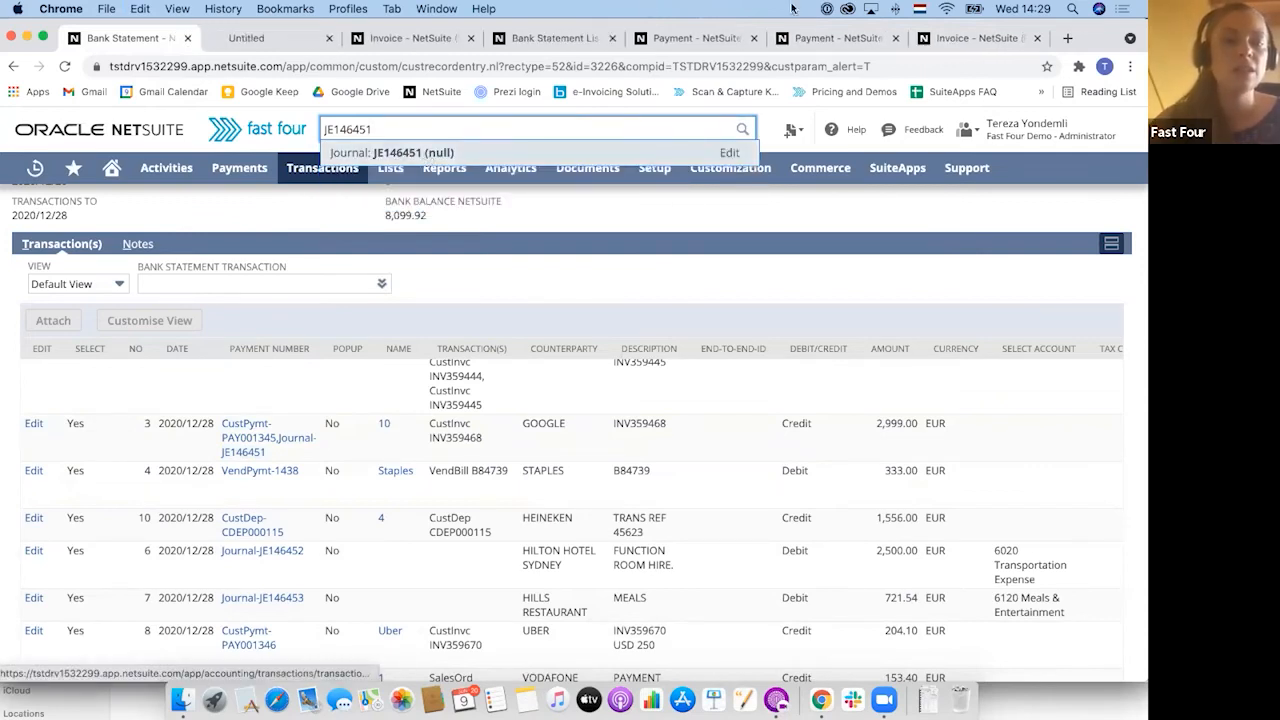
left_click(269, 40)
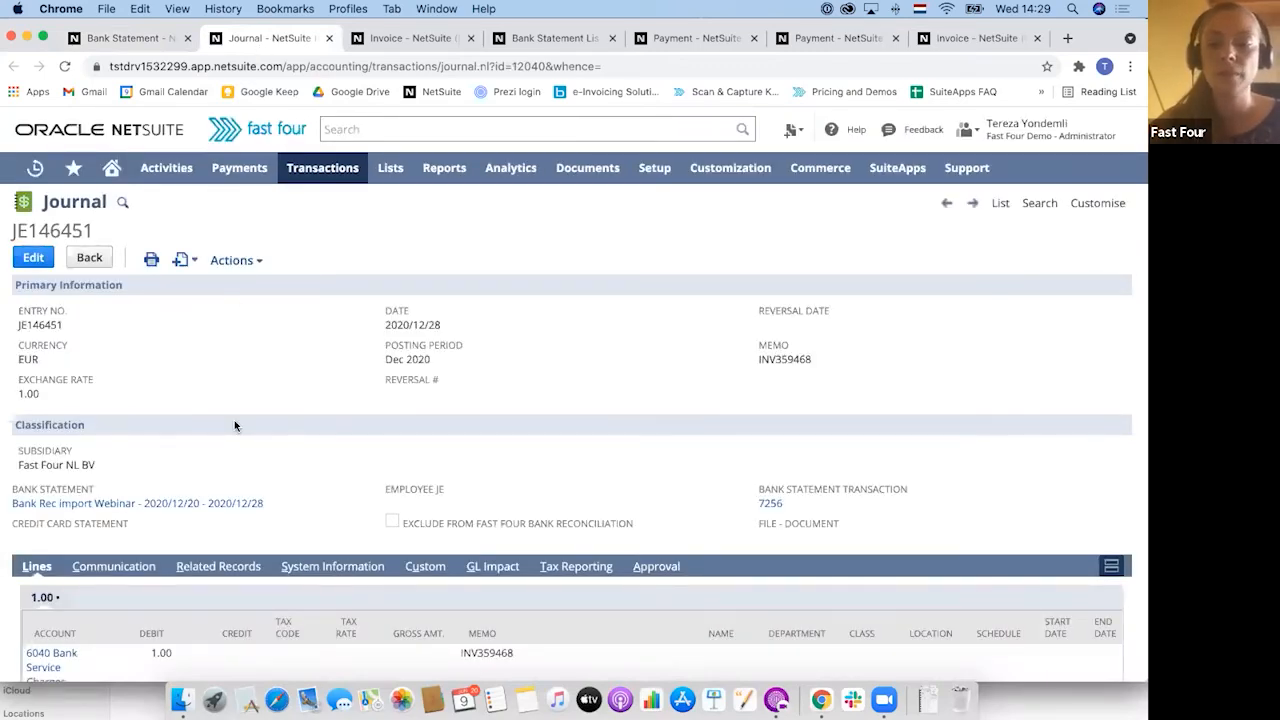
Examine the journal's primary information, linked bank statement and debit and credit lines
scroll(235, 426, "down", 1)
scroll(234, 426, "up", 1)
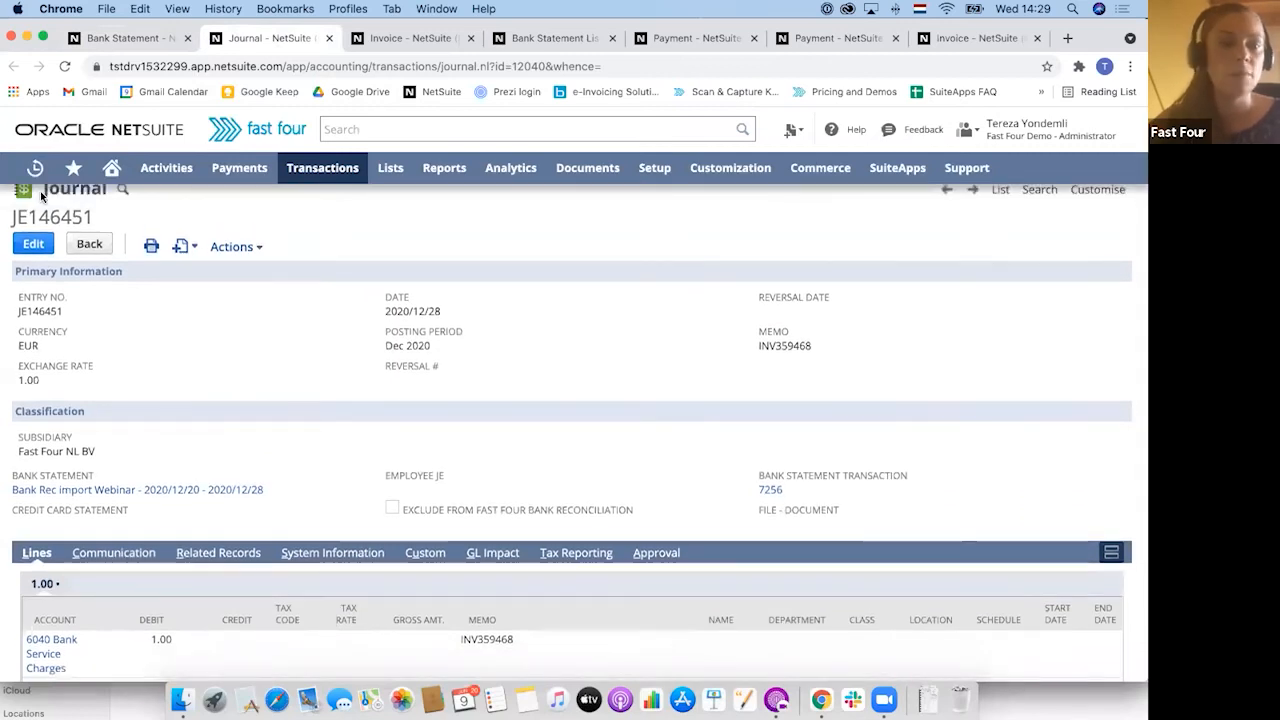
scroll(281, 478, "down", 1)
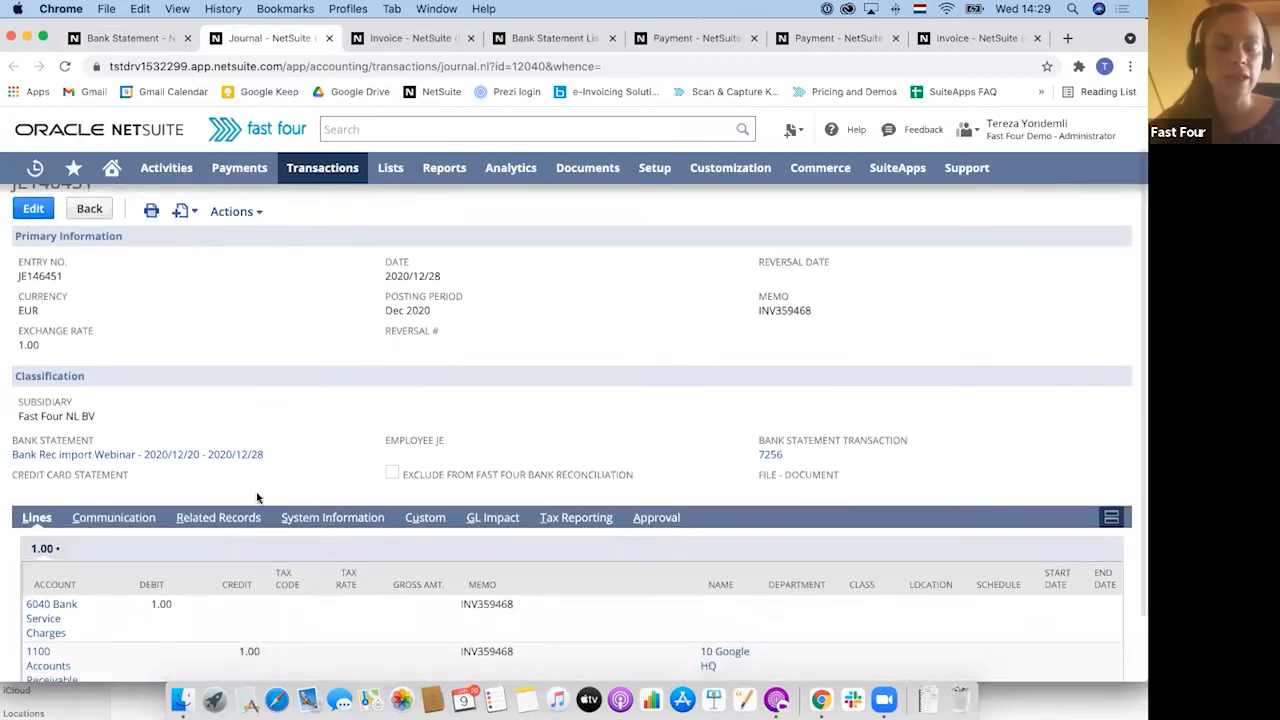
scroll(240, 481, "down", 2)
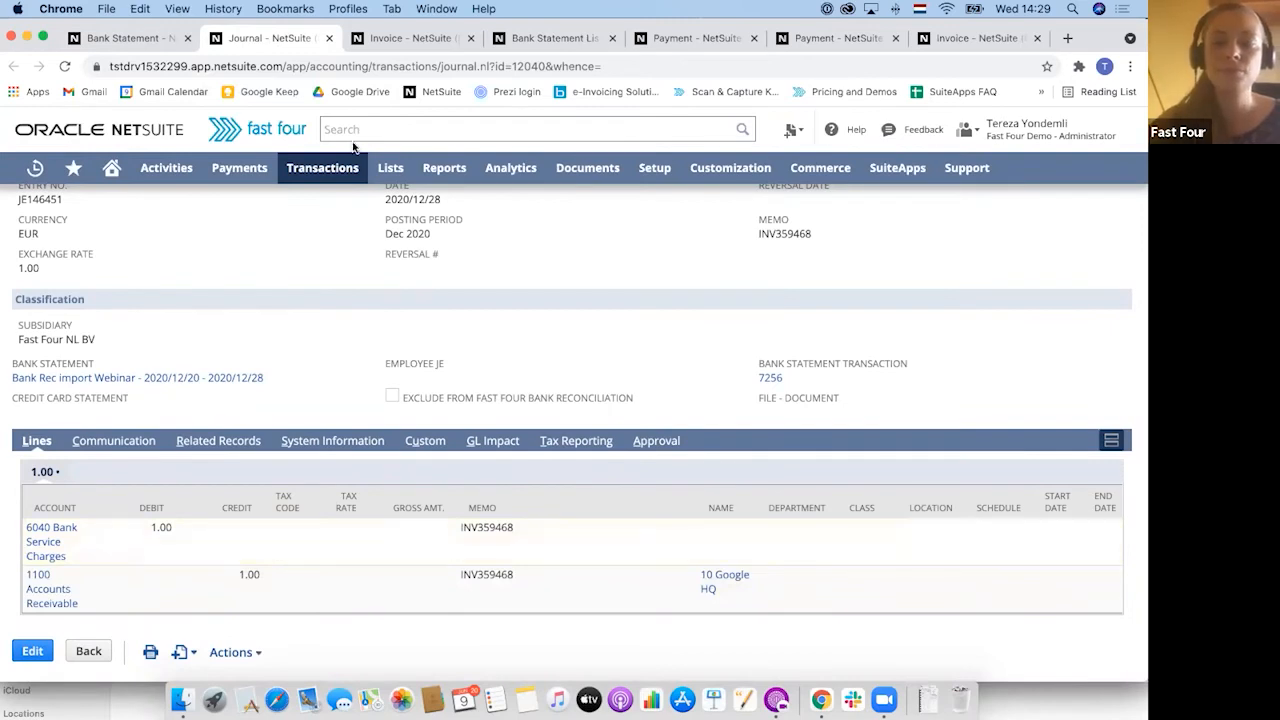
Open line 4's Staples bill payment from the bank statement in a new tab, then open its applied bill B84739 to check the status
left_click(122, 37)
scroll(432, 459, "down", 1)
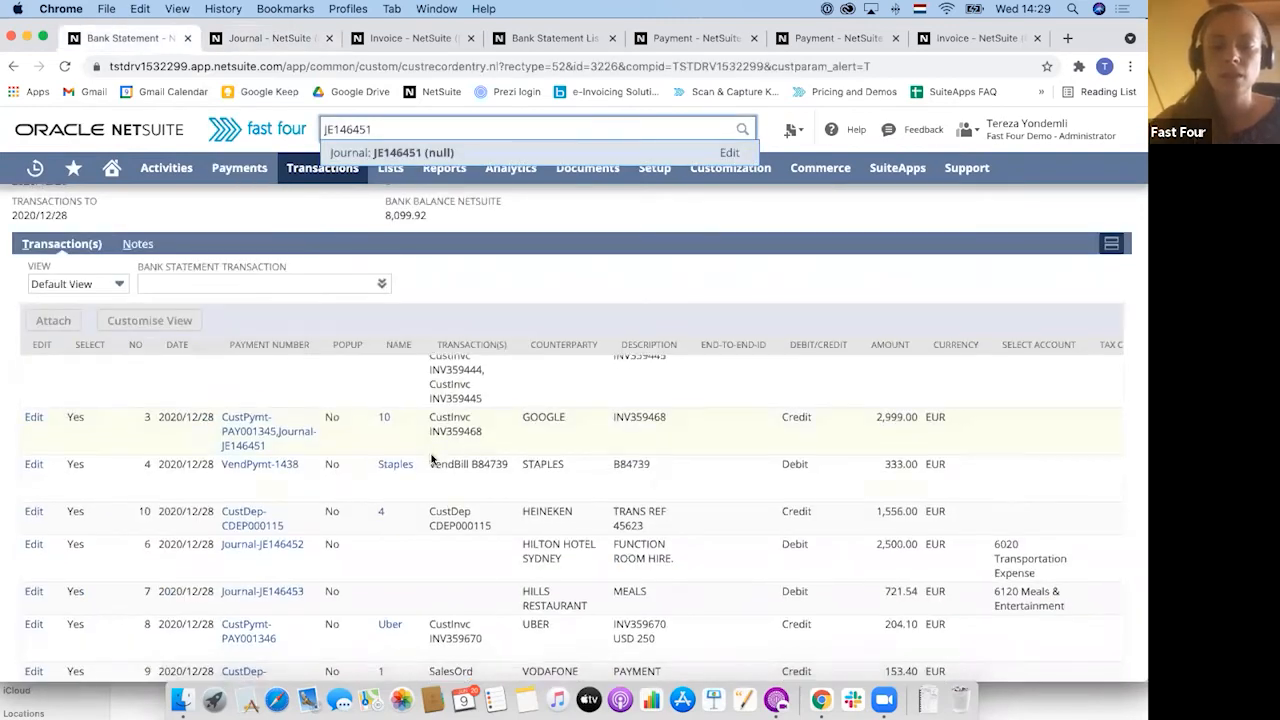
left_click(262, 461, "super")
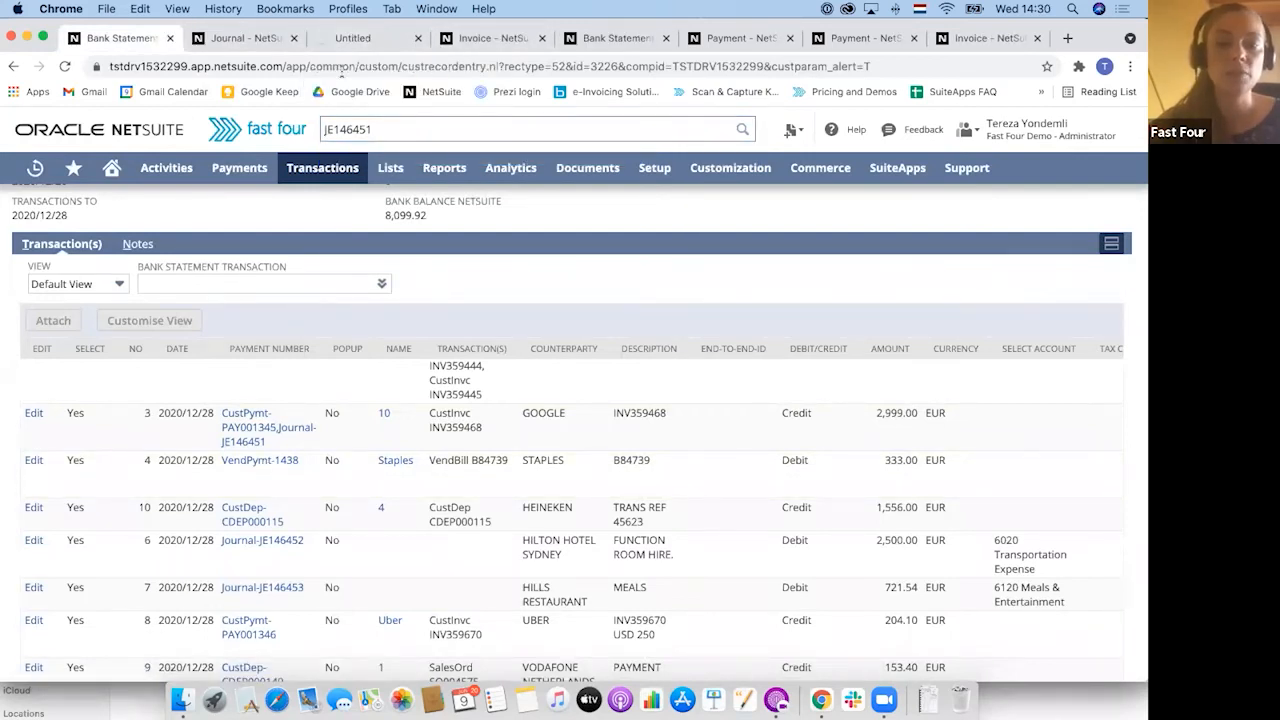
left_click(390, 42)
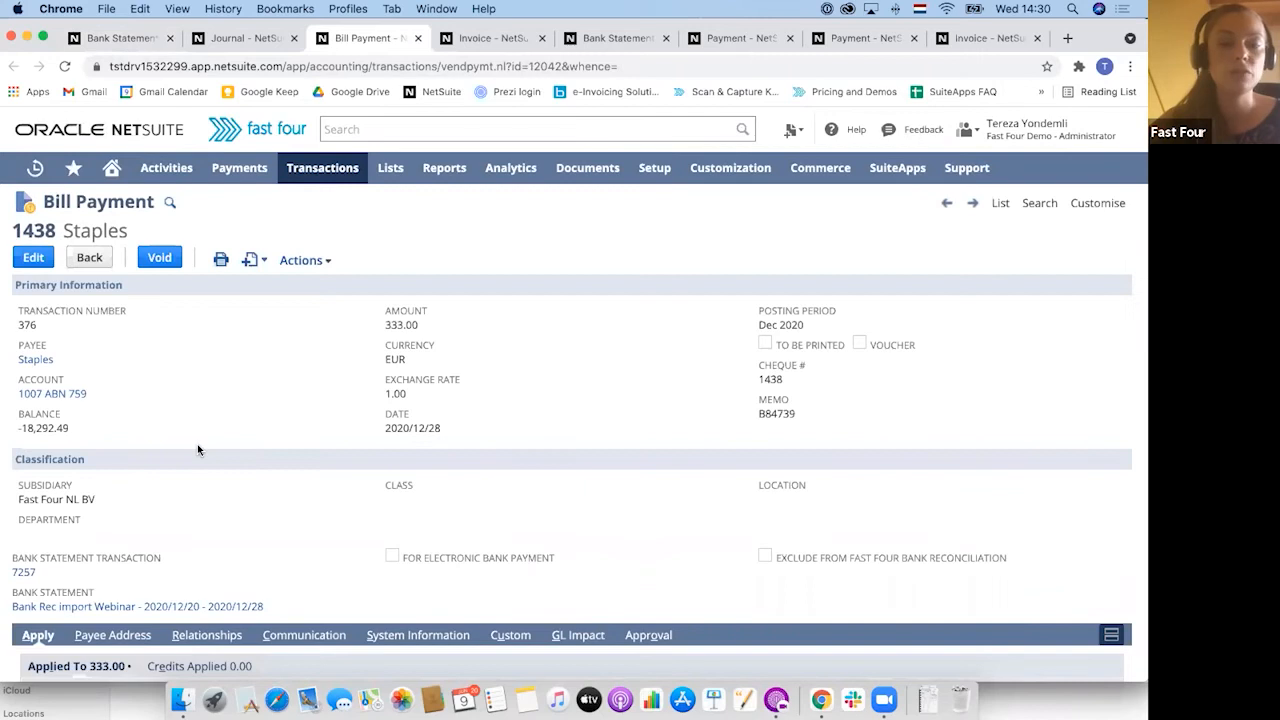
scroll(197, 444, "down", 2)
scroll(197, 449, "down", 1)
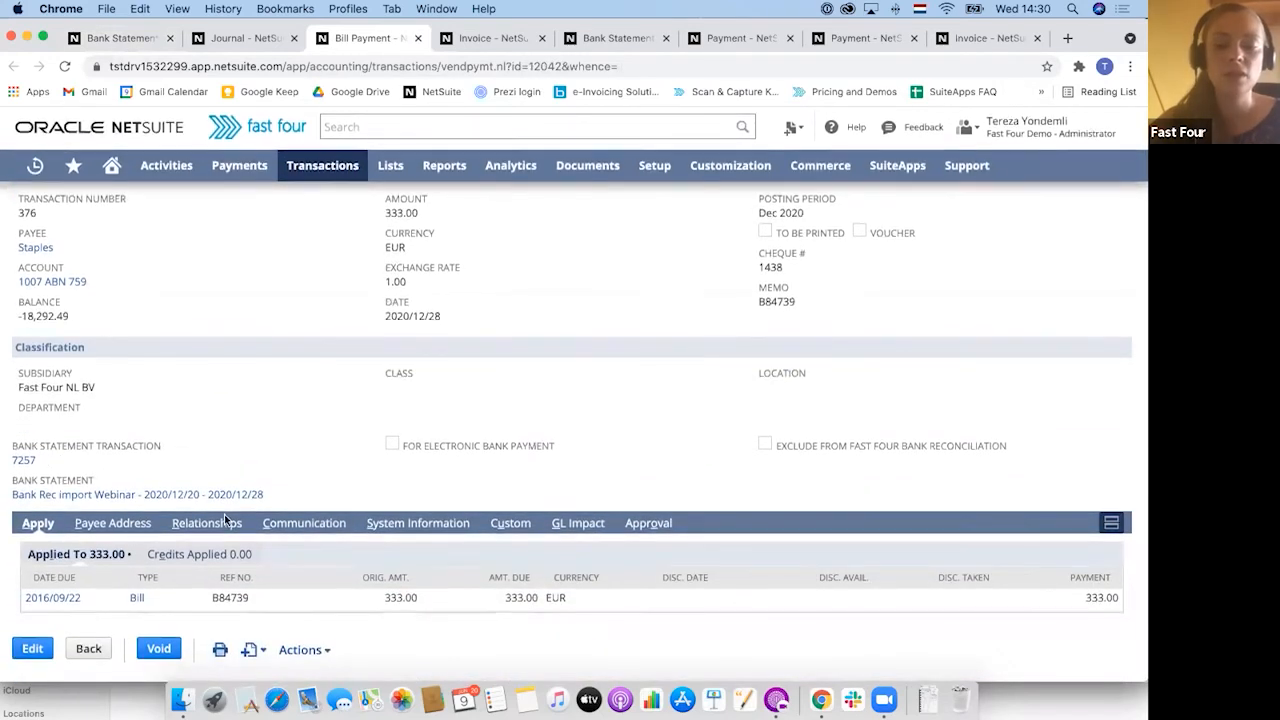
left_click(54, 602)
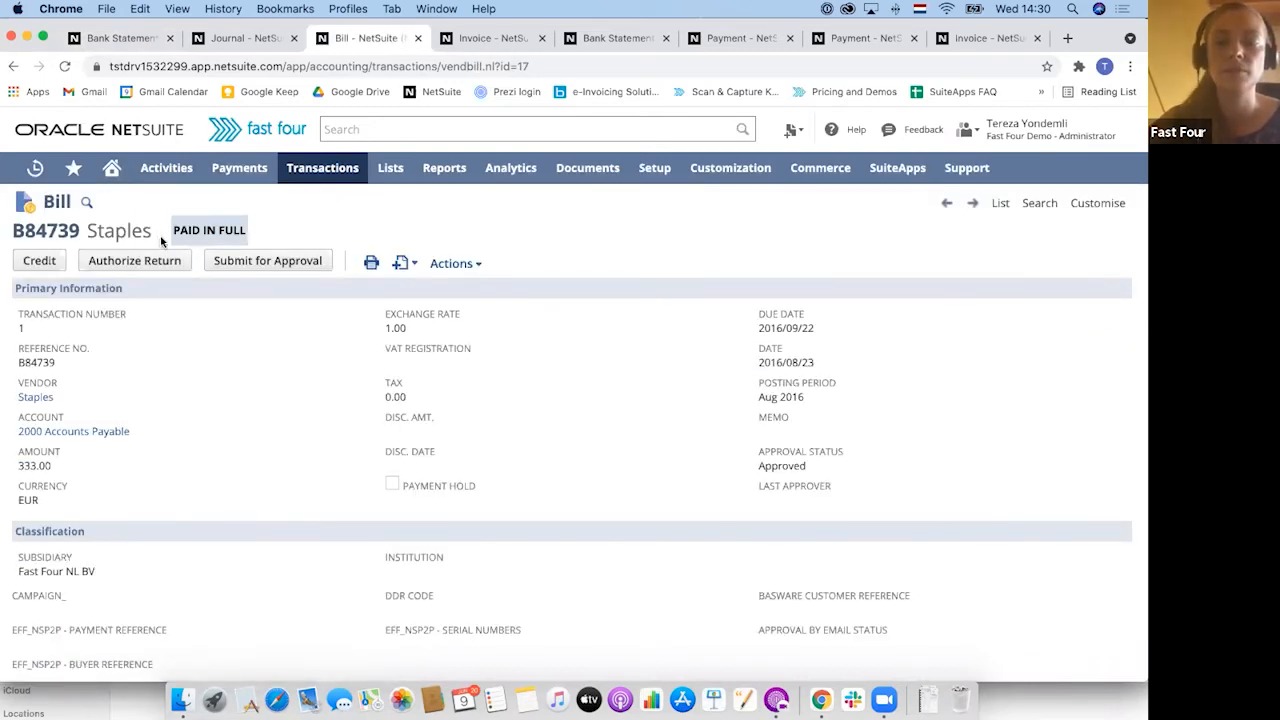
Open customer deposit CDEP000149 from line 9 of the bank statement in a new tab and review its details
left_click(118, 40)
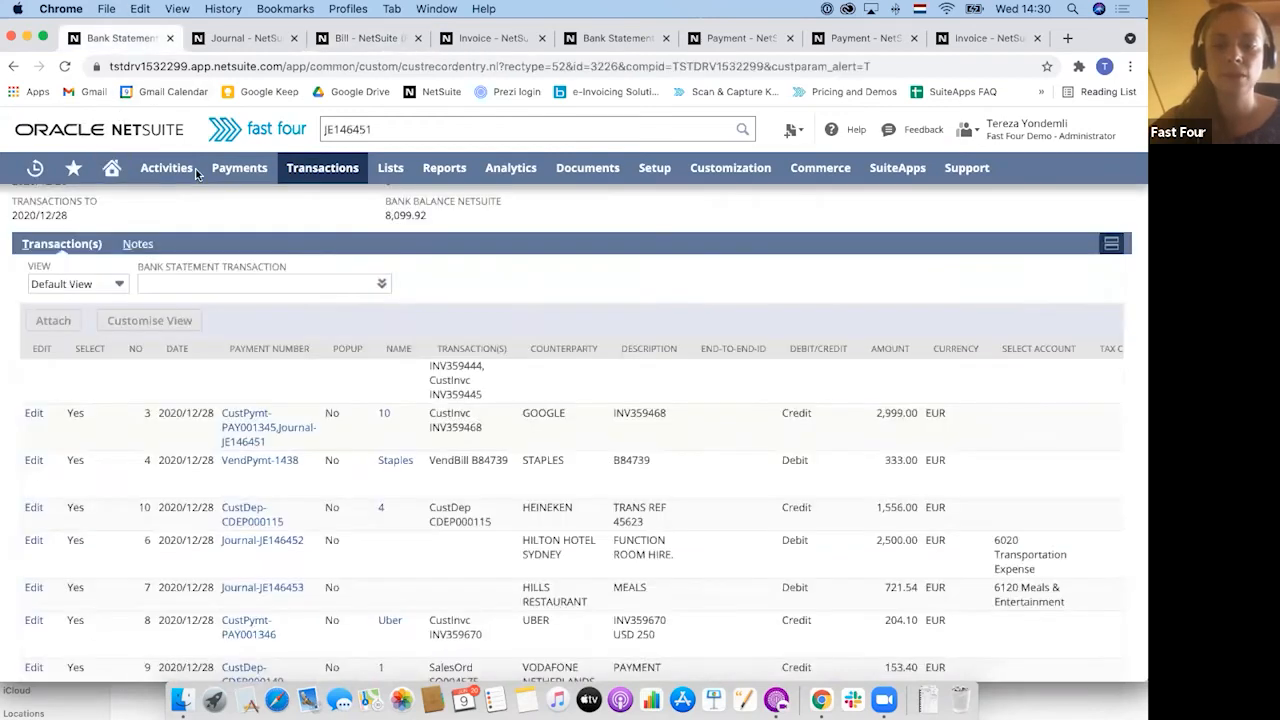
scroll(336, 484, "down", 3)
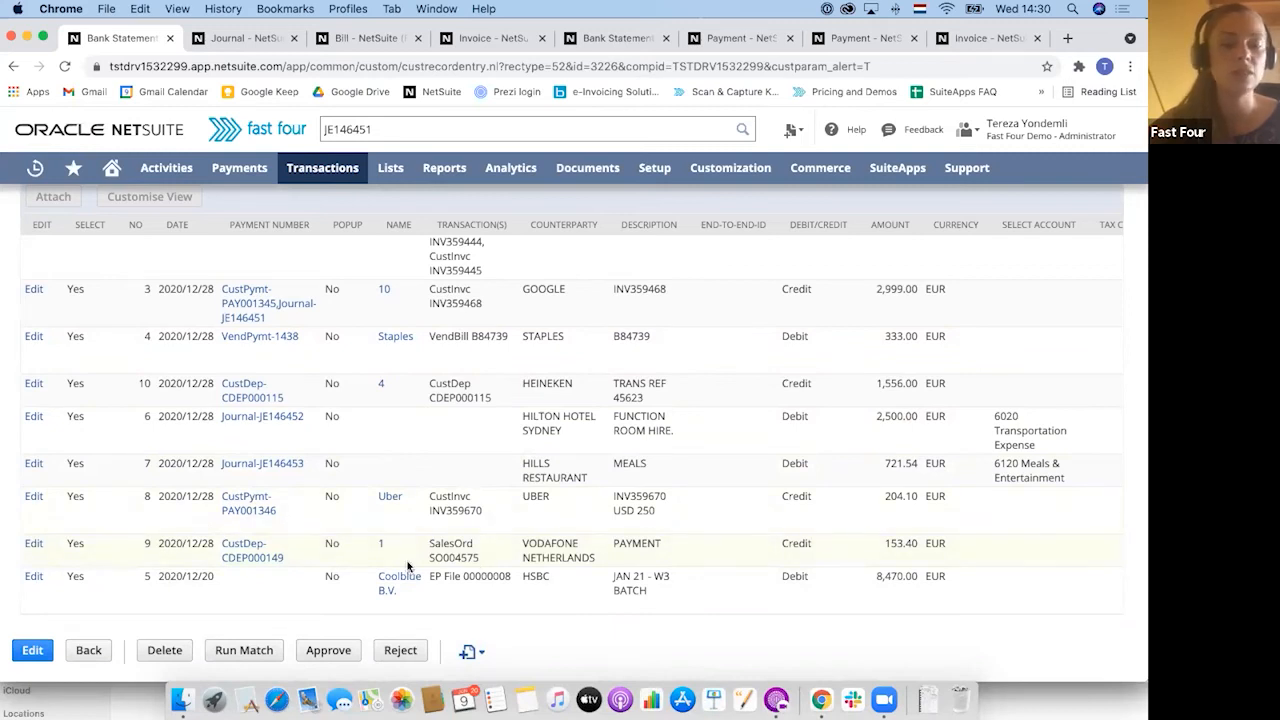
left_click(245, 557, "super")
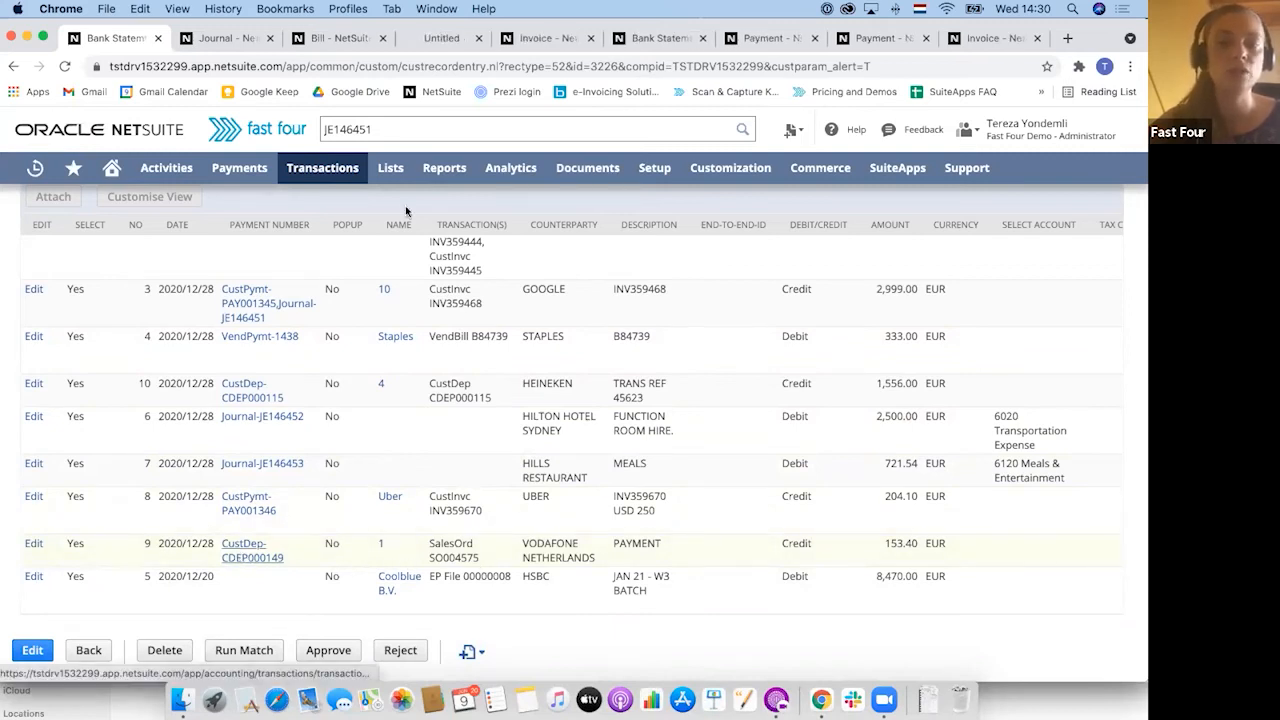
left_click(434, 38)
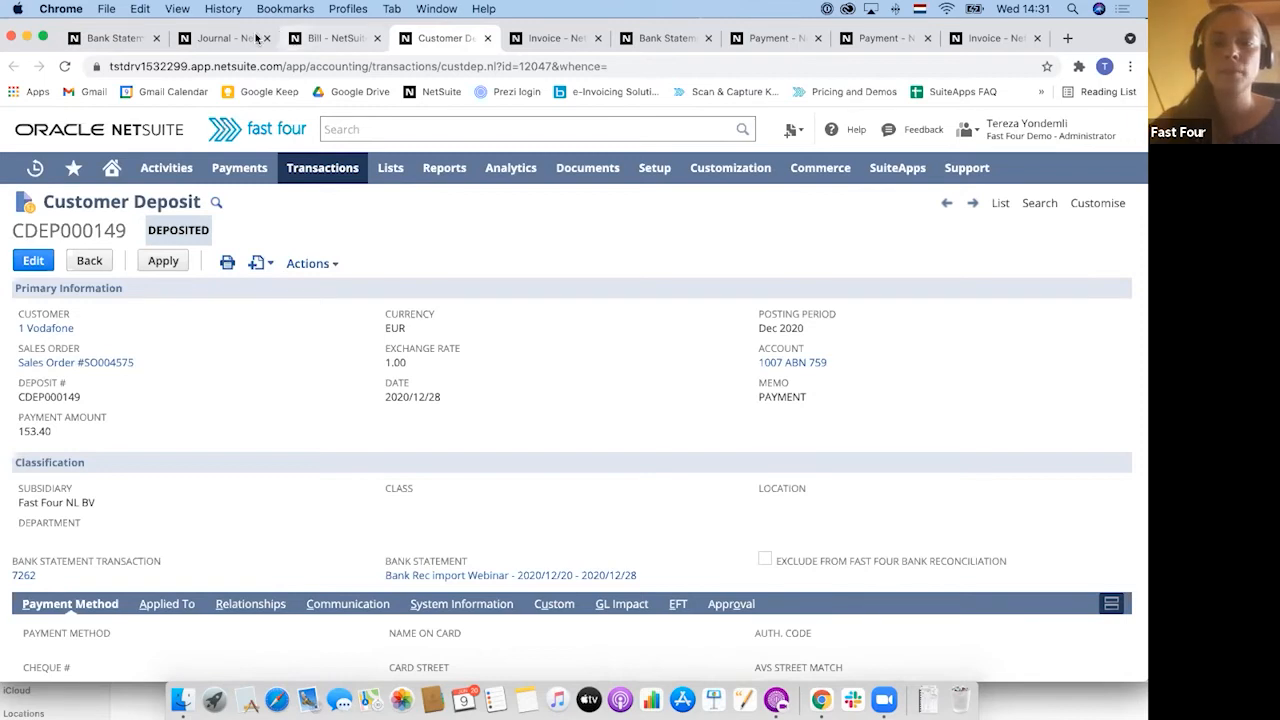
From the bank statement, open the Bank Reconciliation Report in a new tab
left_click(105, 40)
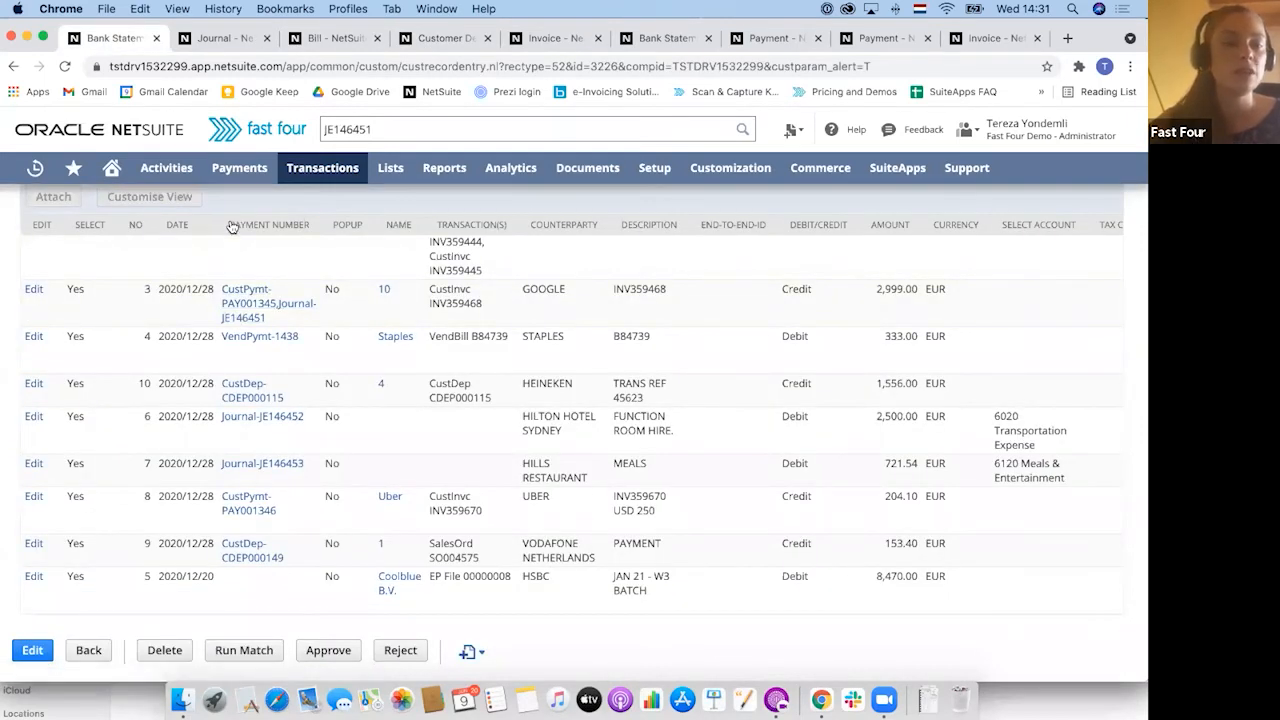
mouse_move(320, 170)
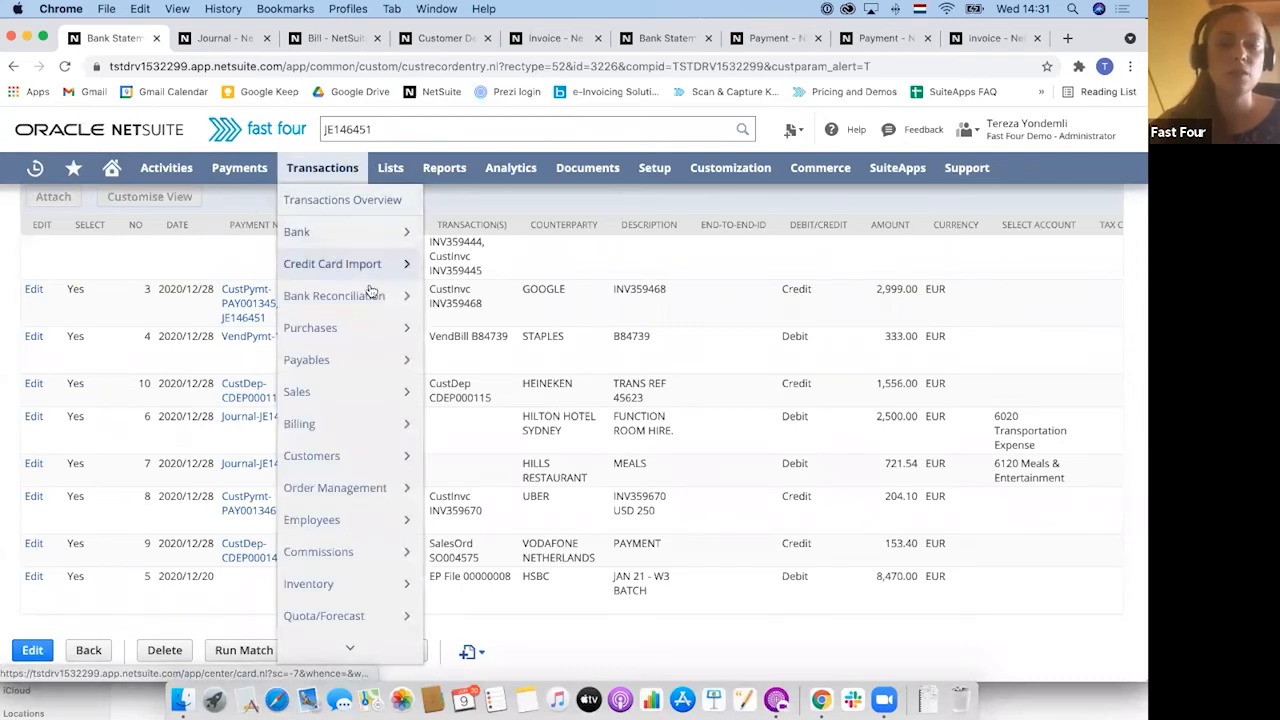
mouse_move(368, 294)
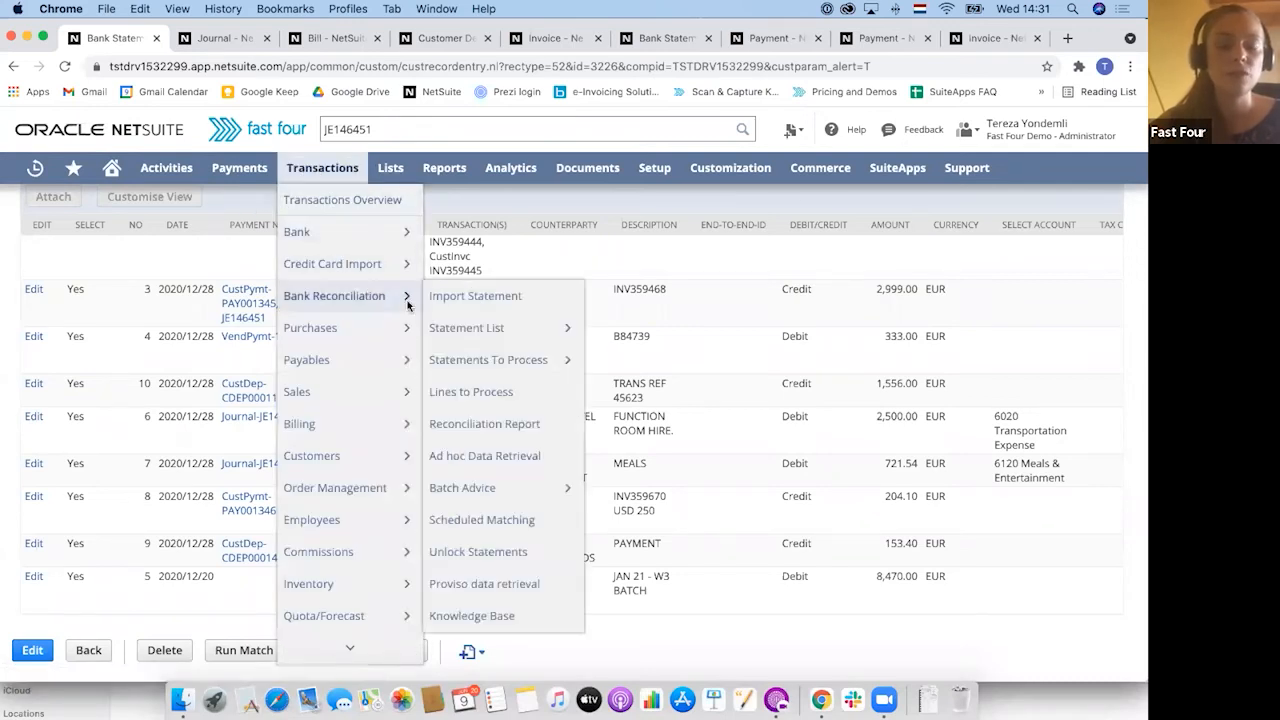
left_click(466, 426, "super")
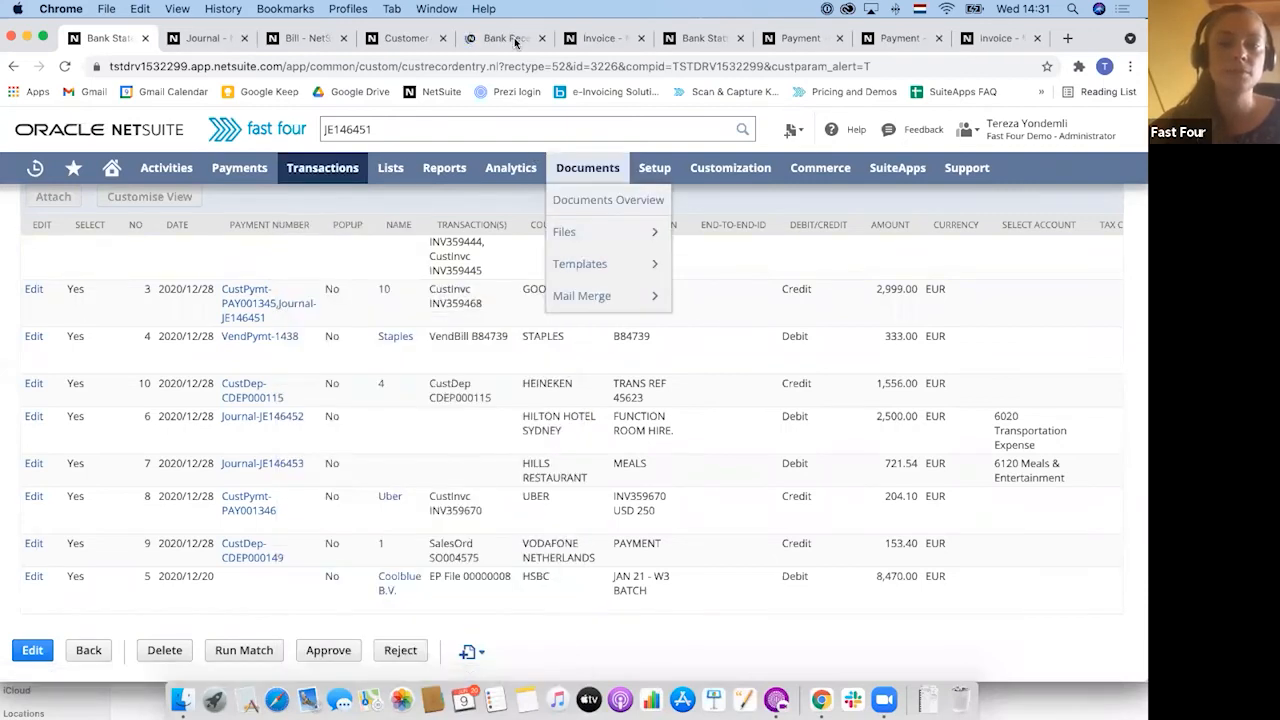
left_click(515, 40)
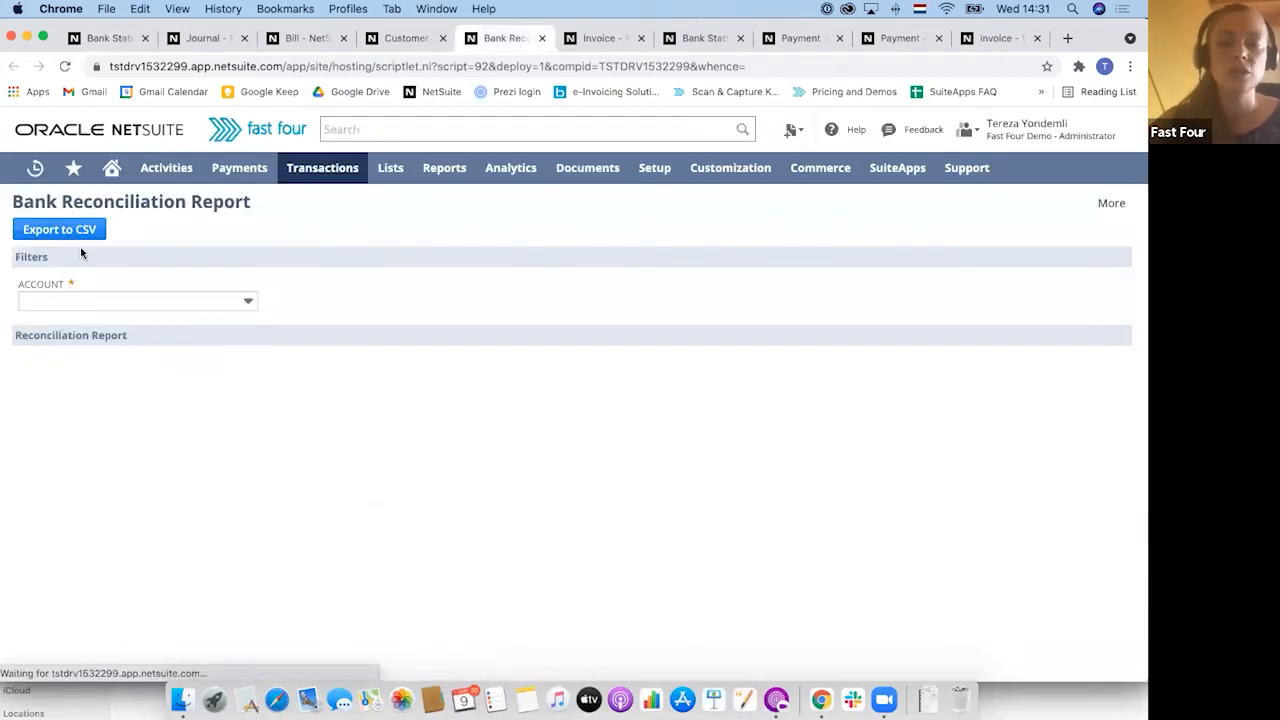
Run the reconciliation report for account 1007 ABN 759 and the 2020/12/28 Bank Rec import Webinar statement
left_click(75, 299)
left_click(63, 342)
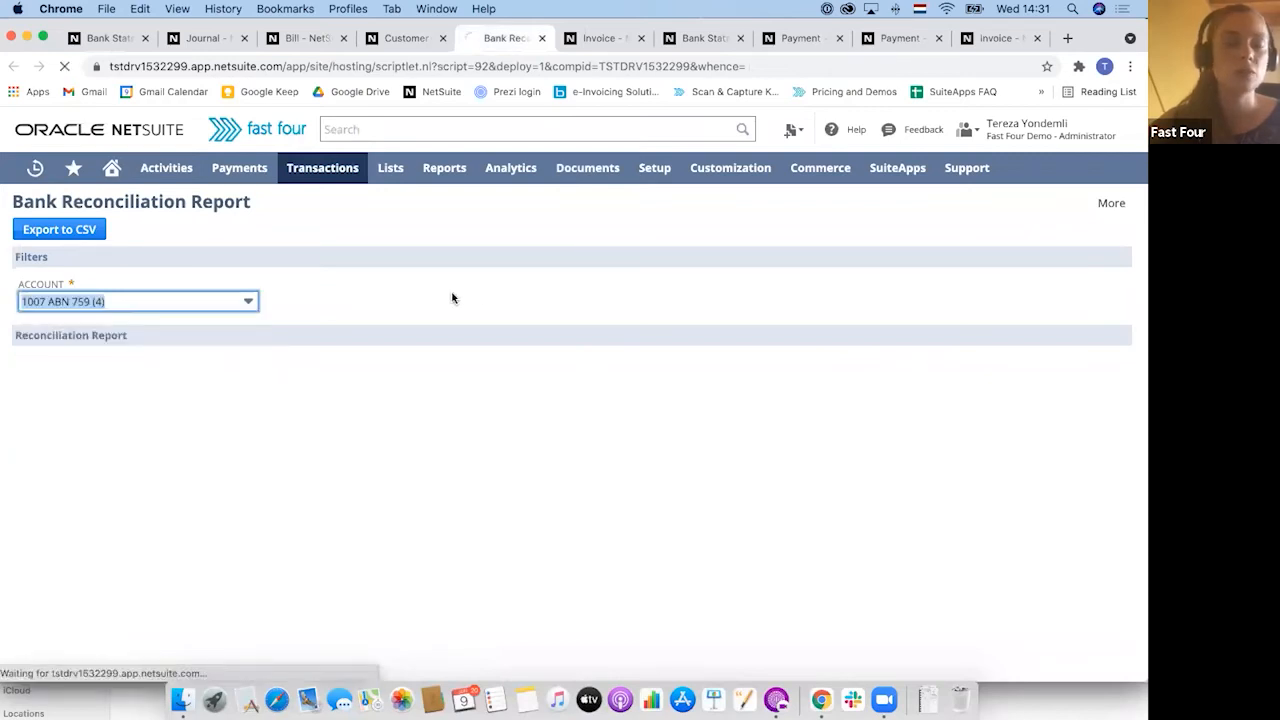
left_click(615, 299)
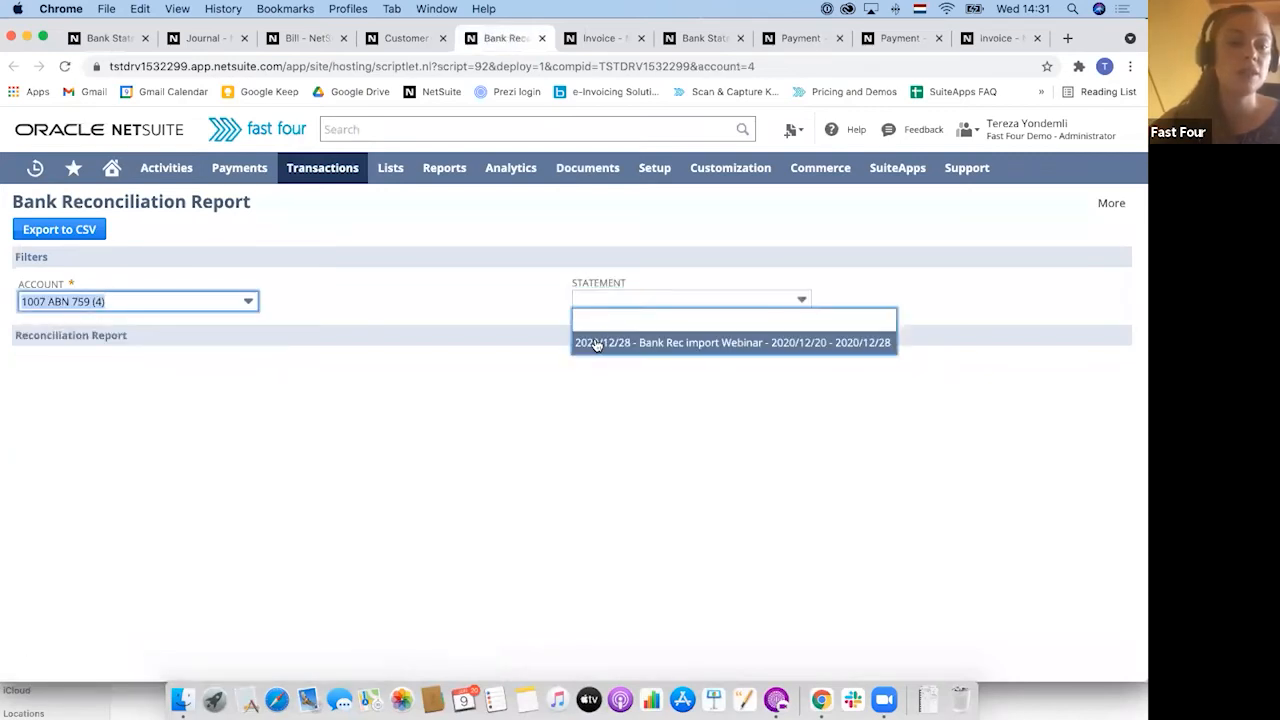
left_click(597, 343)
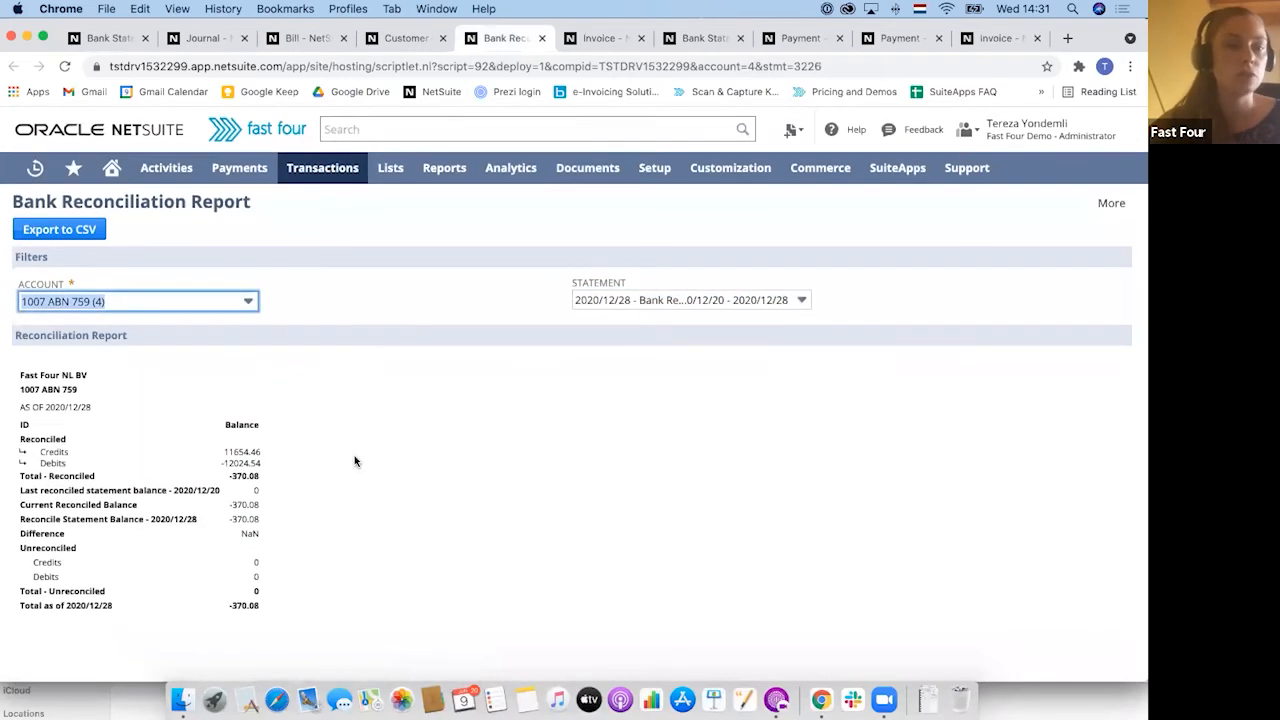
Expand the reconciled credits and the Vodafone Netherlands INV359442 entry, and review the report's reconciled and unreconciled totals
left_click(55, 458)
left_click(55, 455)
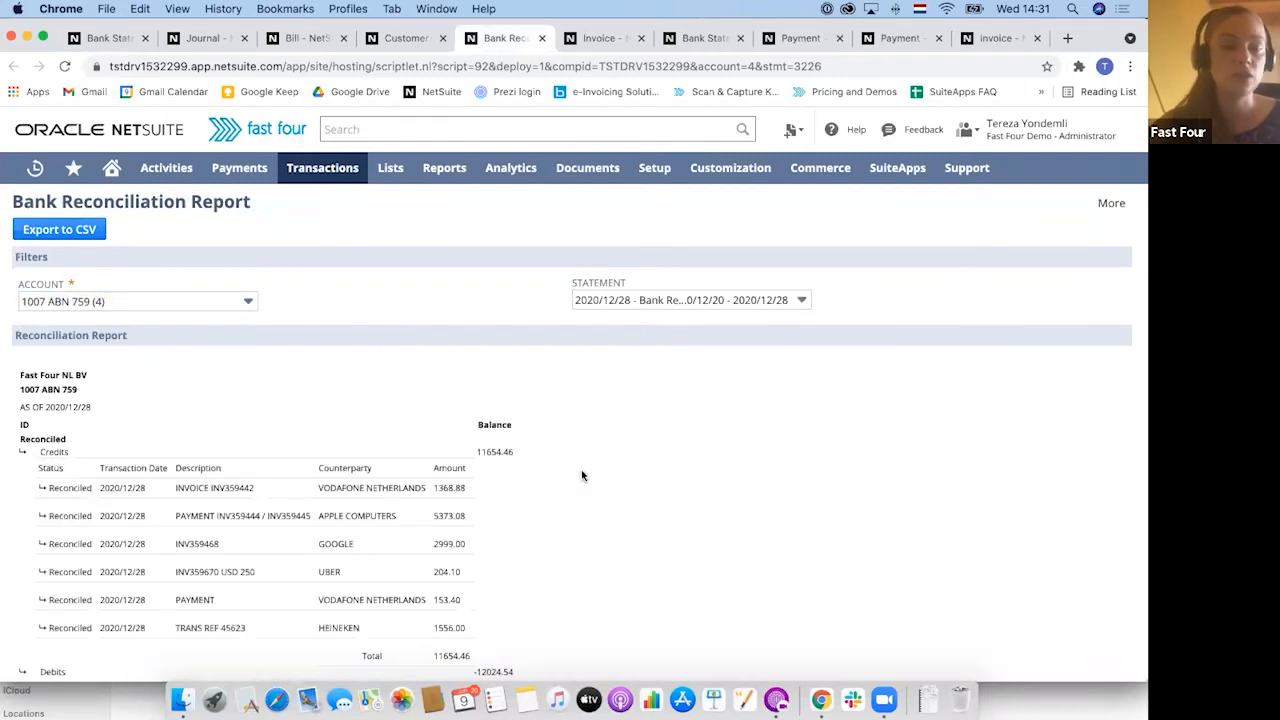
scroll(582, 475, "down", 3)
left_click(179, 349)
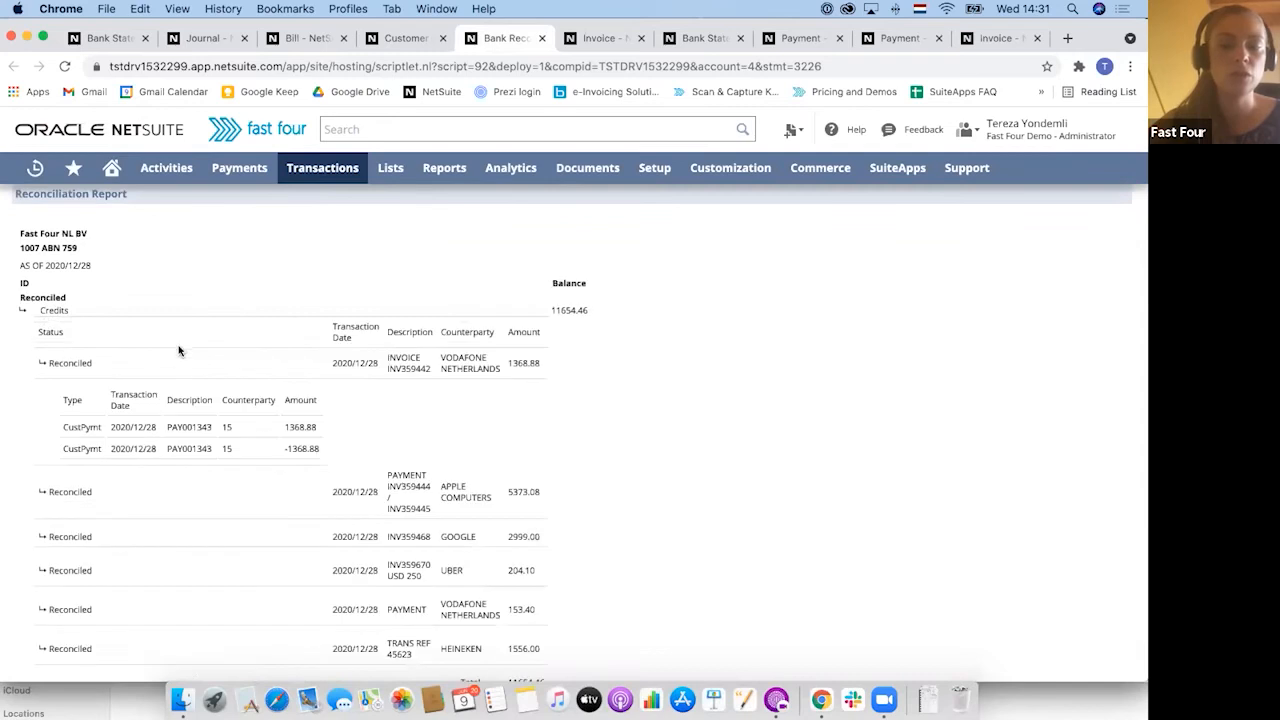
scroll(296, 463, "down", 4)
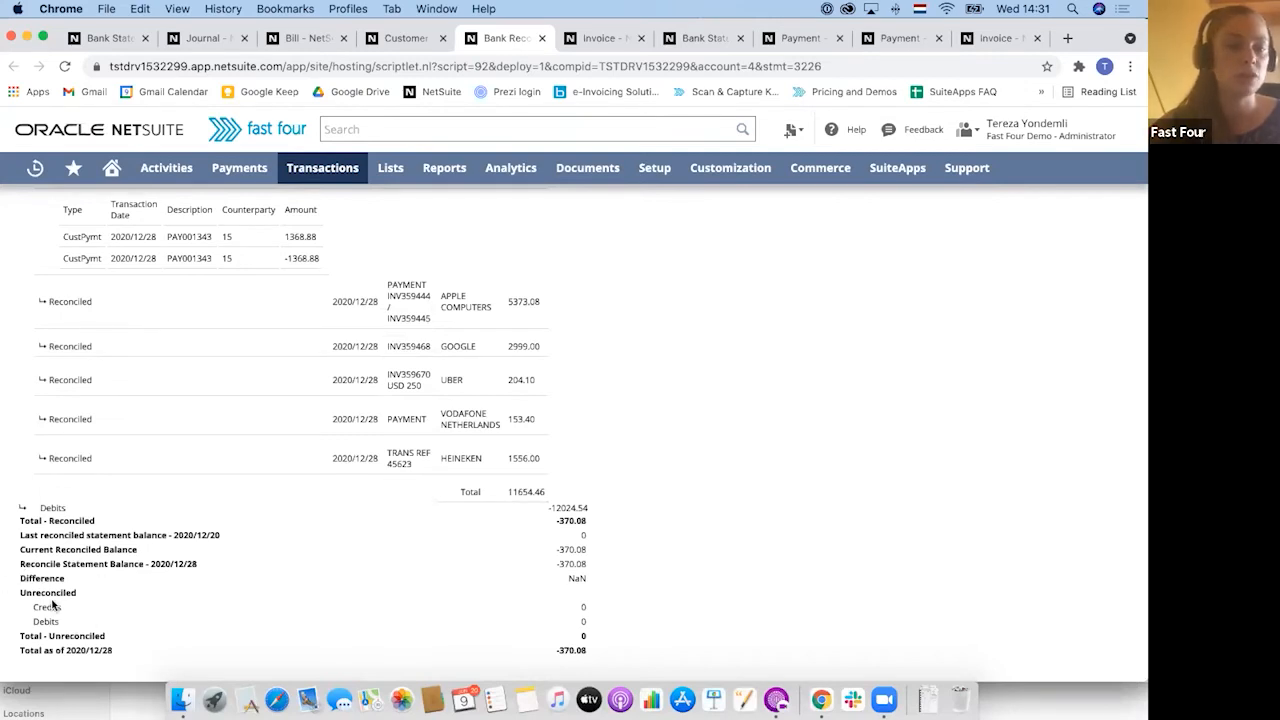
scroll(206, 451, "up", 5)
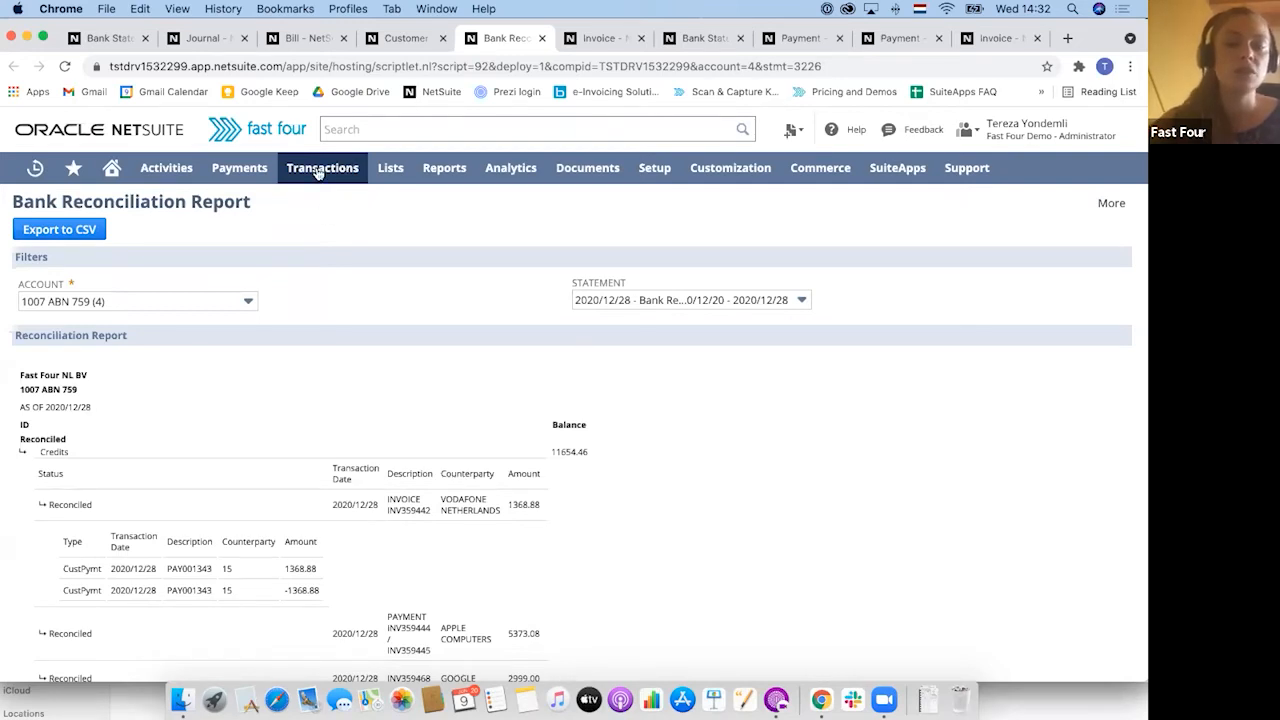
Open the Bank Account Configuration list from the bank reconciliation setup in a new tab
mouse_move(343, 250)
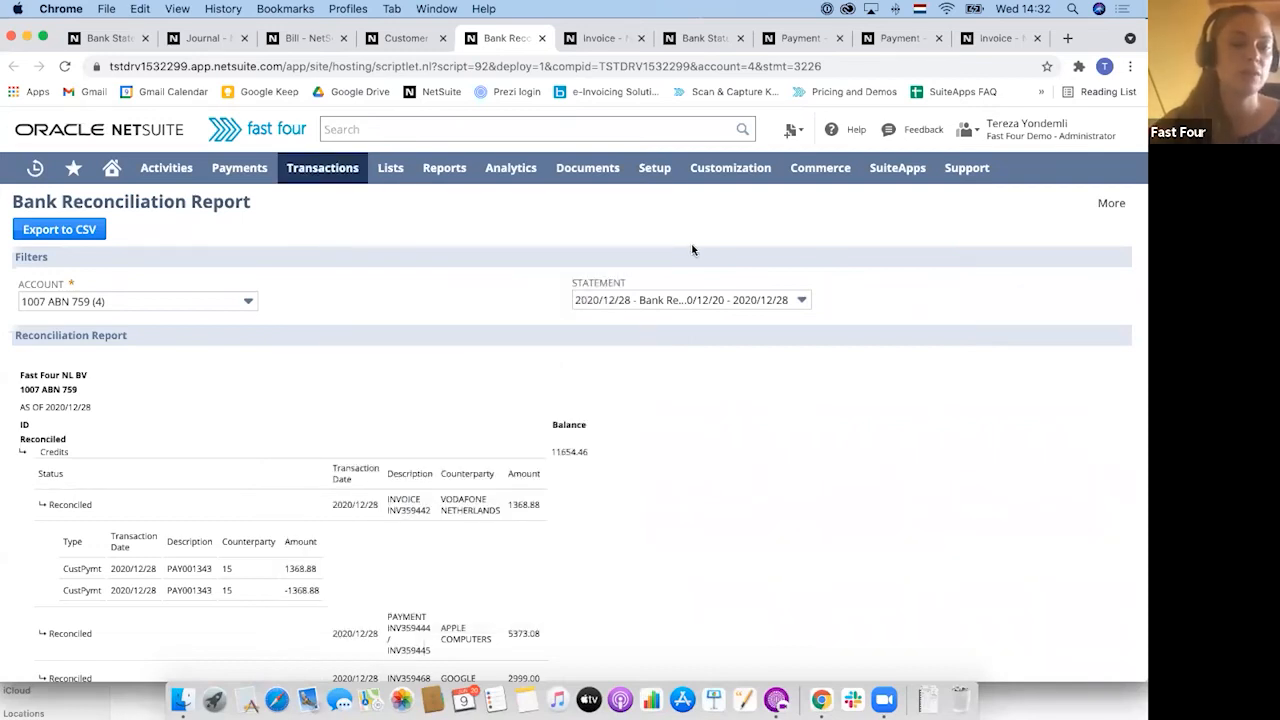
mouse_move(655, 176)
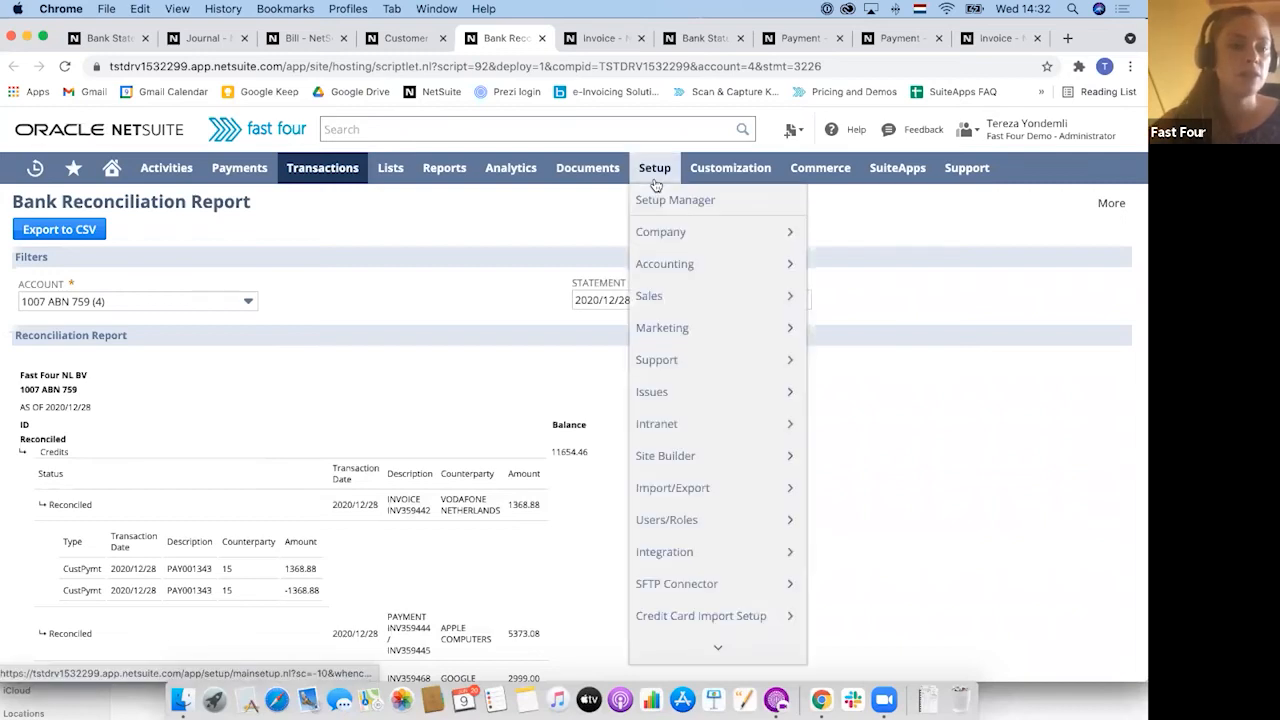
scroll(665, 582, "down", 3)
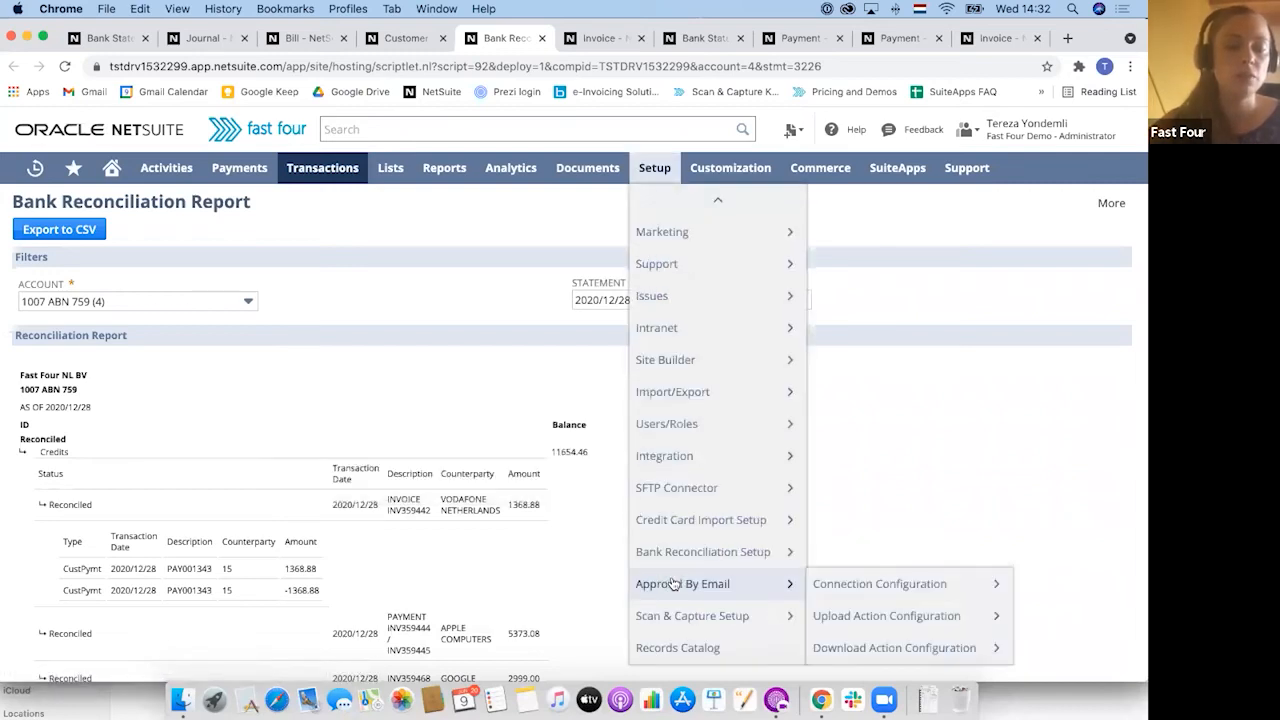
mouse_move(757, 557)
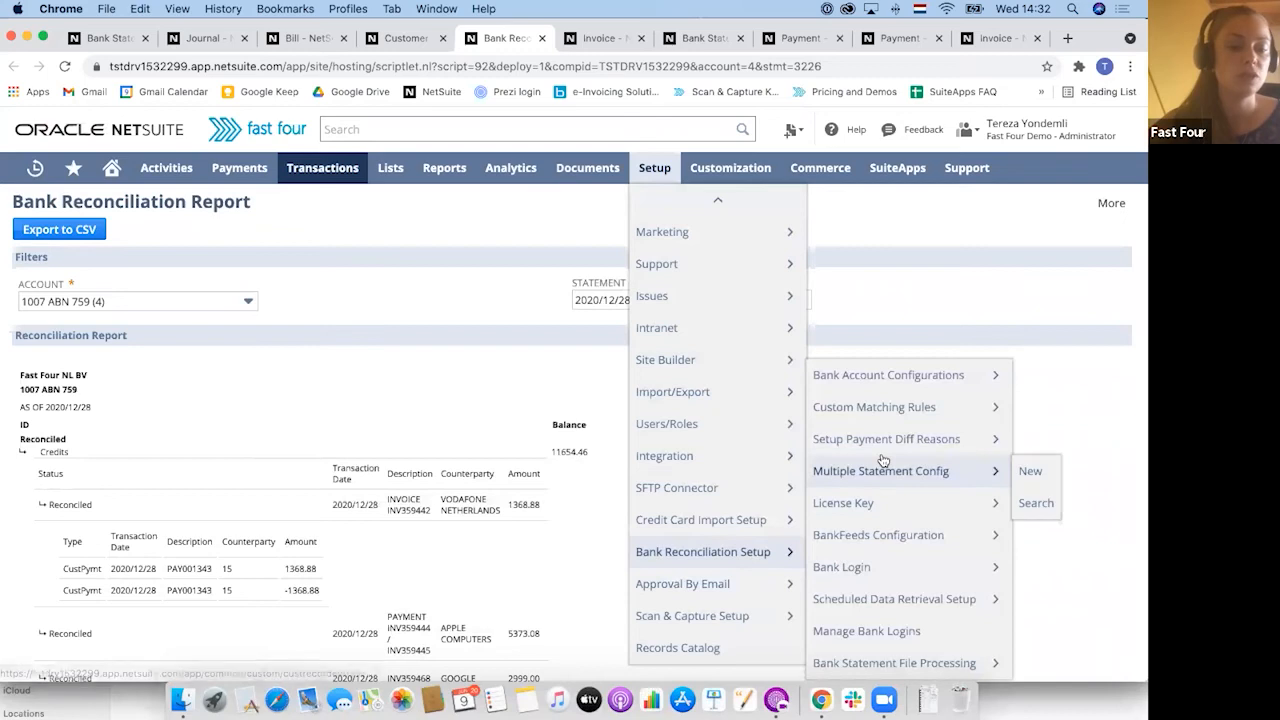
left_click(910, 376, "super")
left_click(552, 38)
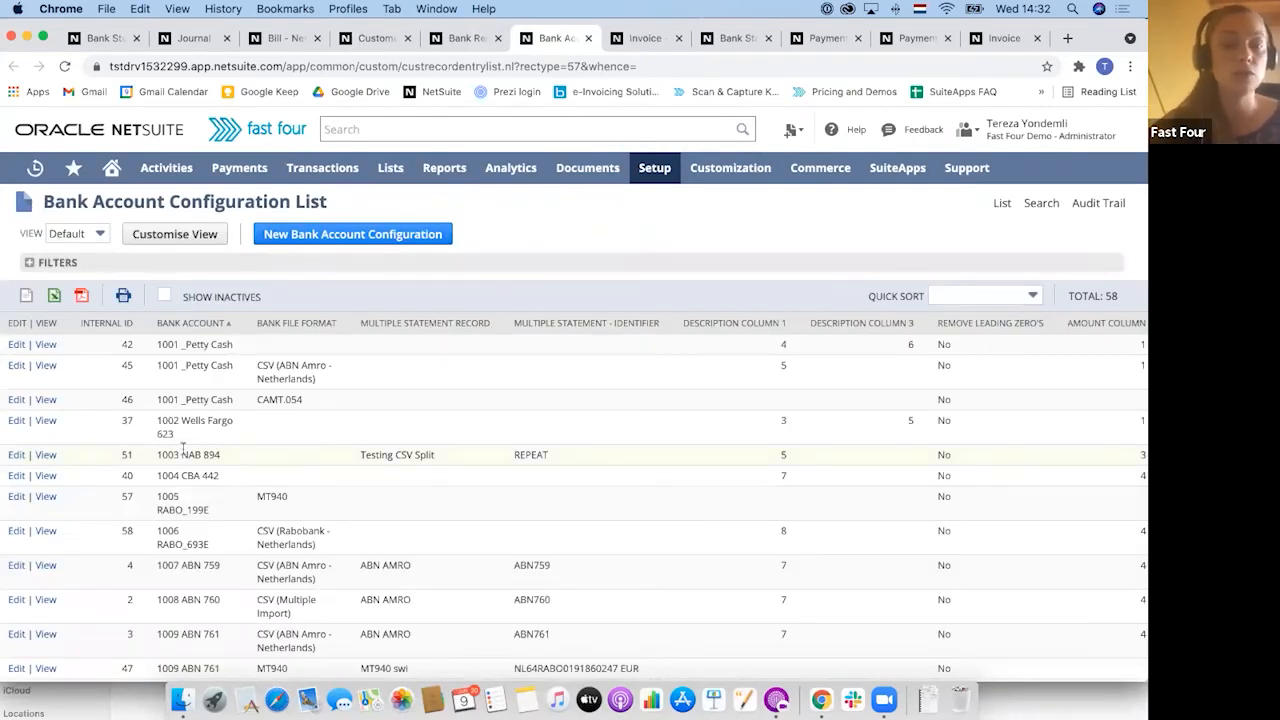
Browse the bank account configurations and open the 1012 Paypal EUR record with the CSV (Paypal) format for viewing
scroll(197, 478, "down", 10)
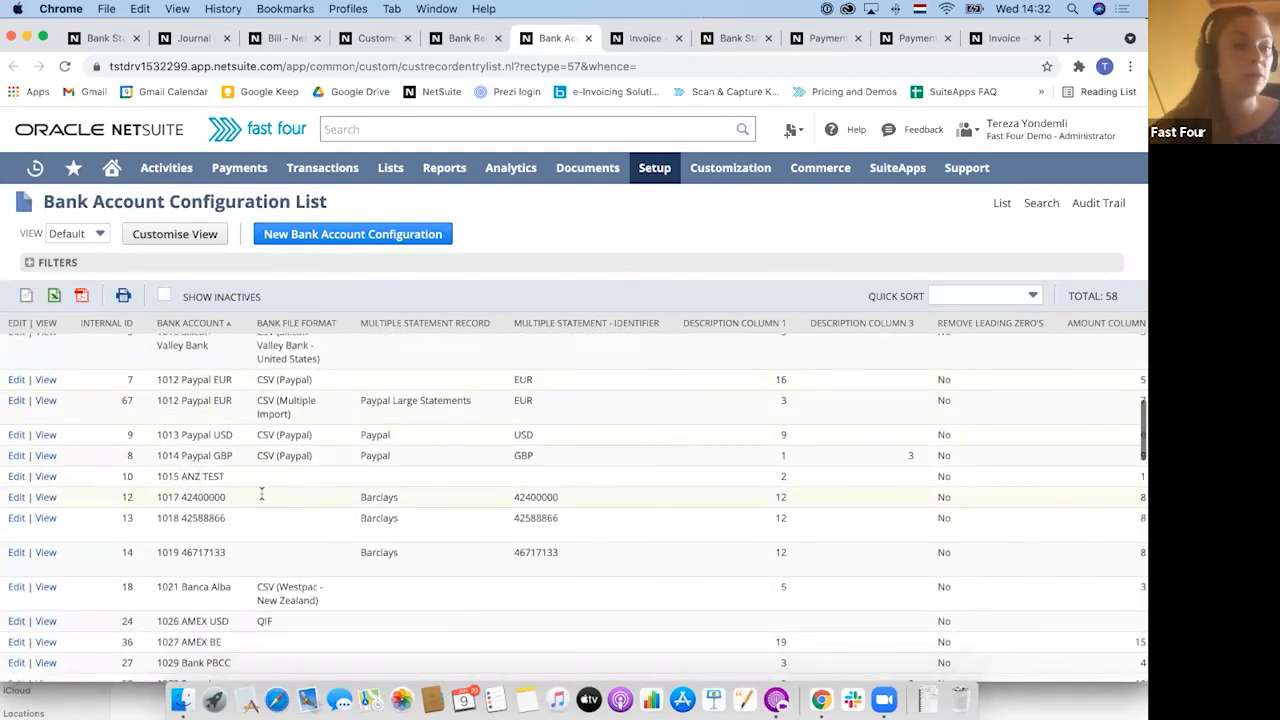
scroll(163, 450, "down", 5)
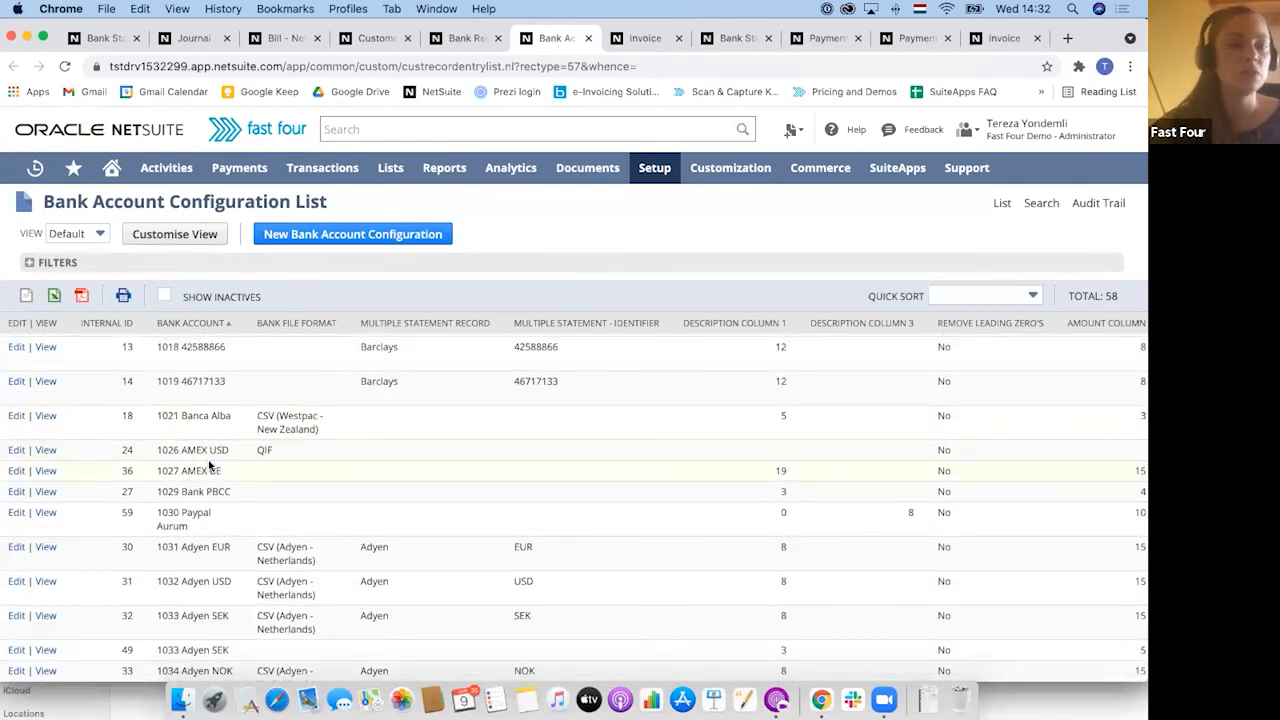
scroll(209, 465, "up", 2)
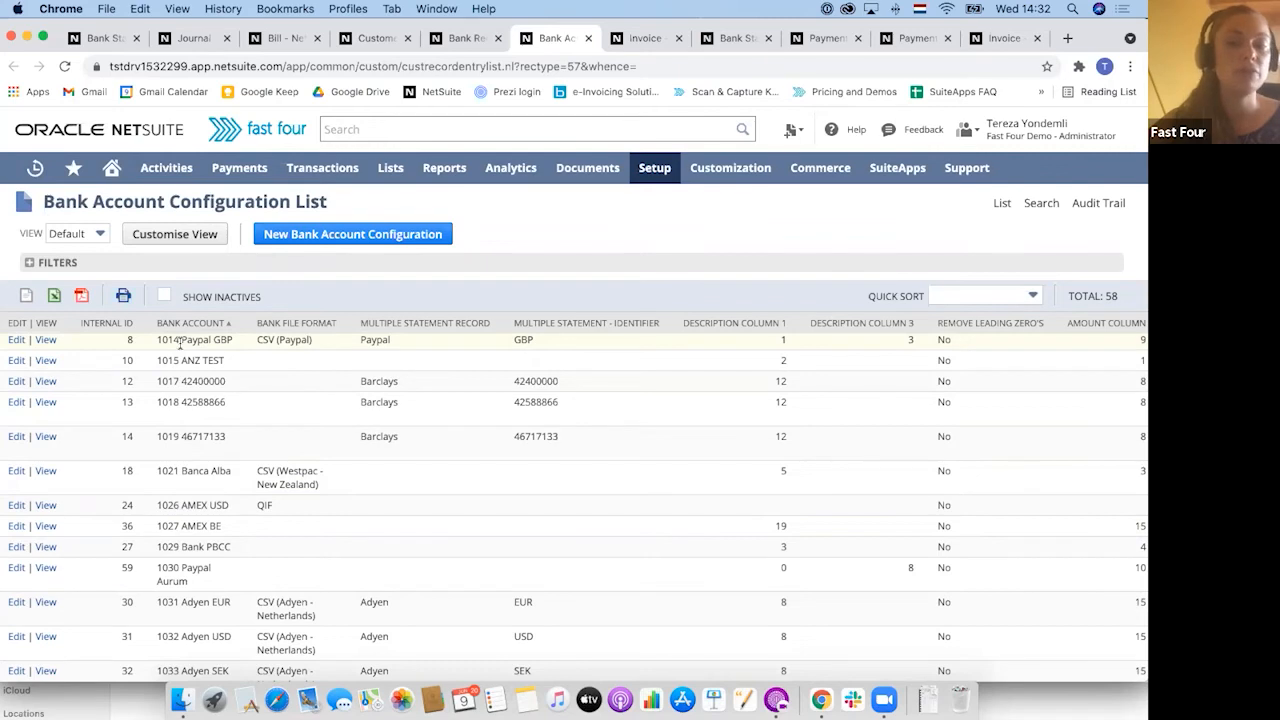
scroll(178, 343, "up", 3)
scroll(175, 388, "up", 2)
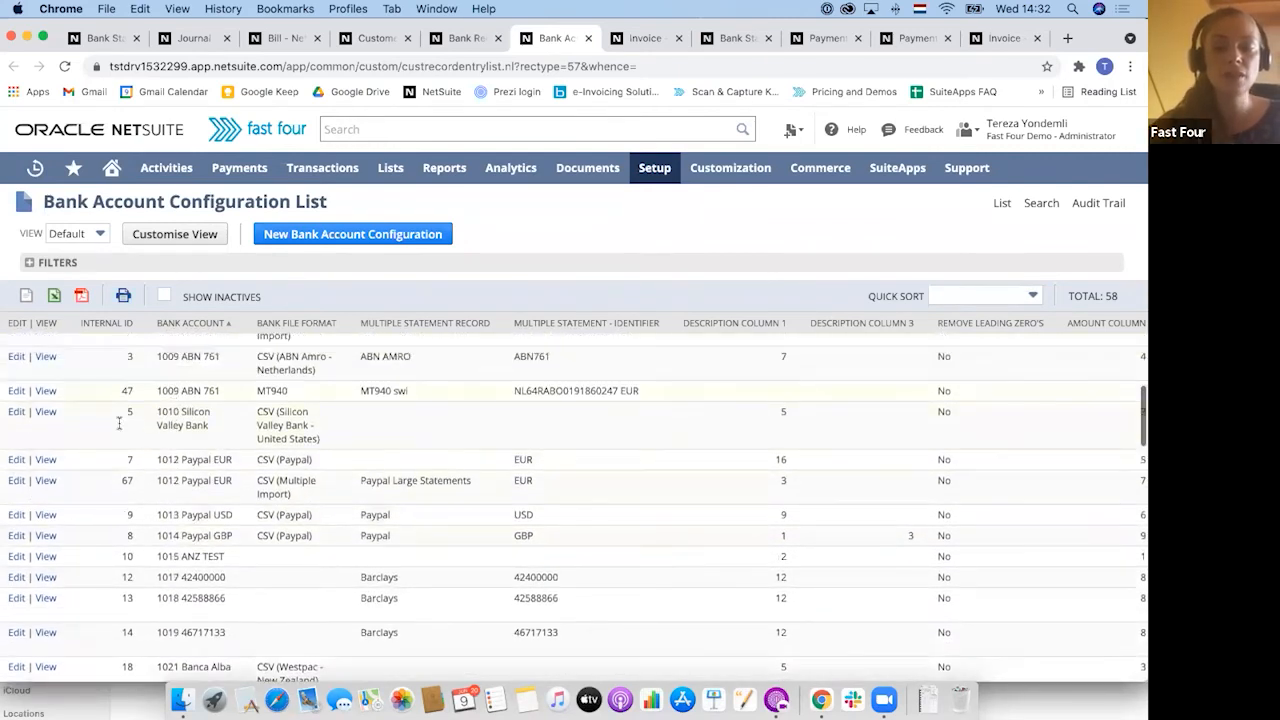
left_click(45, 461)
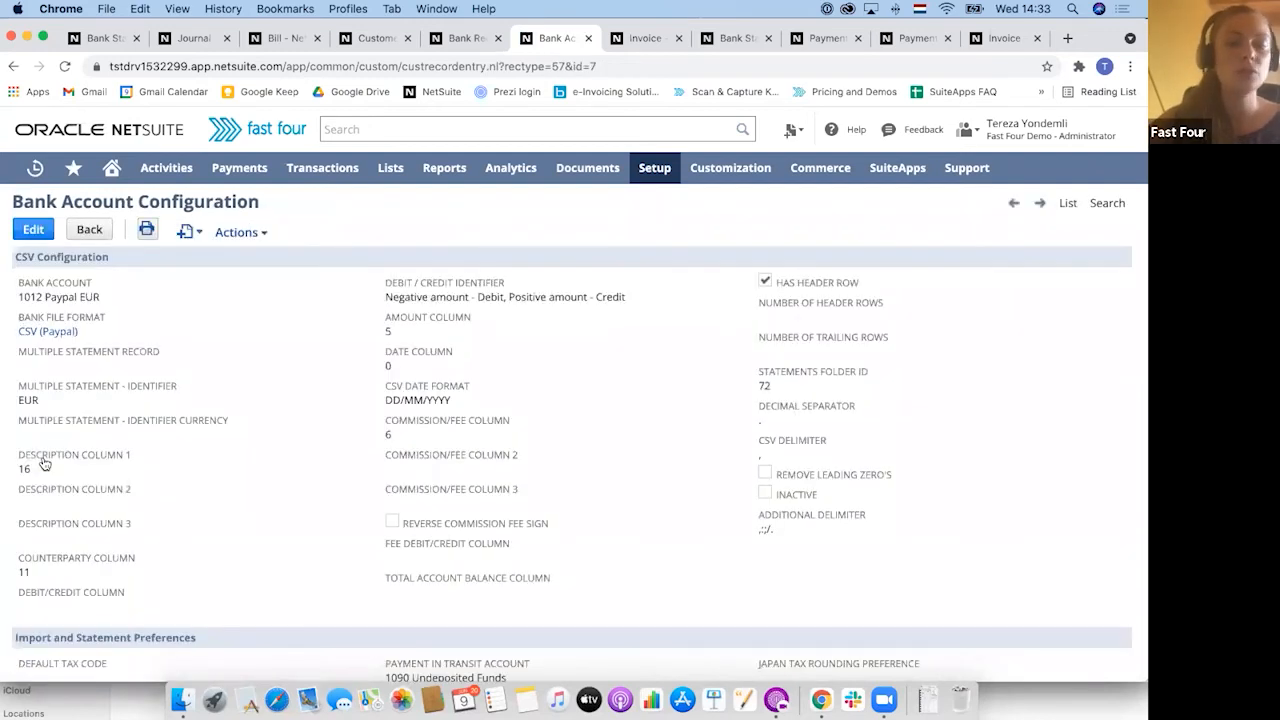
Examine the Paypal EUR configuration's preferences, its matching parameters and its additional fields
scroll(277, 482, "down", 1)
scroll(277, 482, "down", 10)
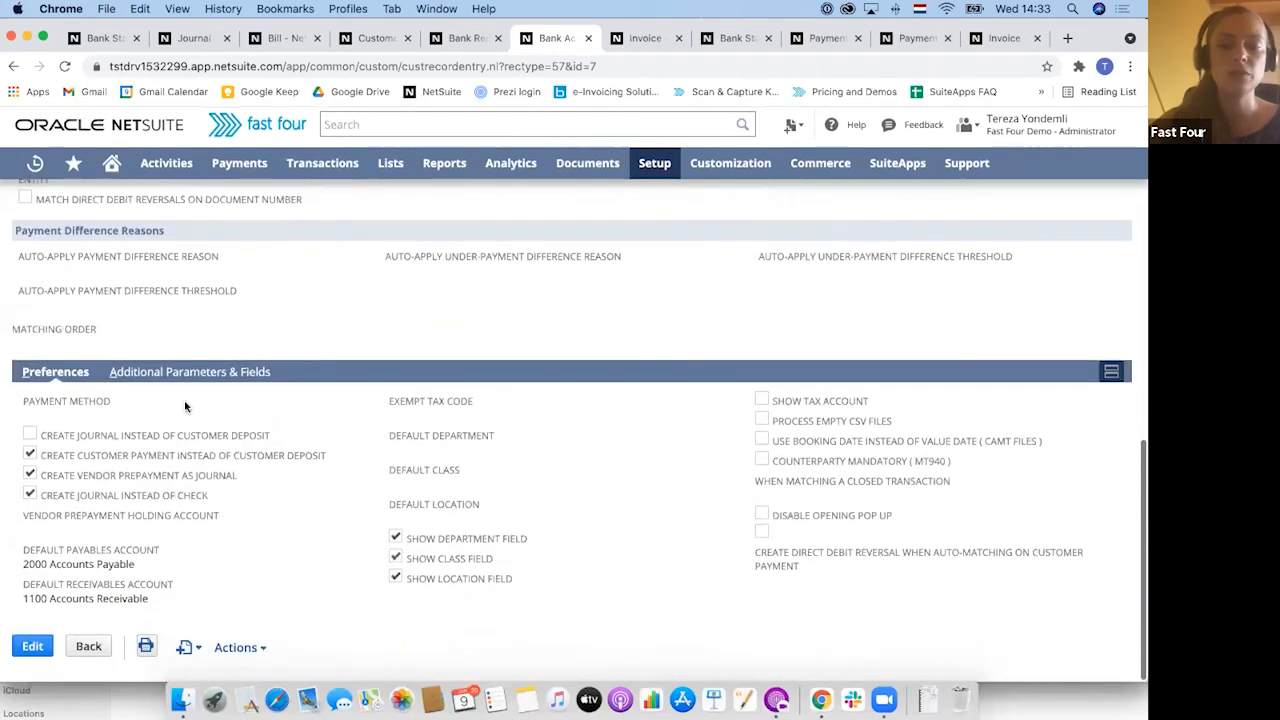
left_click(168, 376)
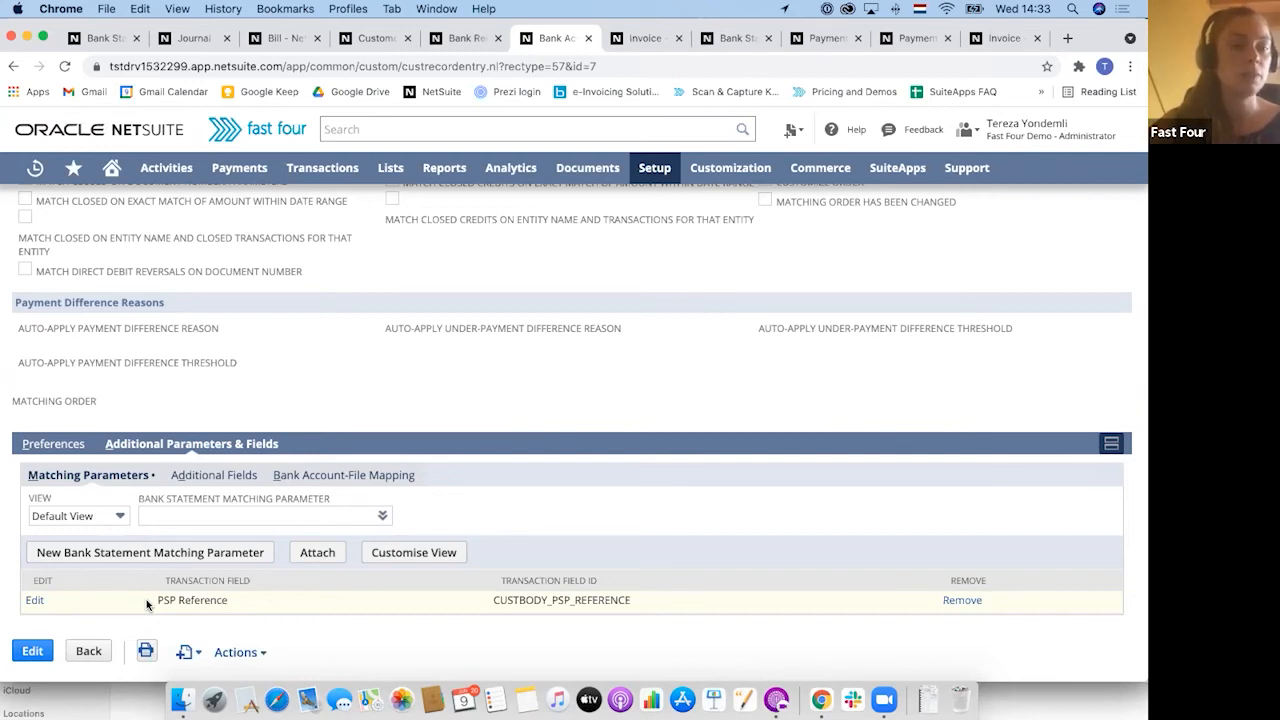
left_click(198, 476)
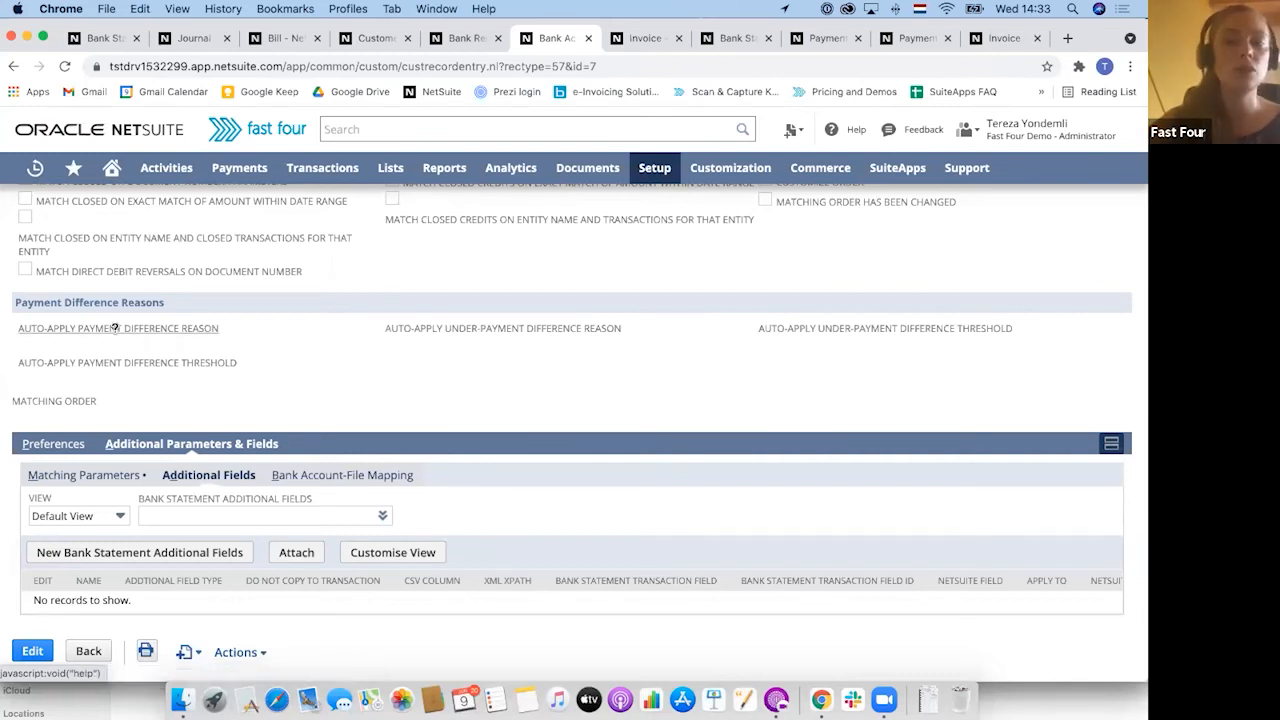
Return to the bank statement and examine the additional fields and matching reason of its transaction lines
left_click(100, 38)
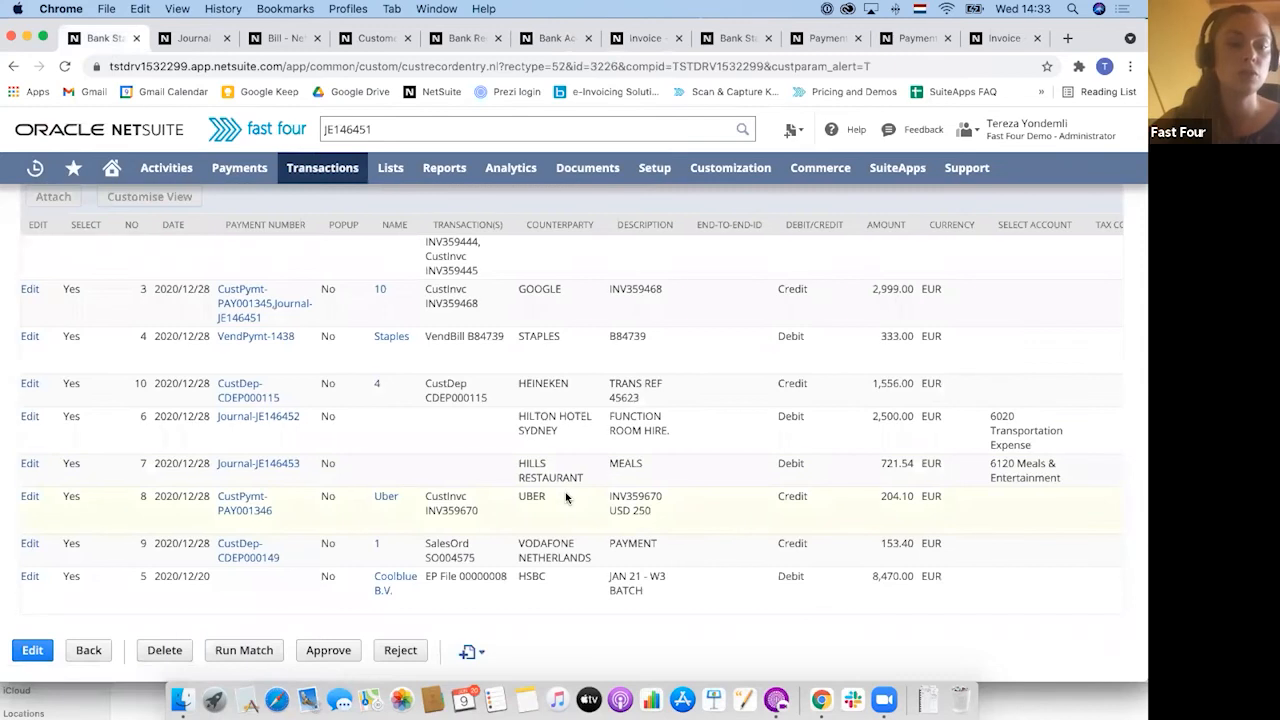
scroll(566, 497, "right", 10)
scroll(566, 497, "right", 15)
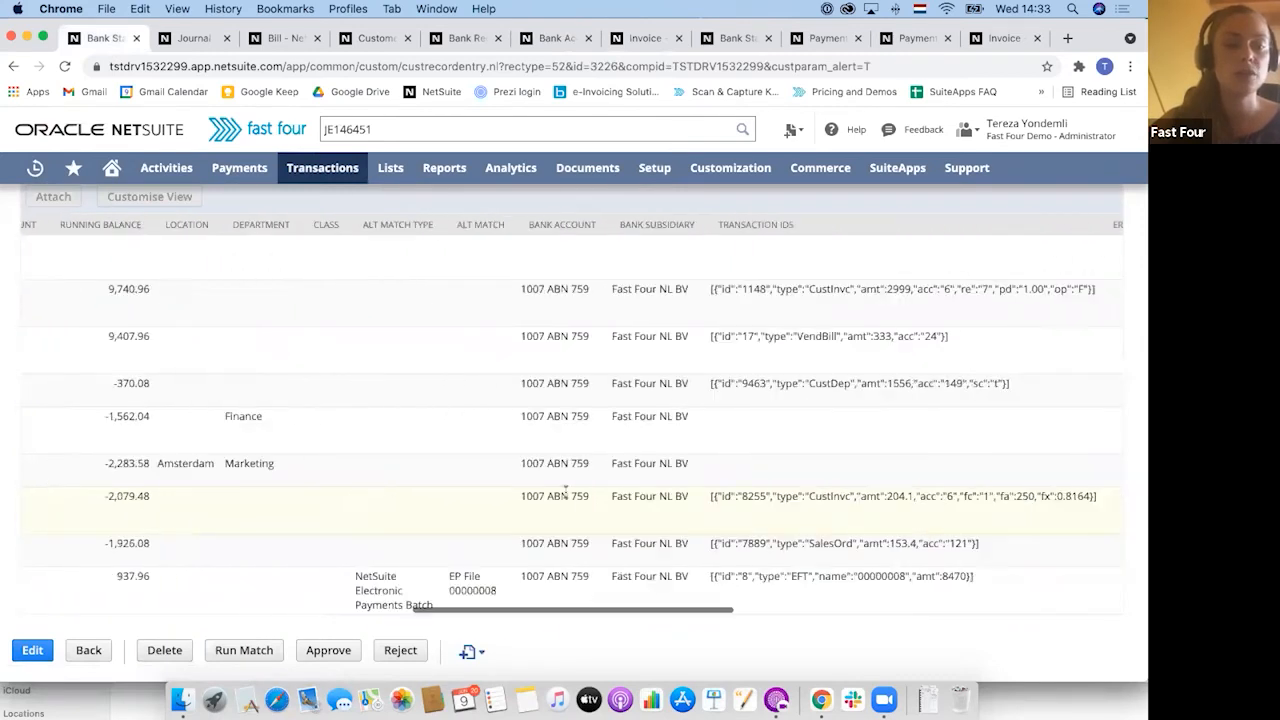
scroll(566, 494, "right", 5)
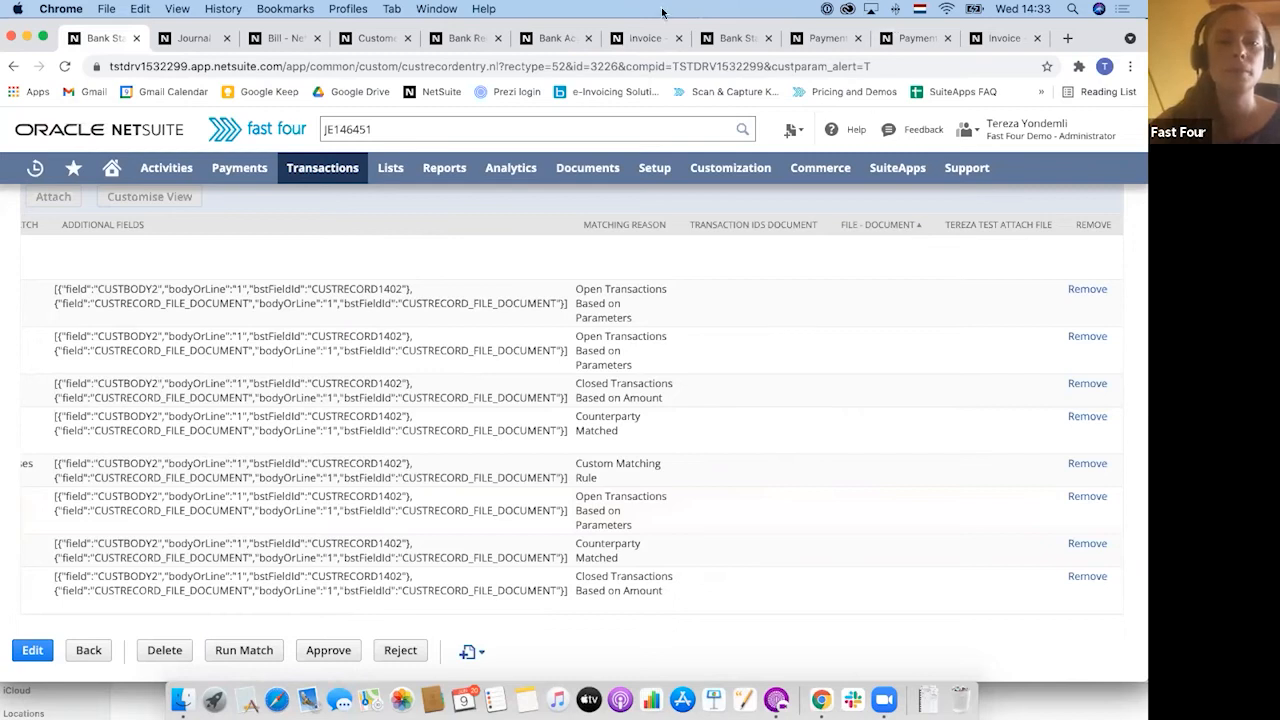
Go back to the Paypal EUR configuration and review its bank account-file mapping and matching preferences
left_click(545, 40)
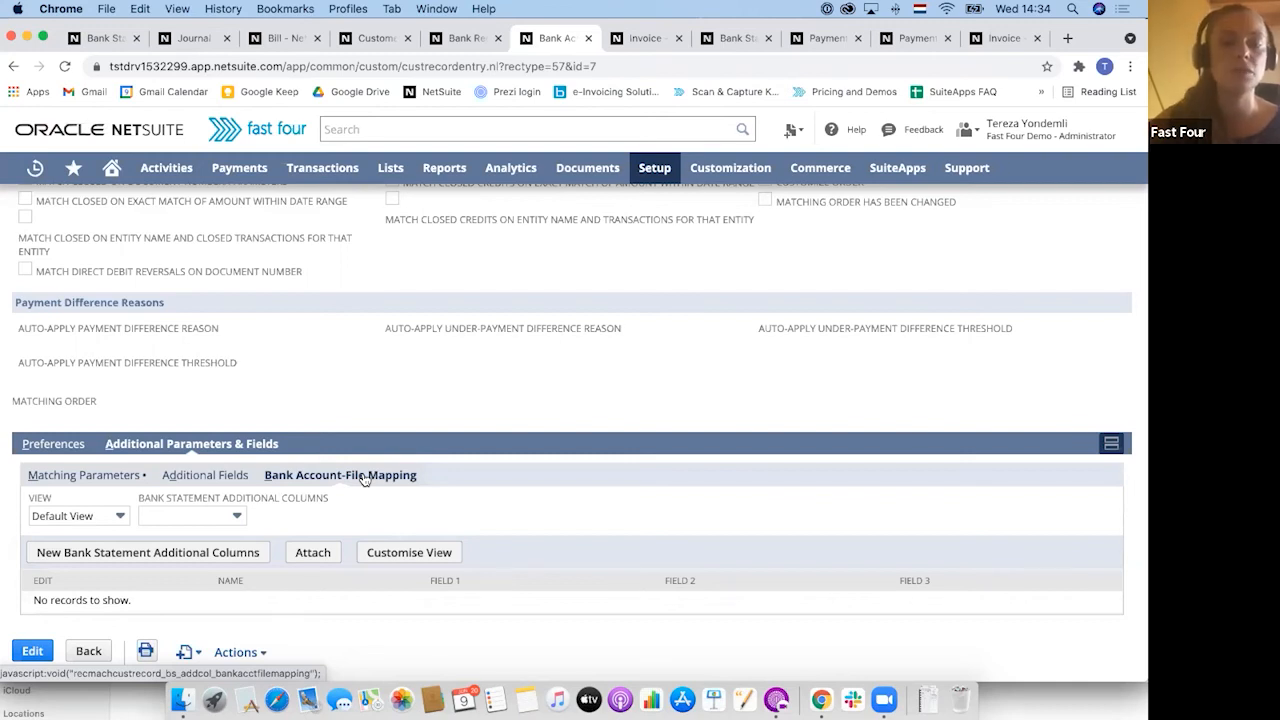
scroll(320, 372, "up", 5)
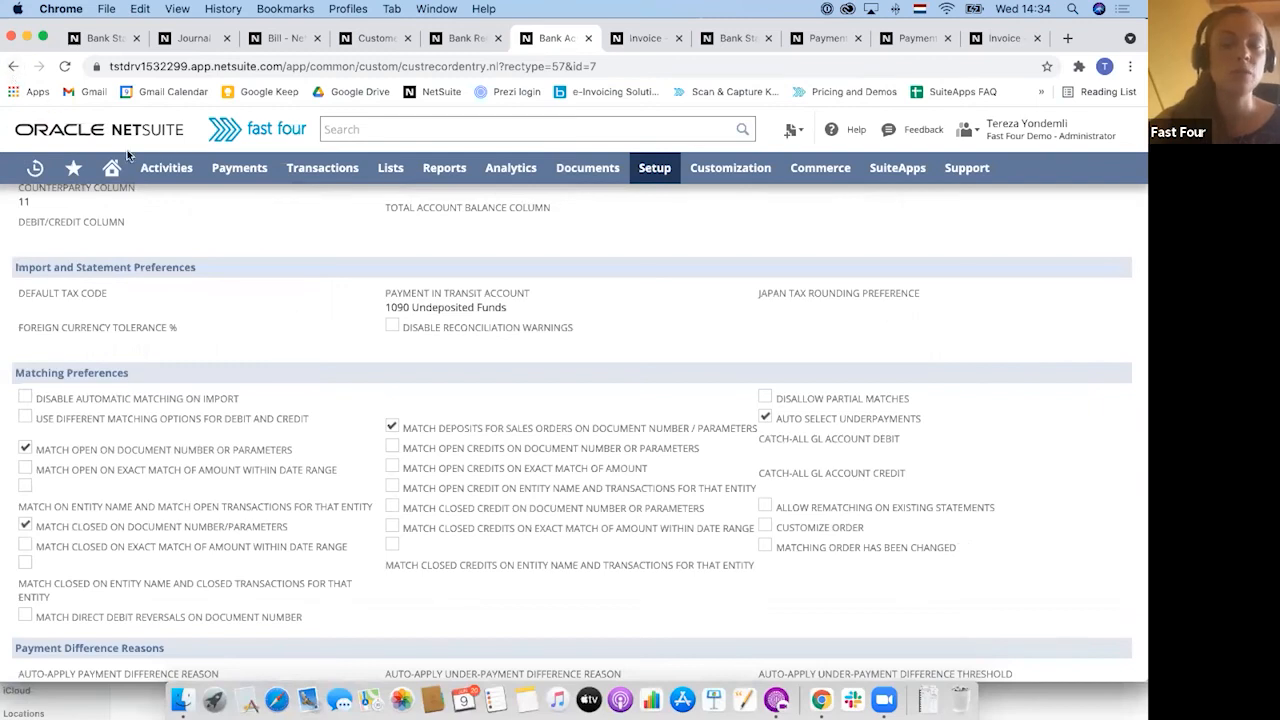
left_click(466, 40)
left_click(541, 47)
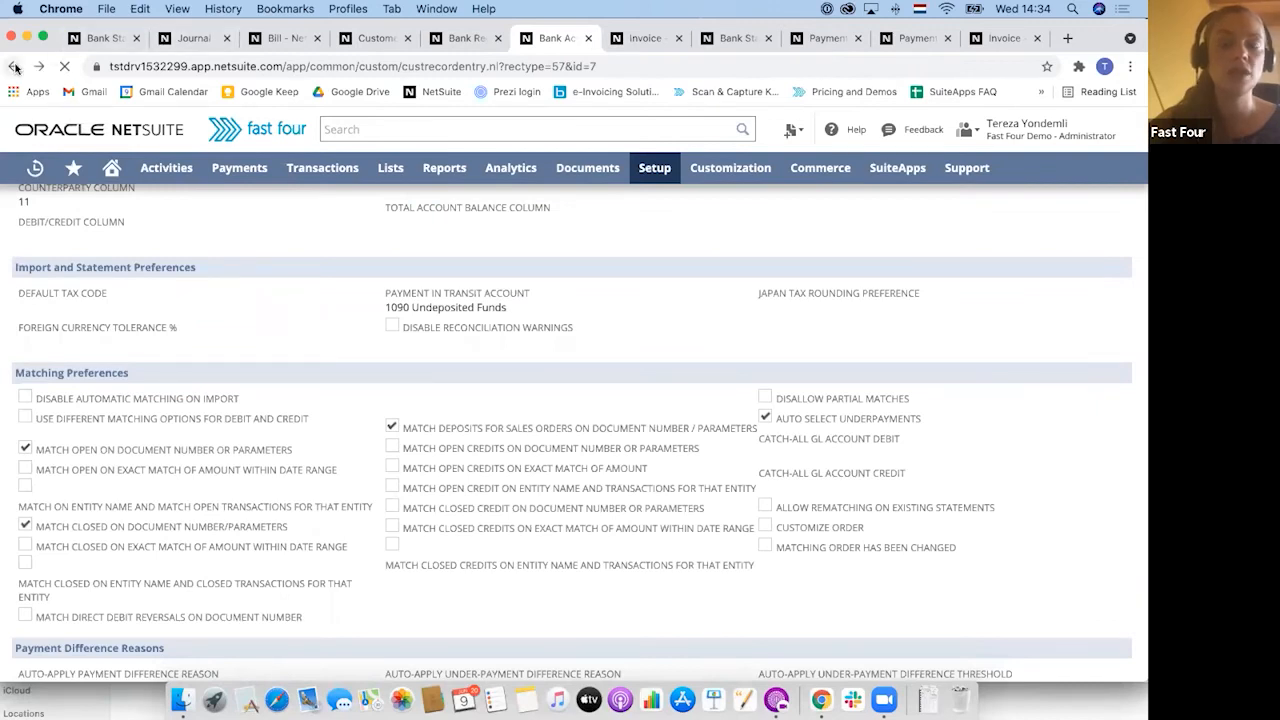
Open the Bank Account Configuration list in a new tab and view the 1007 ABN 759 record
left_click(113, 172)
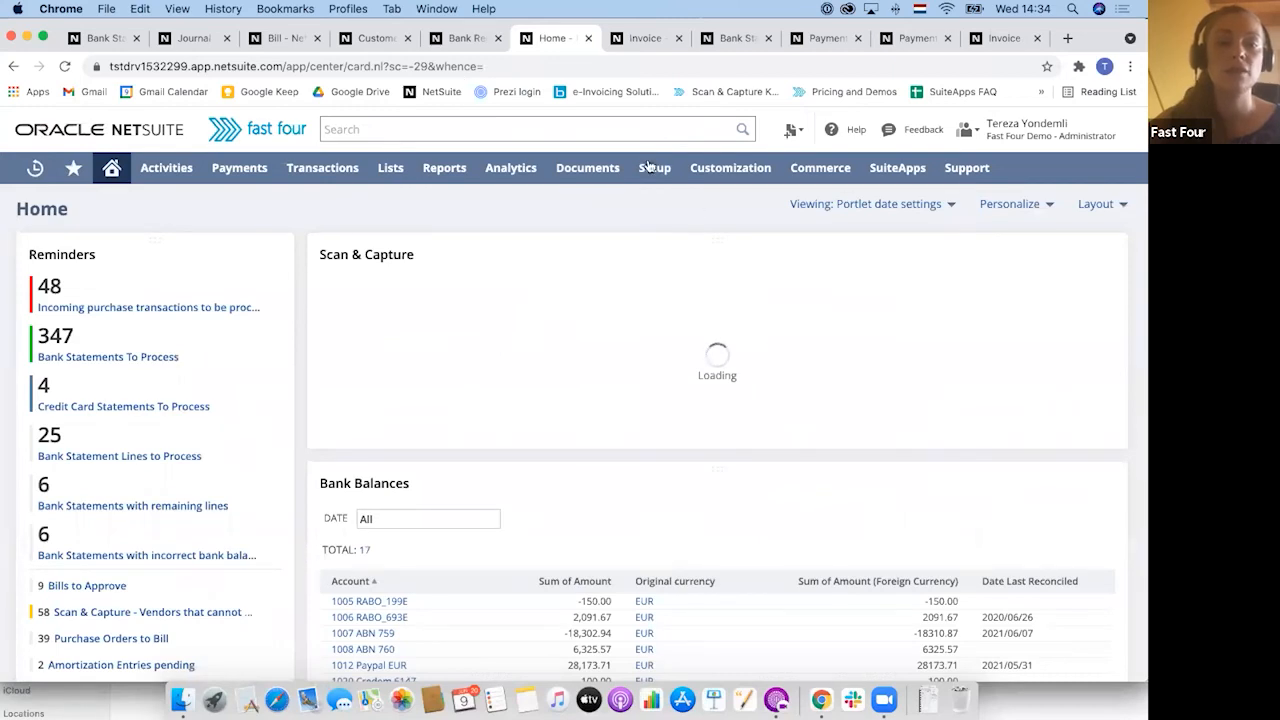
mouse_move(650, 167)
scroll(700, 460, "down", 2)
mouse_move(737, 551)
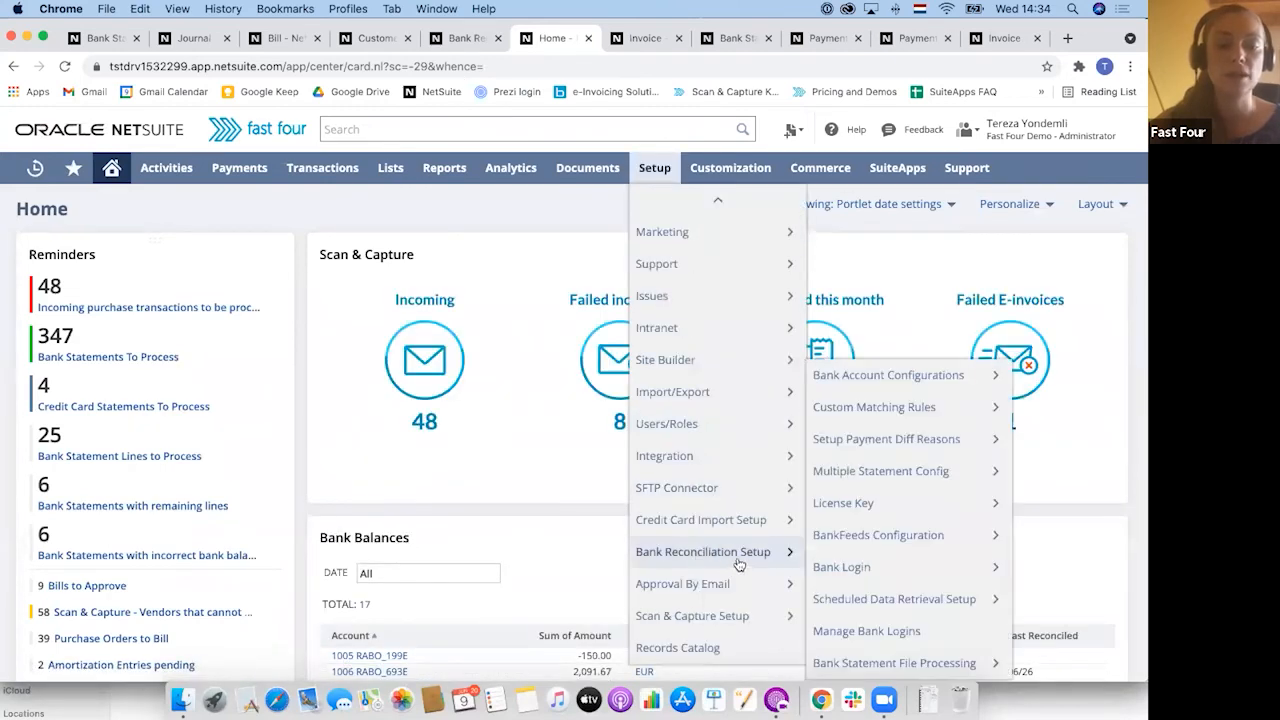
mouse_move(920, 376)
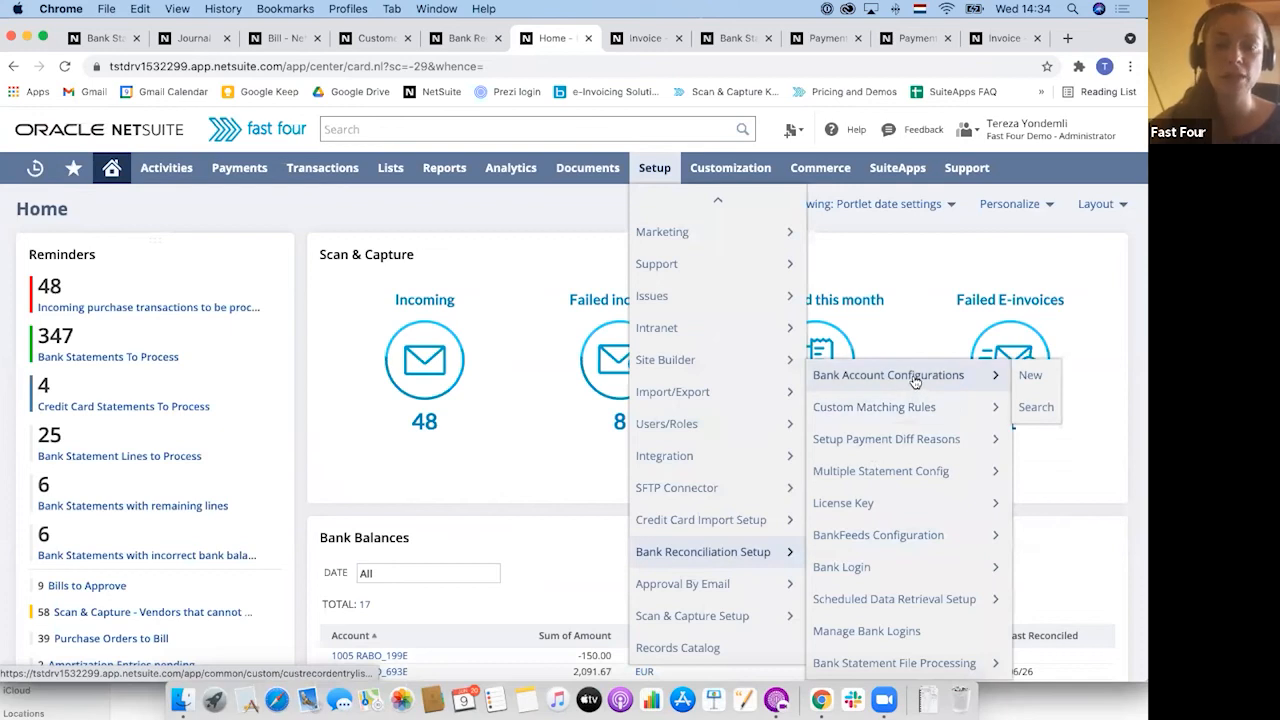
left_click(588, 38)
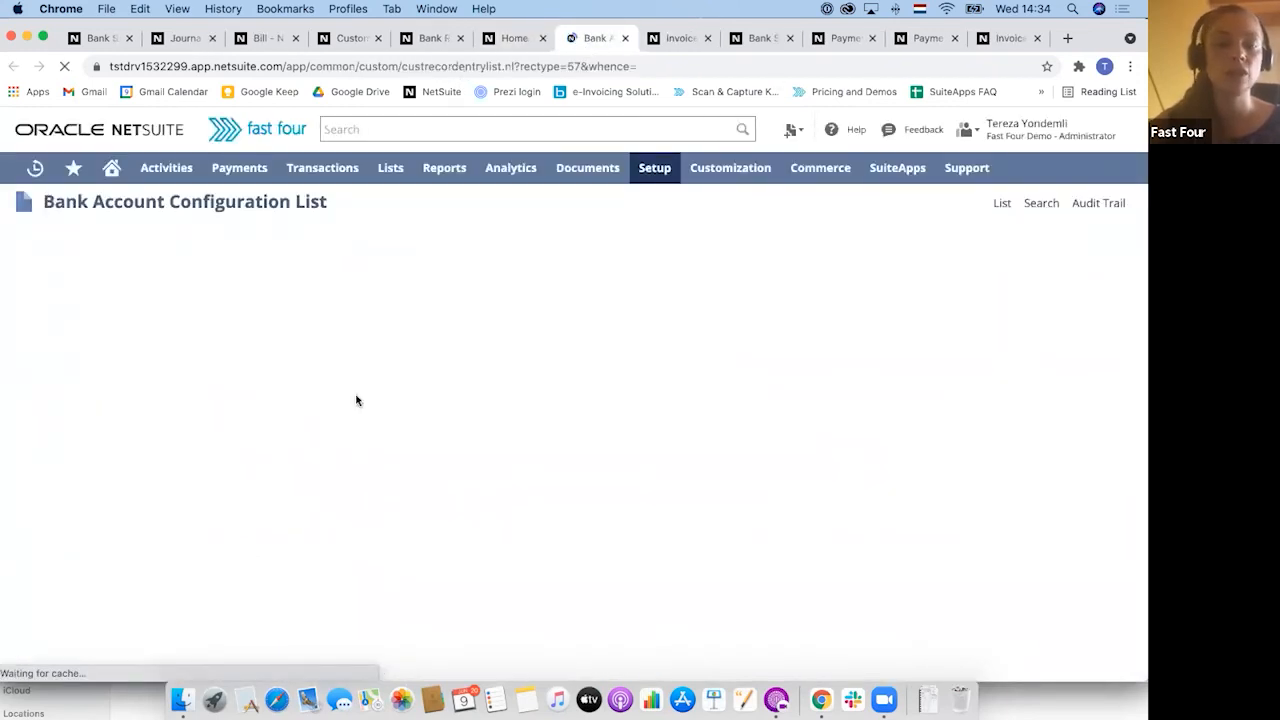
scroll(239, 449, "down", 2)
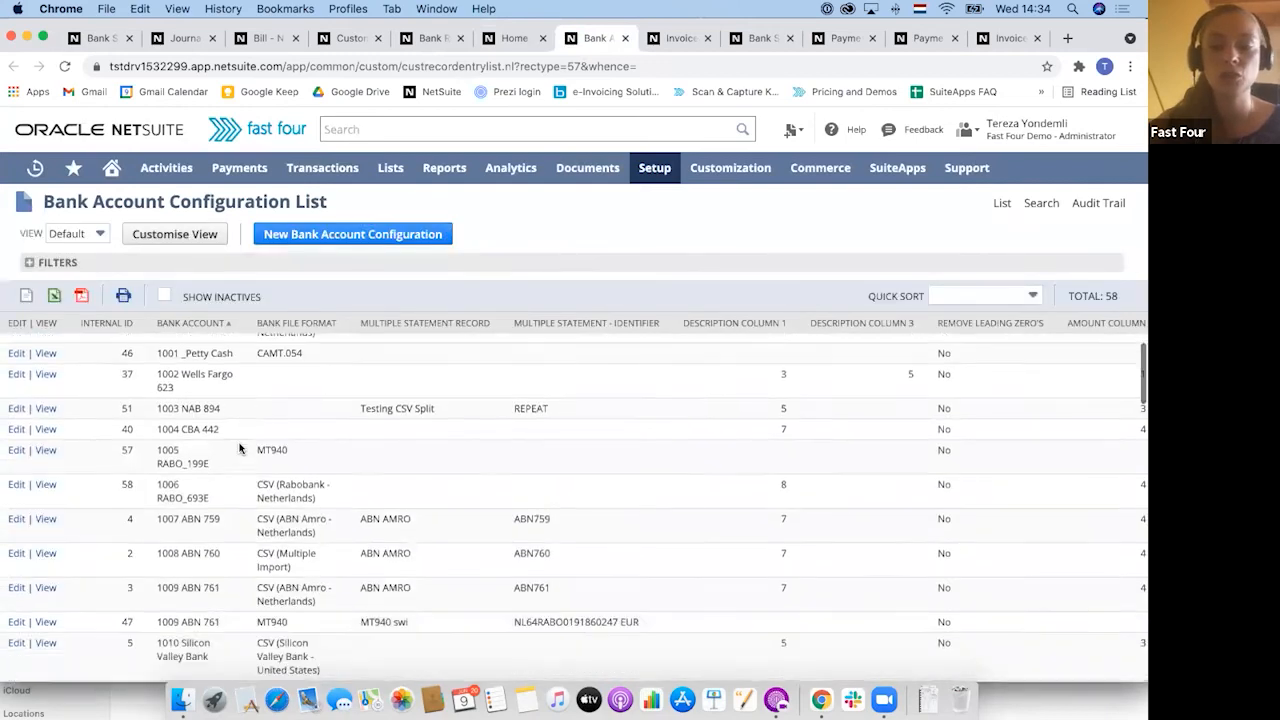
left_click(44, 520)
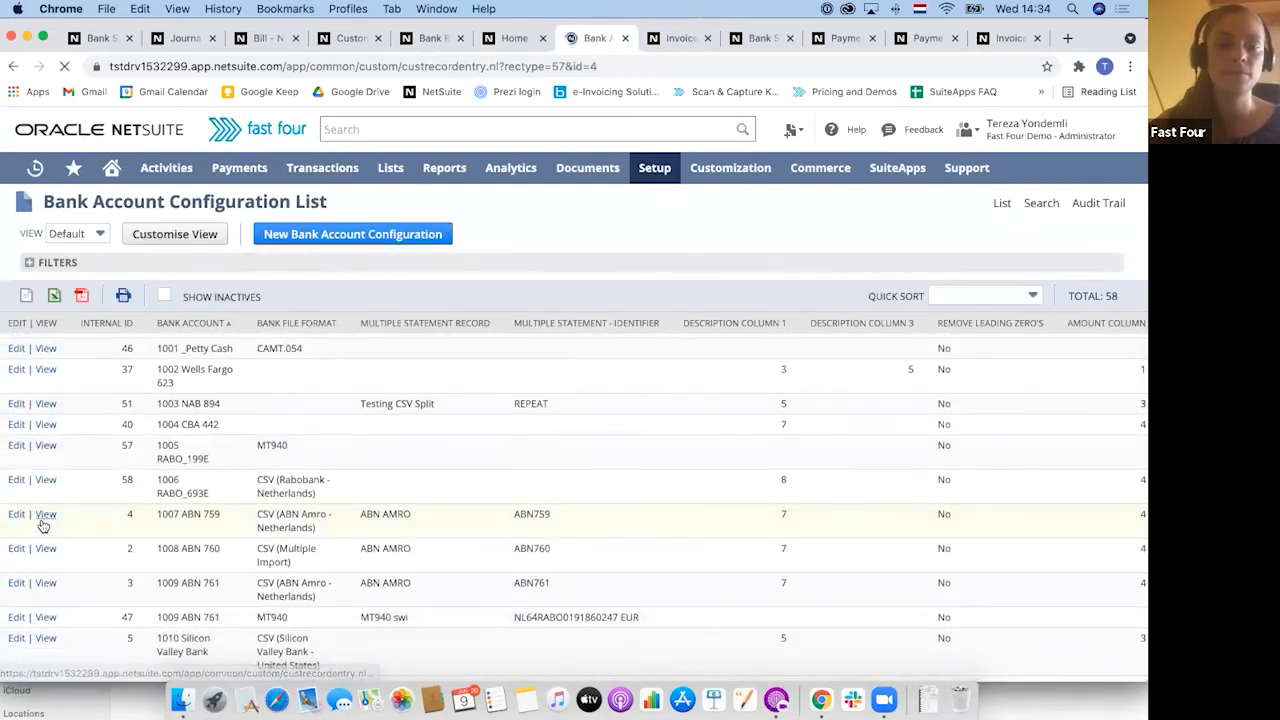
Review the matching preferences, payment difference reasons and CSV configuration of 1007 ABN 759, and return to the home dashboard
scroll(215, 482, "down", 8)
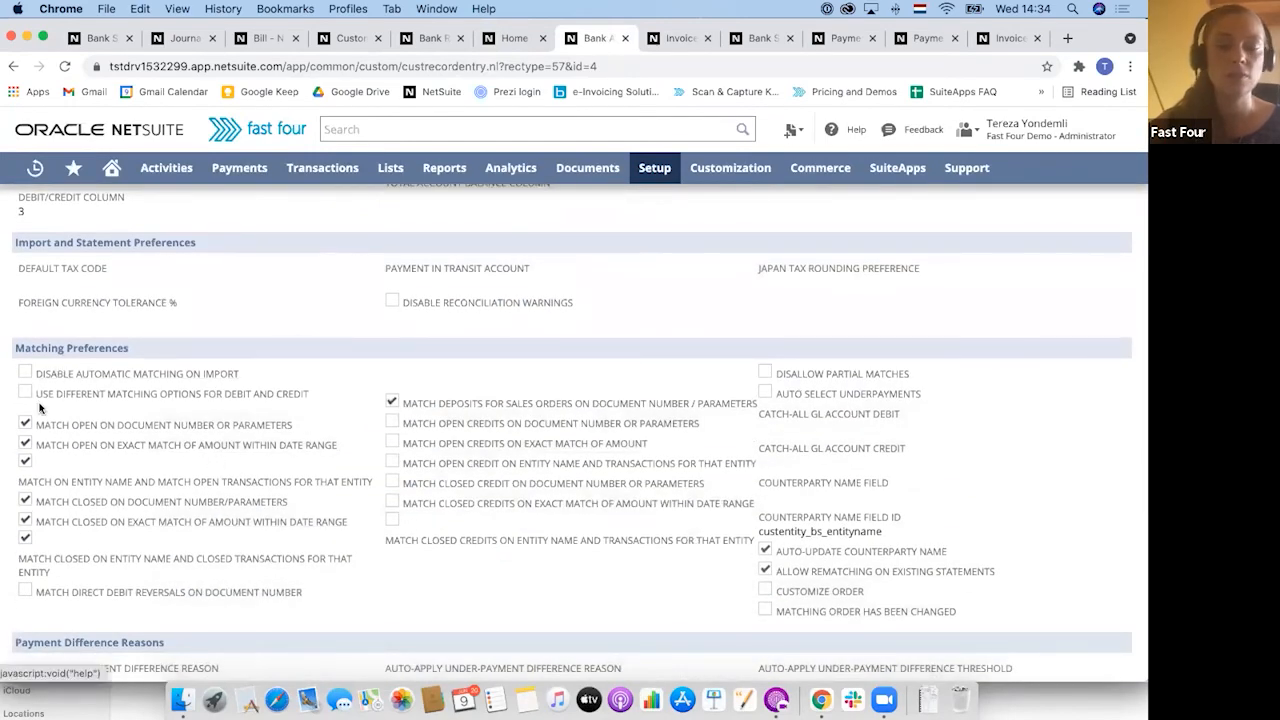
scroll(60, 374, "down", 1)
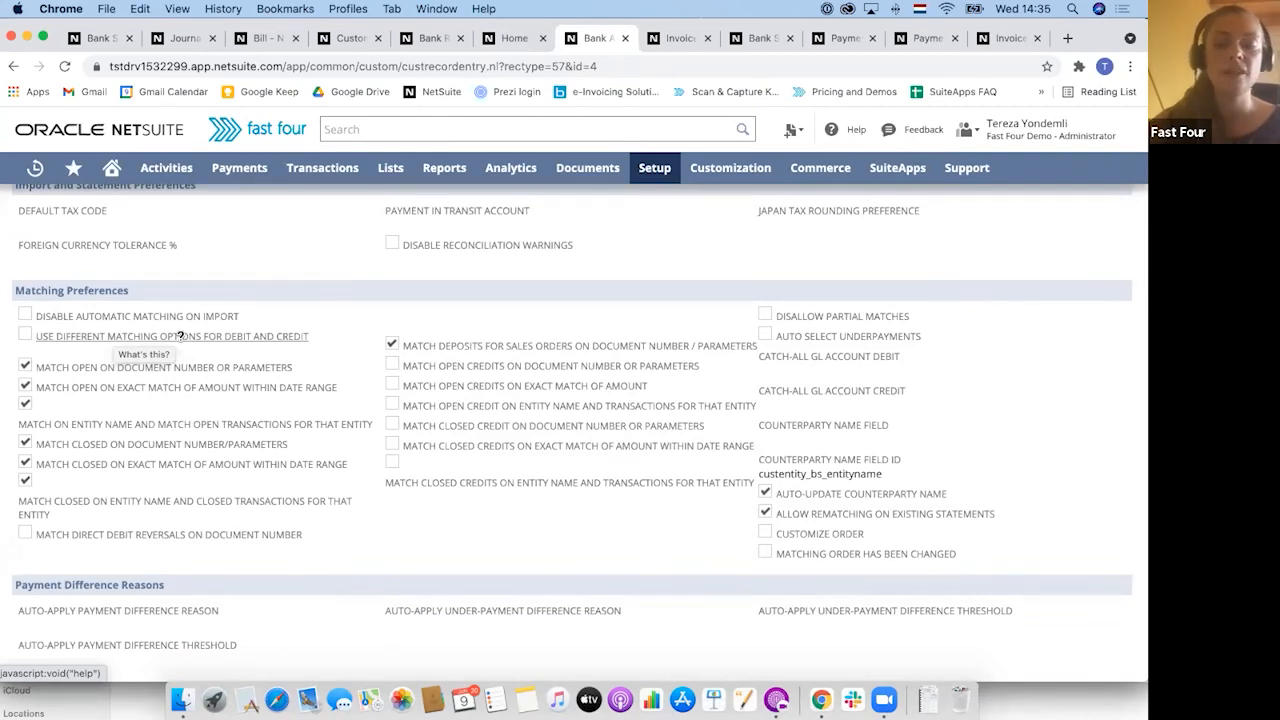
scroll(180, 336, "down", 3)
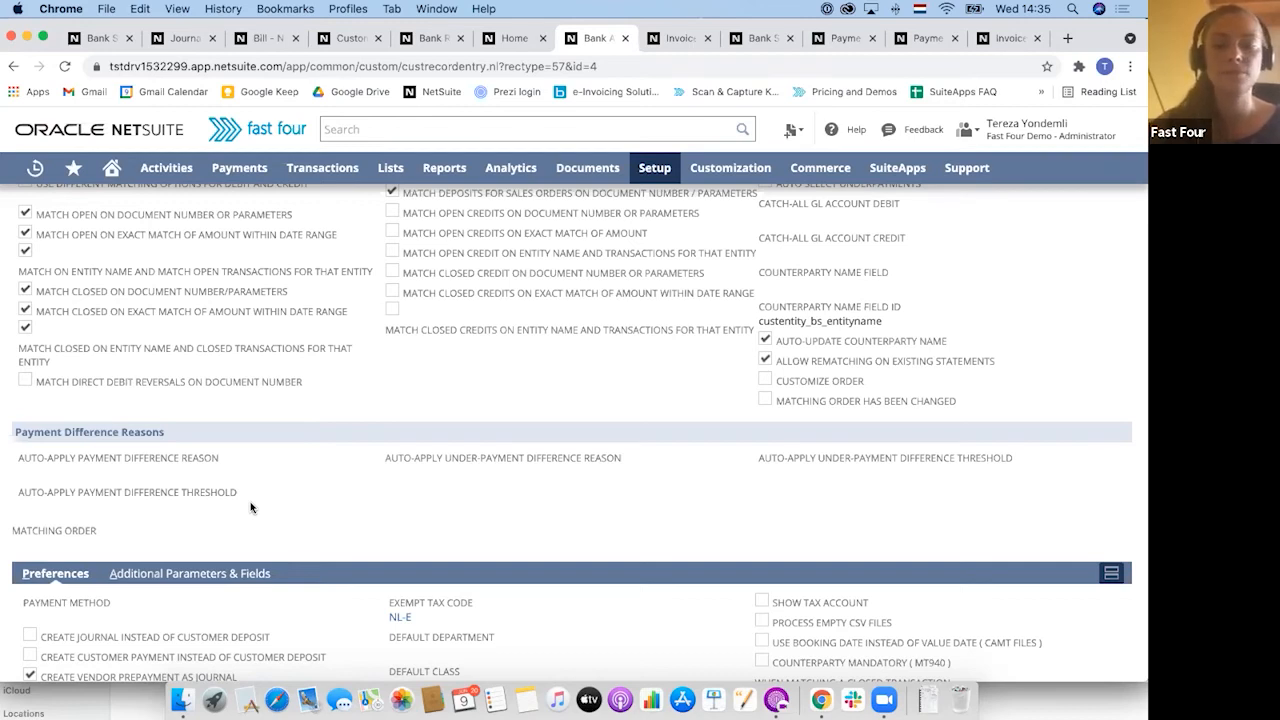
scroll(251, 507, "up", 10)
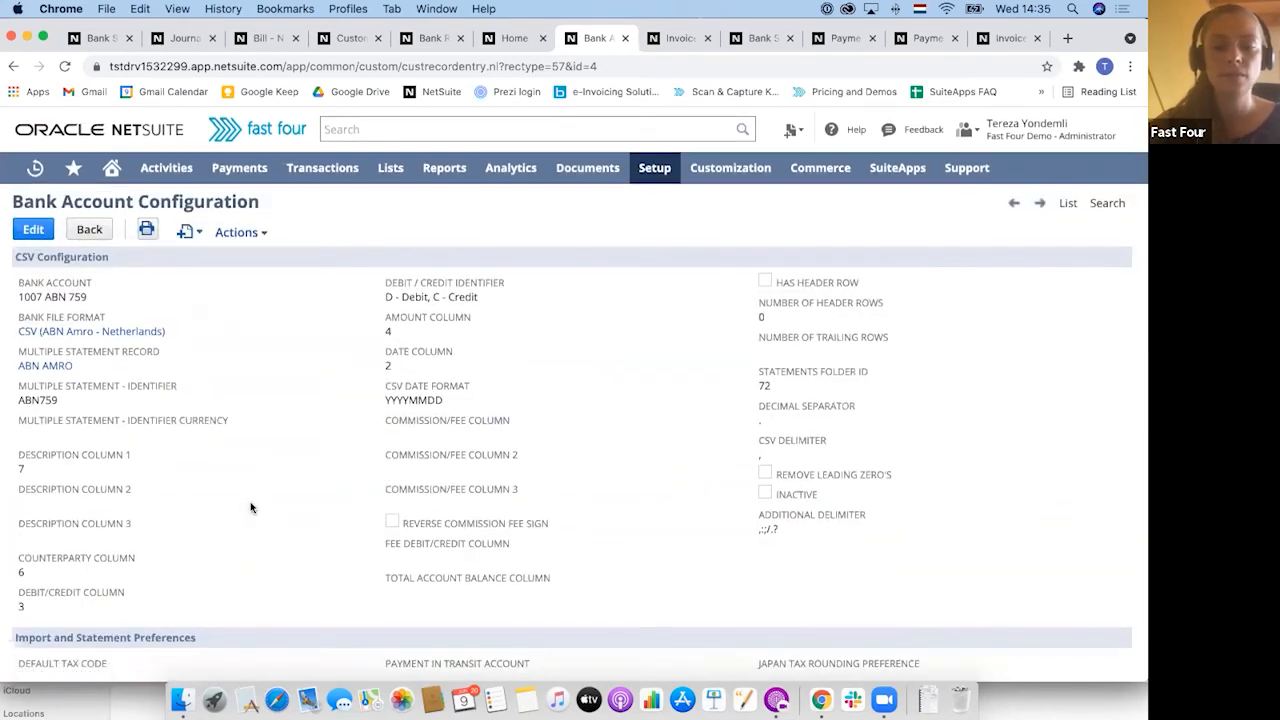
left_click(110, 172)
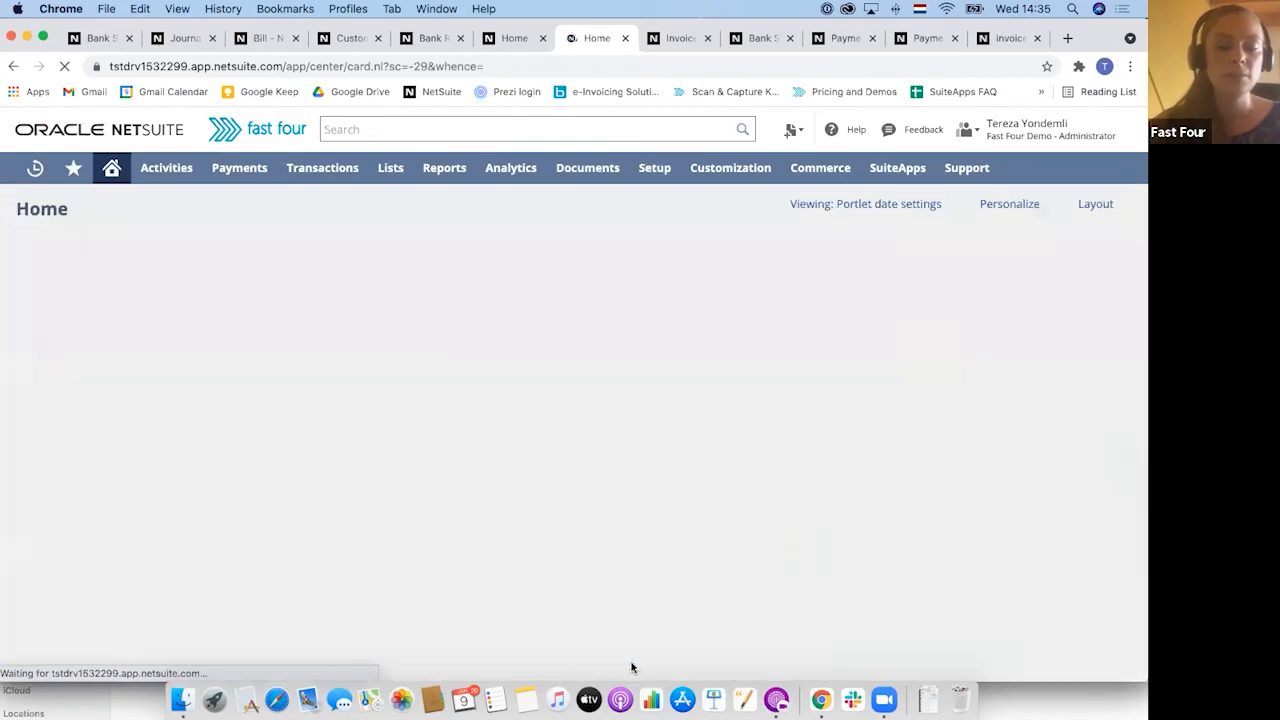
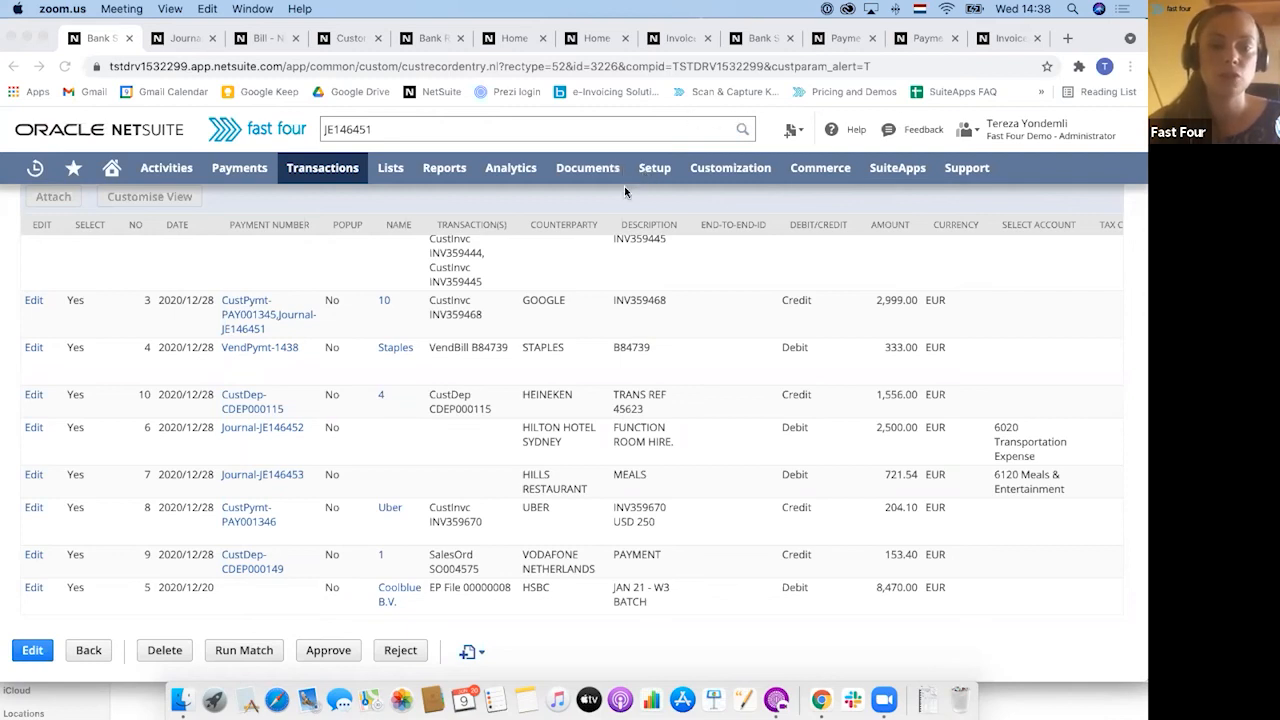
From the bank statement, open the Custom Matching Rules list of the bank reconciliation setup in a new tab
mouse_move(654, 168)
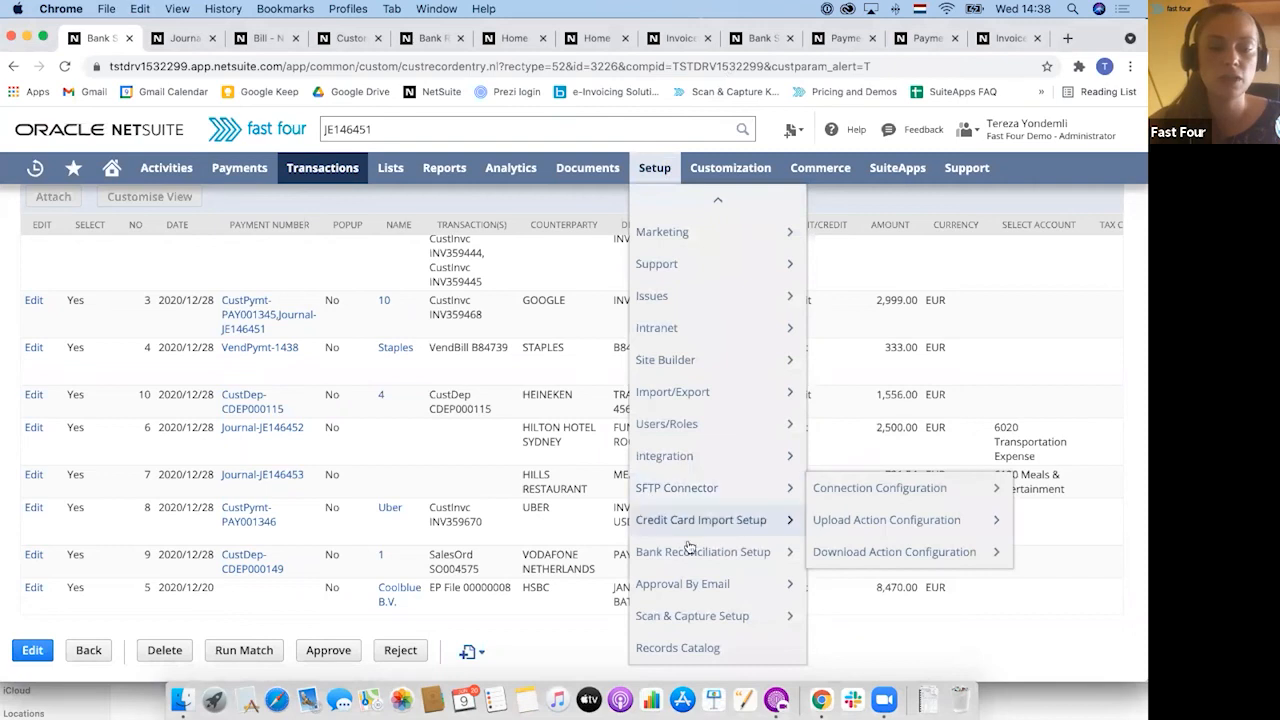
mouse_move(694, 550)
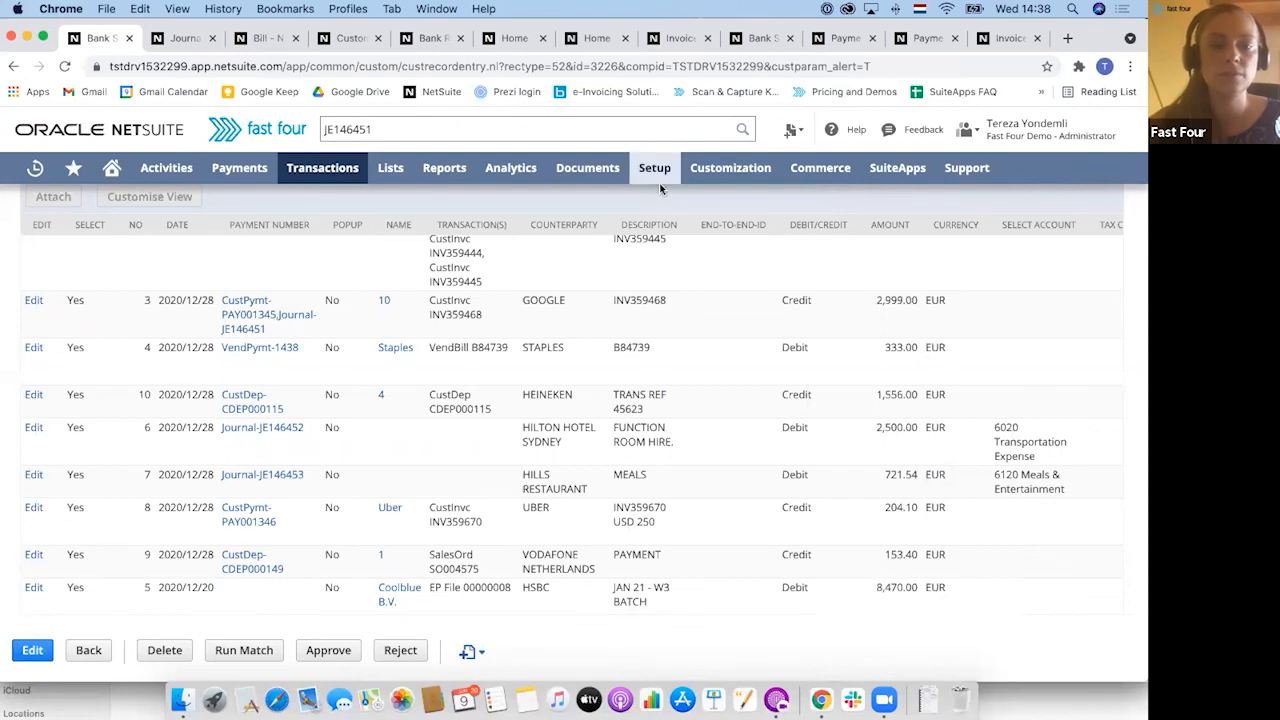
scroll(688, 512, "down", 1)
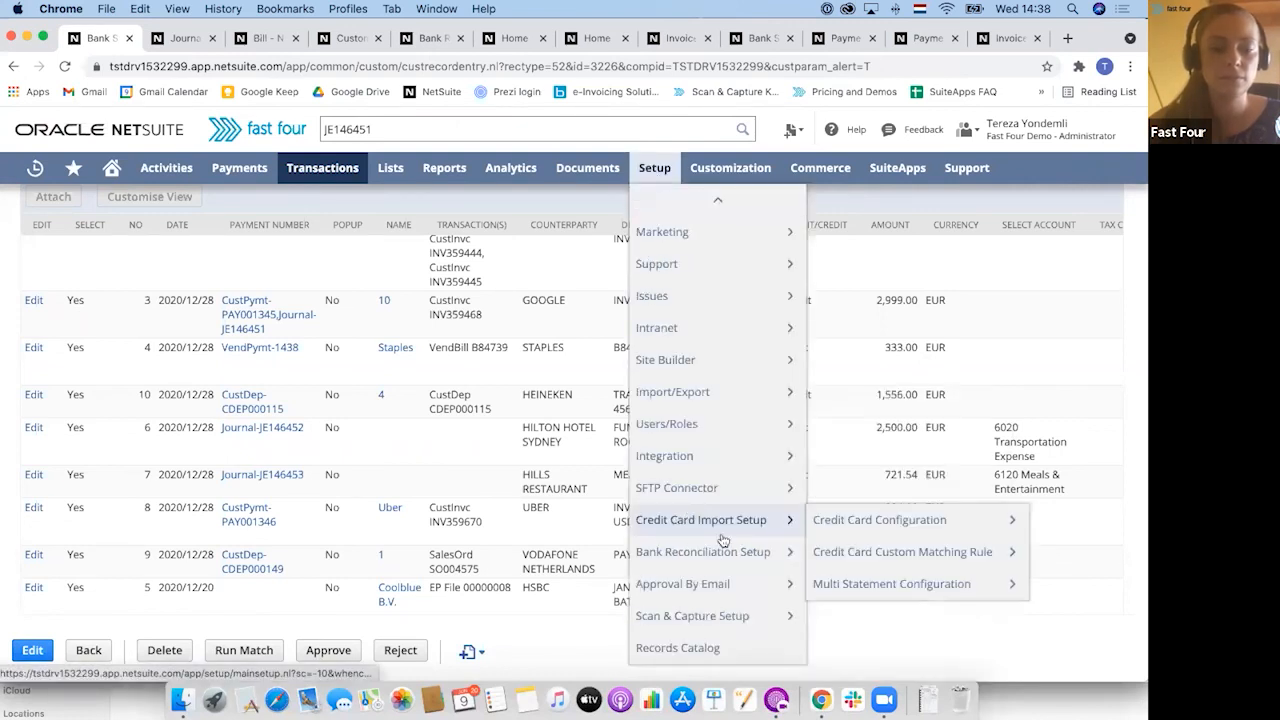
mouse_move(930, 470)
mouse_move(890, 407)
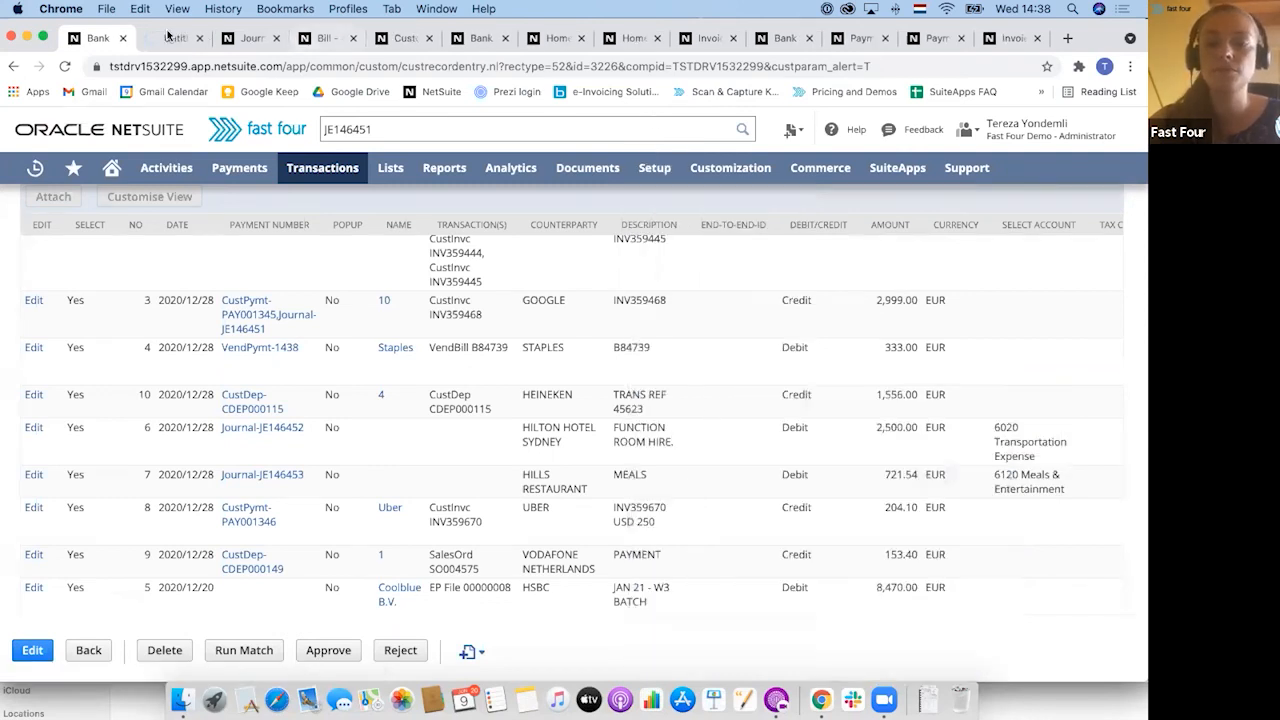
left_click(172, 38)
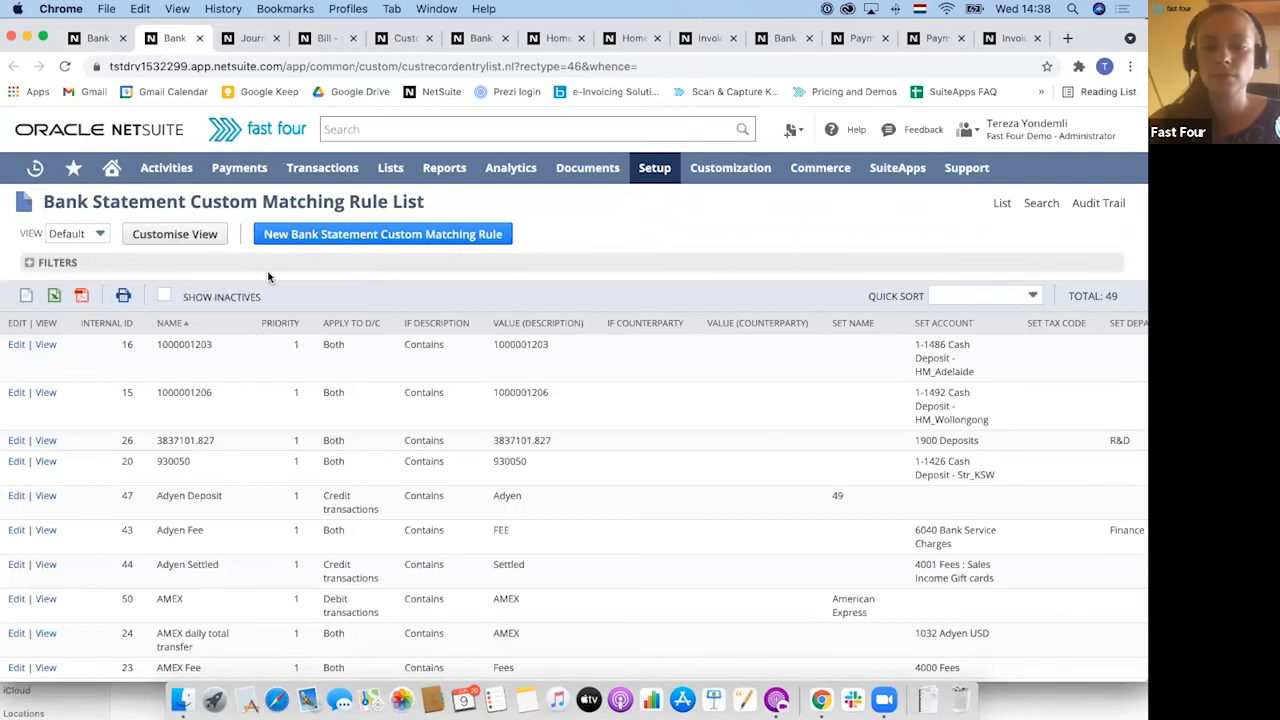
Create a new bank statement custom matching rule and name it Customer Deposit
left_click(337, 238)
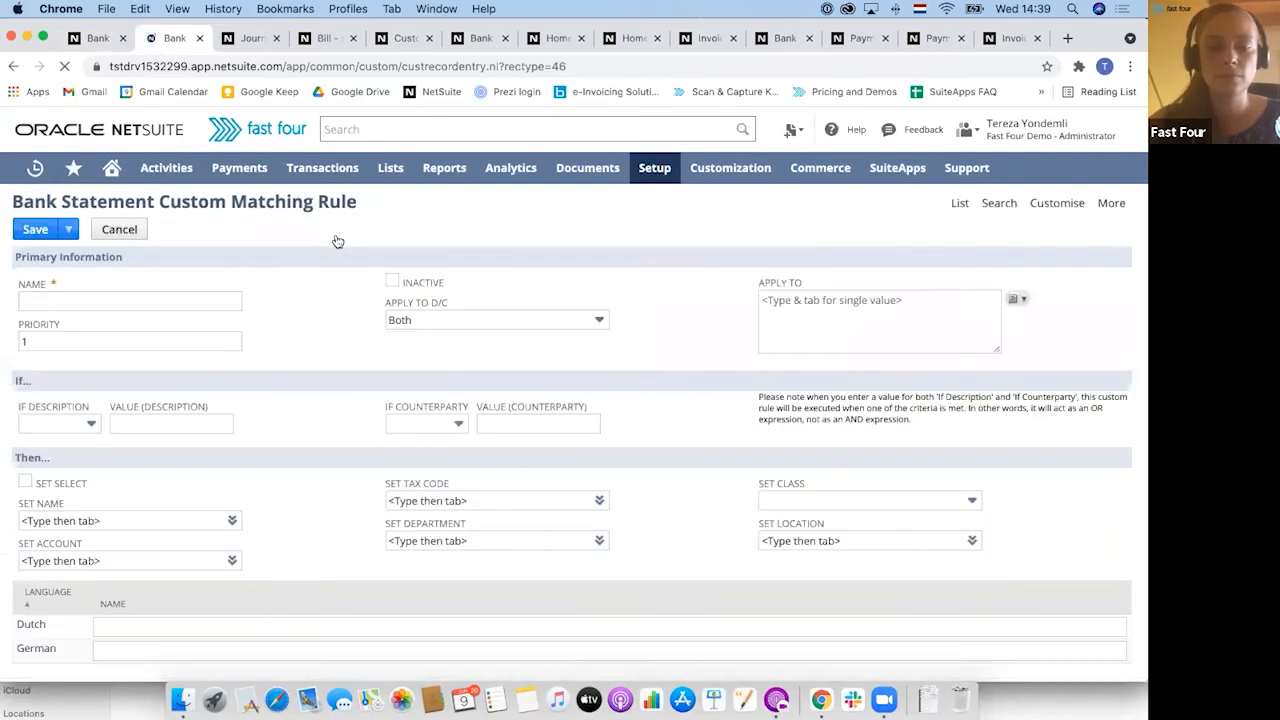
left_click(97, 302)
type("CUstomer")
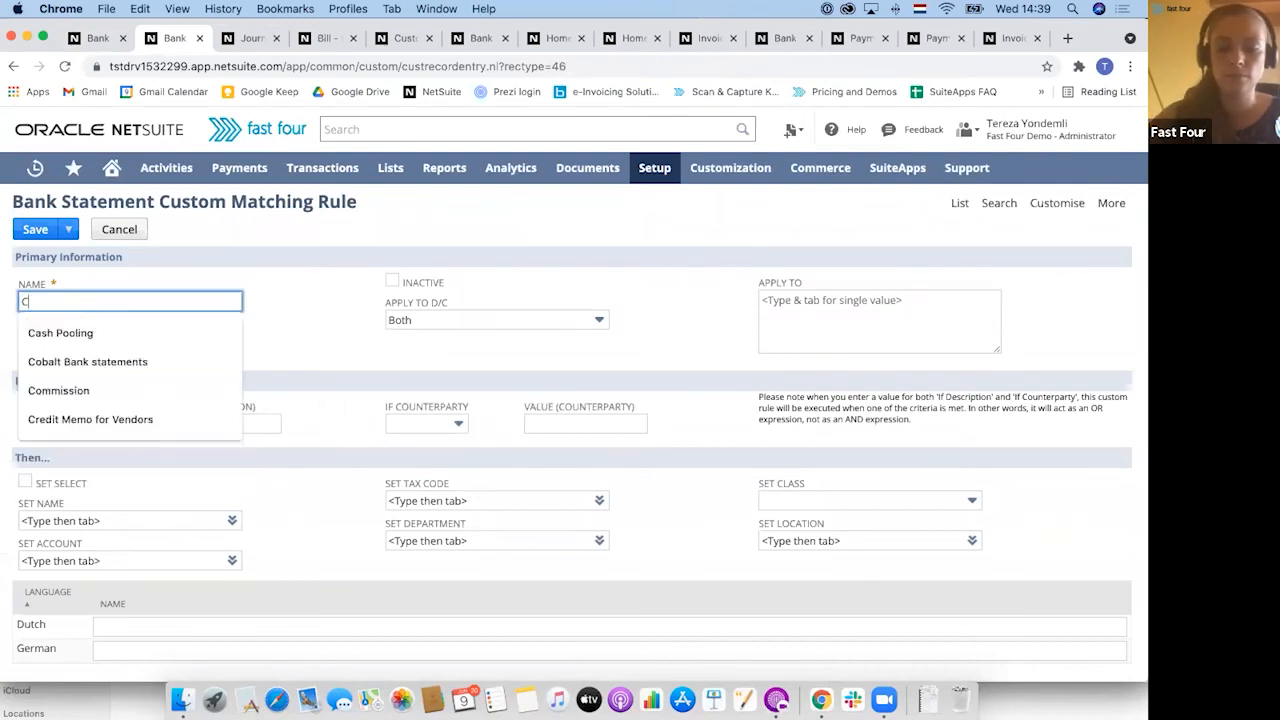
key("BackSpace")
key("BackSpace")
key("BackSpace")
key("BackSpace")
key("BackSpace")
key("BackSpace")
key("BackSpace")
type("ustomer Deposit")
key("Tab")
key("Tab")
Set the rule's condition so that the counterparty contains Fast four
left_click(426, 424)
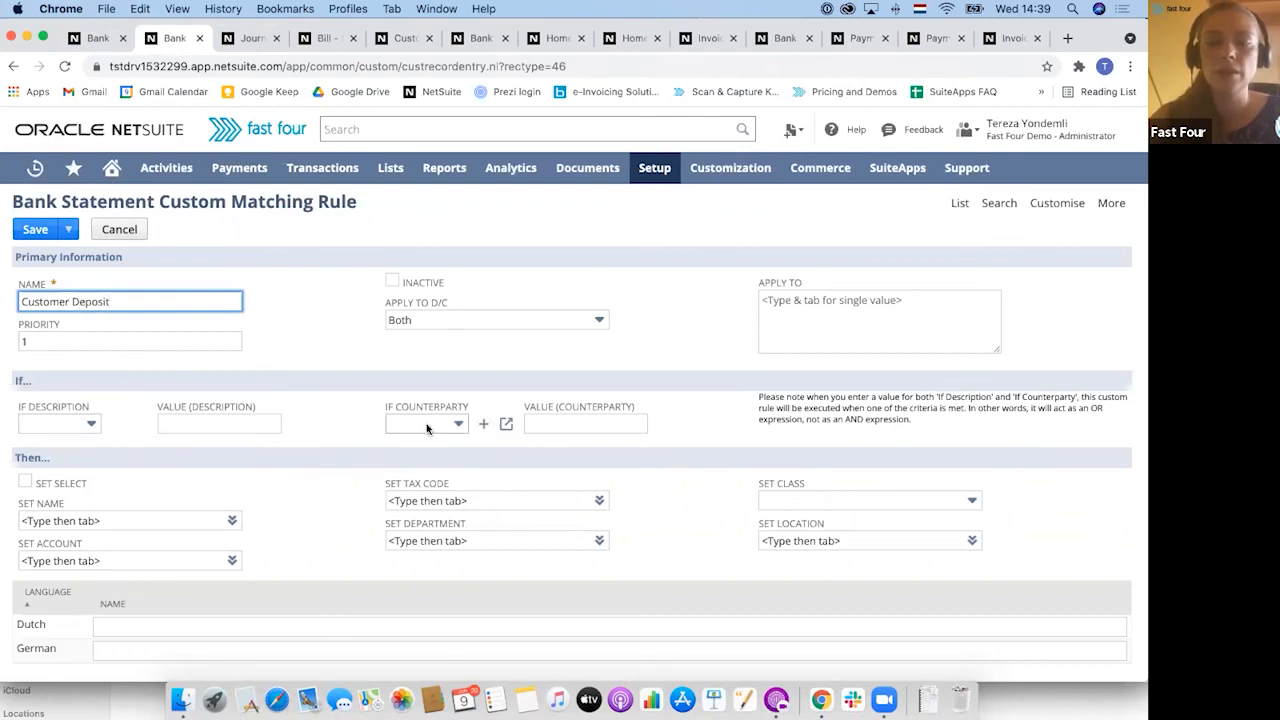
left_click(426, 423)
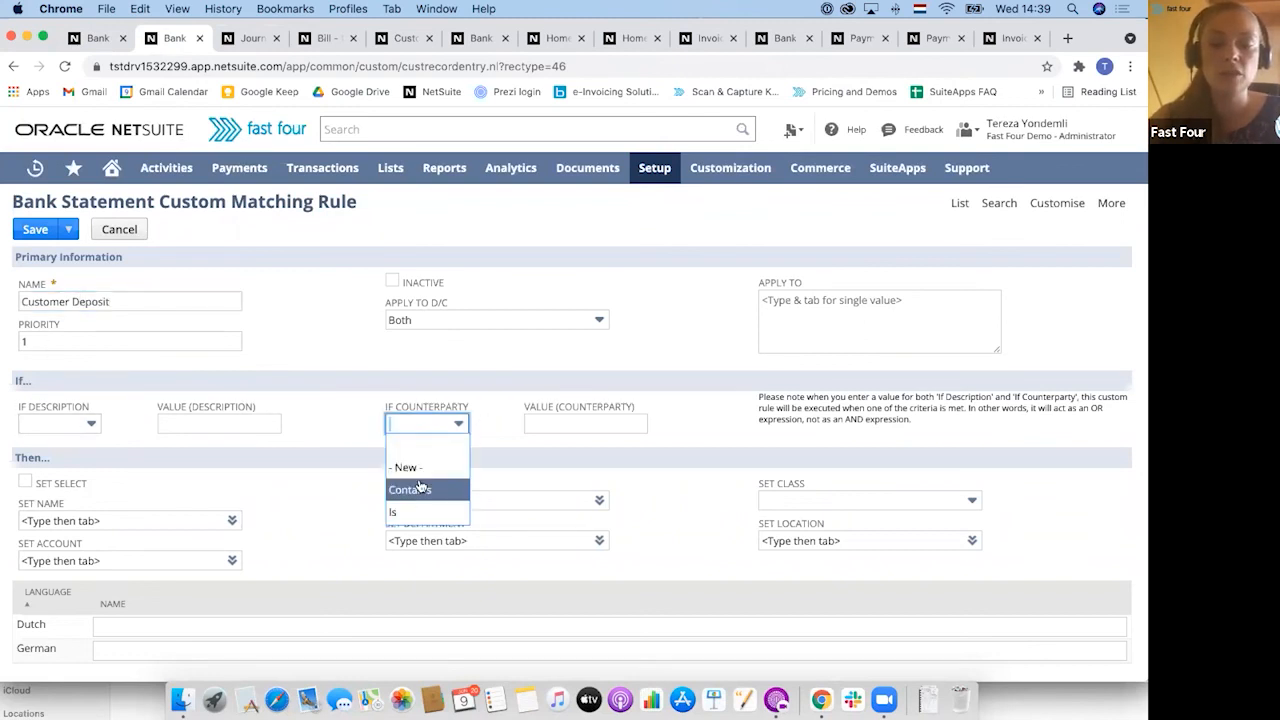
left_click(415, 489)
left_click(541, 421)
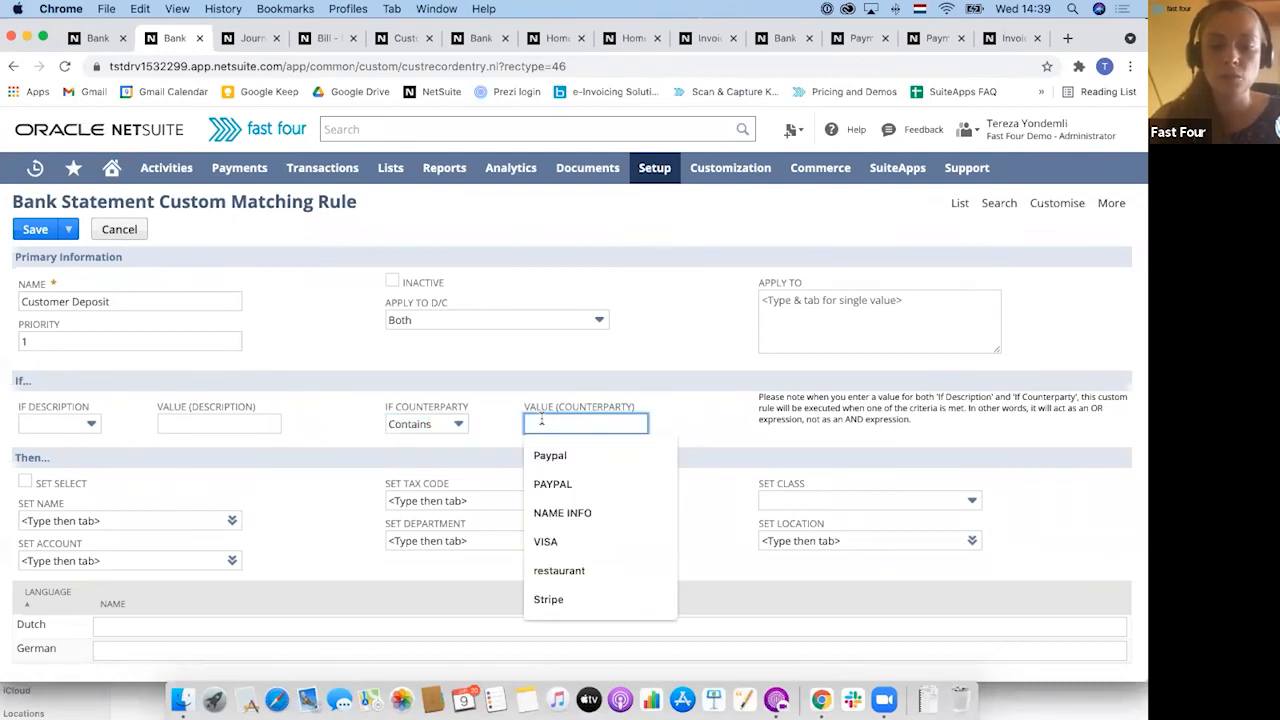
type("Fast four")
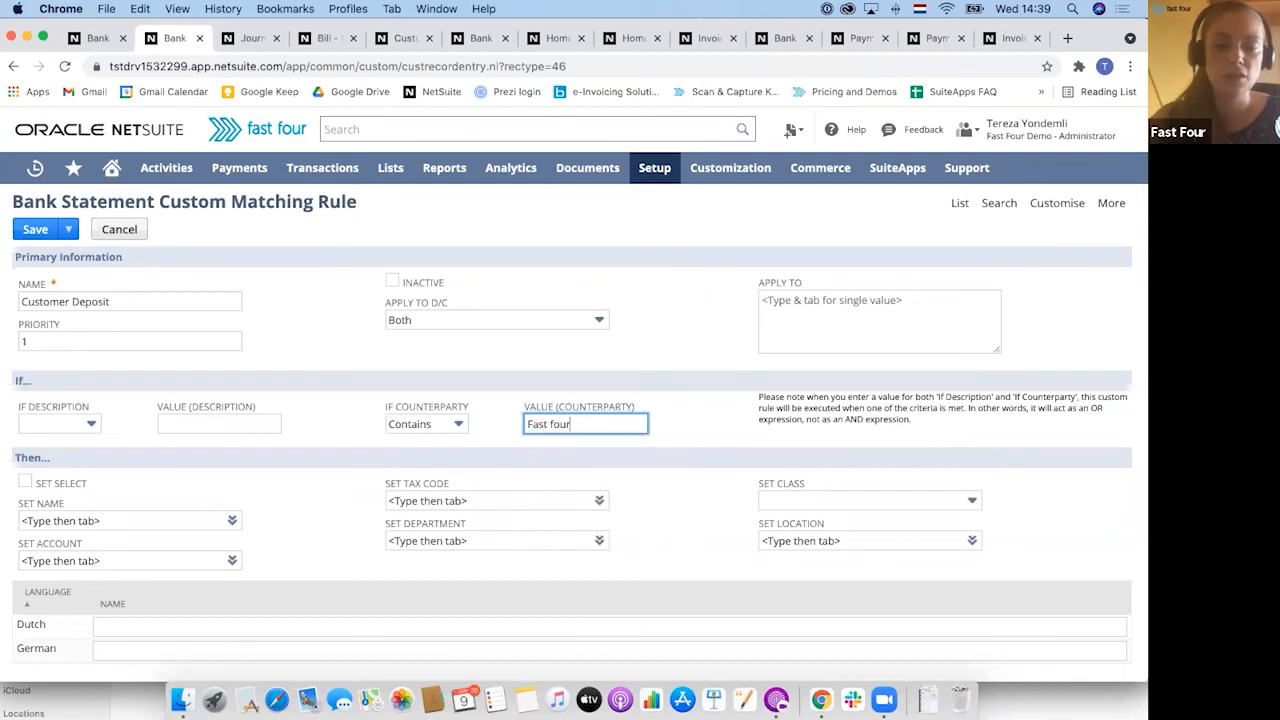
left_click(286, 502)
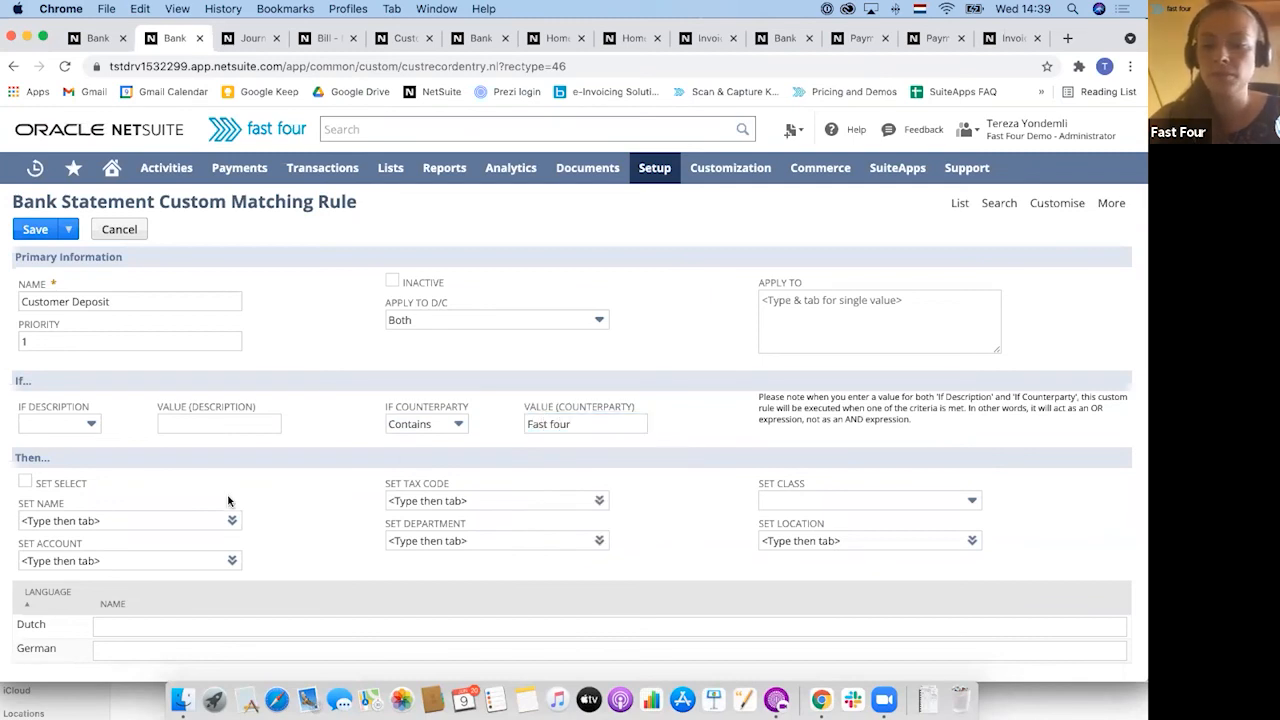
Set the name assigned by the matching rule to the Fast Four entity
scroll(10, 527, "down", 1)
scroll(10, 527, "down", 2)
left_click(34, 470)
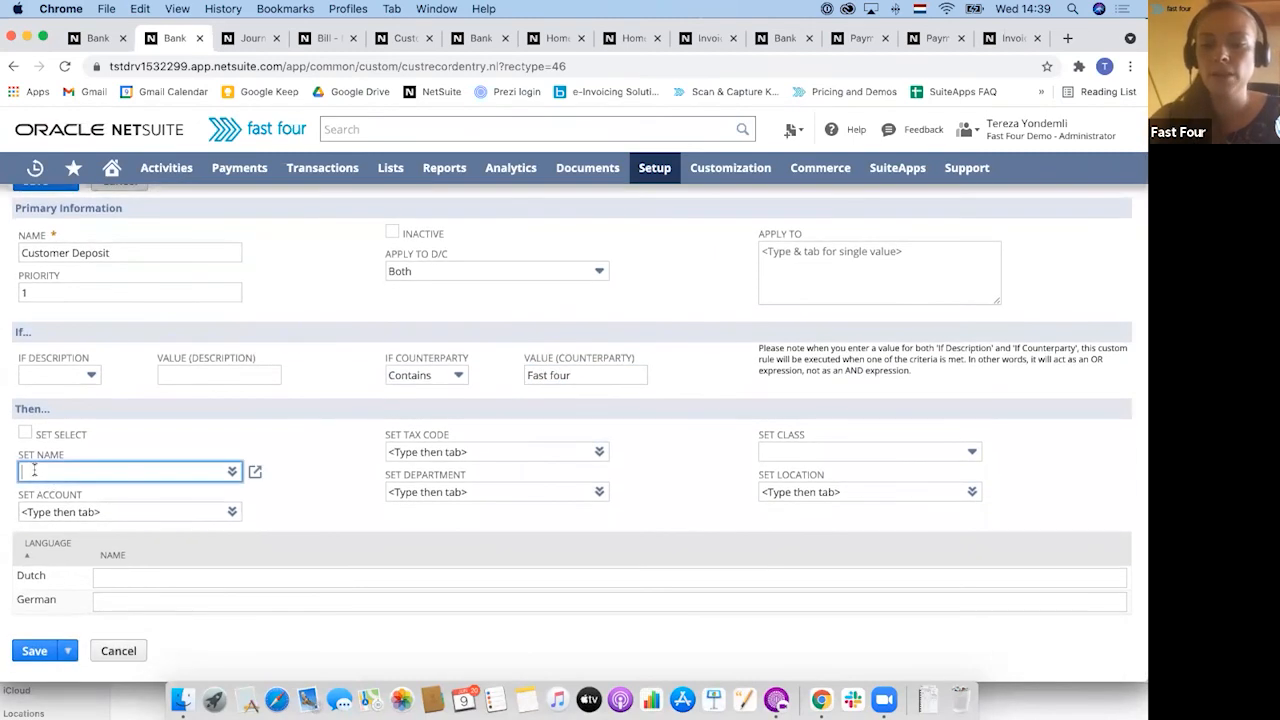
type("fast")
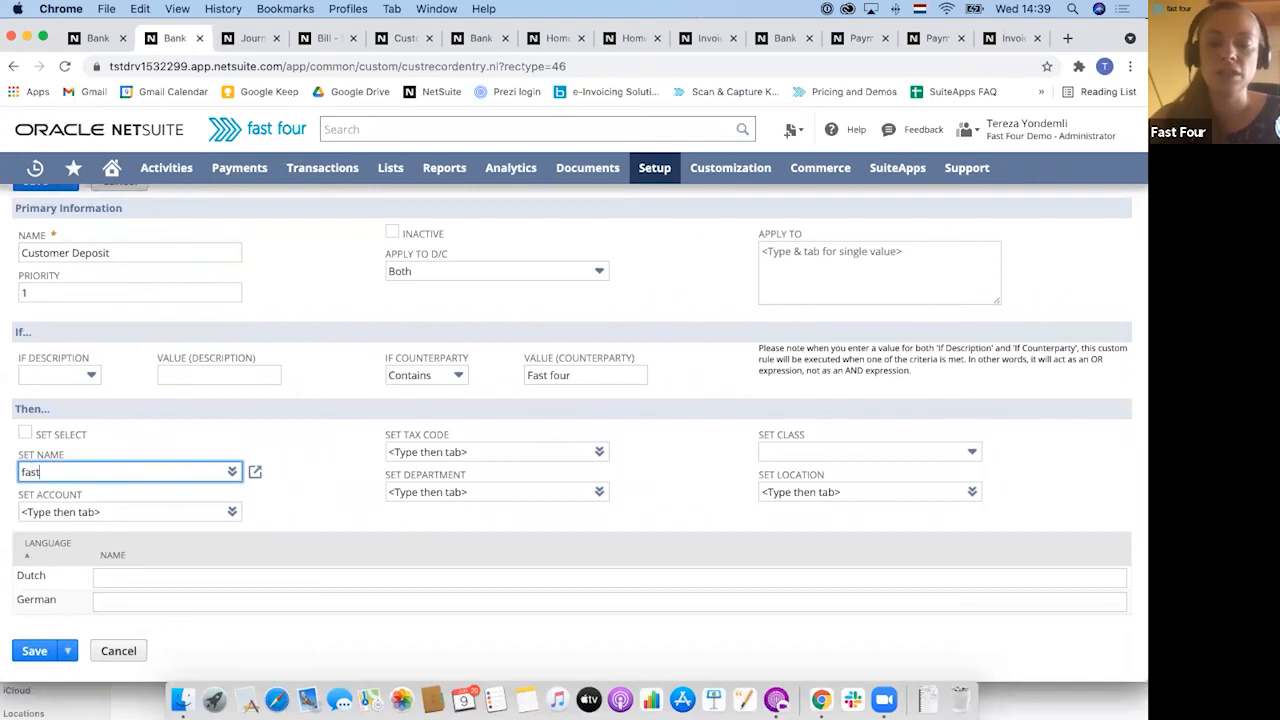
left_click(50, 529)
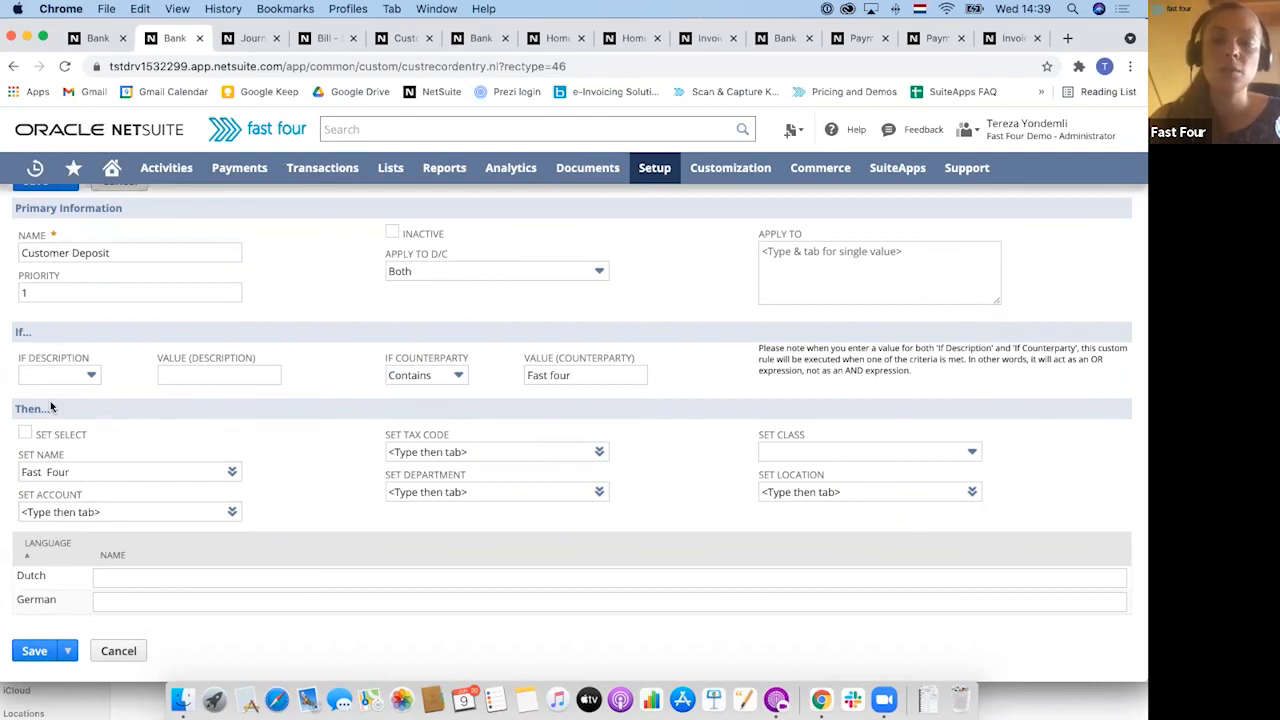
left_click(237, 601)
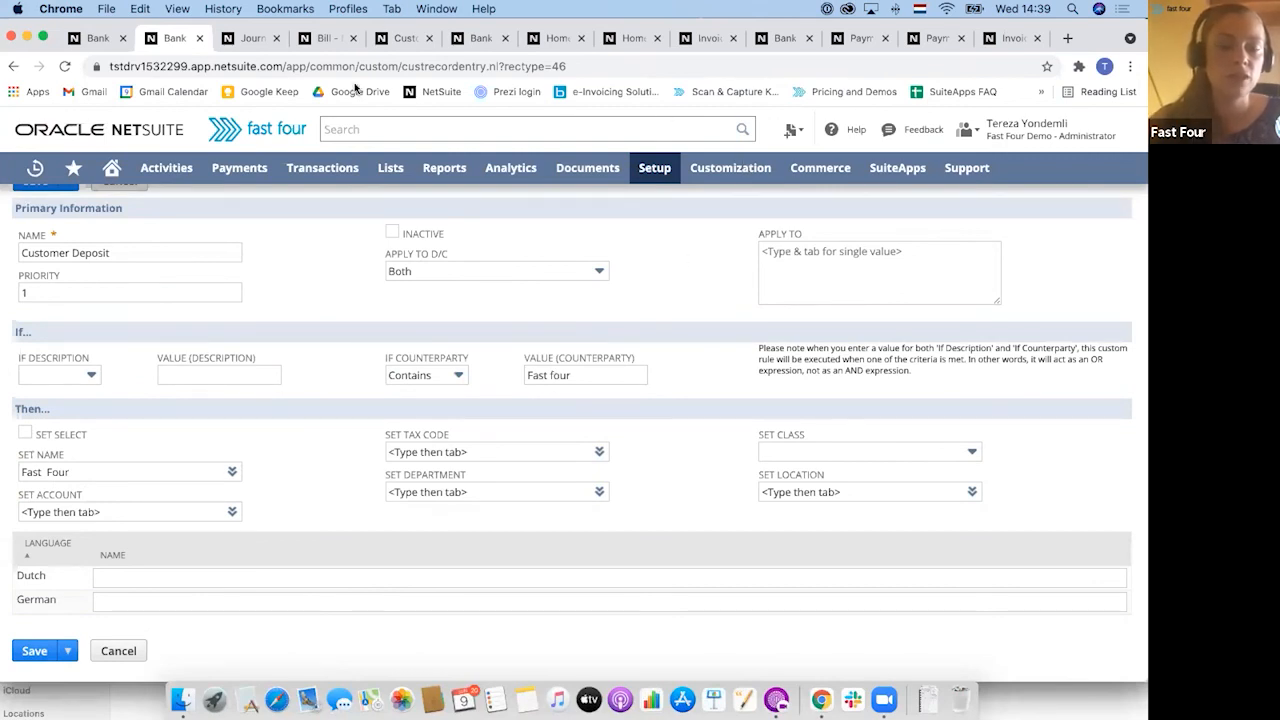
Choose Sales as the department assigned by the matching rule
left_click(474, 491)
left_click(599, 491)
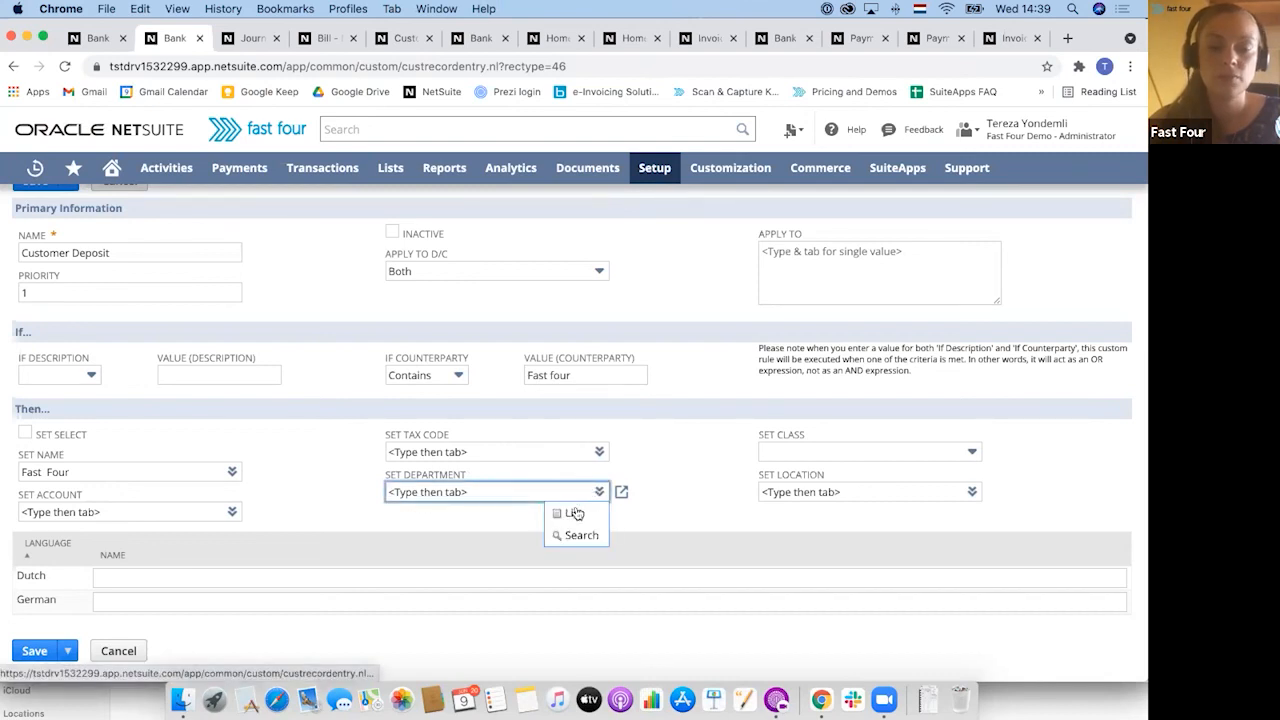
left_click(575, 513)
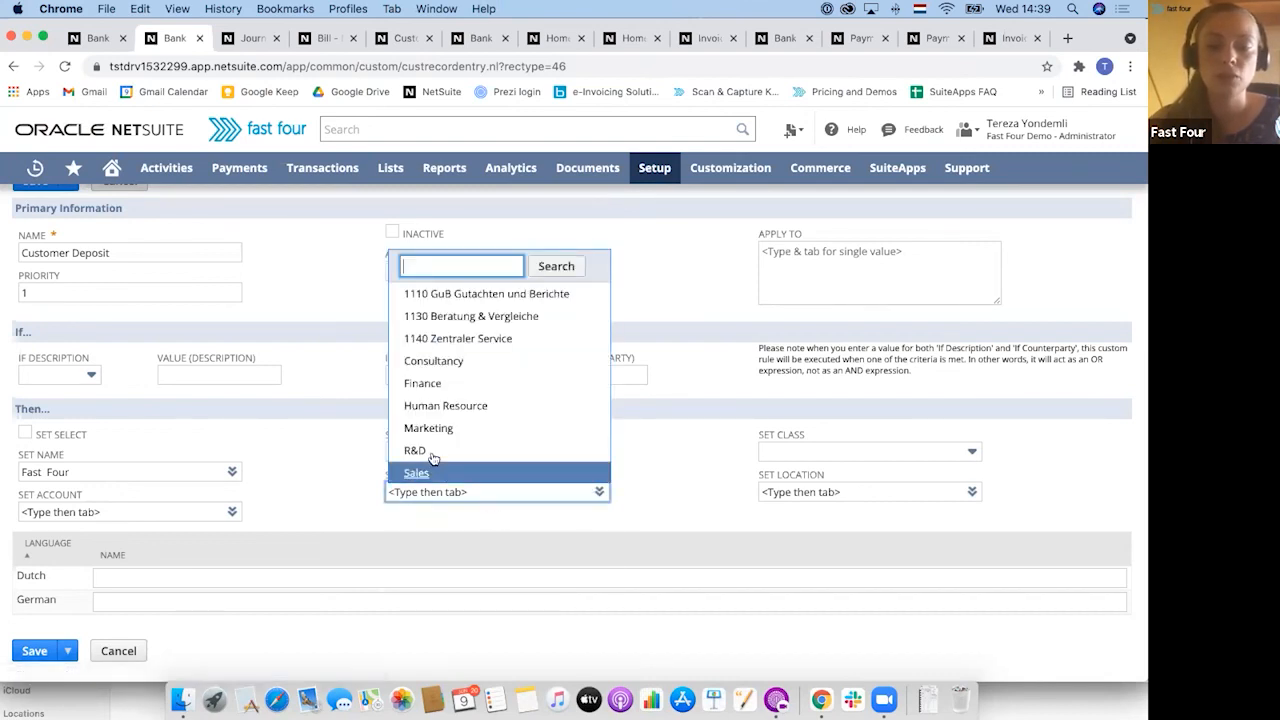
left_click(432, 472)
Set the rule's location to Amsterdam and save the custom matching rule
left_click(834, 494)
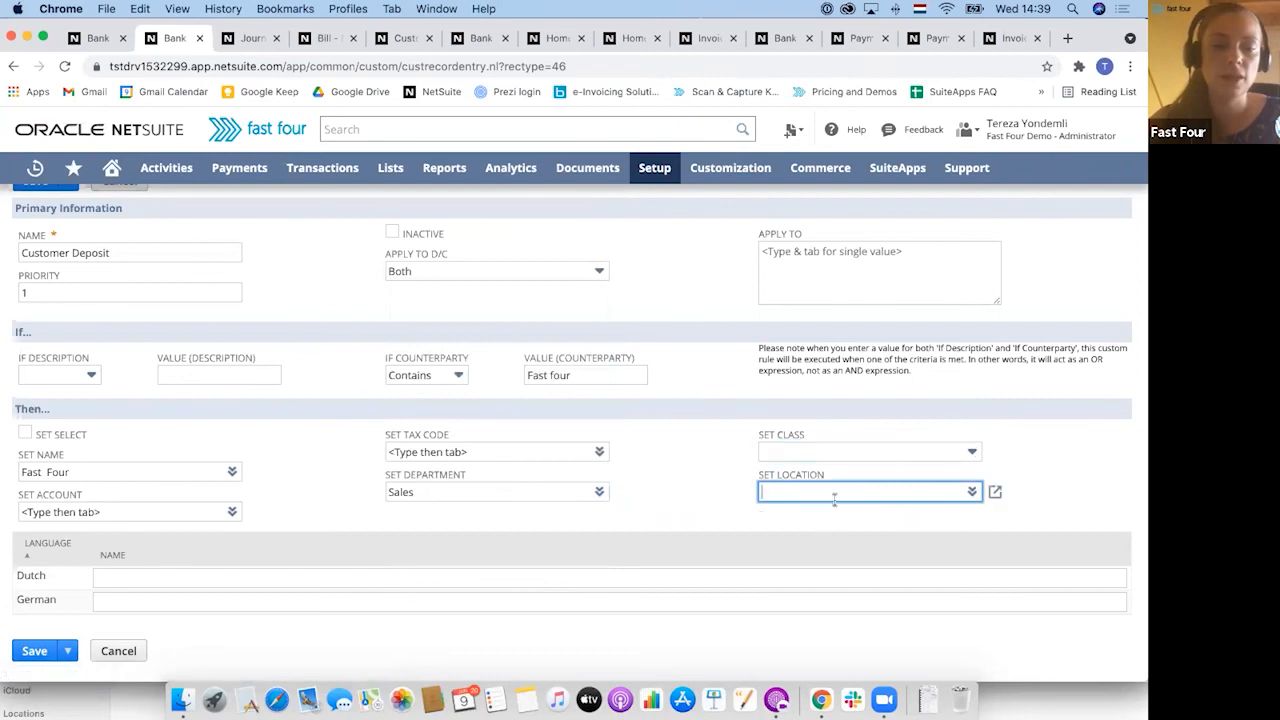
left_click(971, 491)
left_click(950, 512)
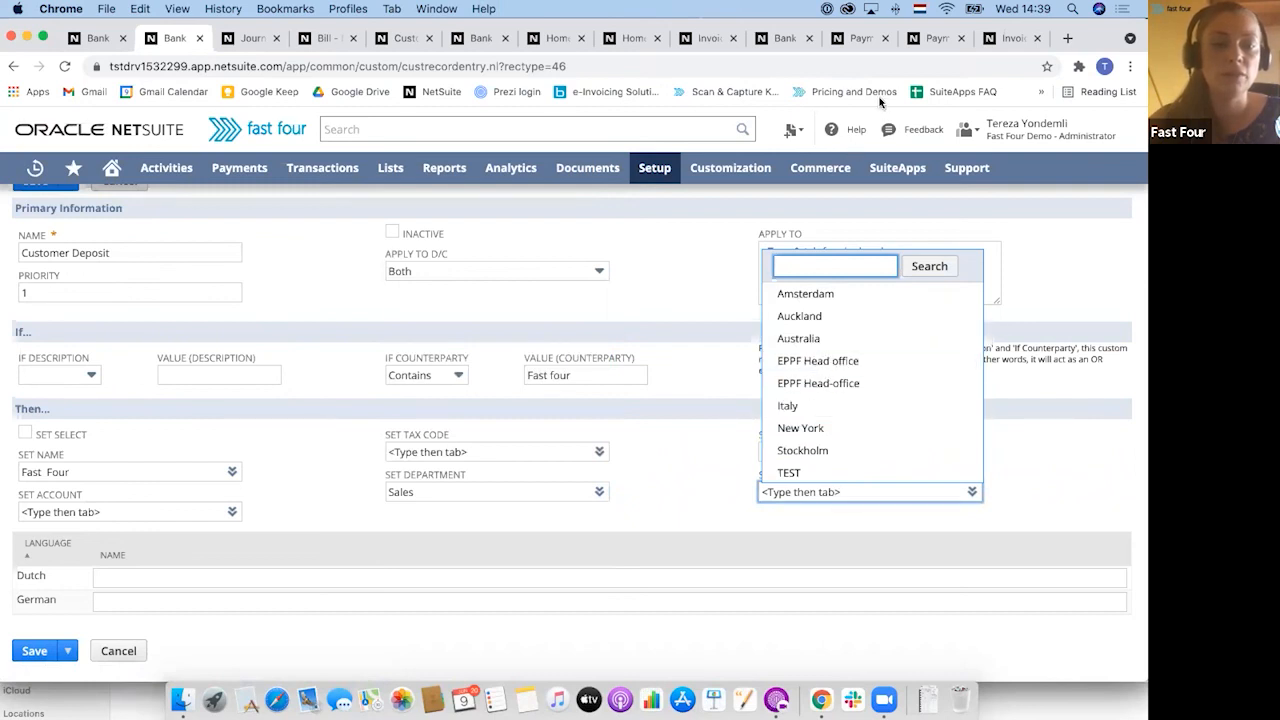
left_click(801, 293)
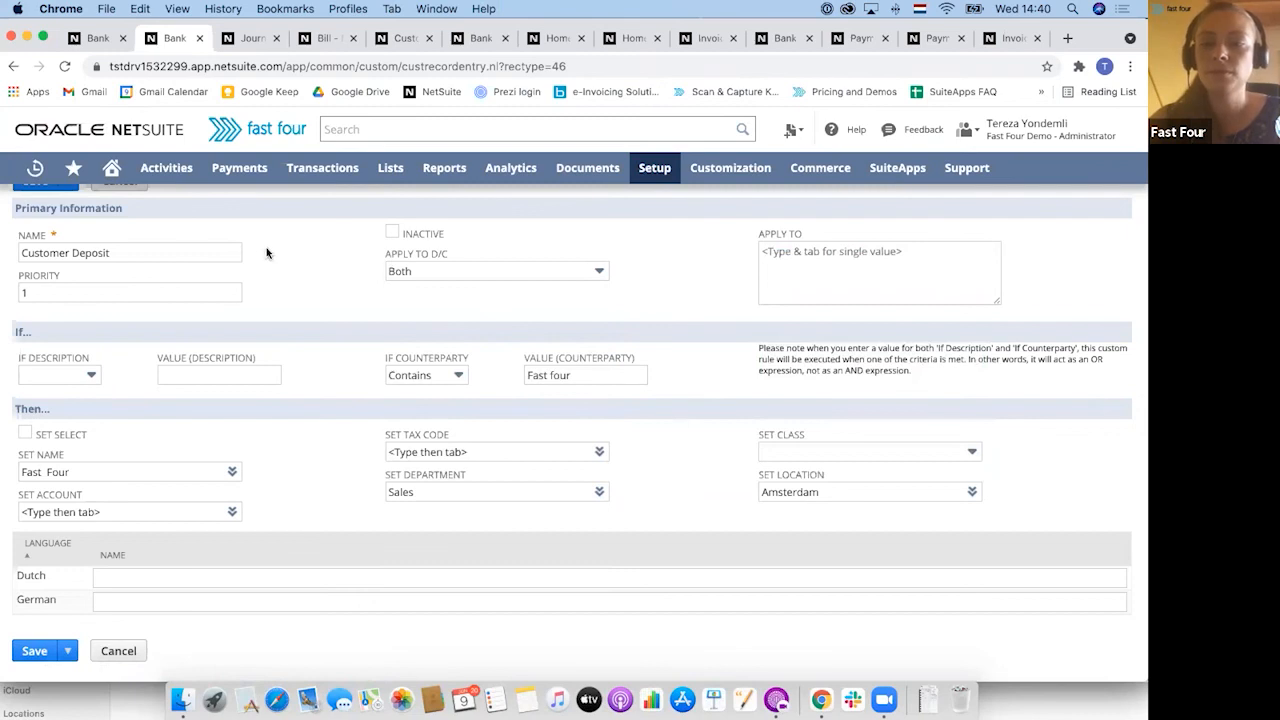
scroll(261, 247, "up", 1)
left_click(33, 231)
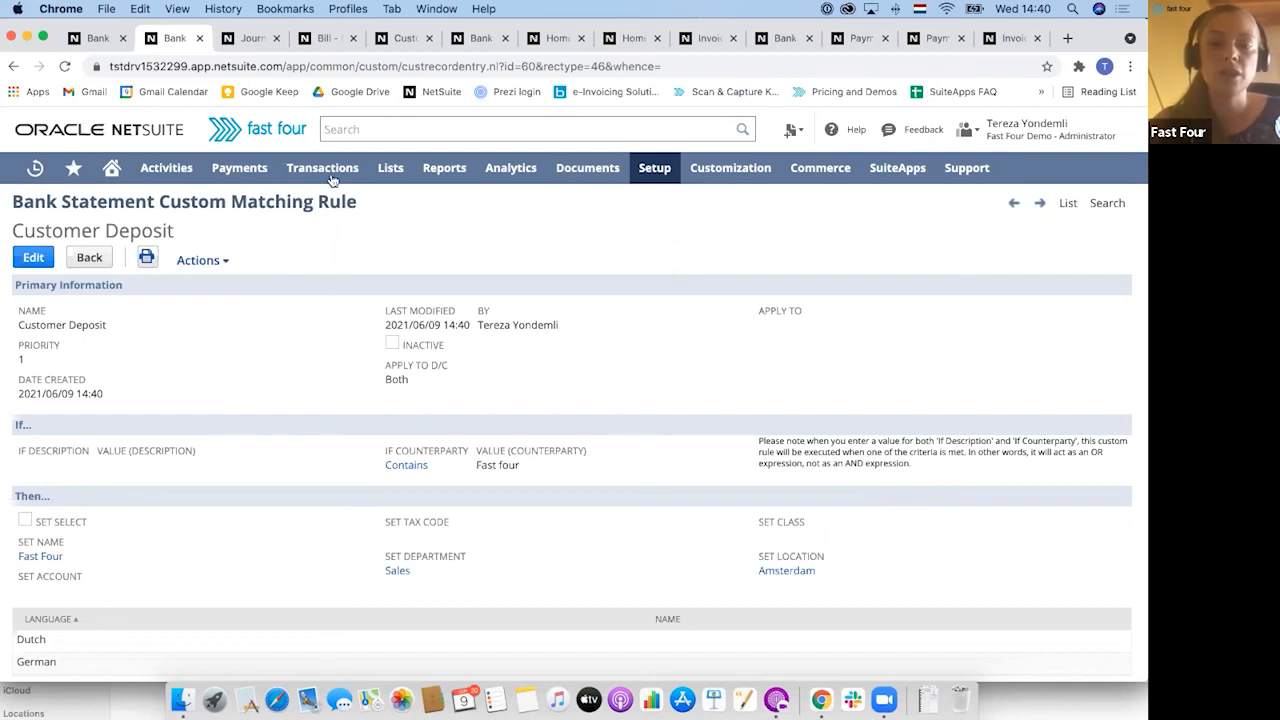
Open the Import Bank Statement page and look at its multiple import record option
mouse_move(322, 168)
mouse_move(380, 298)
left_click(443, 298)
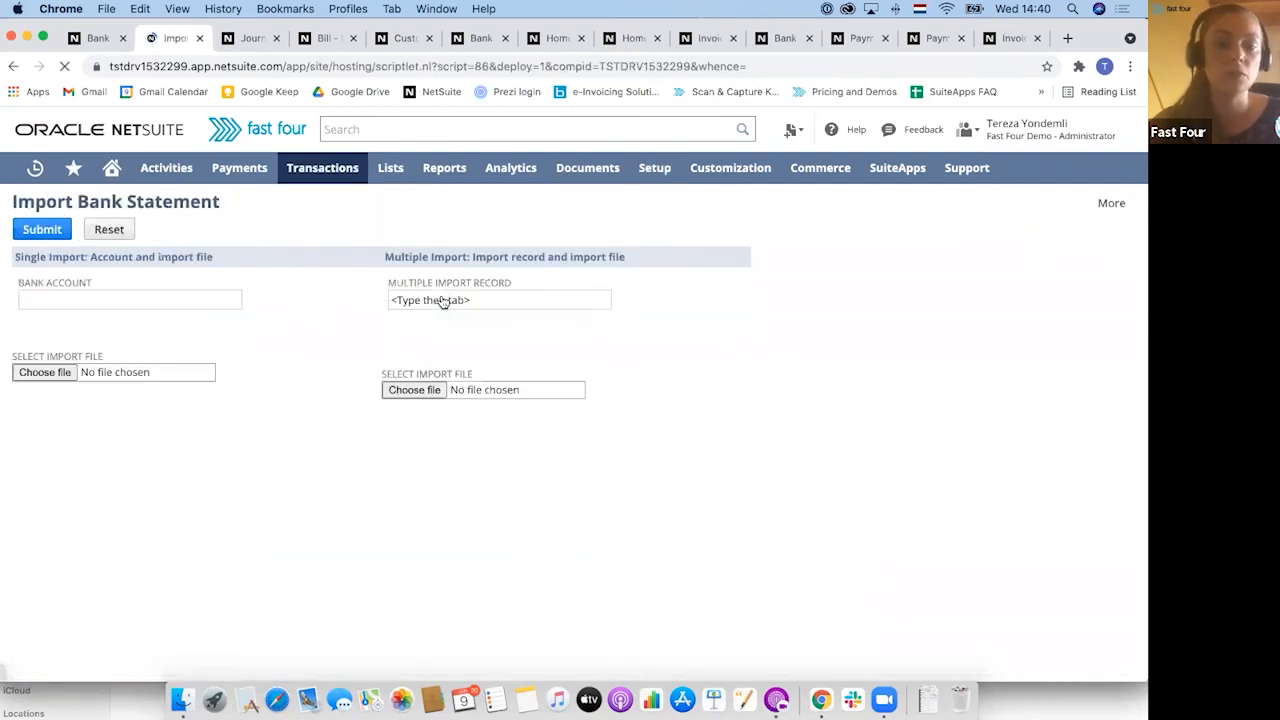
left_click(443, 299)
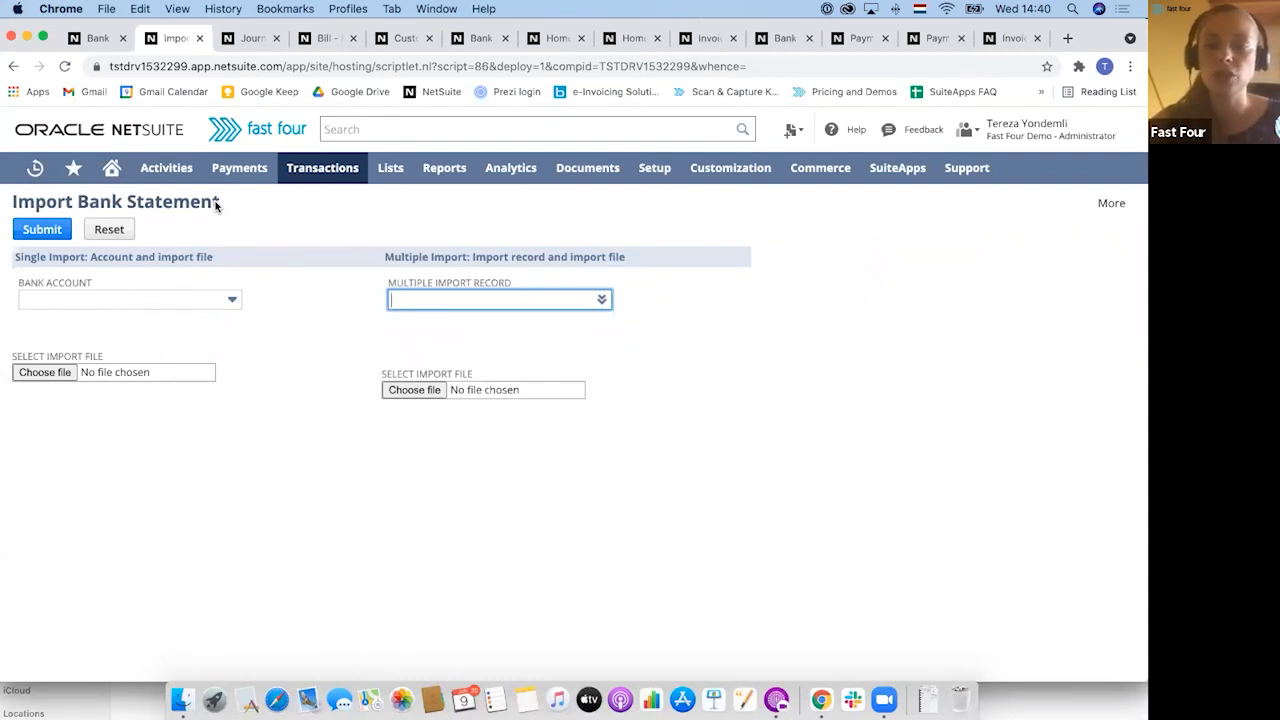
left_click(656, 215)
Open the Multiple Statement Config list of the bank reconciliation setup in a new tab and switch to it
mouse_move(654, 167)
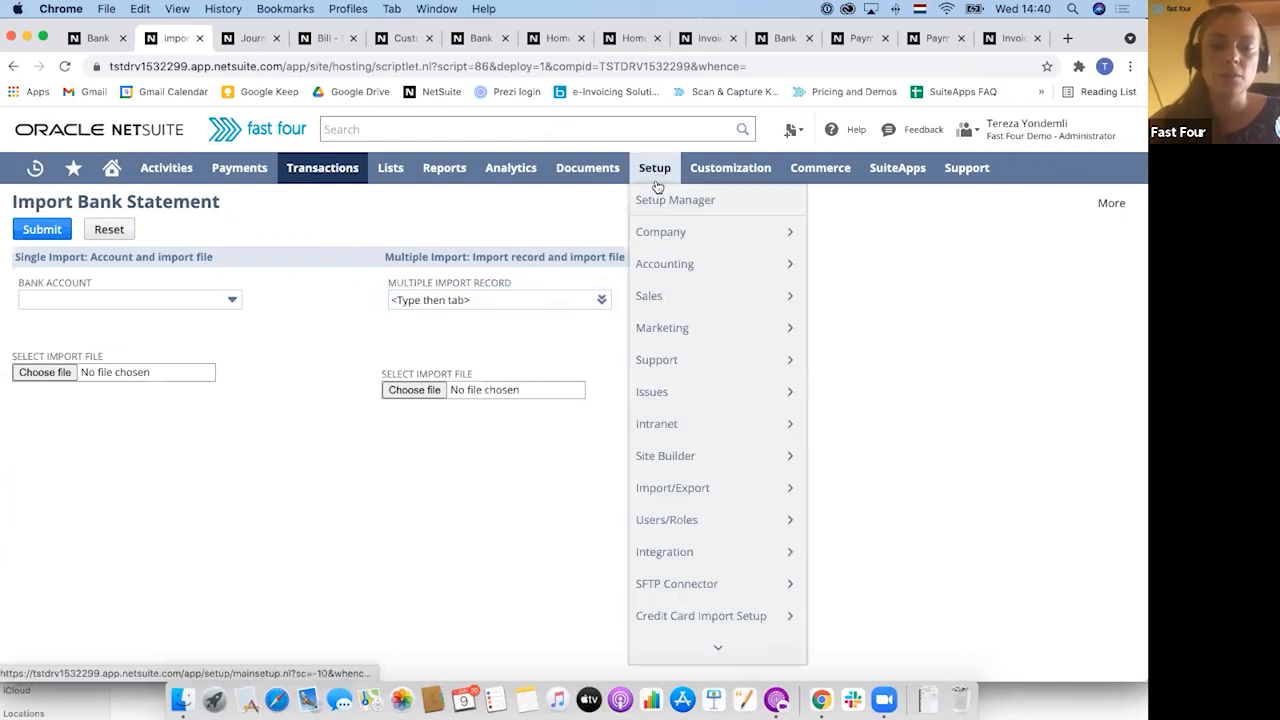
scroll(657, 512, "down", 3)
mouse_move(738, 555)
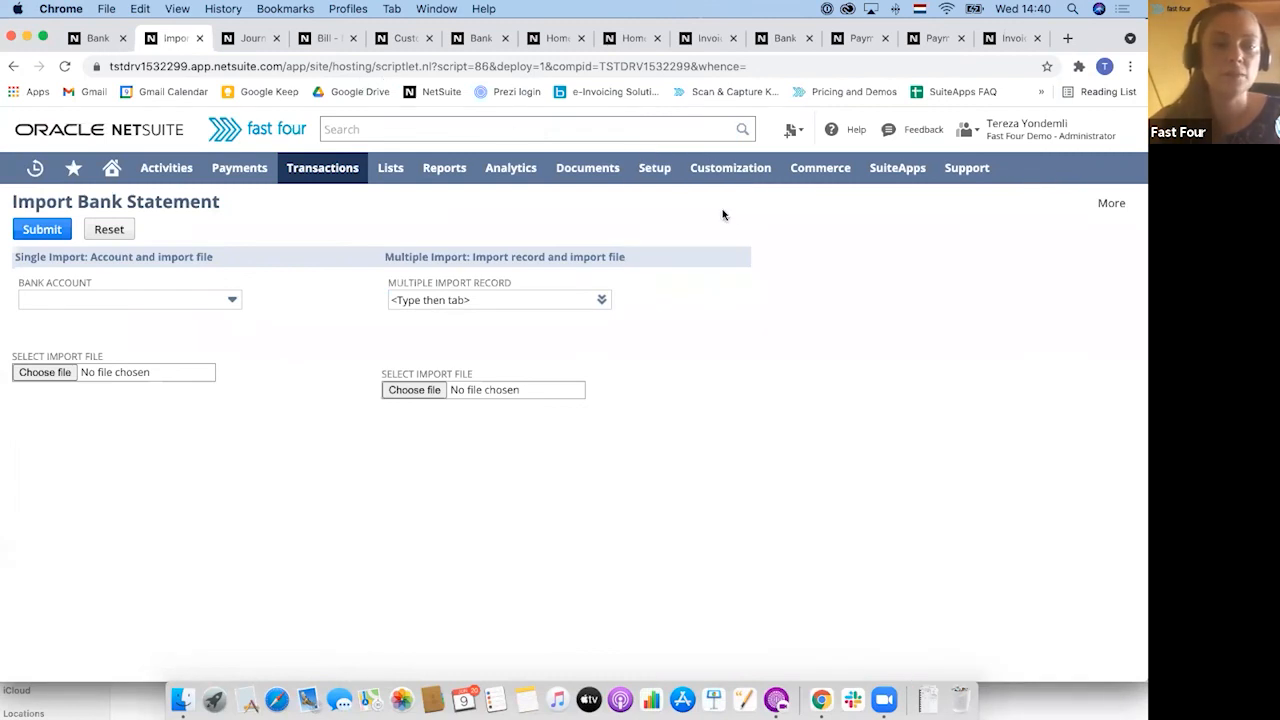
scroll(680, 518, "down", 3)
mouse_move(699, 525)
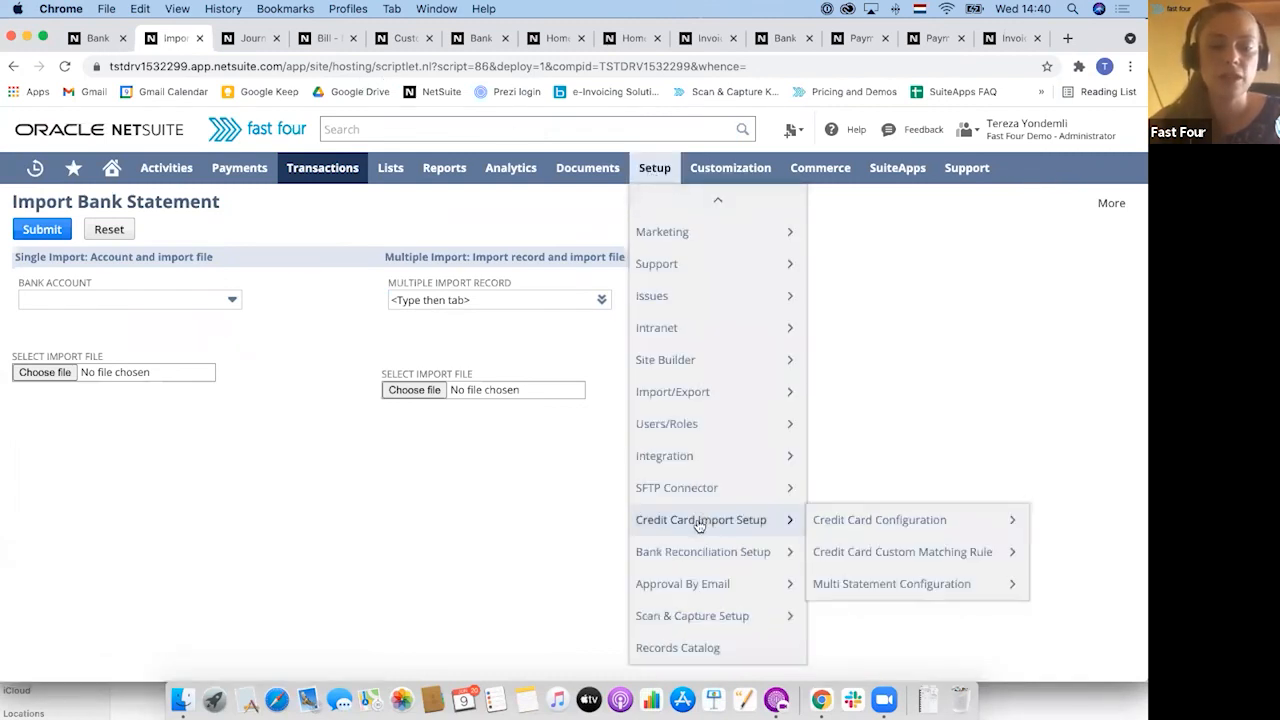
mouse_move(908, 445)
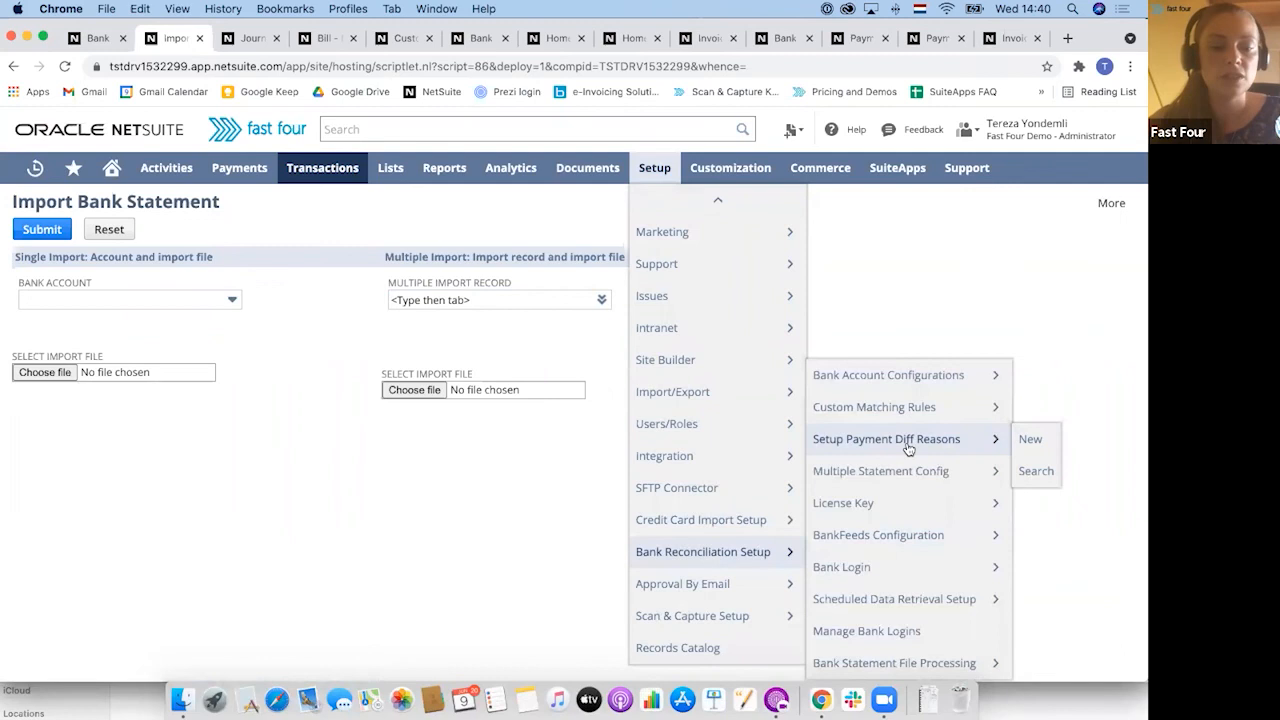
left_click(880, 474, "super")
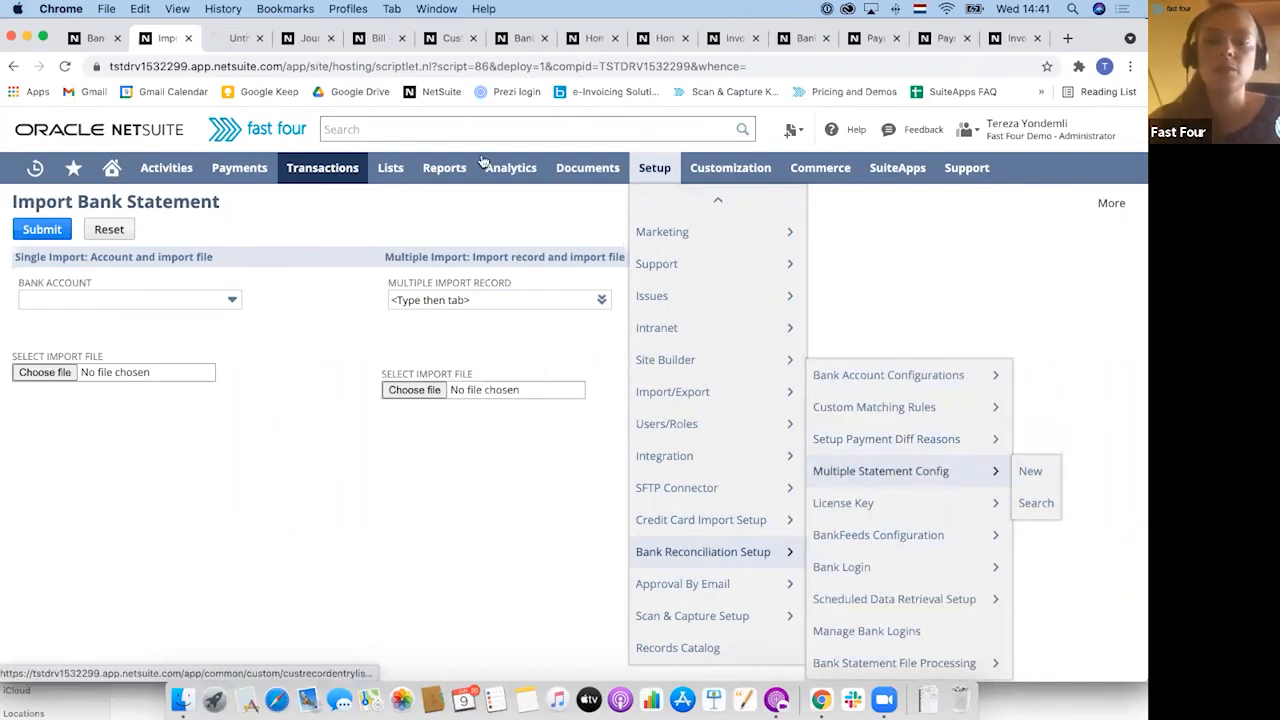
left_click(222, 39)
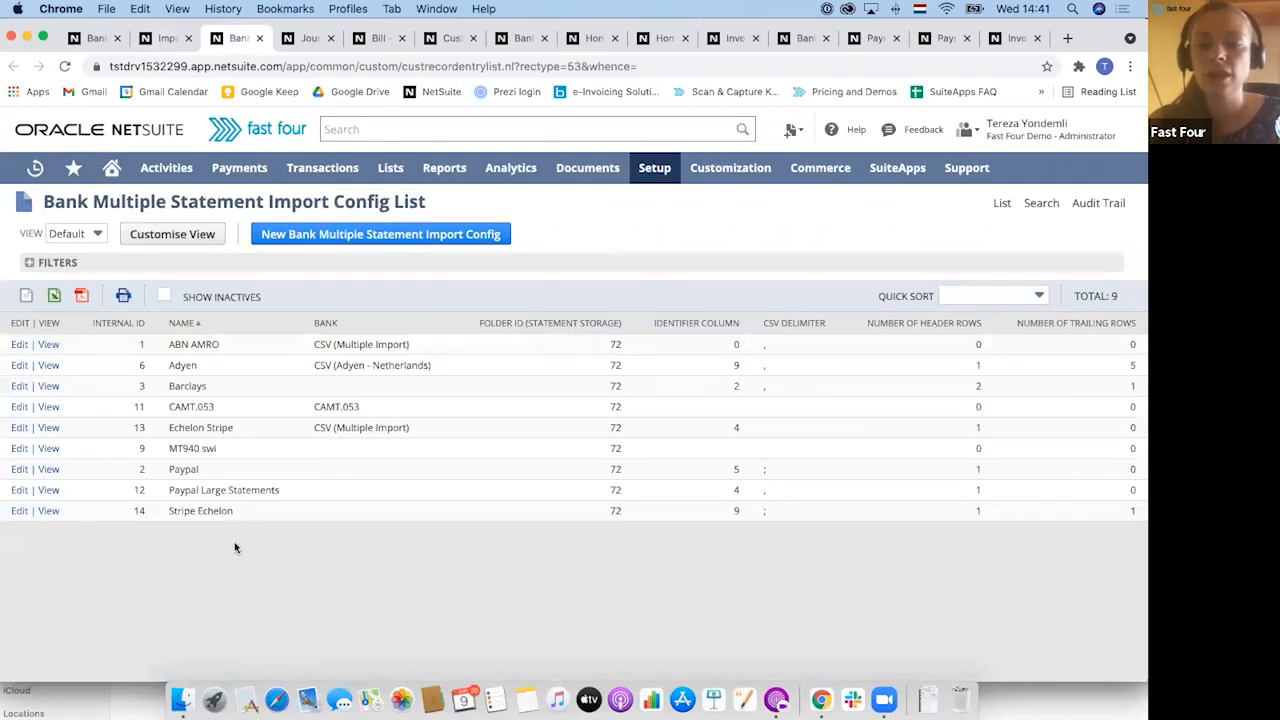
Open the Paypal Large Statements import config, set its transactions per statement to 500 and save the record
left_click(47, 490)
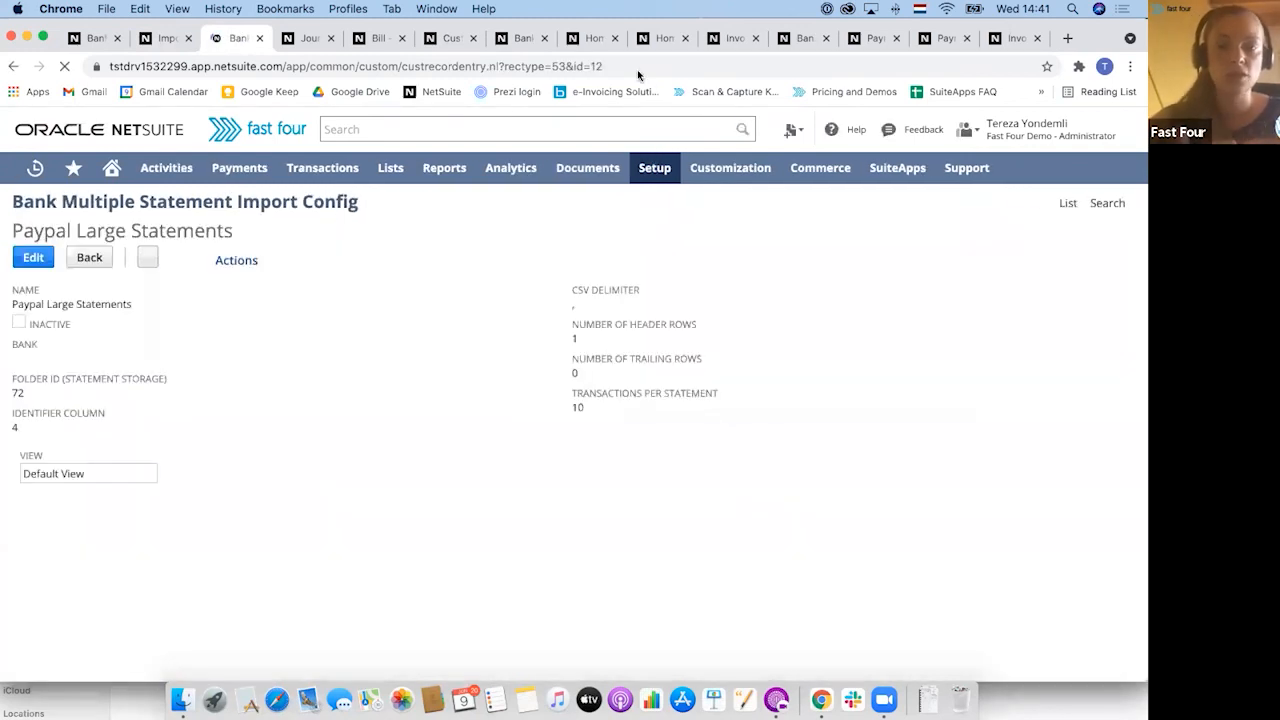
left_click_drag(602, 416, 572, 411)
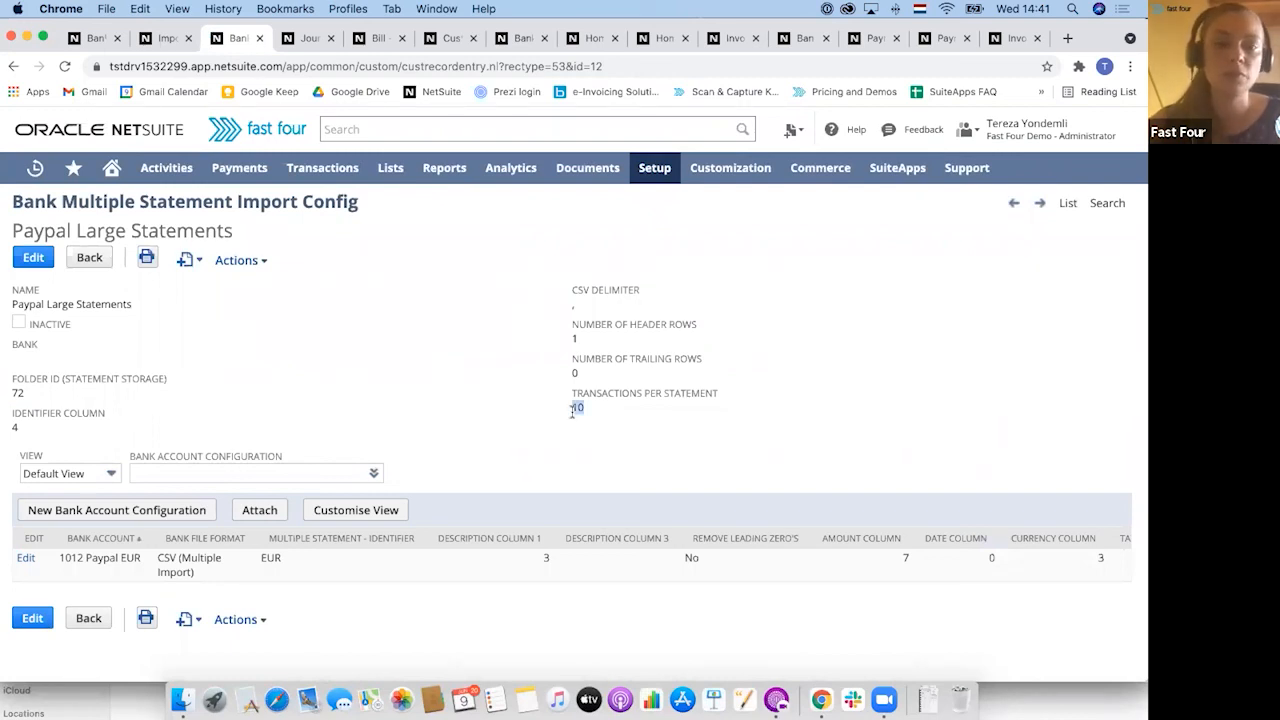
left_click(33, 257)
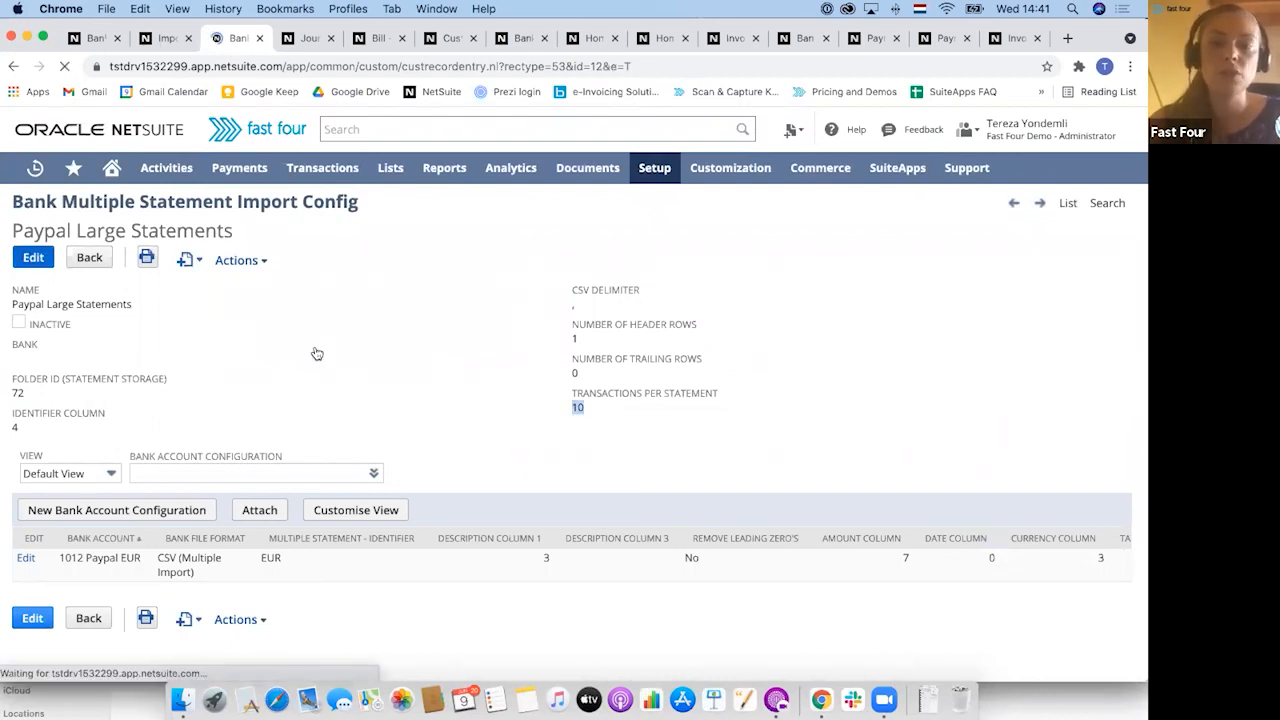
left_click(596, 428)
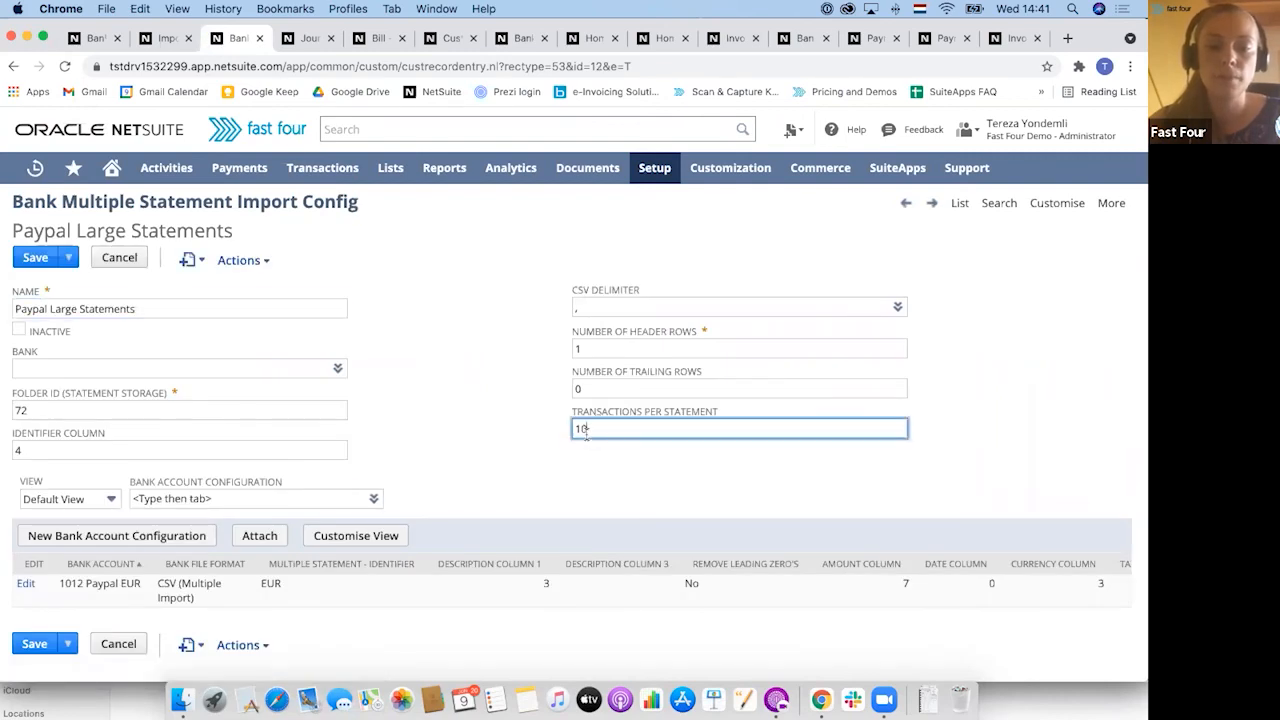
key("BackSpace")
key("BackSpace")
type("500")
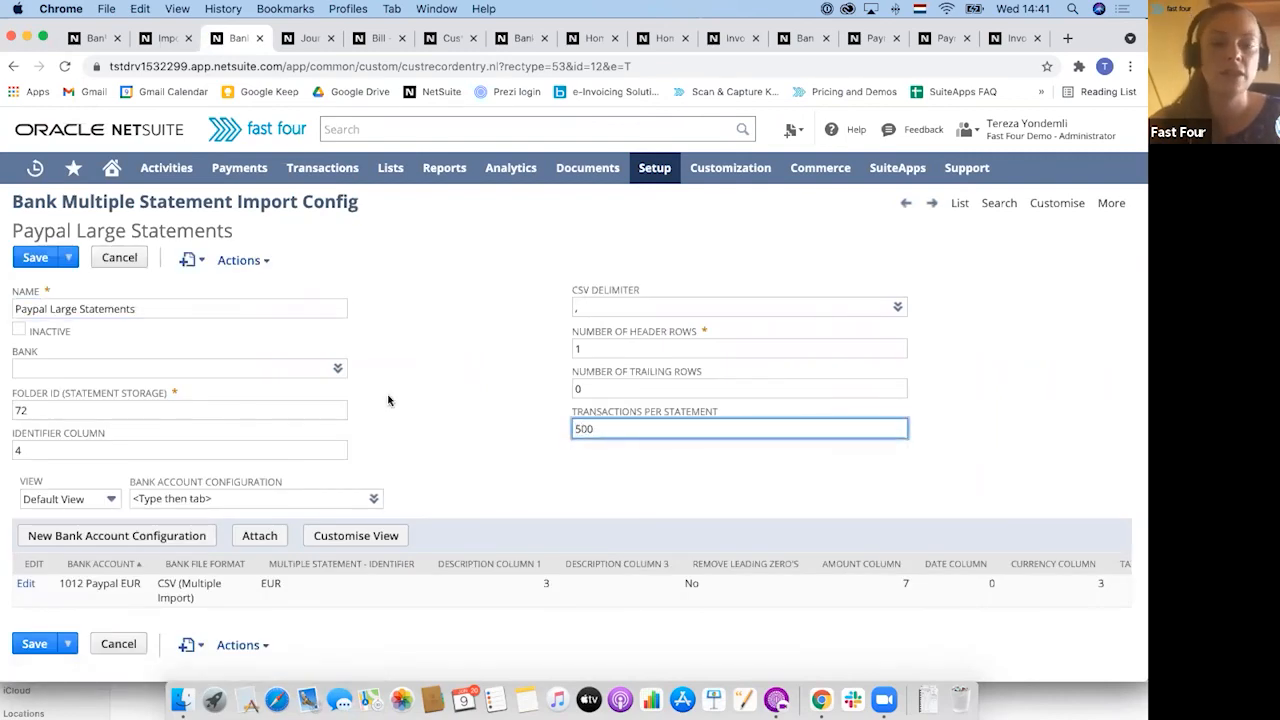
left_click(37, 258)
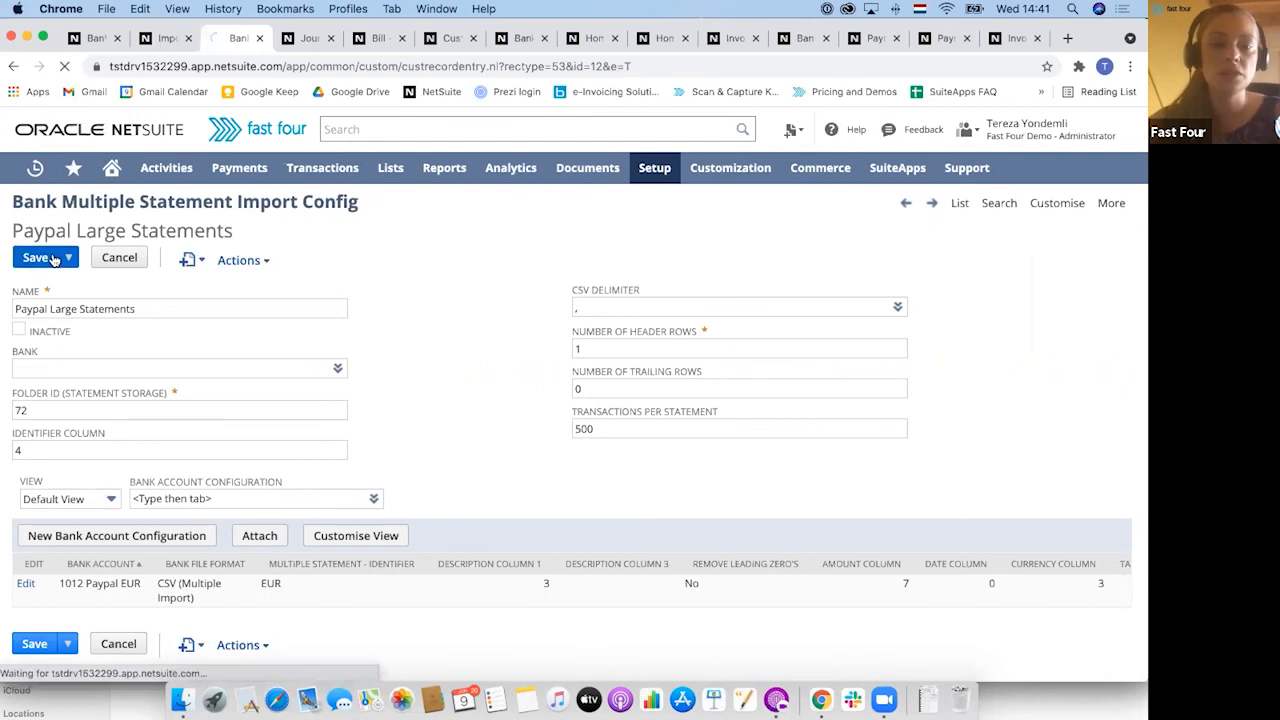